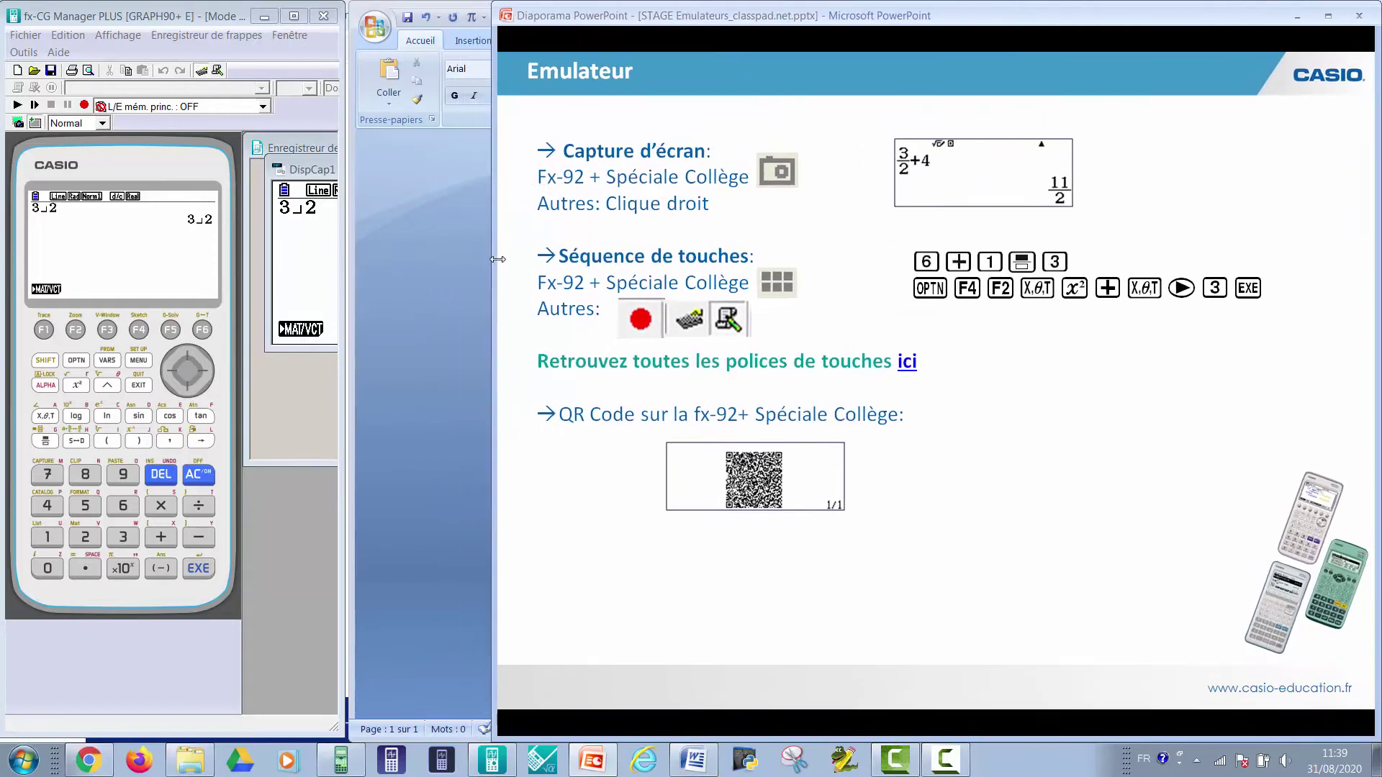
- Resize the PowerPoint and Word windows so that each fits beside the fully visible fx-CG Manager window
drag(340, 264, 593, 262)
click(751, 266)
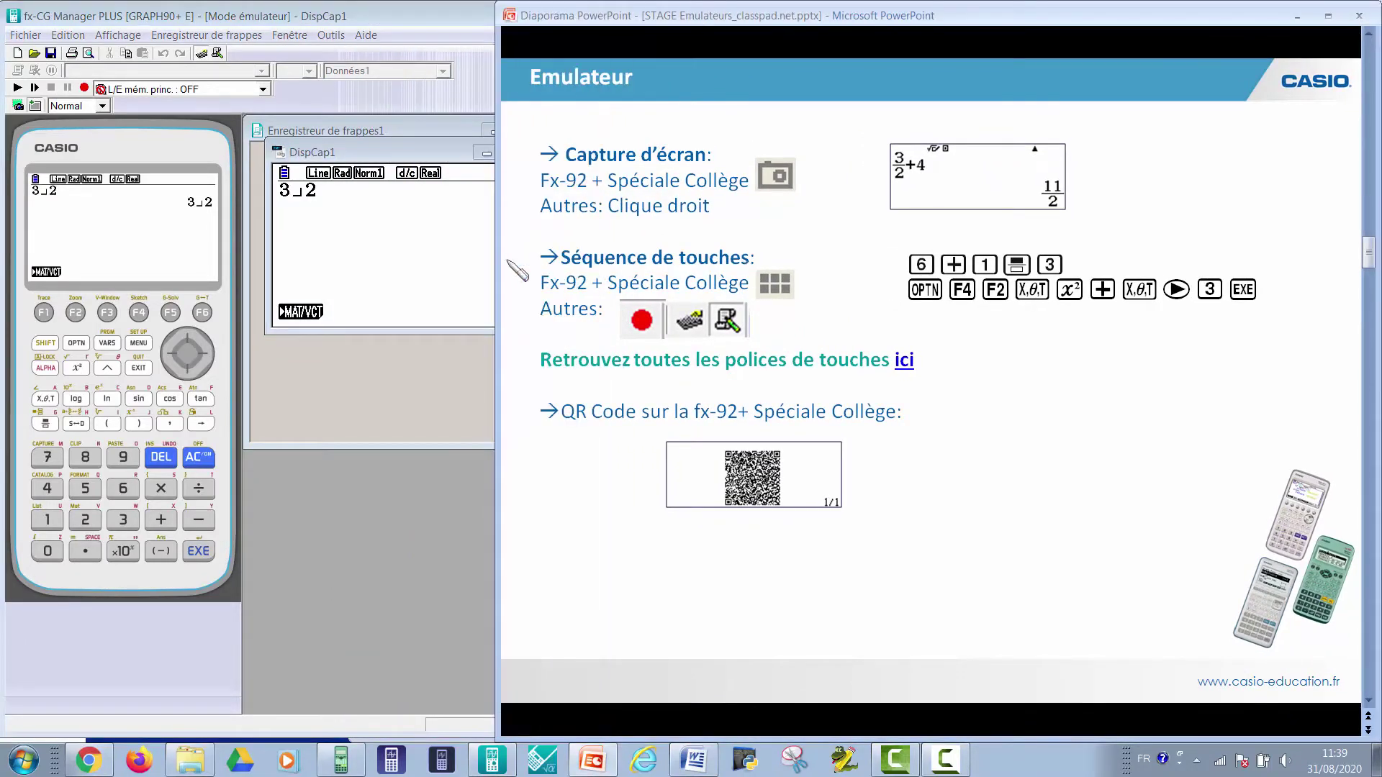
drag(497, 260, 597, 270)
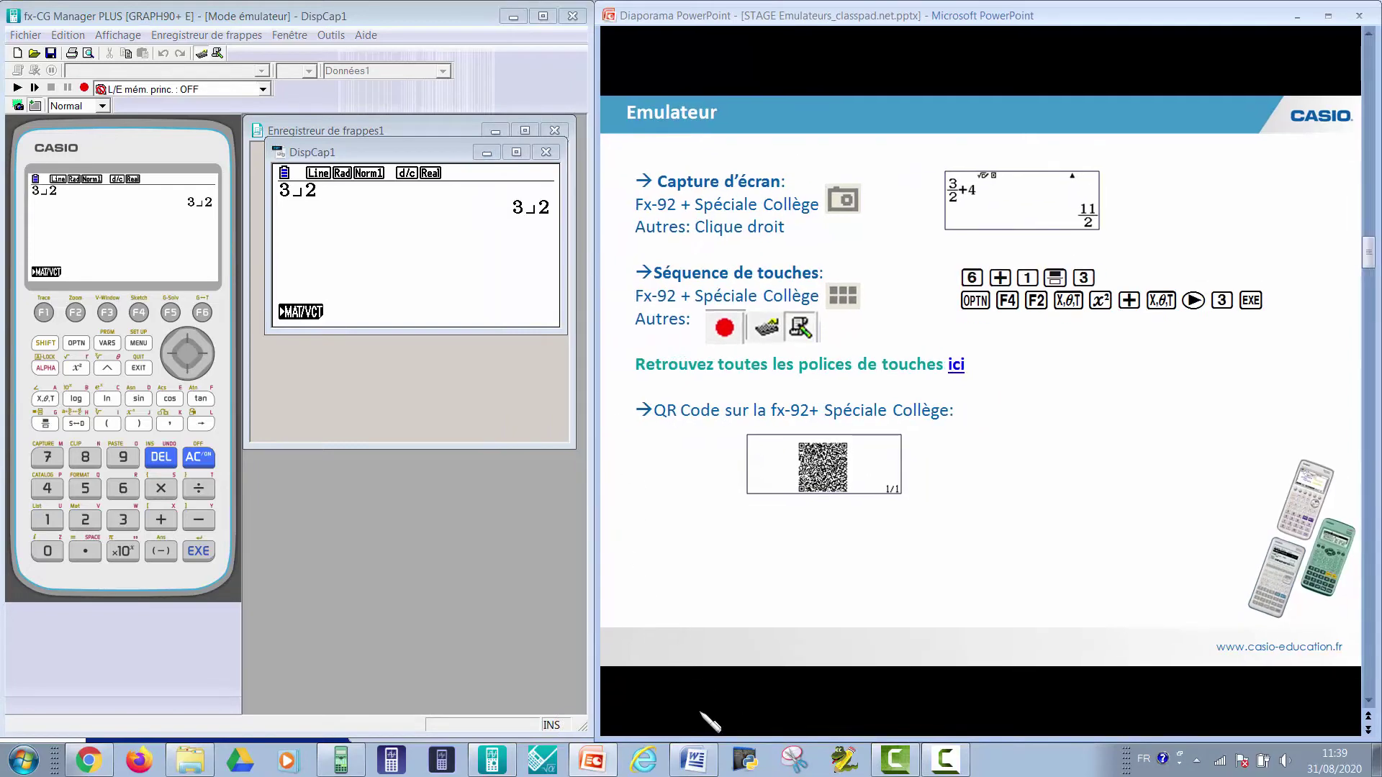
click(691, 760)
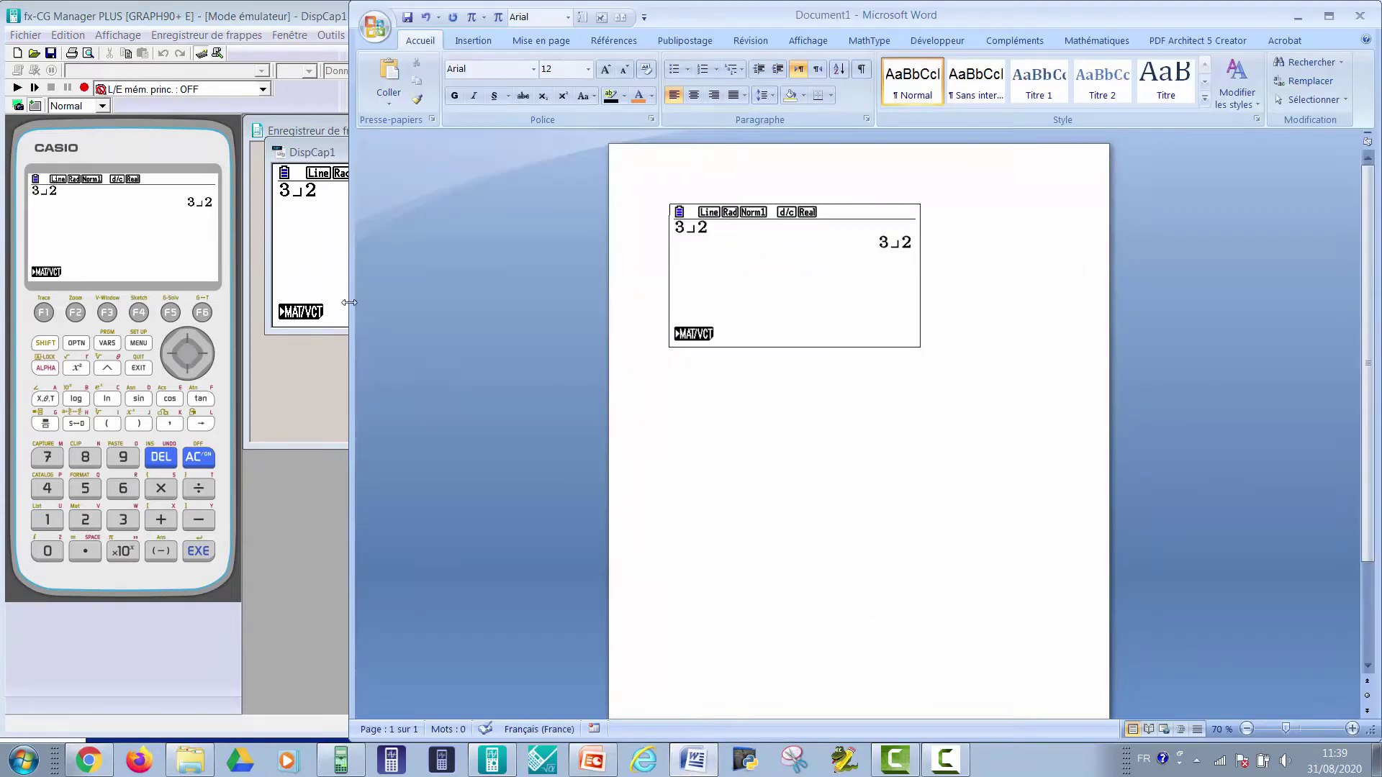
drag(352, 313, 602, 295)
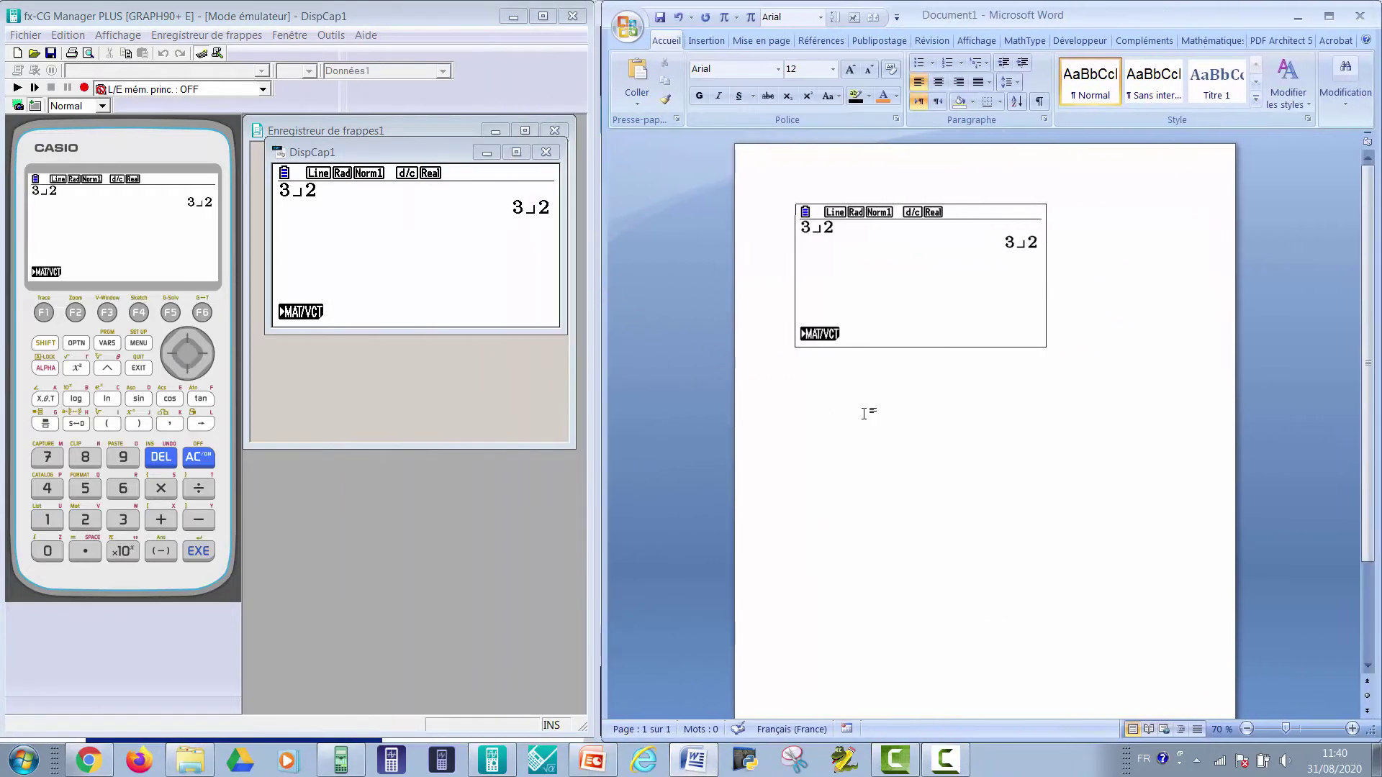
- Shrink the pasted calculator screenshot in the Word document and move it to the upper right of the page
click(1354, 729)
click(1353, 729)
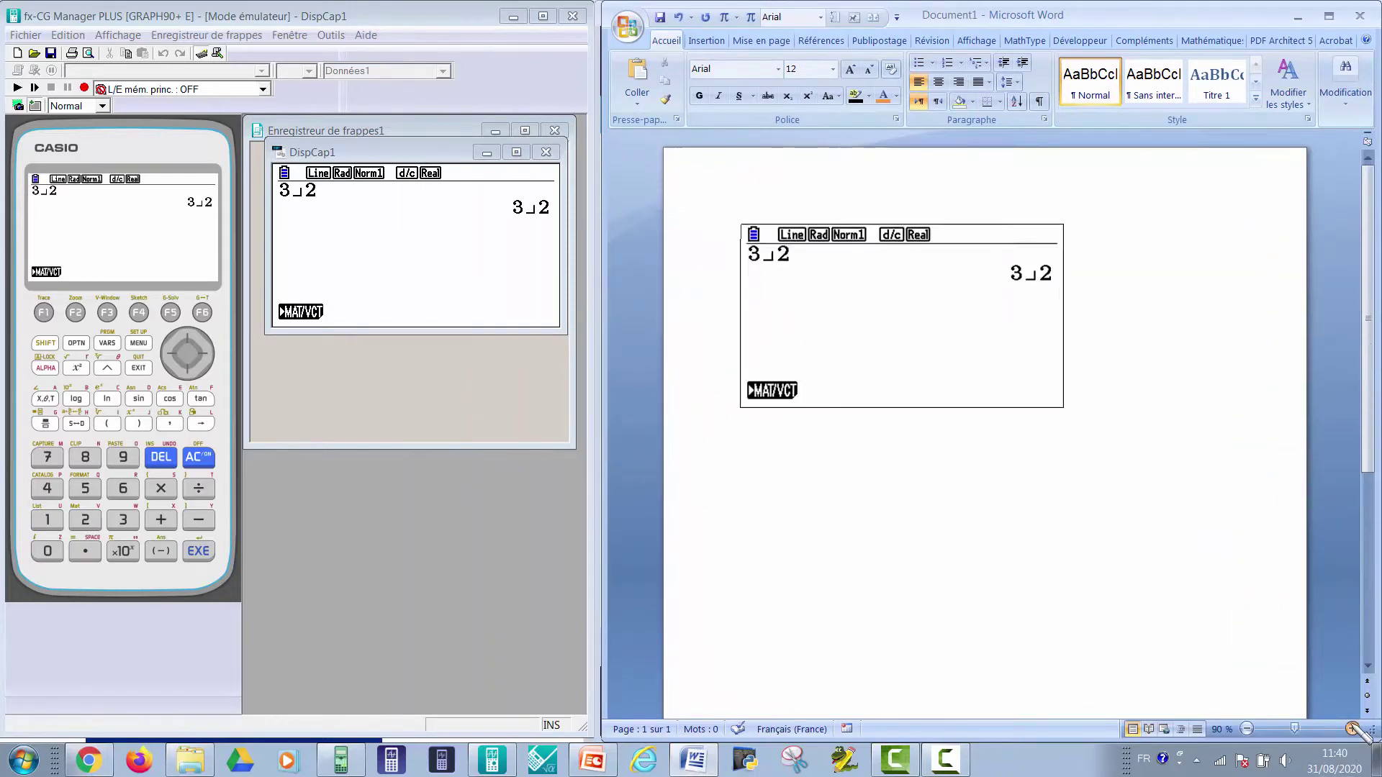
click(1353, 729)
click(898, 334)
drag(897, 334, 987, 497)
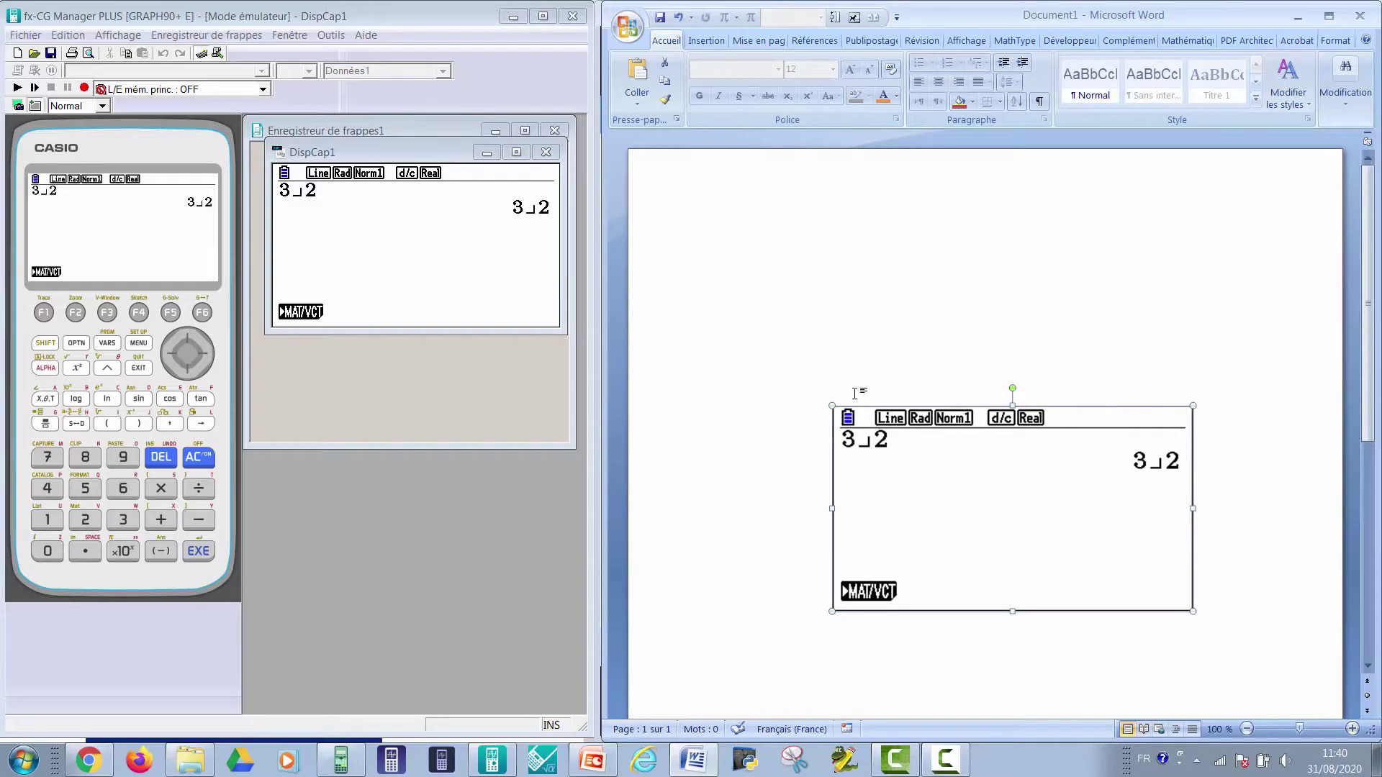
drag(832, 408, 957, 458)
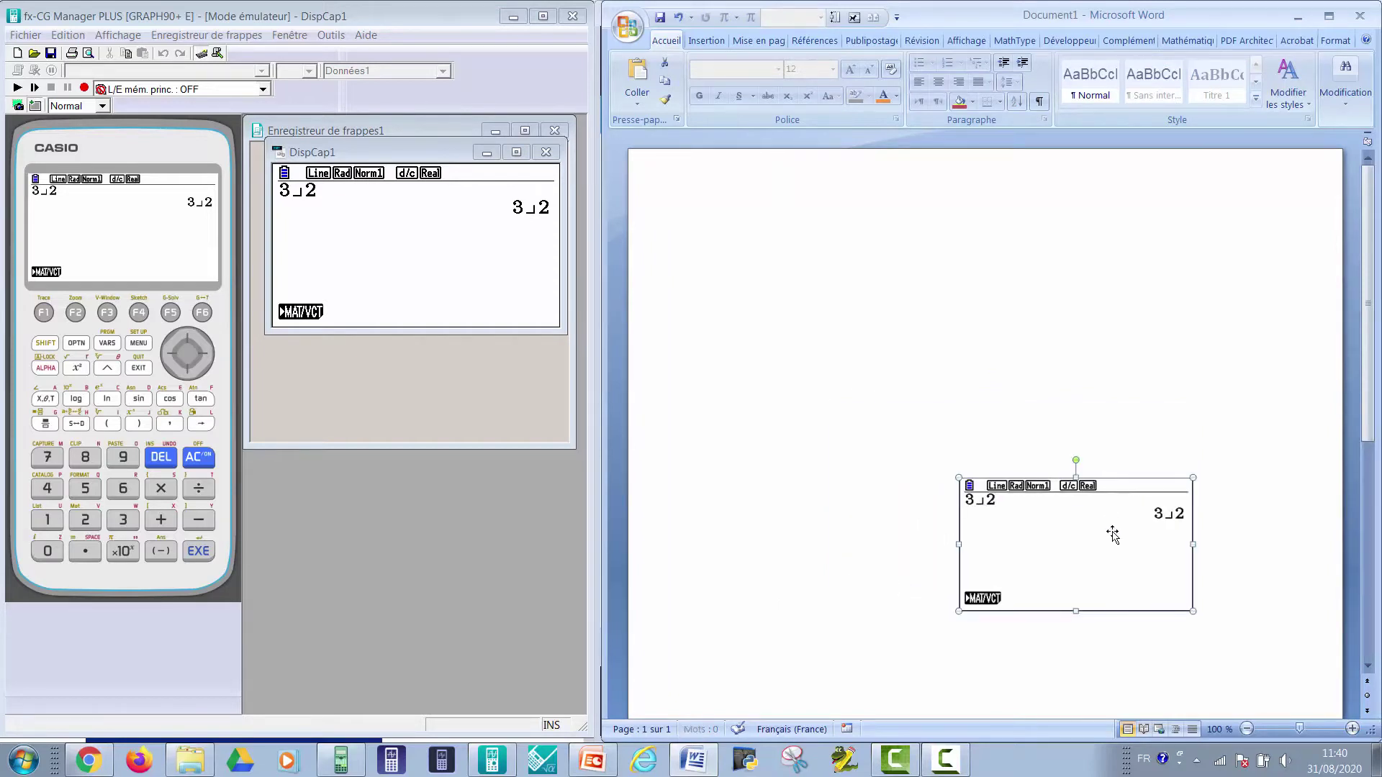
drag(1113, 535, 1215, 325)
click(1022, 536)
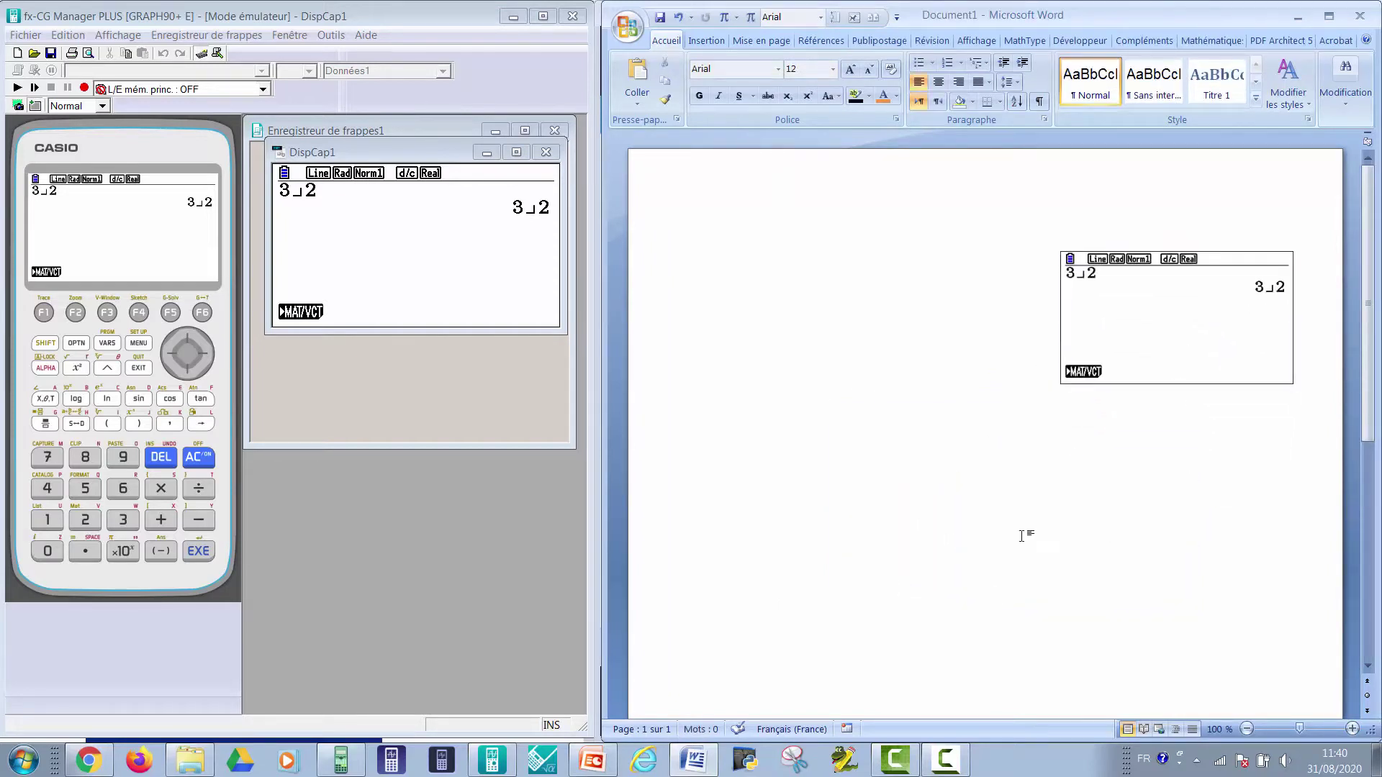
- Open the Graphe application on the calculator emulator and plot the stored parabola
click(138, 344)
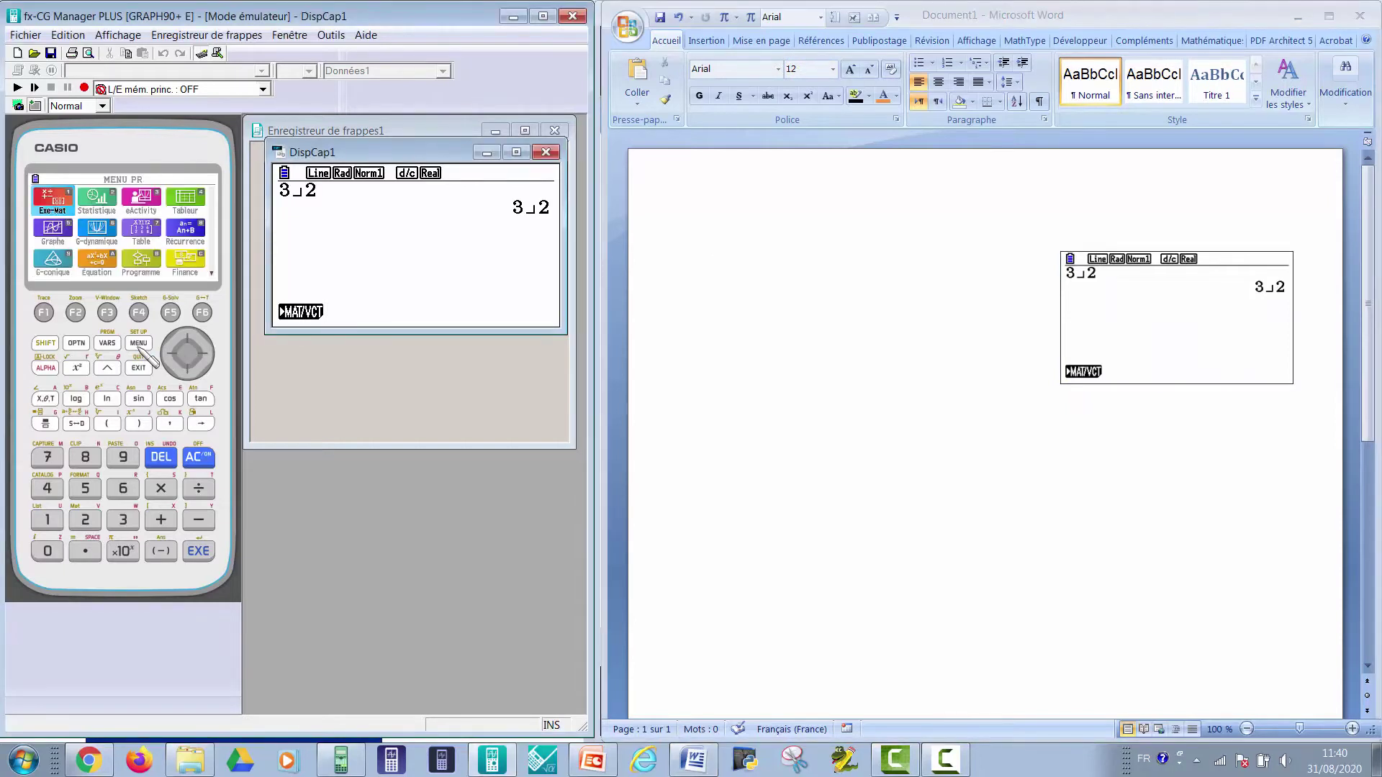
click(87, 488)
click(199, 551)
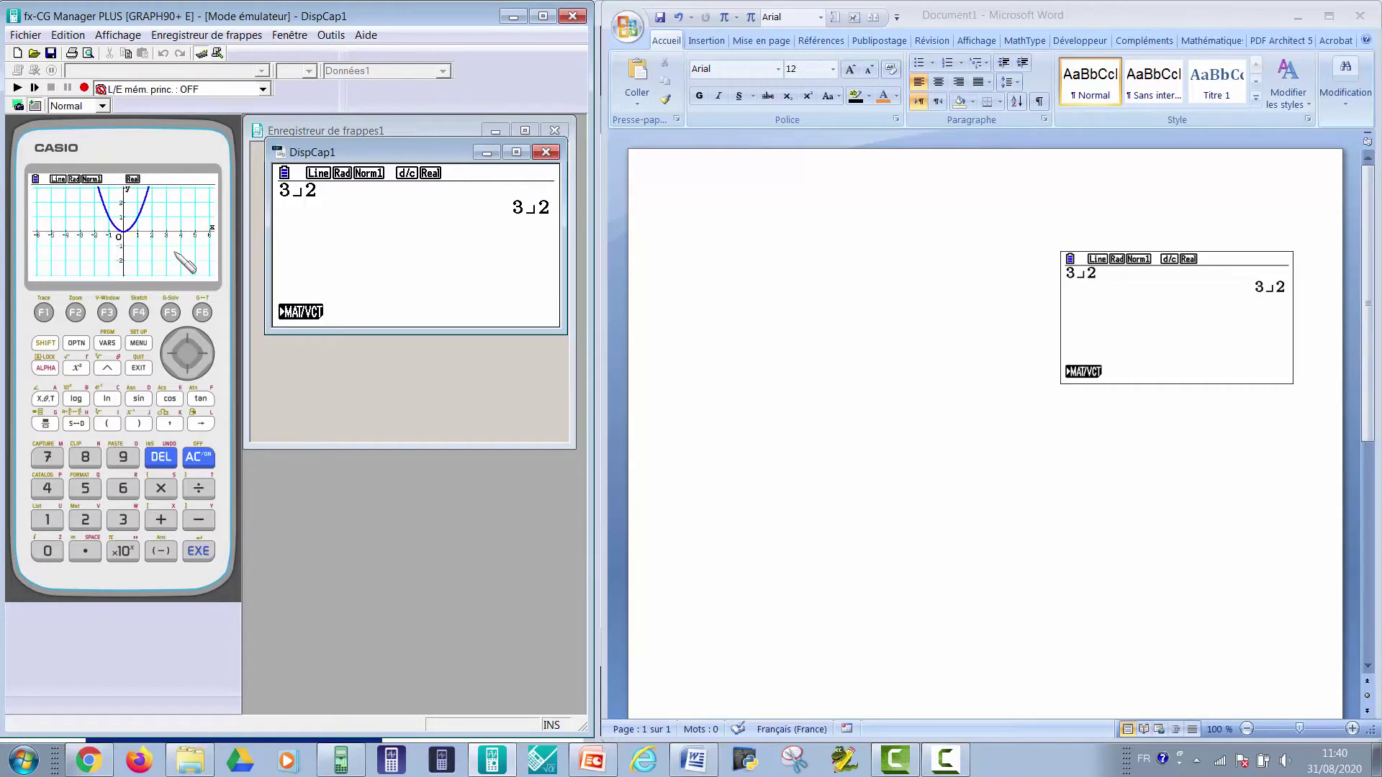
- Capture the emulator screen showing the parabola and paste a copy of the capture into the Word document
right_click(177, 253)
click(194, 263)
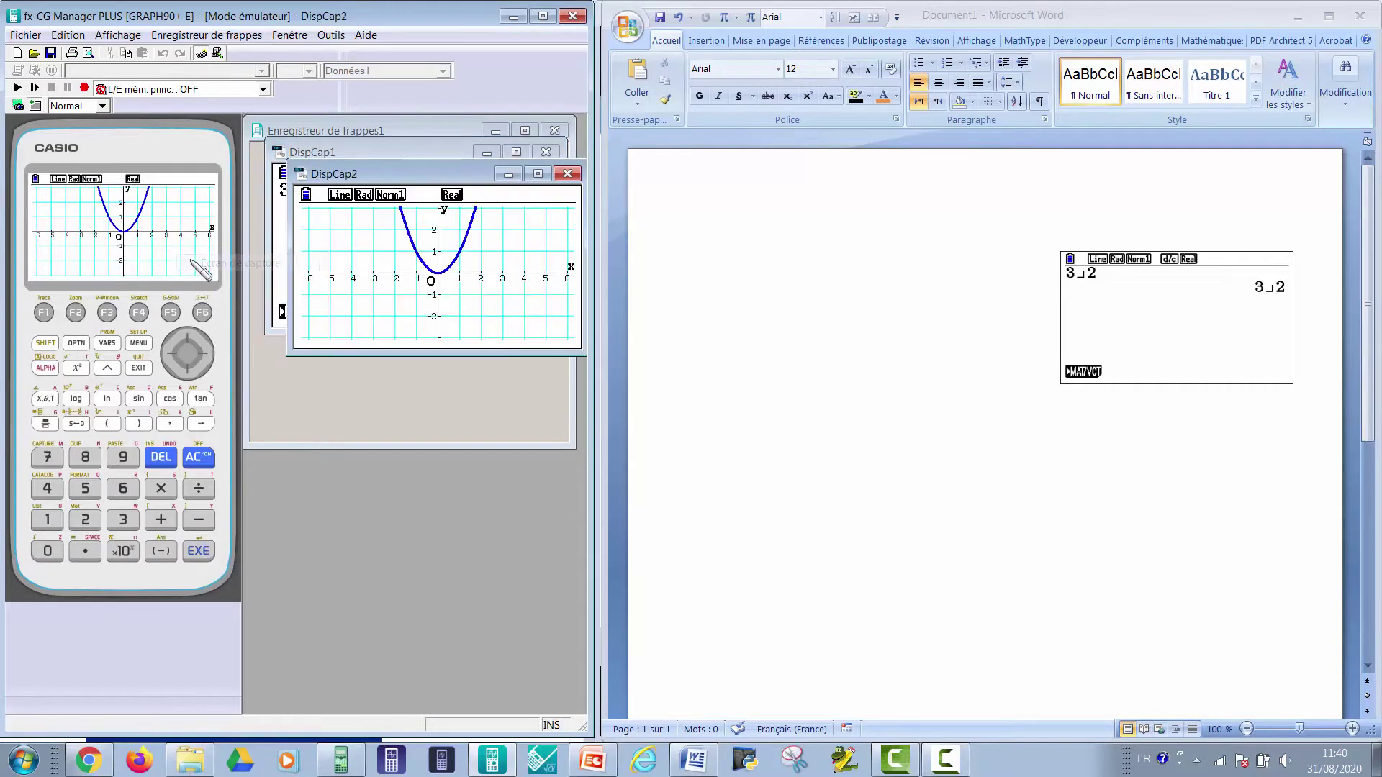
right_click(379, 252)
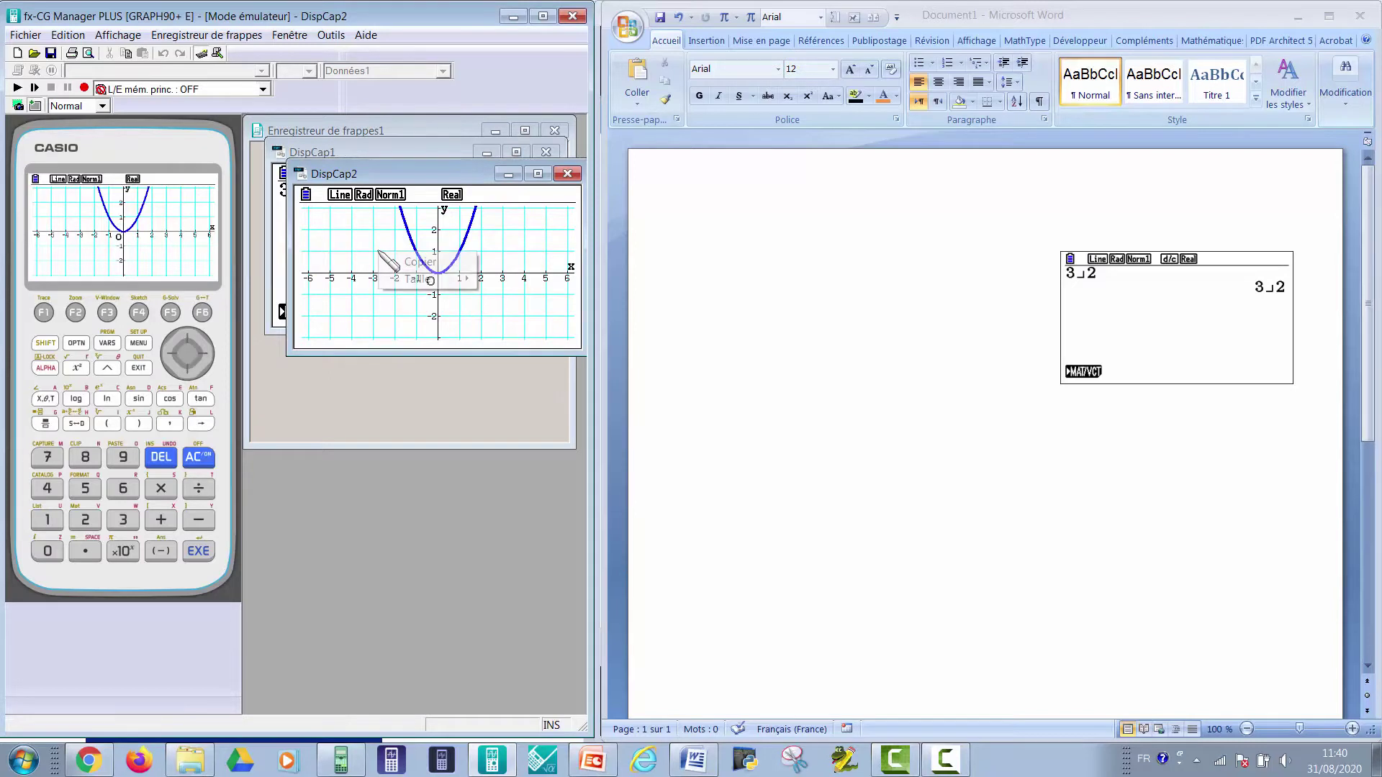
click(396, 262)
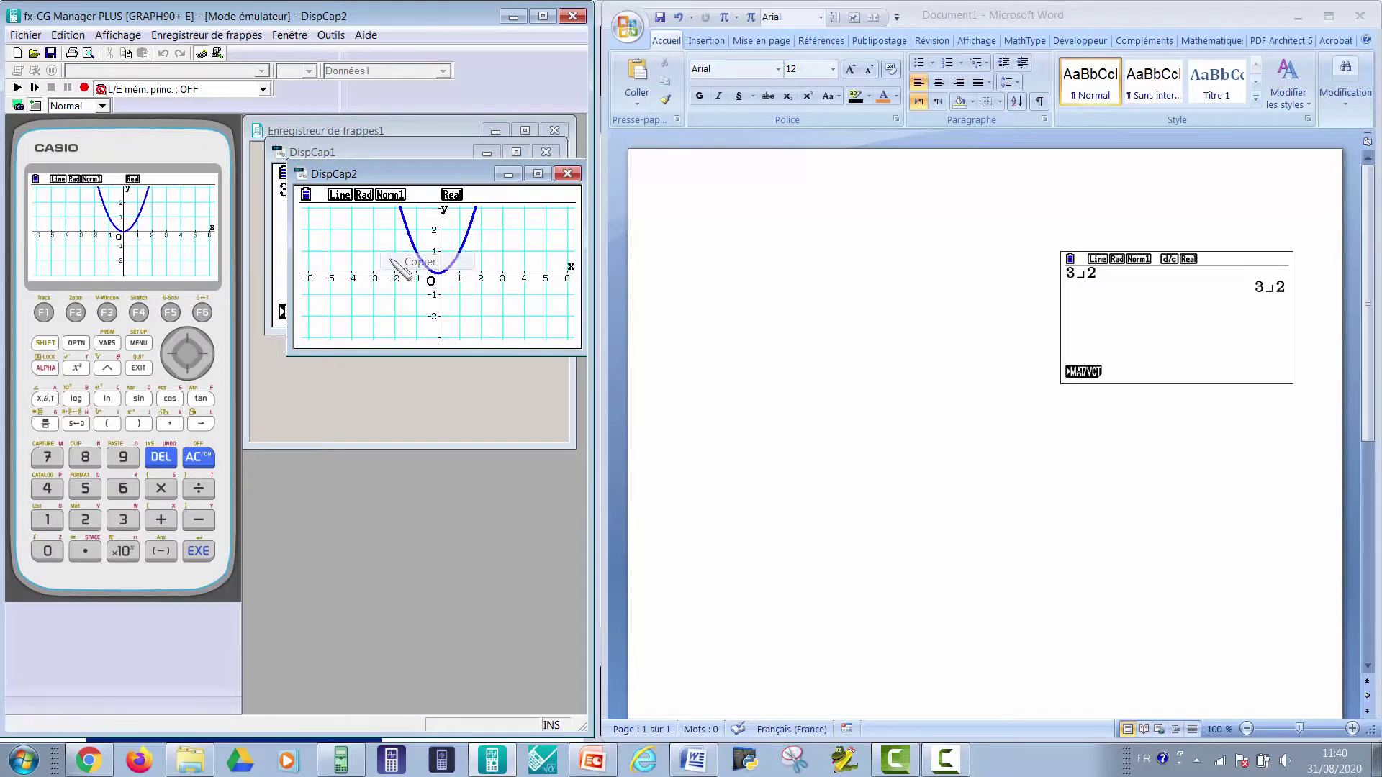
click(722, 299)
right_click(722, 299)
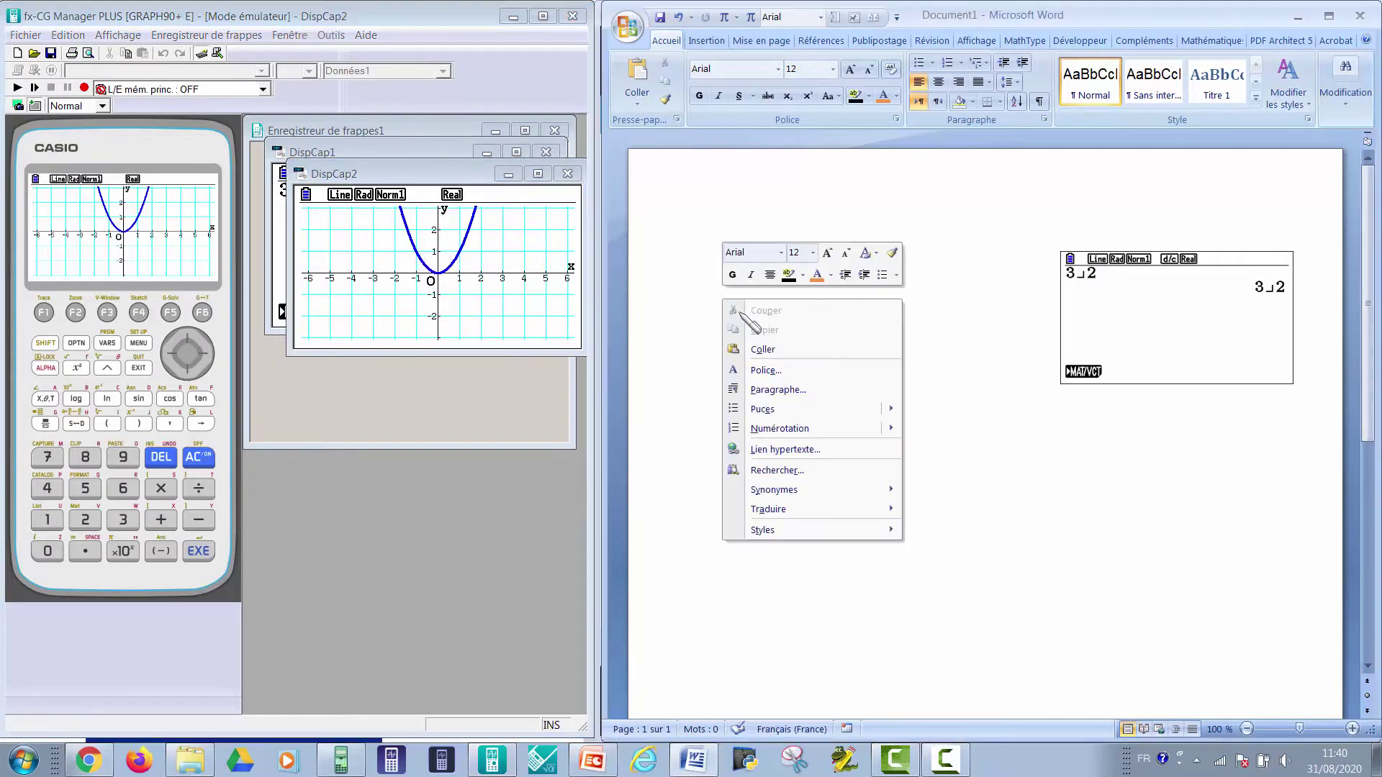
click(756, 348)
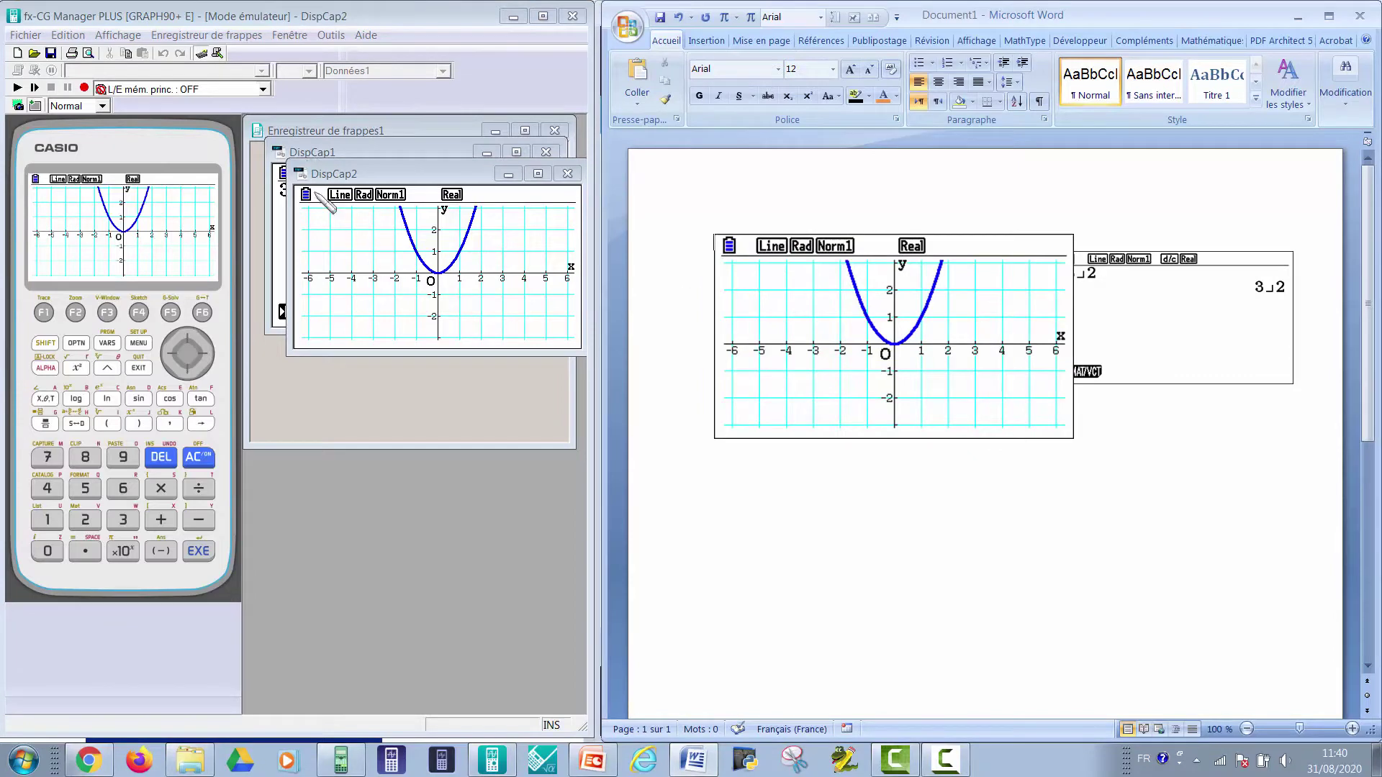
- Examine the image file types offered for saving the DispCap2 capture on closing it, and leave without saving
click(373, 268)
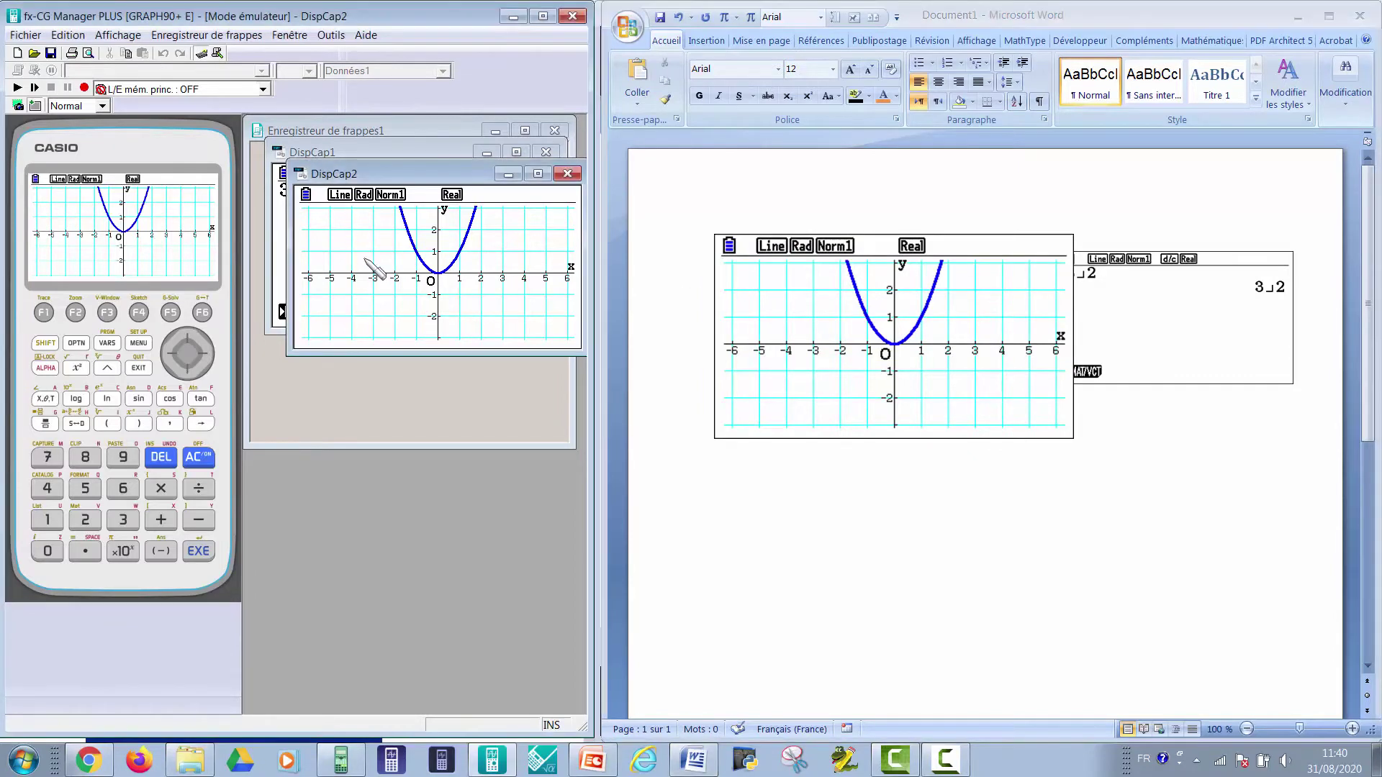
click(568, 175)
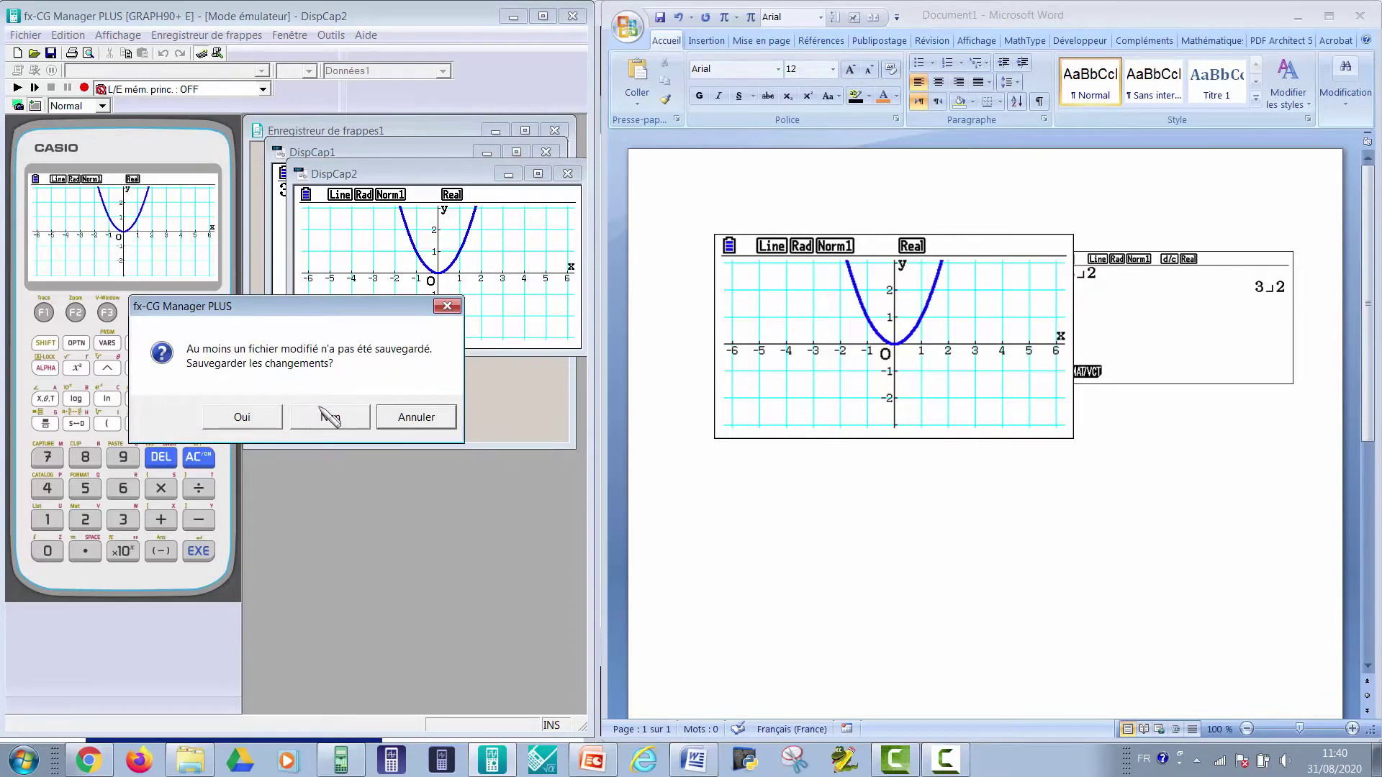
click(266, 421)
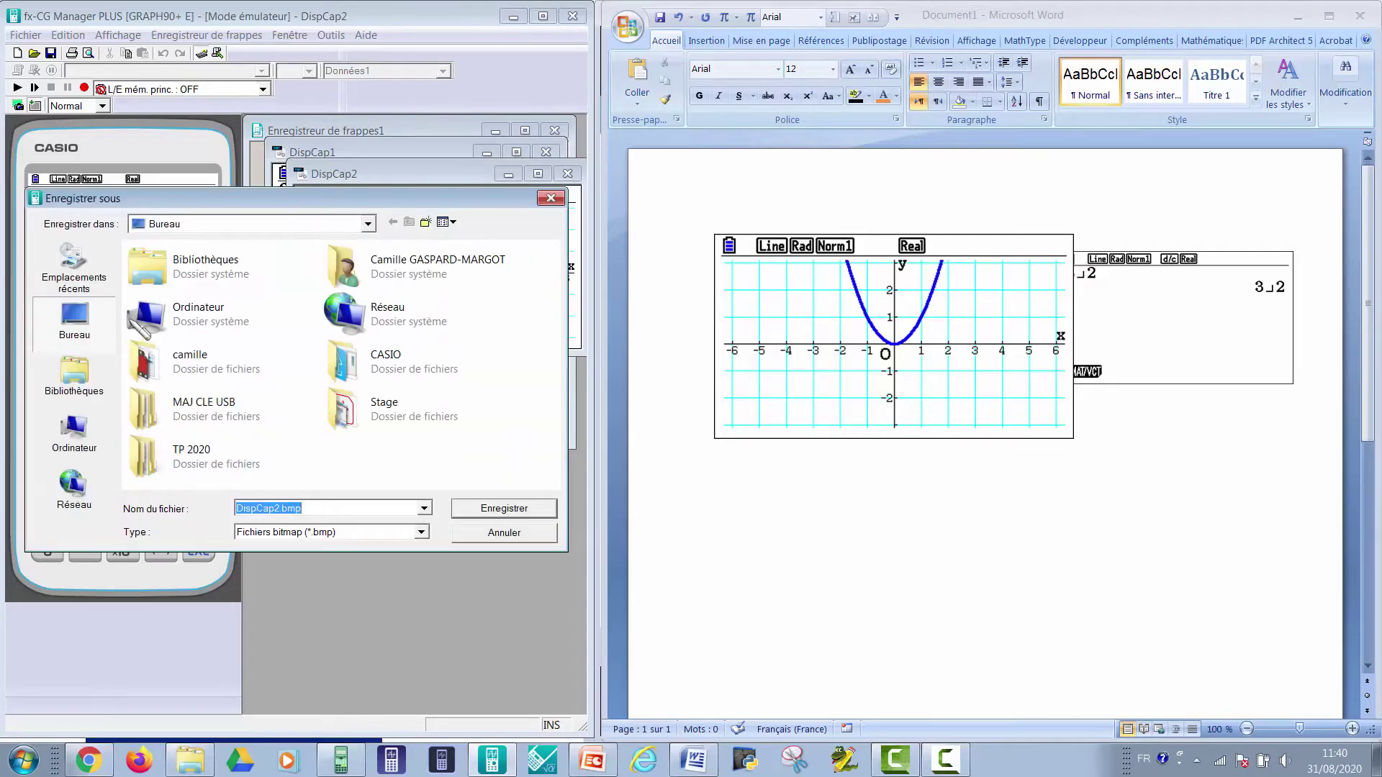
click(419, 532)
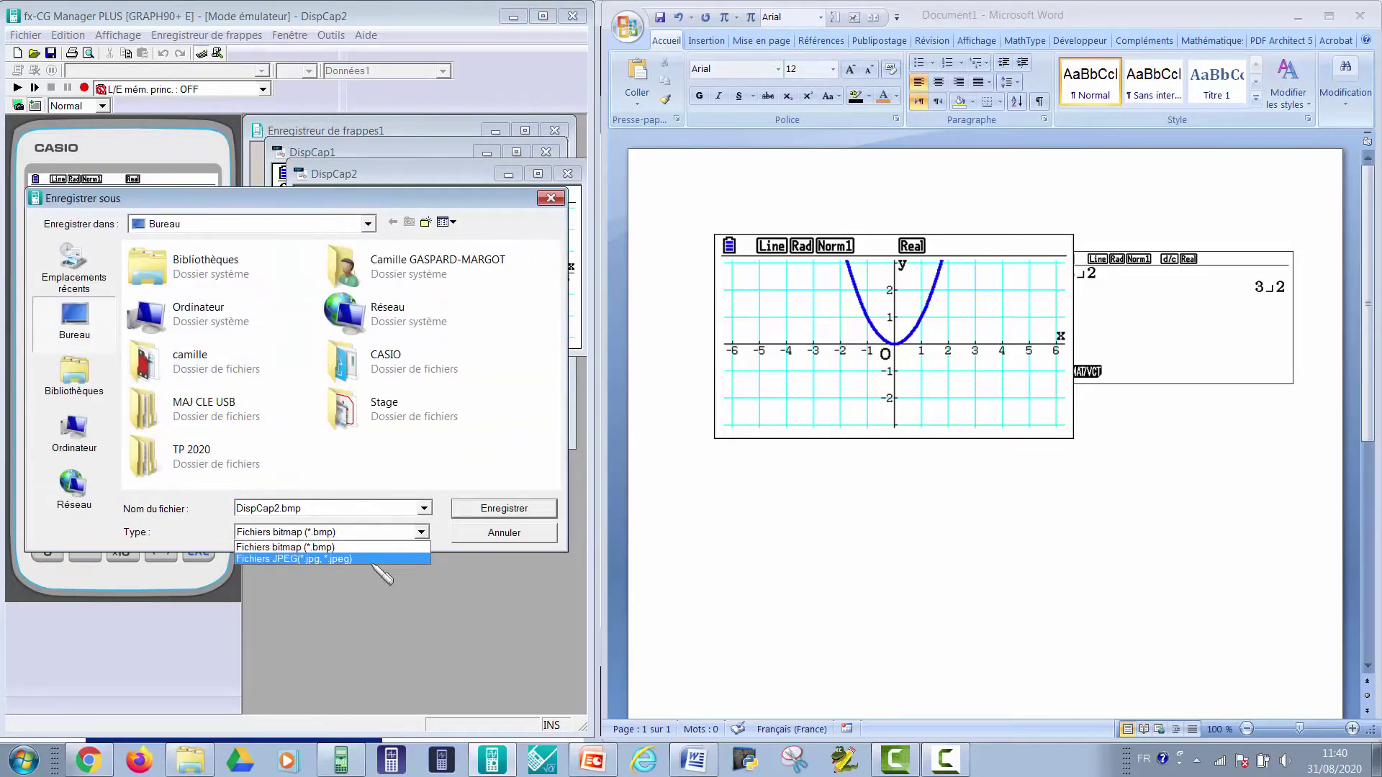
click(553, 201)
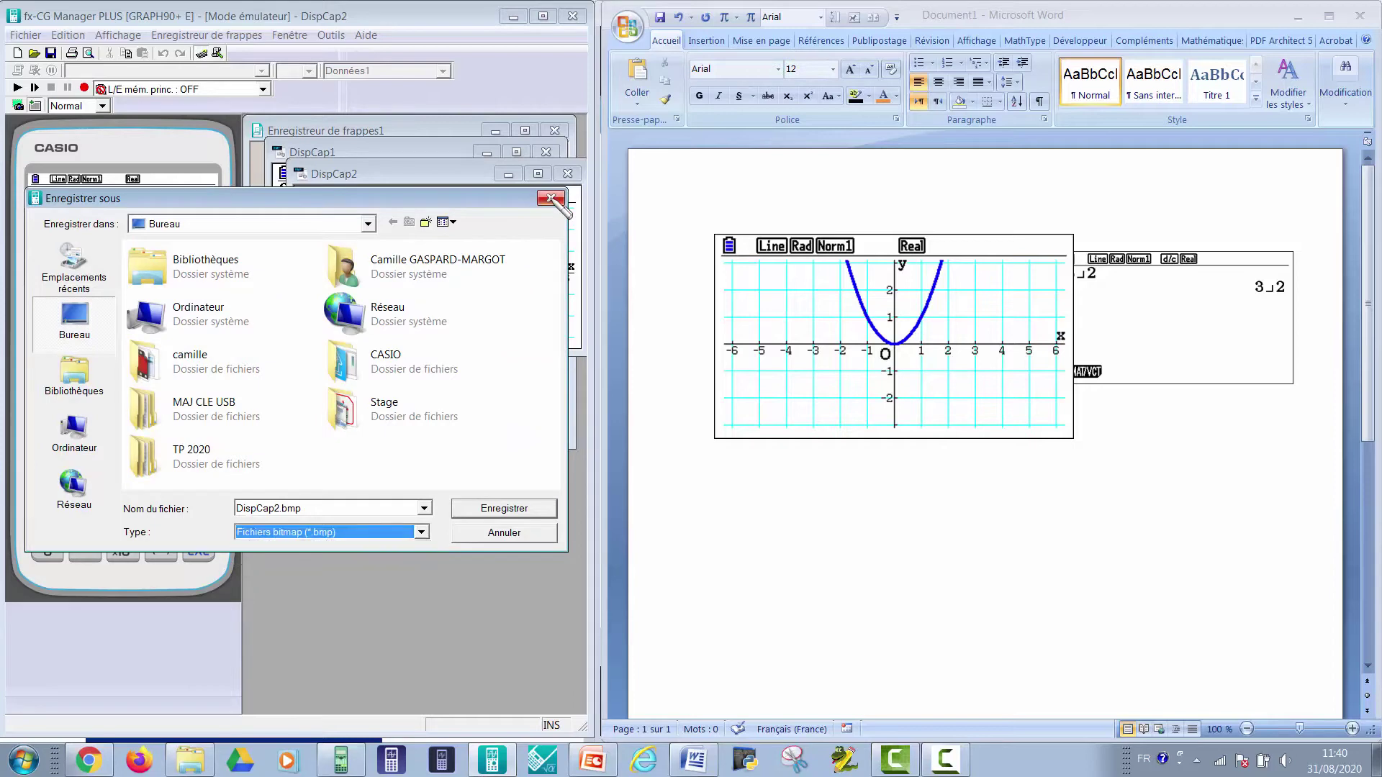
click(508, 539)
- Record the calculator key sequence MENU, 1, X,θ,T, x² in the keystroke recorder and stop the recording
click(542, 410)
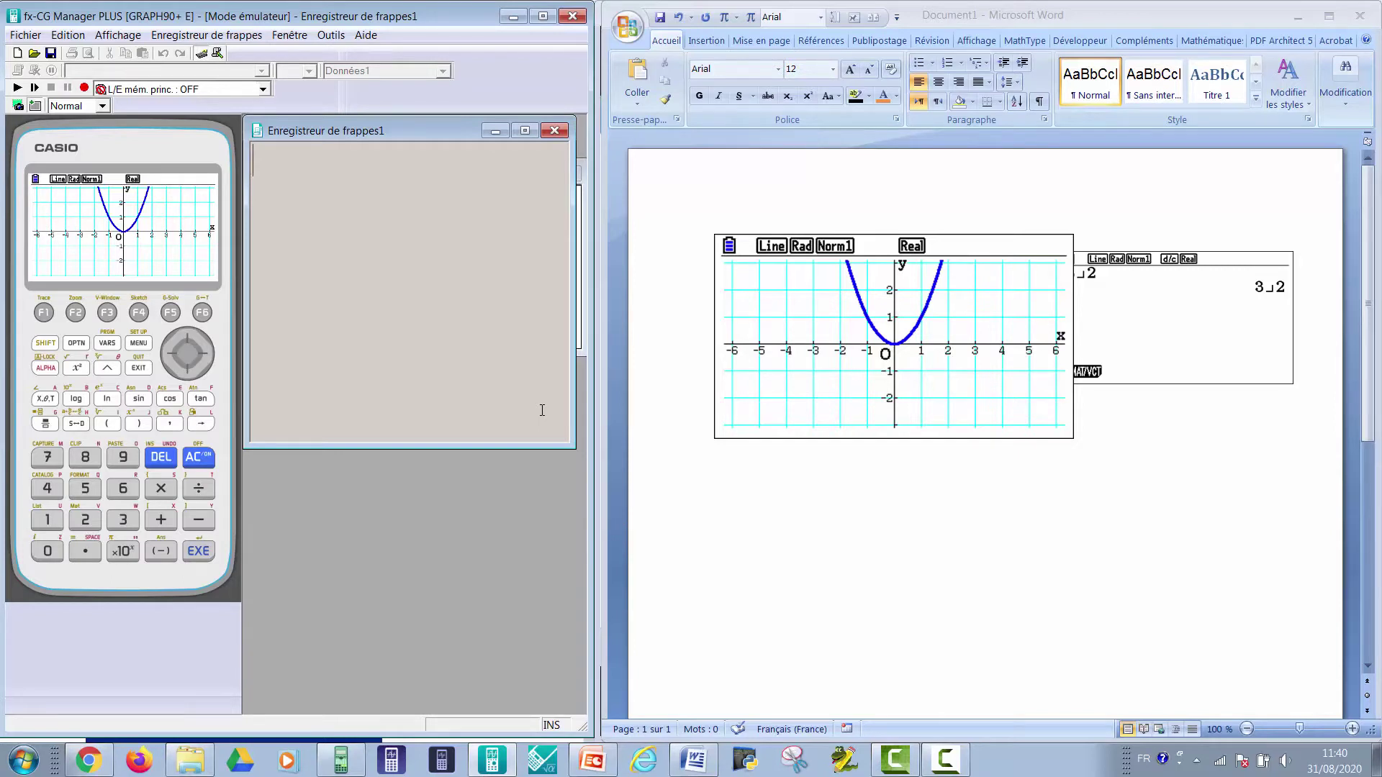
click(85, 89)
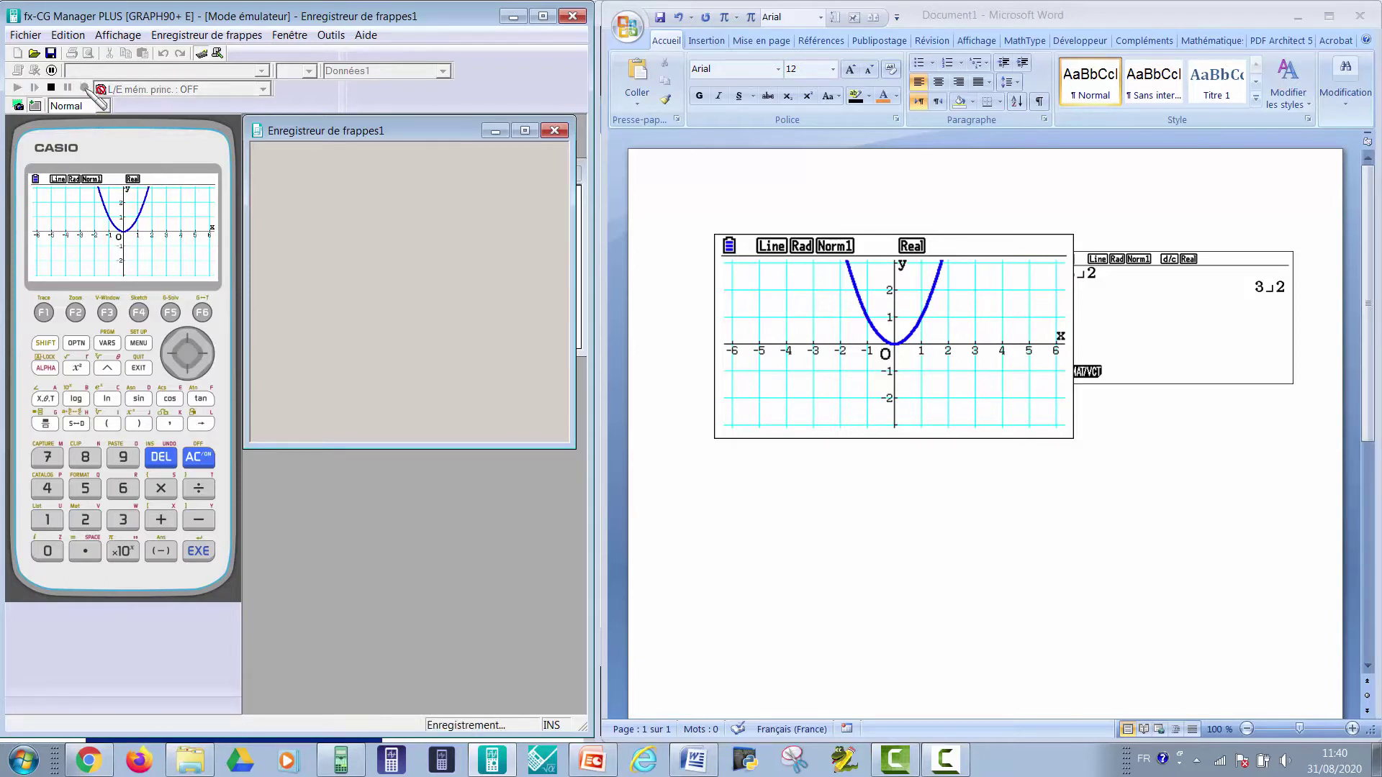
click(138, 344)
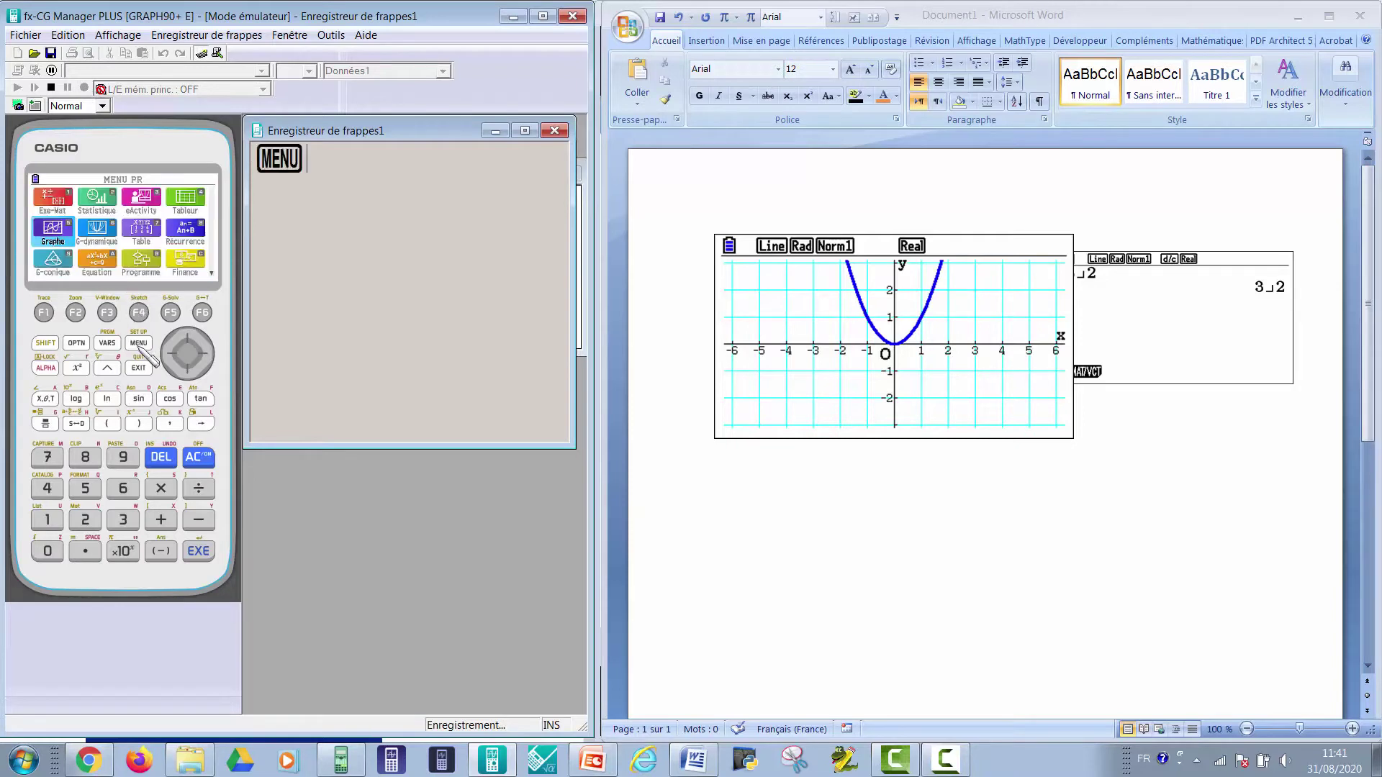
click(48, 520)
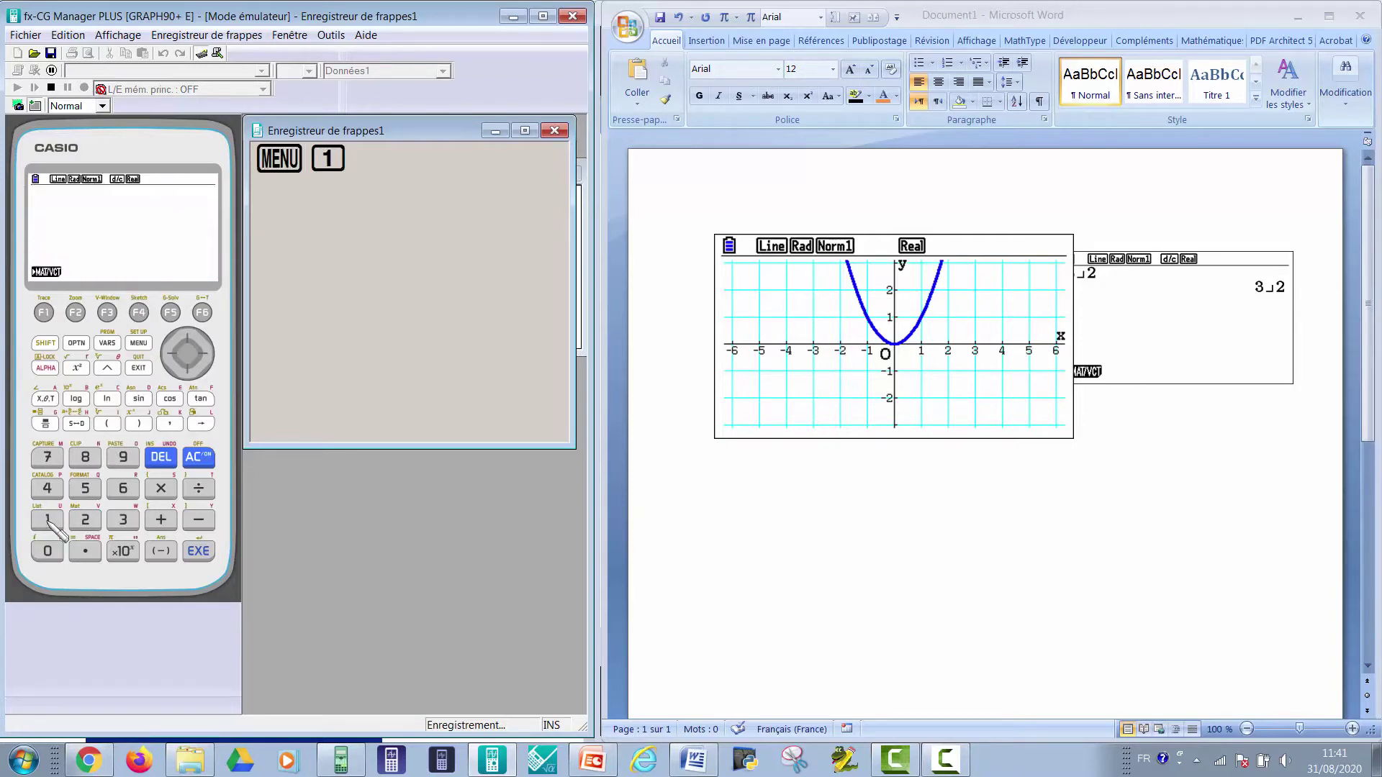
click(47, 398)
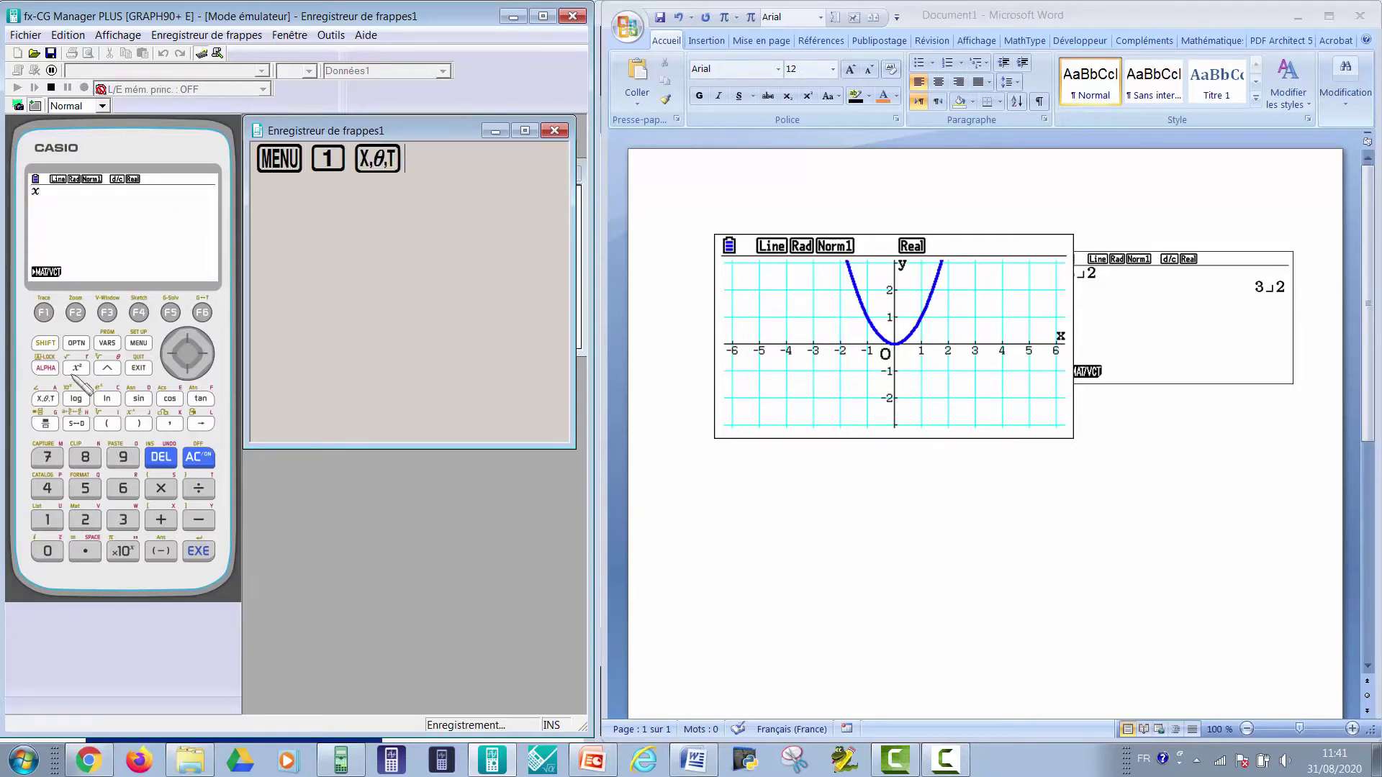
click(76, 368)
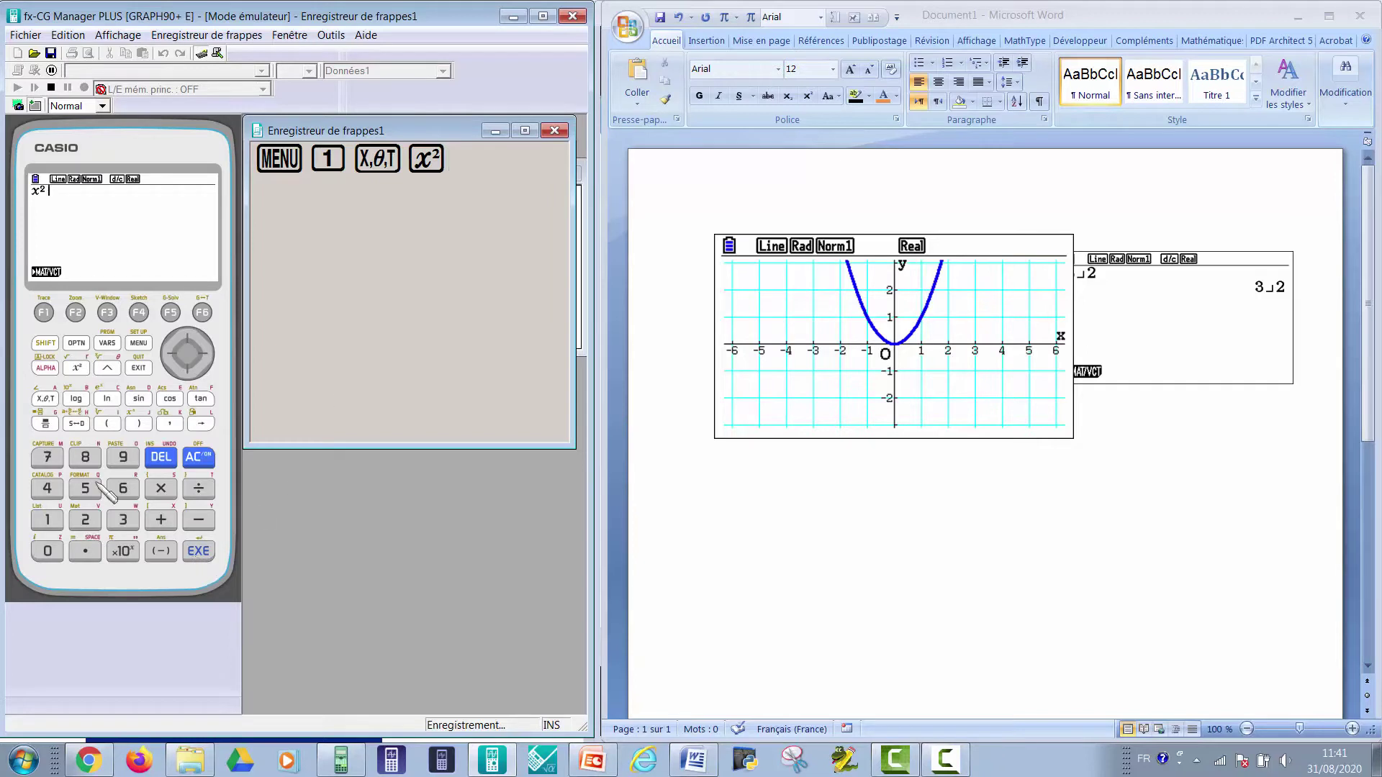
click(52, 87)
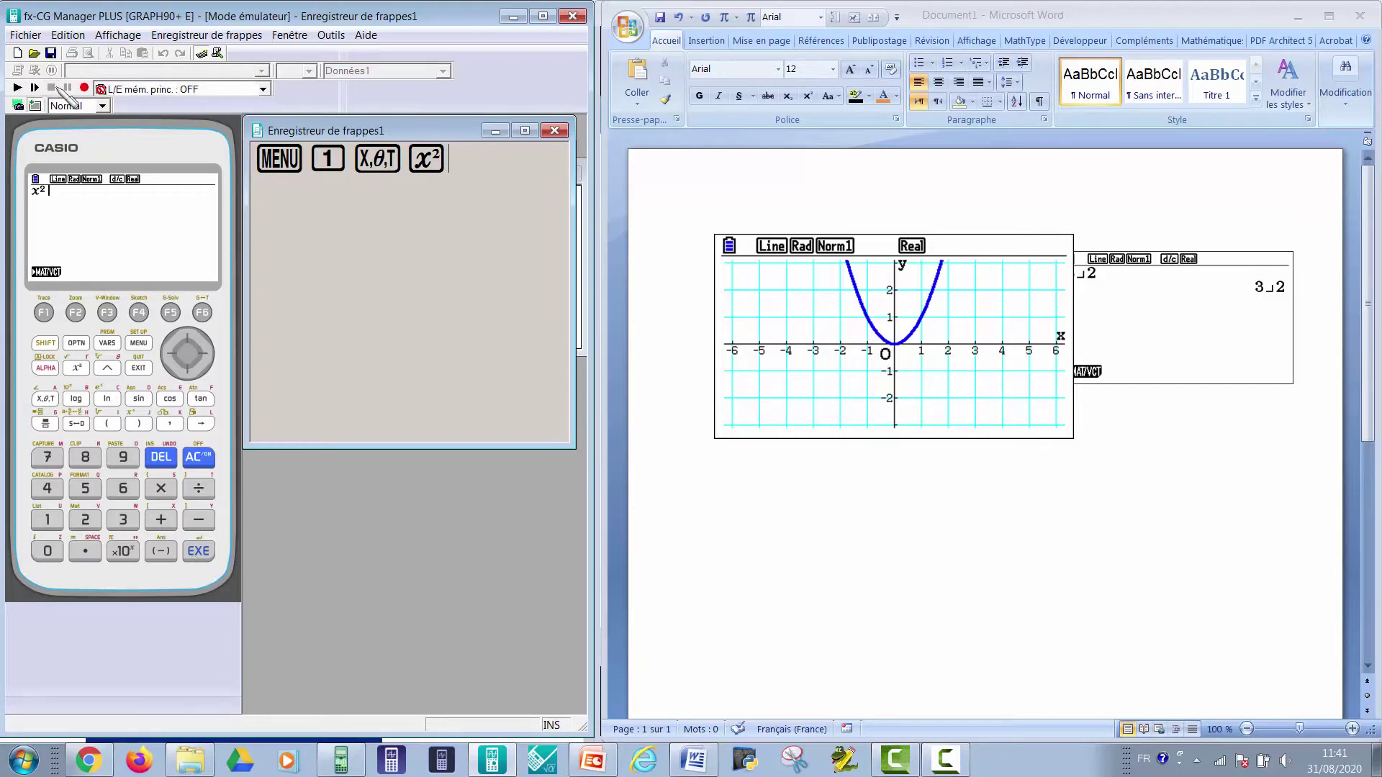
- Switch the keystroke recorder to editor mode and delete the whole recorded key sequence
click(217, 53)
drag(463, 154, 259, 158)
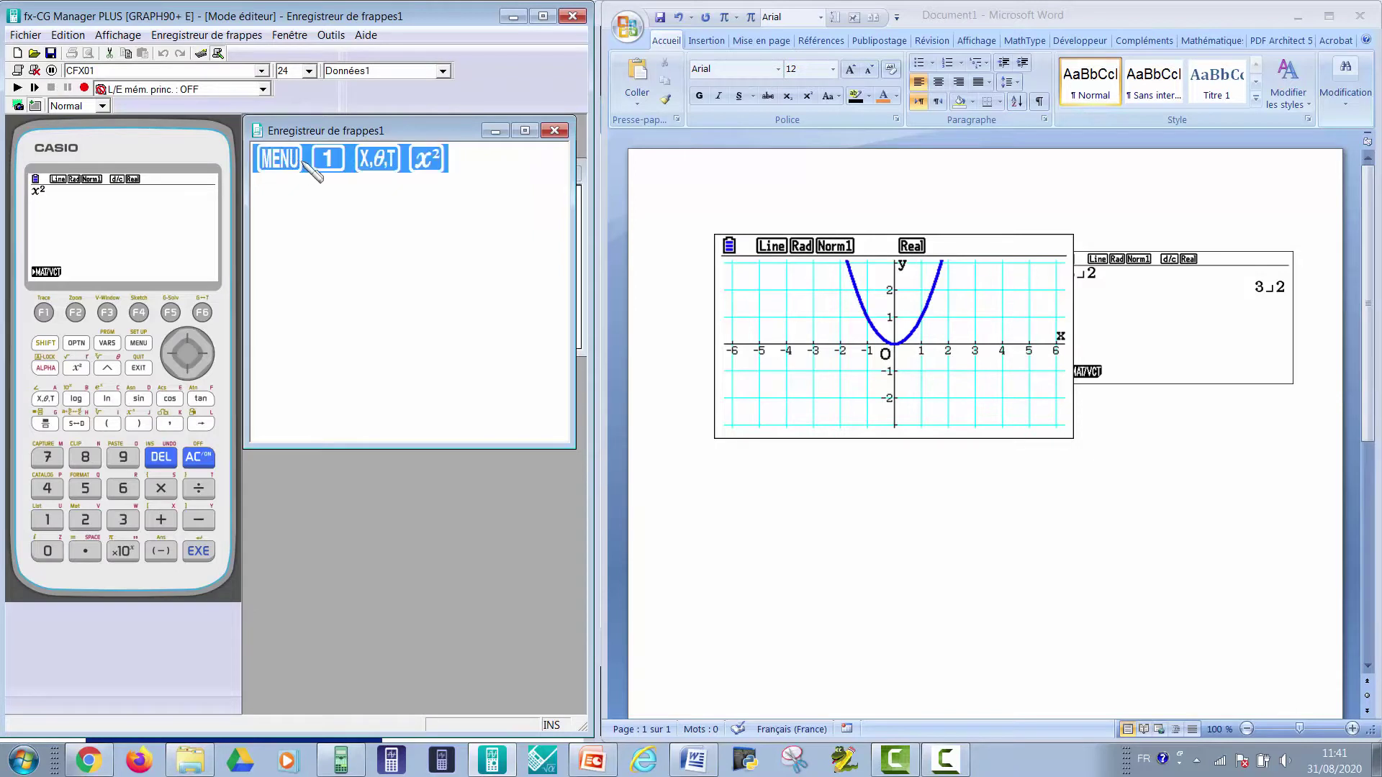
key(Delete)
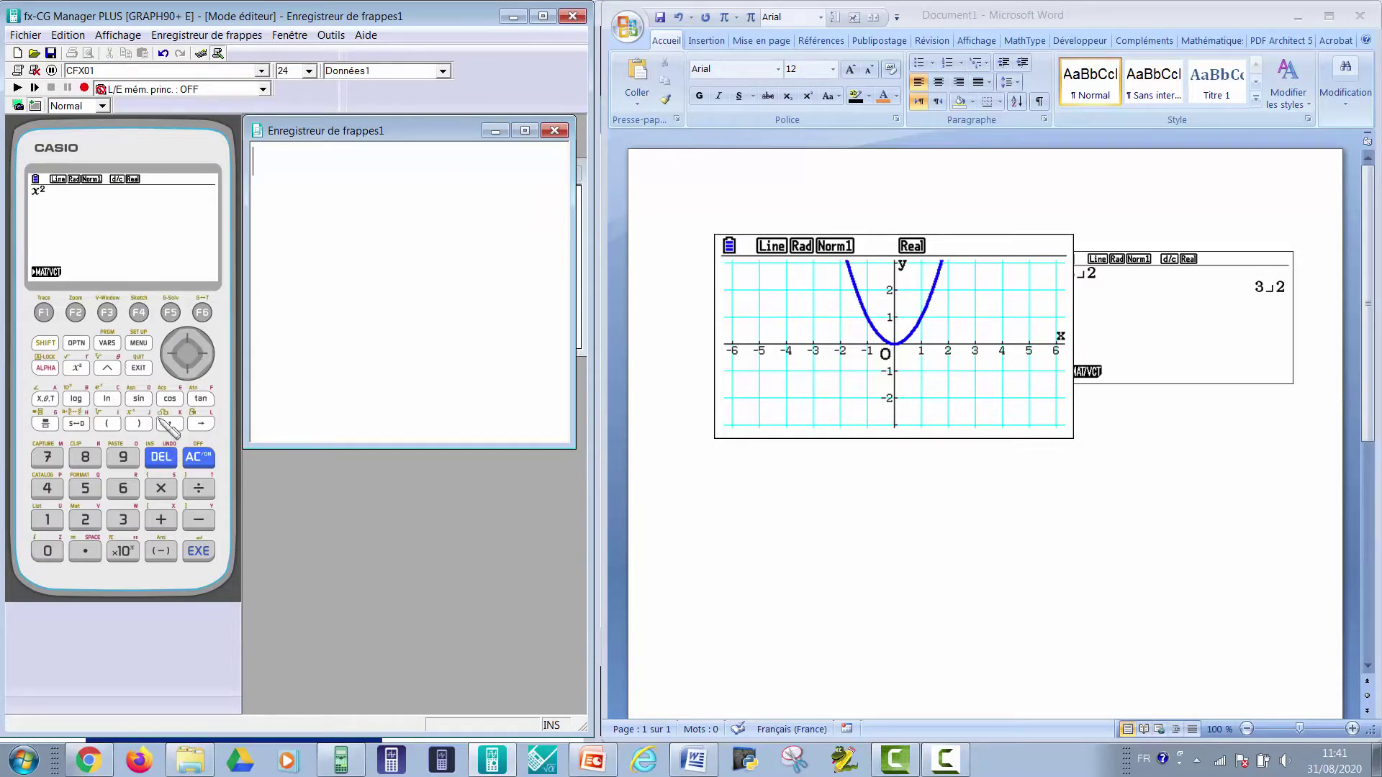
- Set the calculator's Input/Output option to Math in its setup and return to the calculation screen
click(45, 343)
click(140, 342)
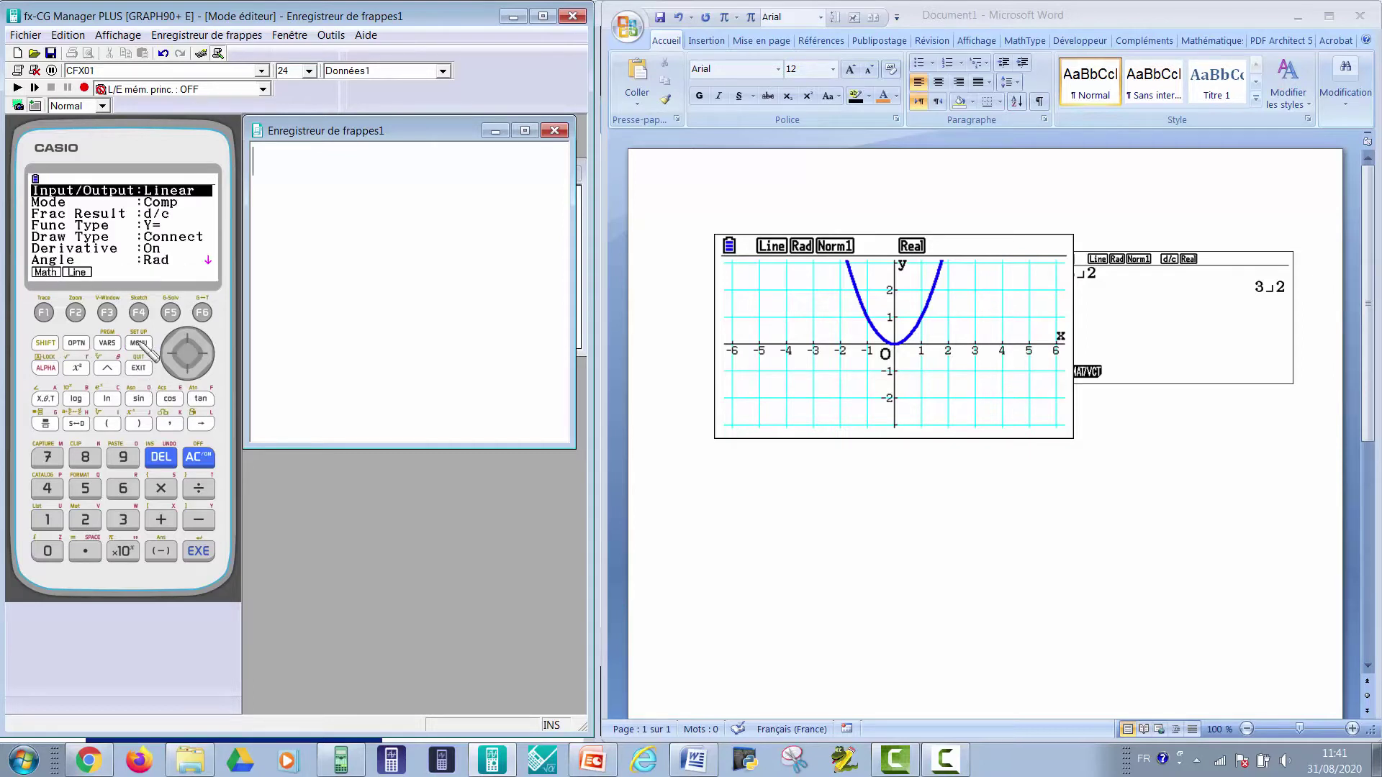
click(44, 313)
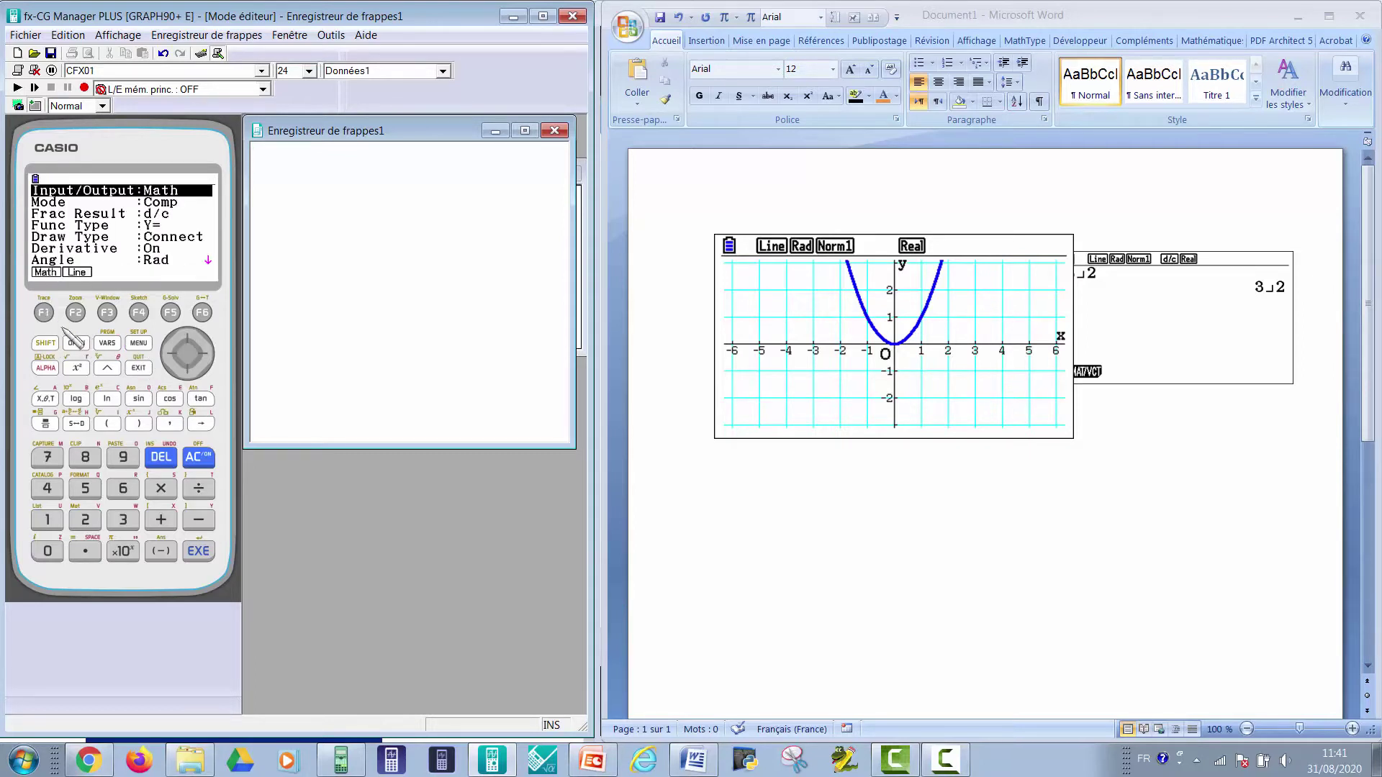
click(209, 552)
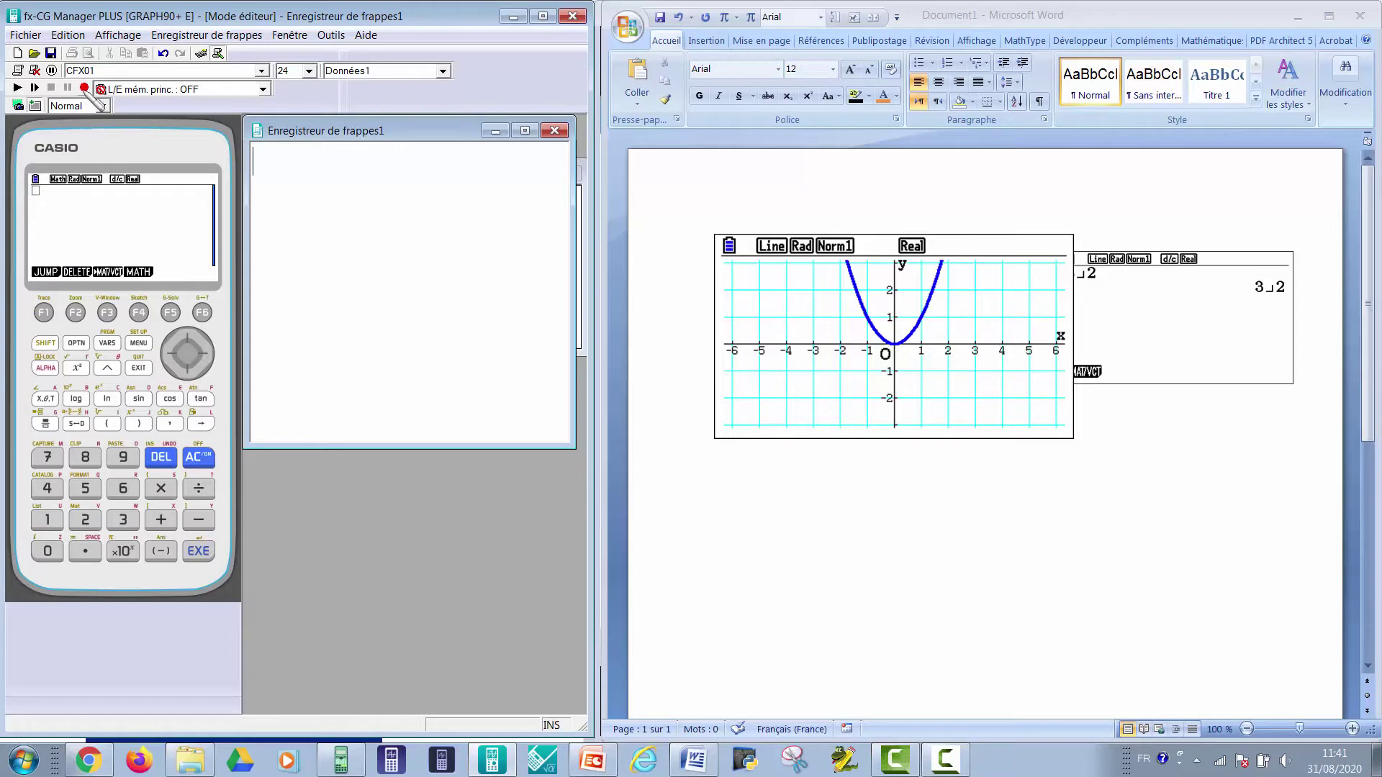
- Switch the keystroke recorder to emulator mode, start recording, and insert the d/dx template with the calculator keys OPTN, F4, F2
click(201, 53)
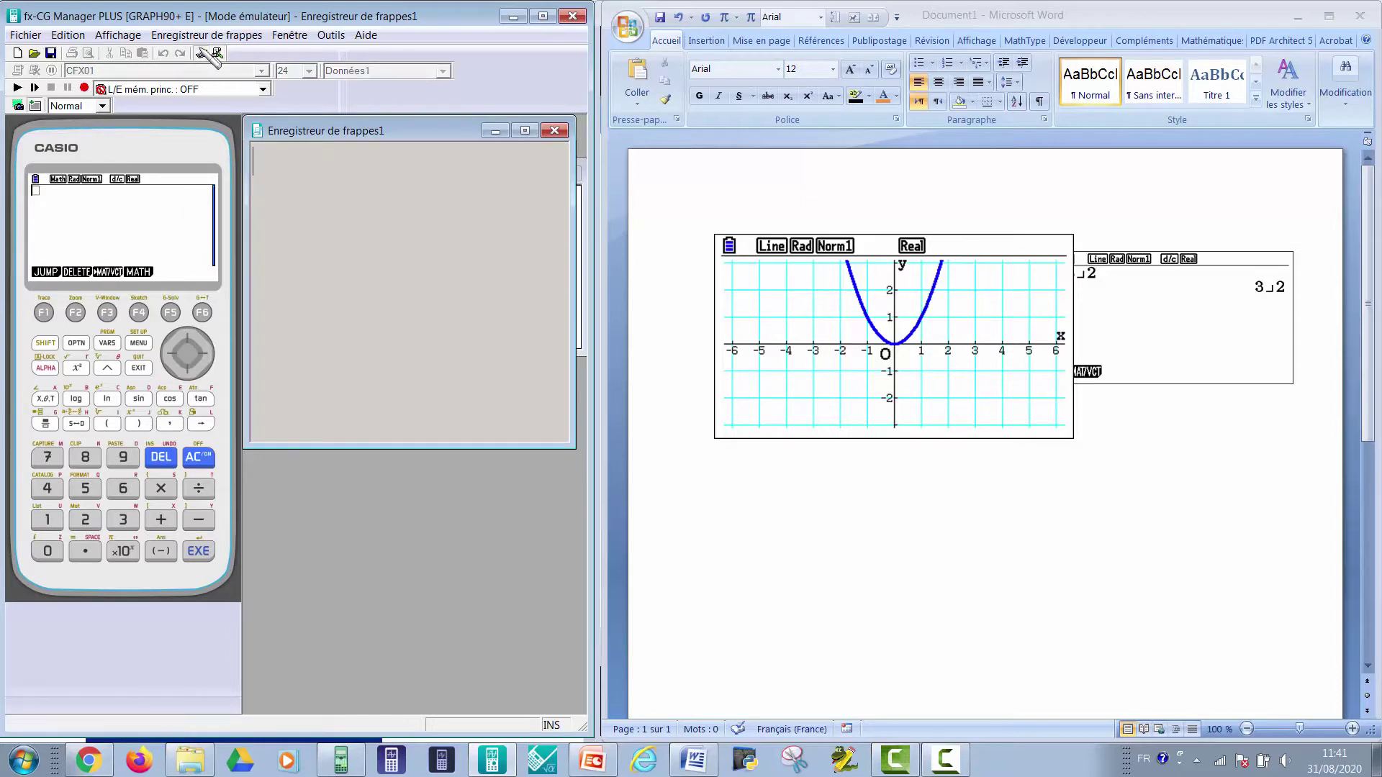
click(96, 87)
click(91, 87)
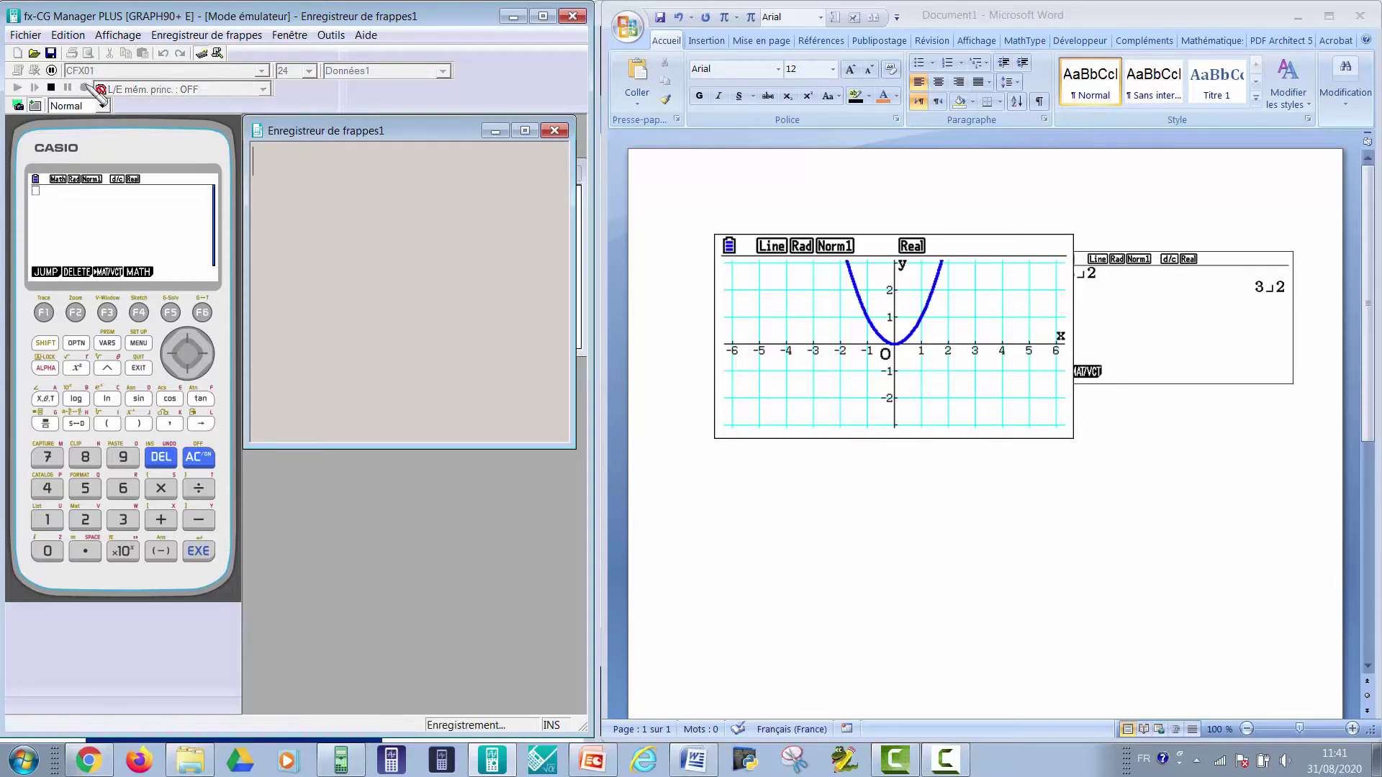
click(77, 342)
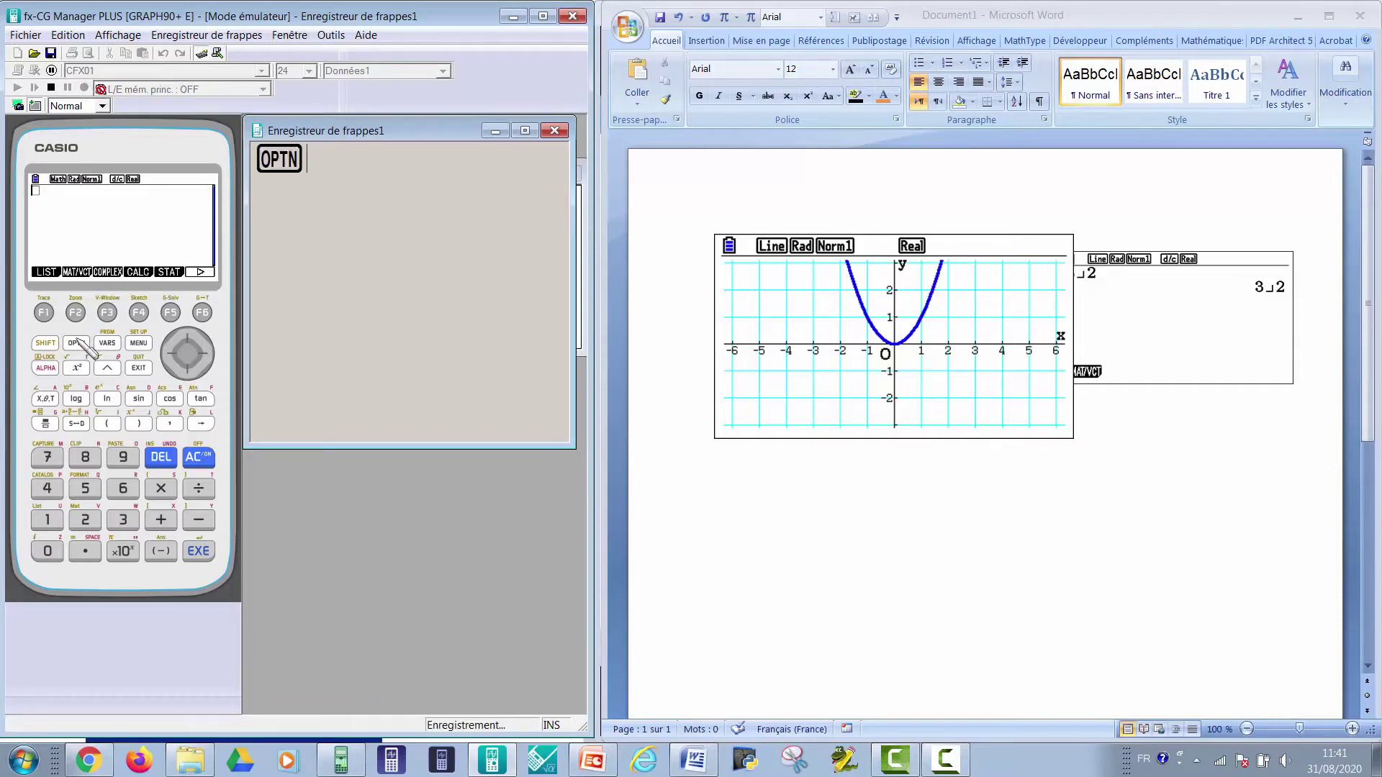
click(139, 311)
click(75, 312)
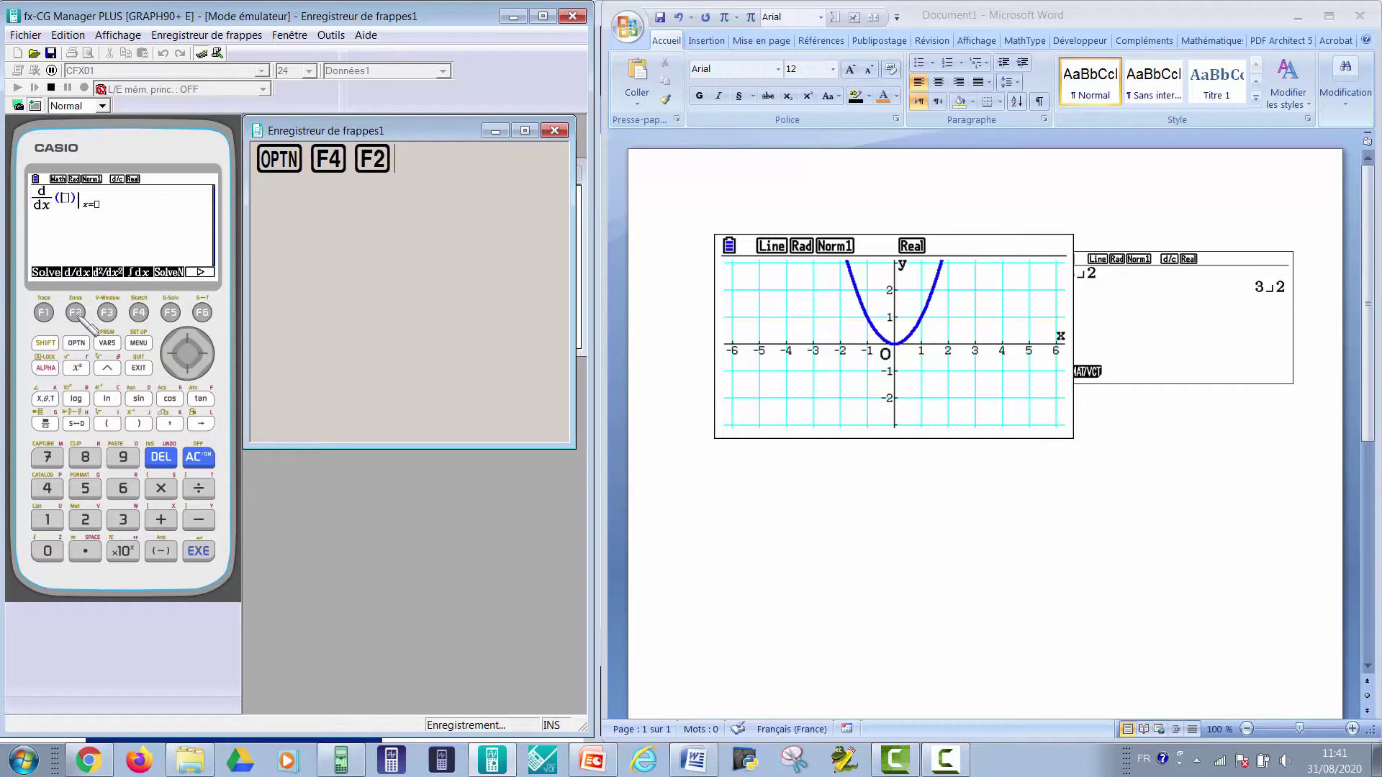
- Complete the derivative with x²+3x at x=2, evaluate it, and switch the keystroke recorder to editor mode
click(45, 398)
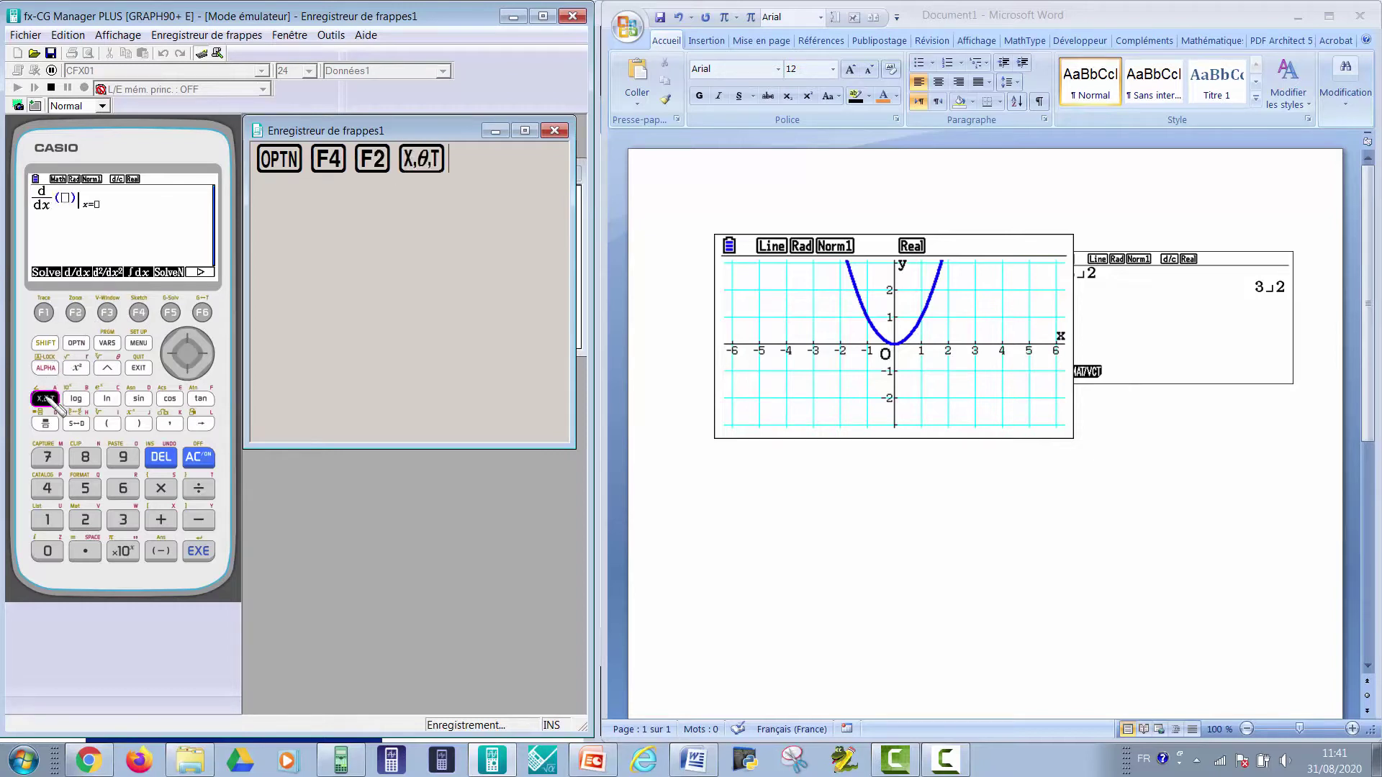
click(76, 367)
click(160, 519)
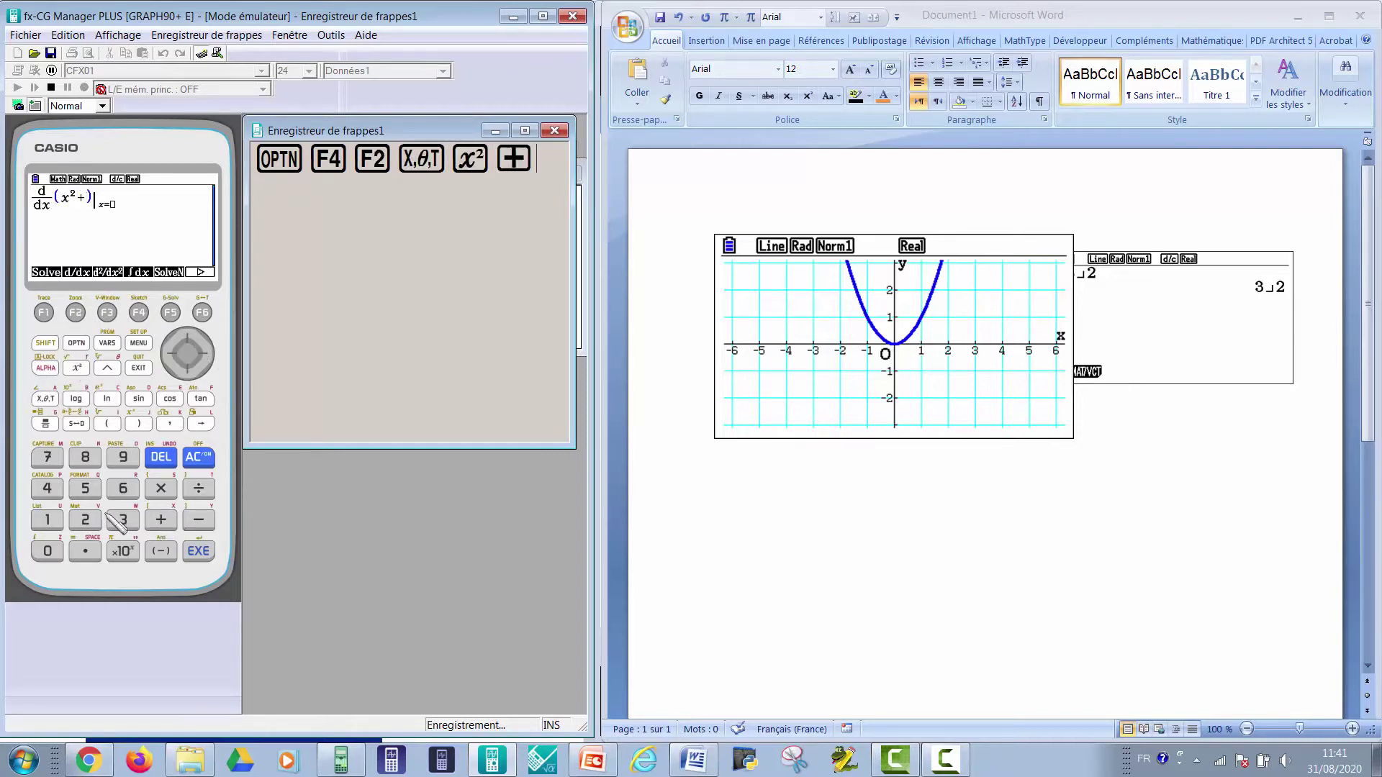
click(124, 519)
click(45, 398)
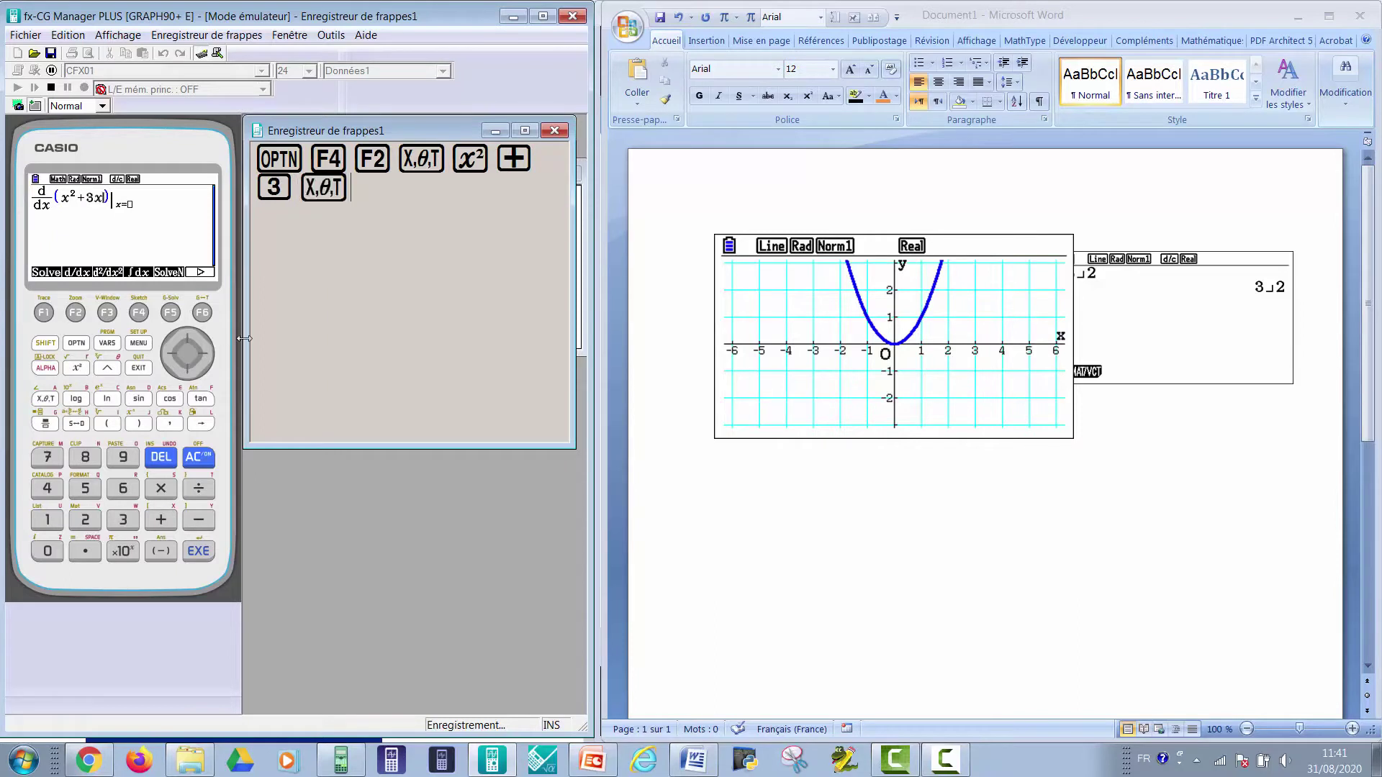
click(206, 353)
click(85, 519)
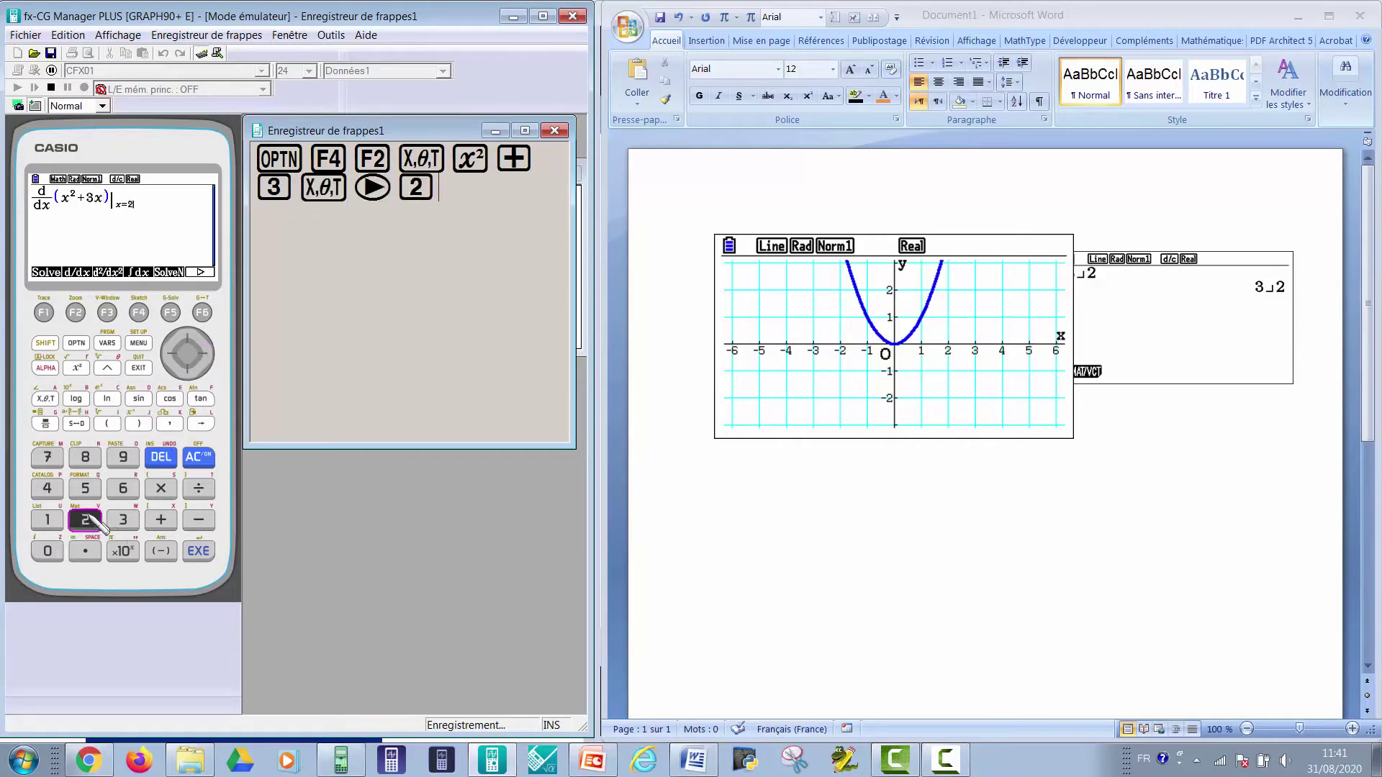
click(199, 552)
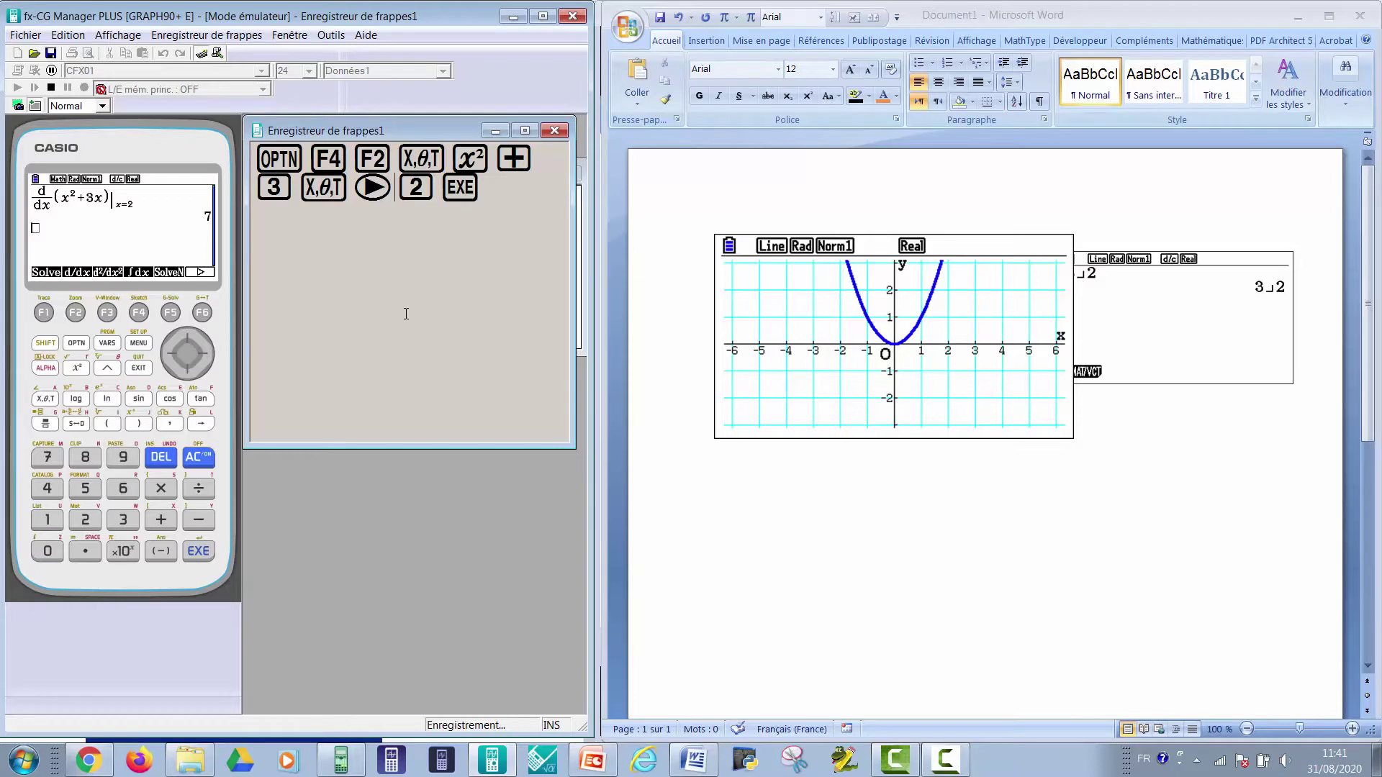
click(217, 54)
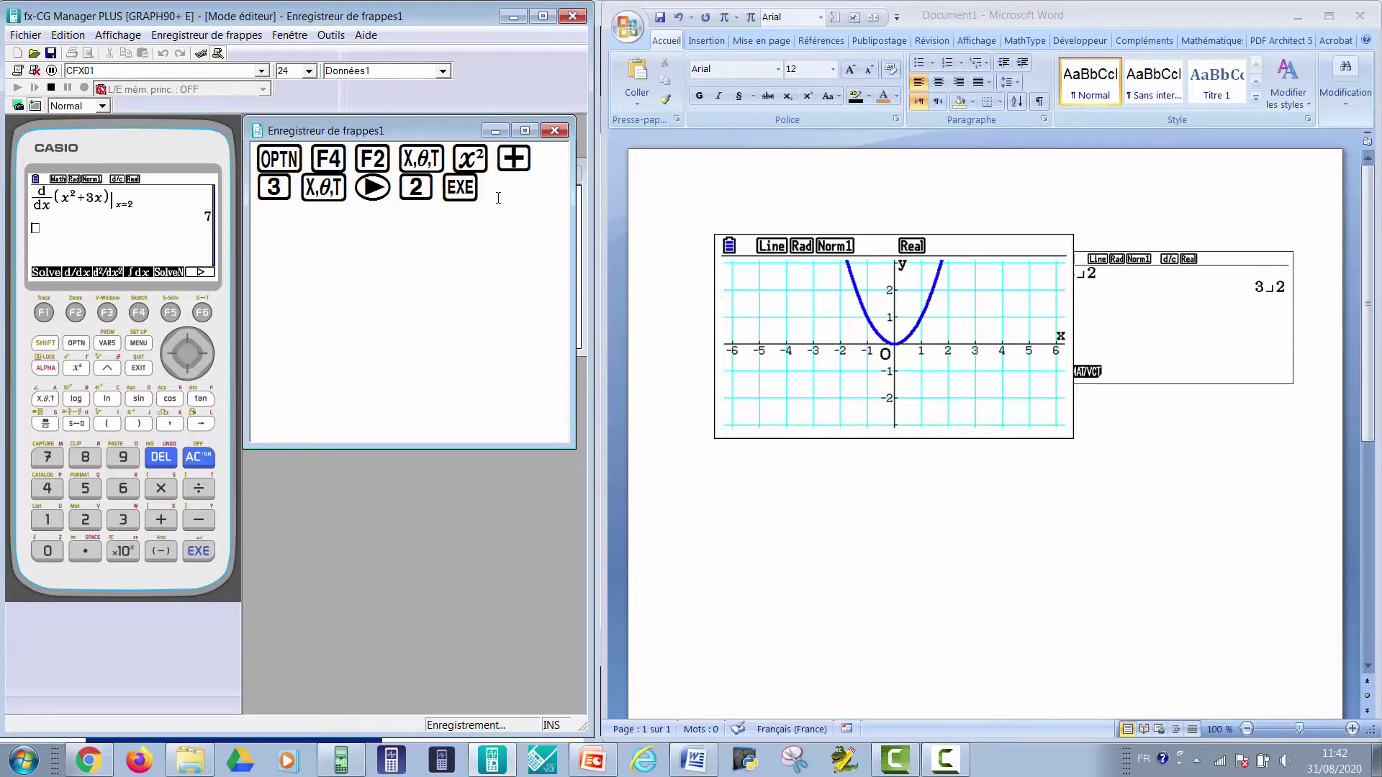
- Add the text "azer" after the recorded EXE key and delete it again
text(azer)
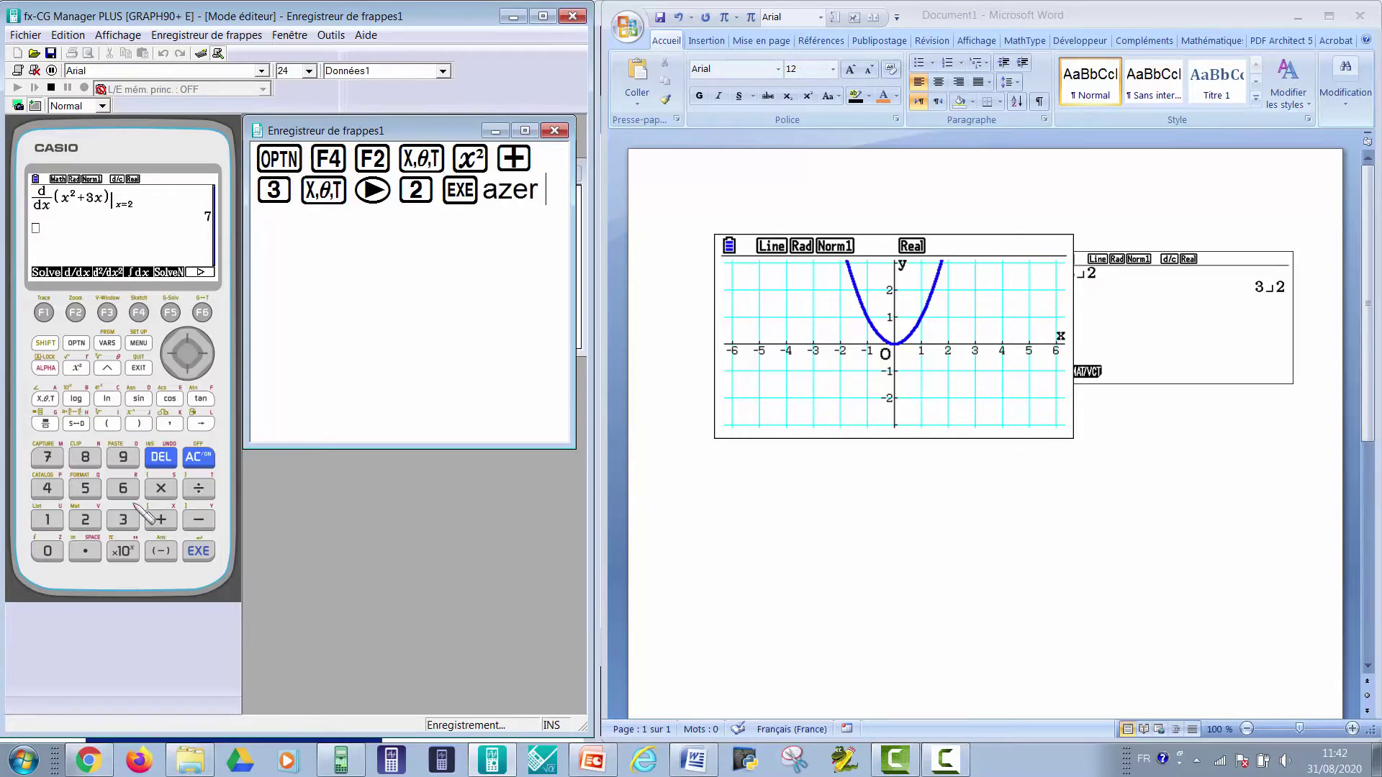
click(422, 306)
drag(540, 207, 394, 191)
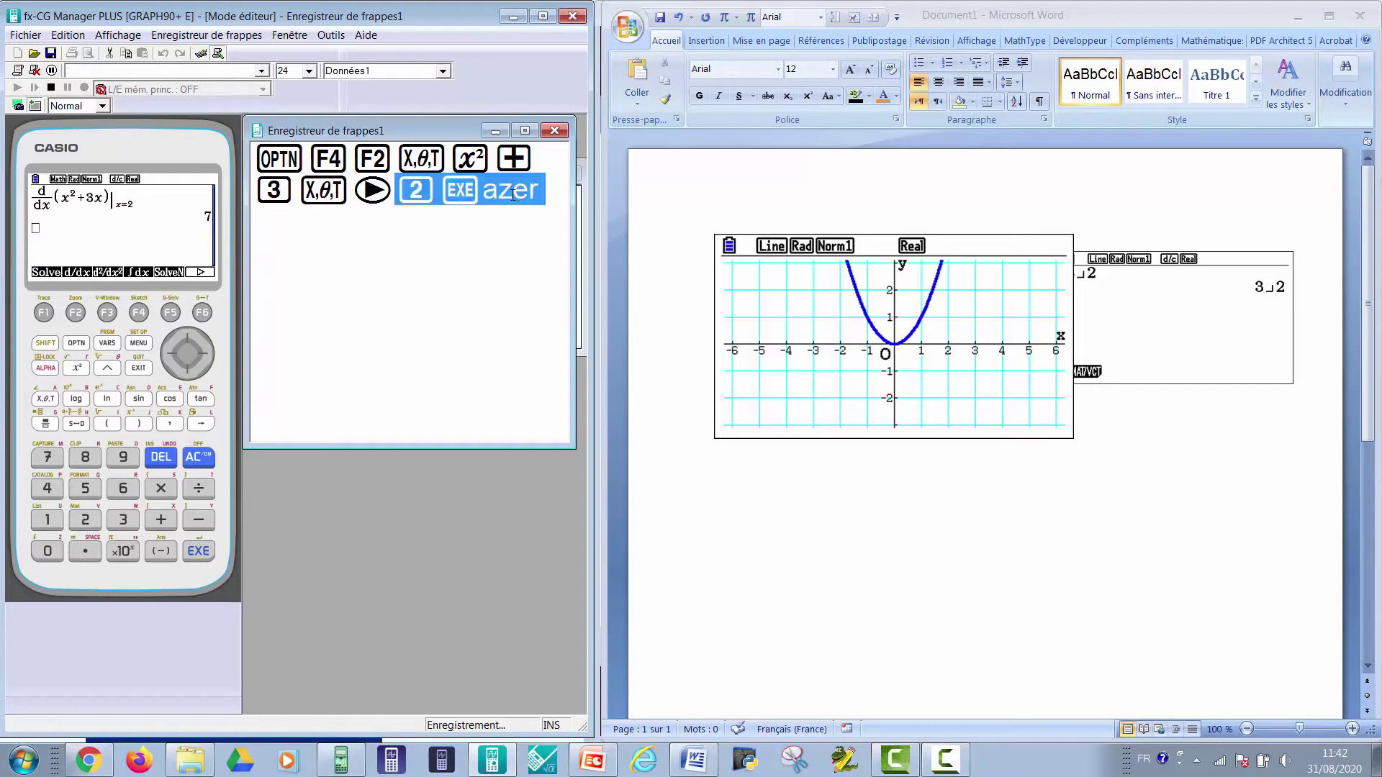
click(513, 190)
drag(482, 191, 540, 195)
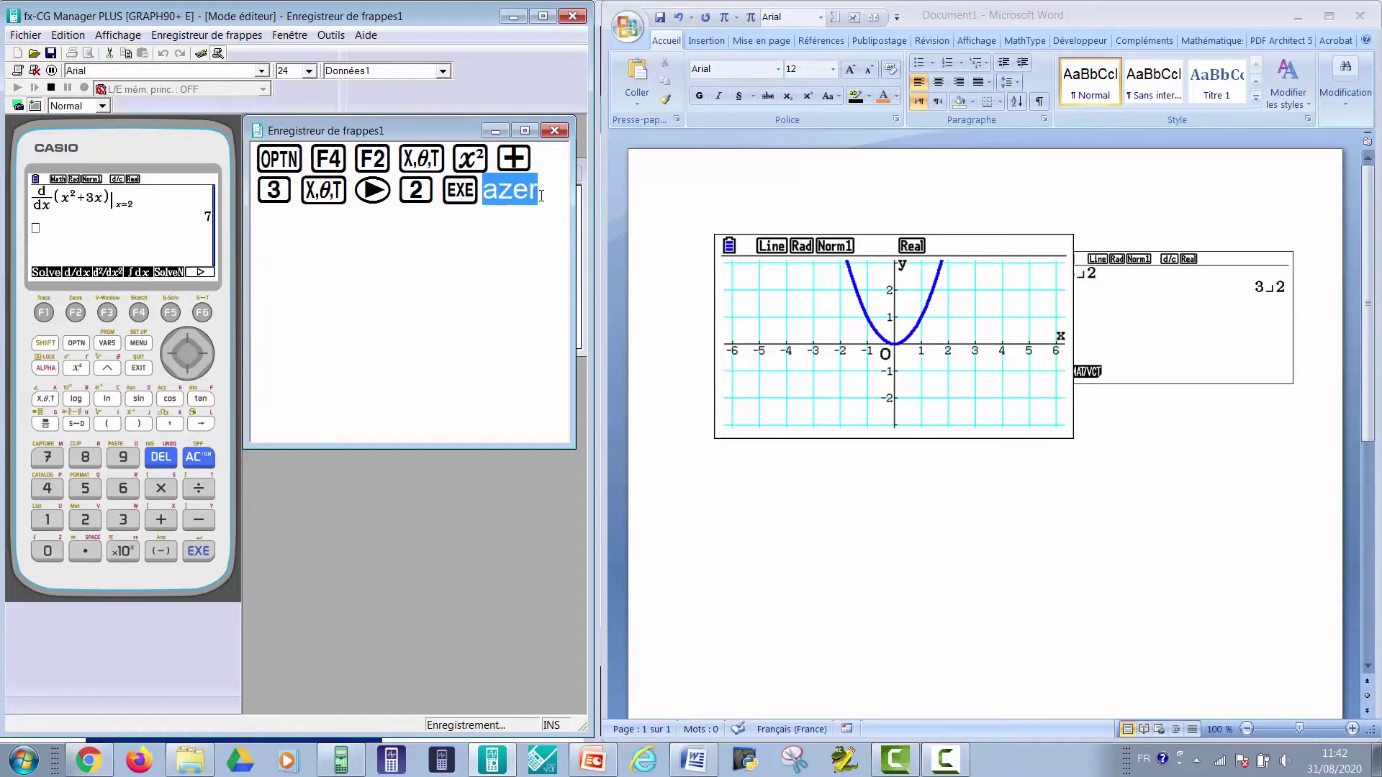
key(Delete)
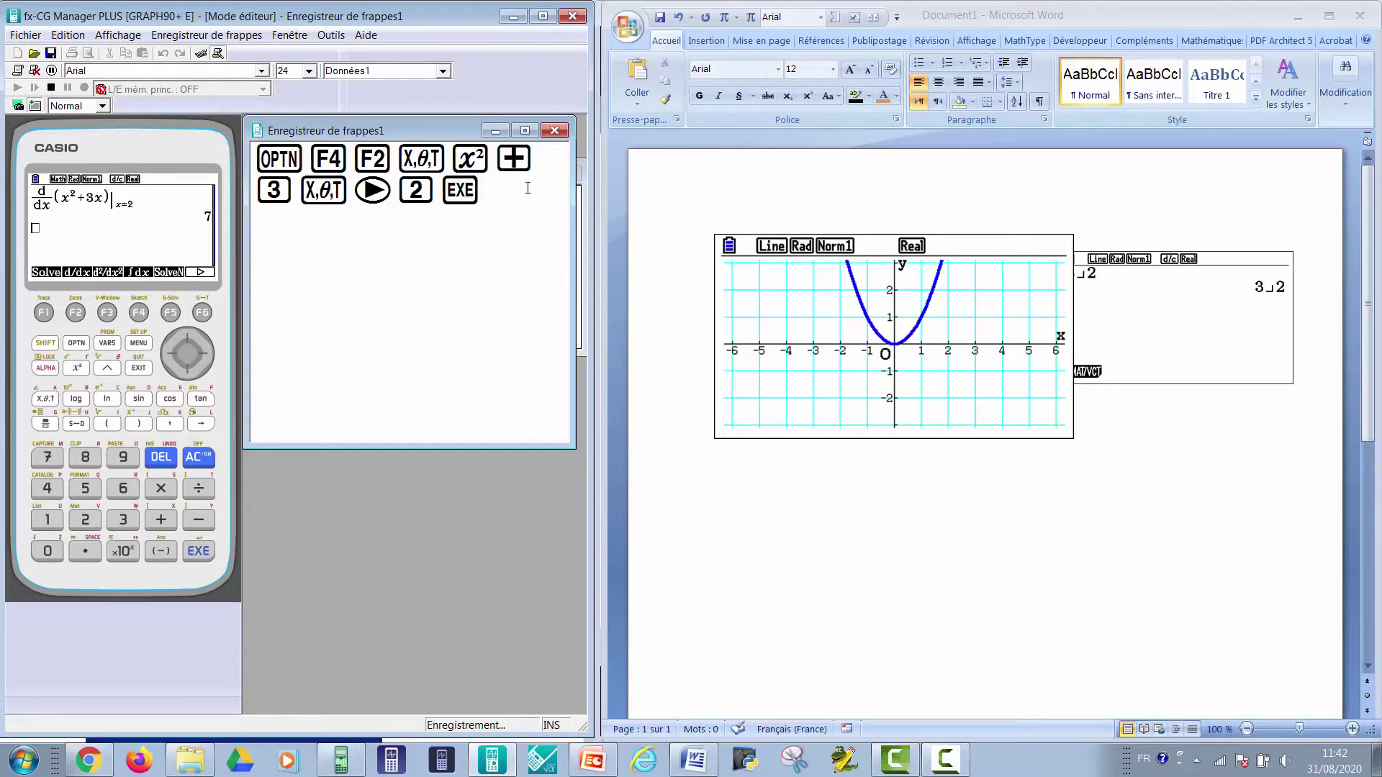
- Copy the whole recorded key sequence and paste it into the Word document
drag(529, 191, 258, 152)
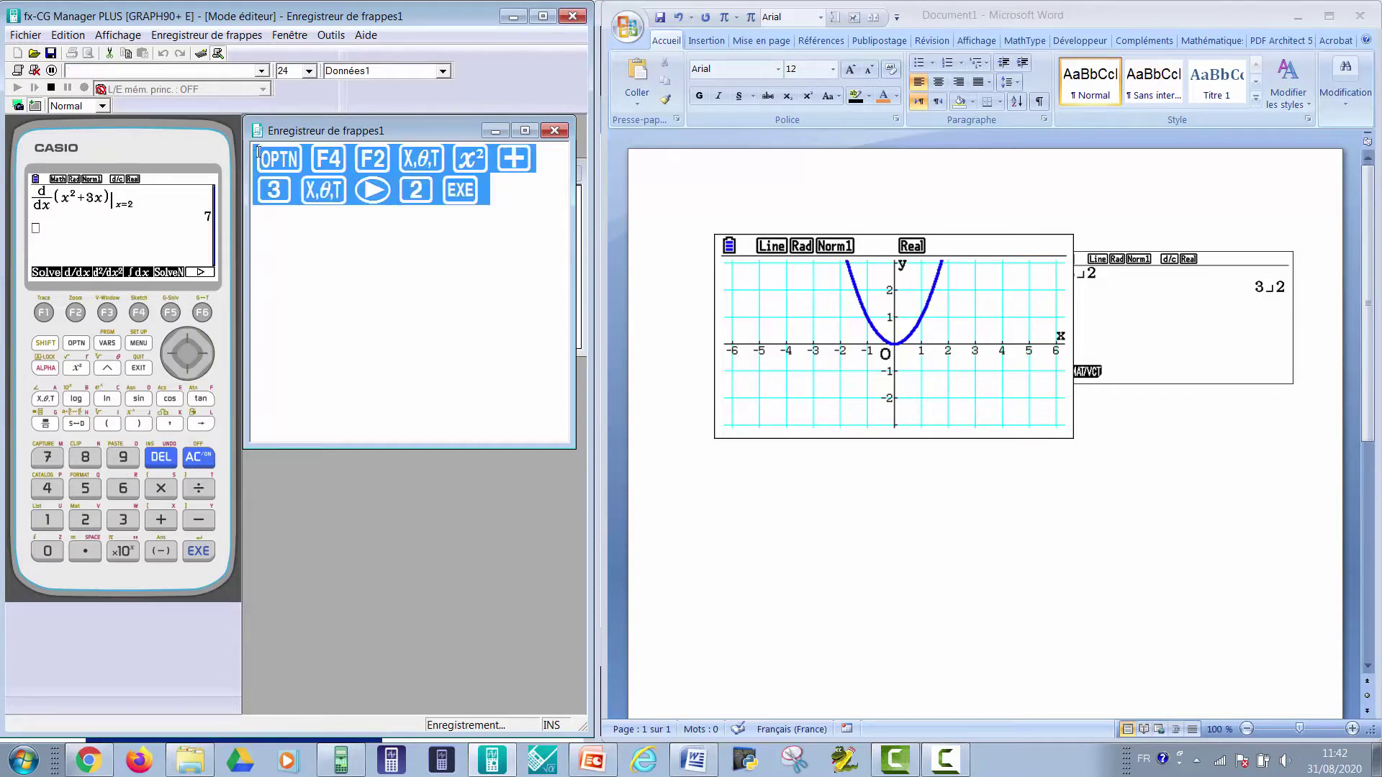
right_click(291, 177)
click(330, 238)
click(852, 596)
right_click(825, 560)
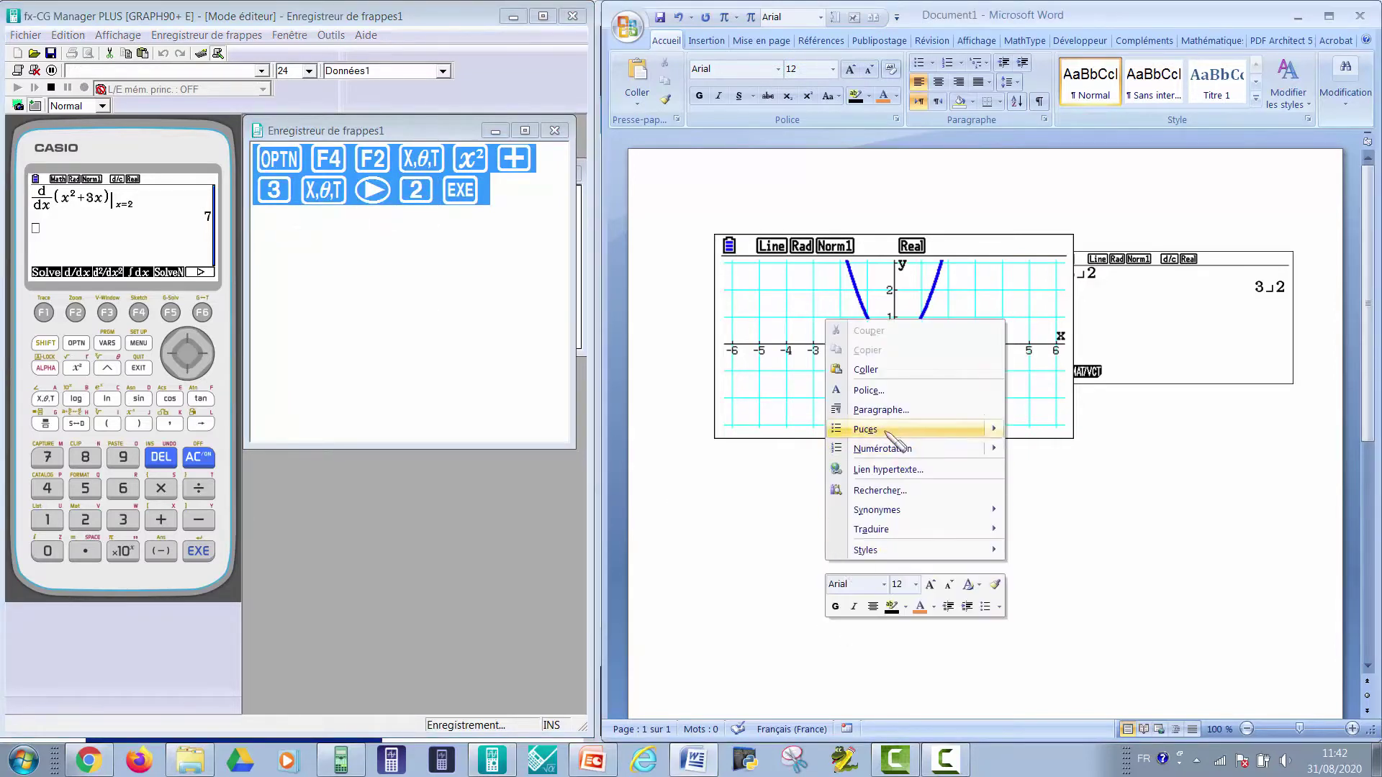
click(899, 375)
- Move the graph capture and the calculation capture below the pasted key sequence in the Word document
drag(896, 374, 862, 531)
drag(1109, 322, 1134, 469)
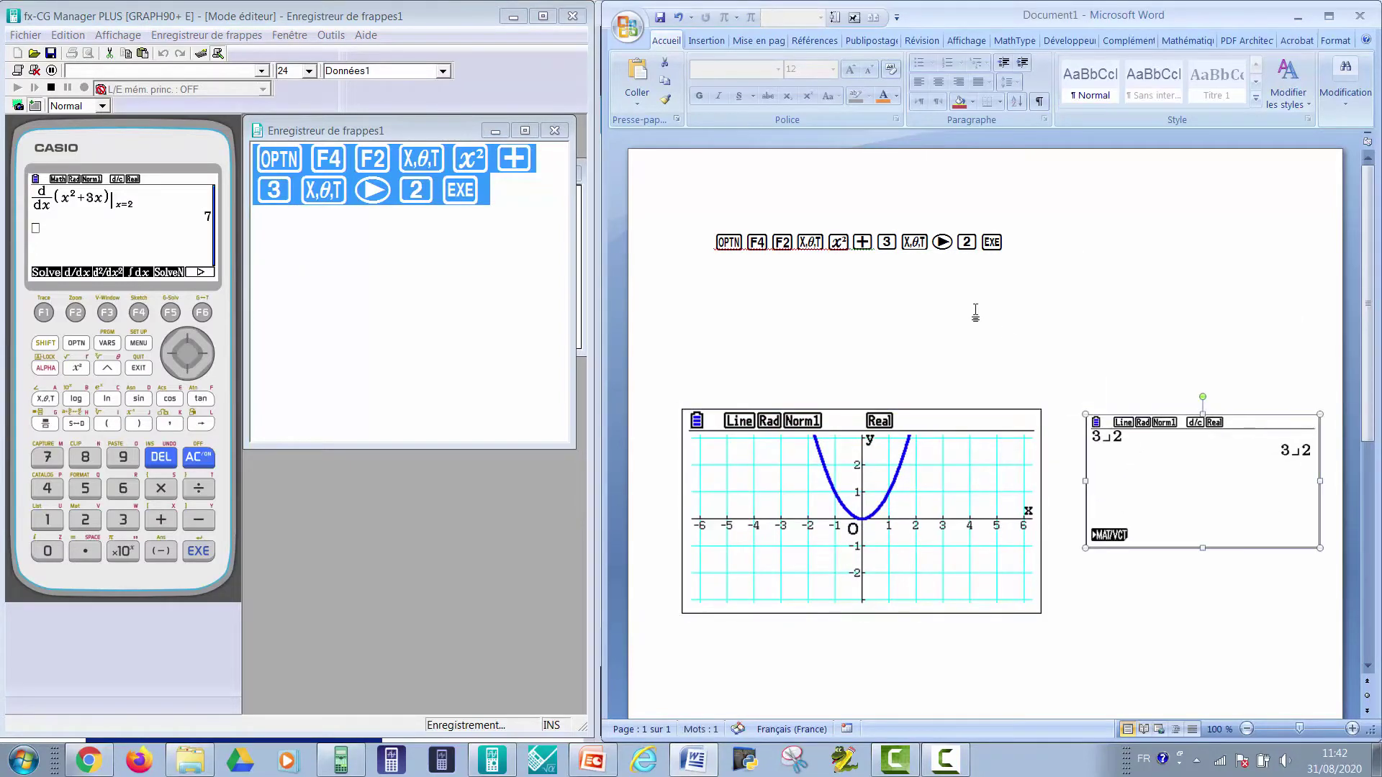
click(965, 306)
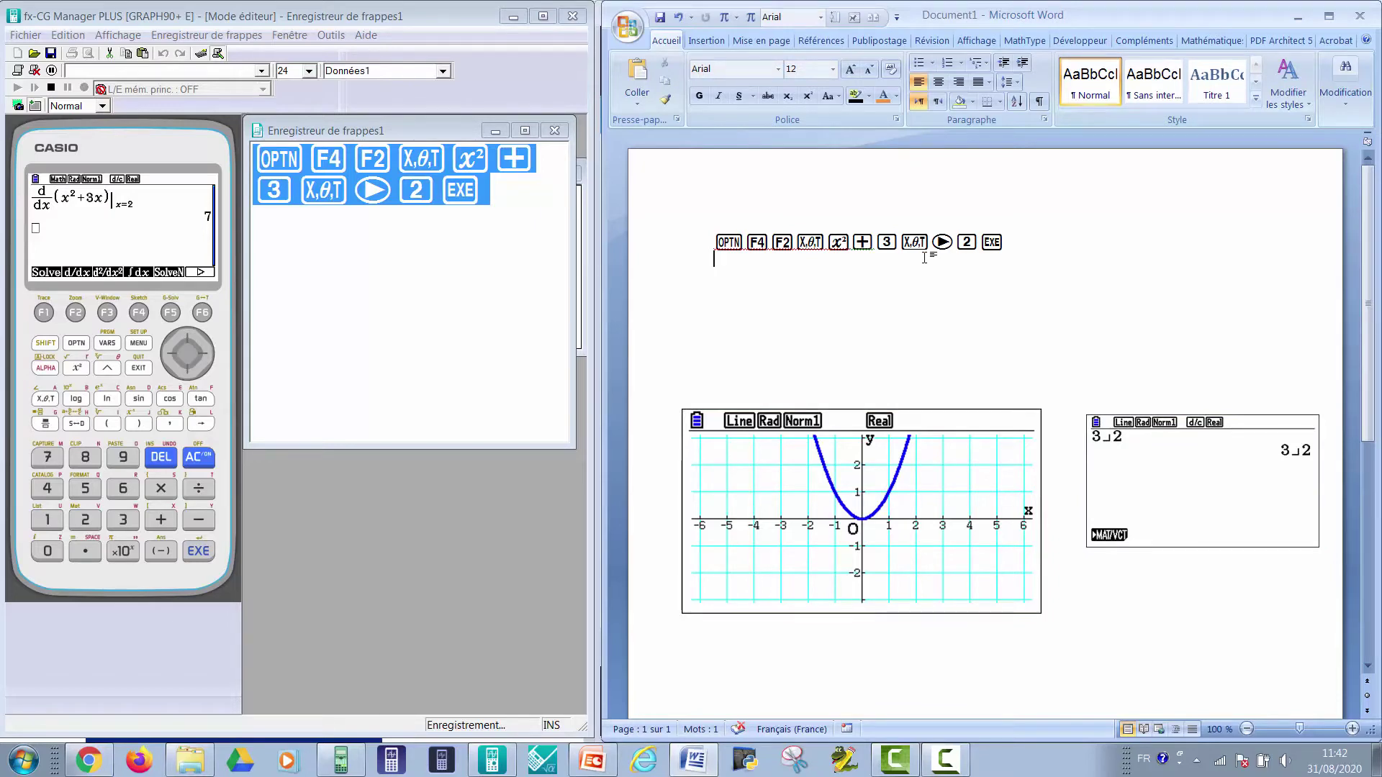
- Insert more CFX01 key symbols after the 3 in the Word sequence, including ALPHA, F3, F4, X,θ,T, log, sin, EXP, cos and tan
click(891, 248)
text(aAc)
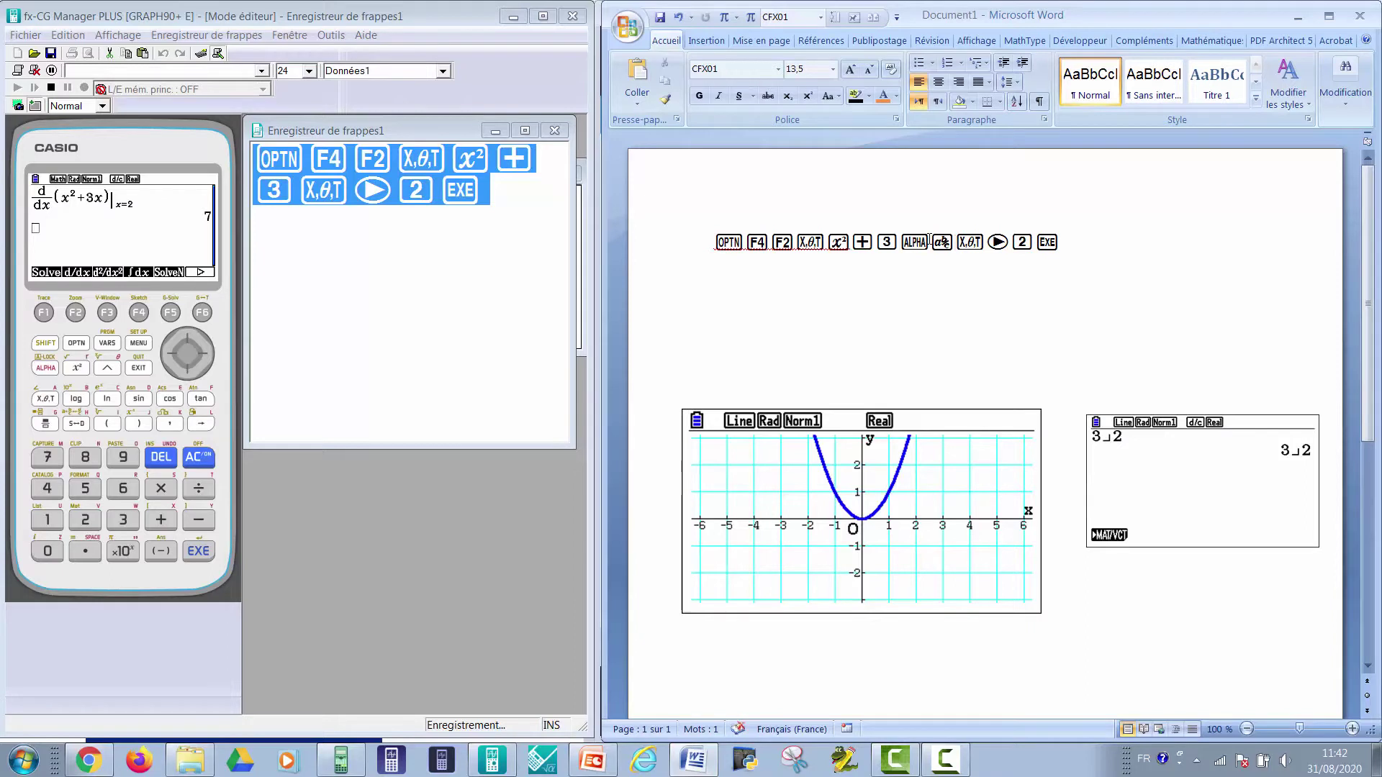
text(d  )
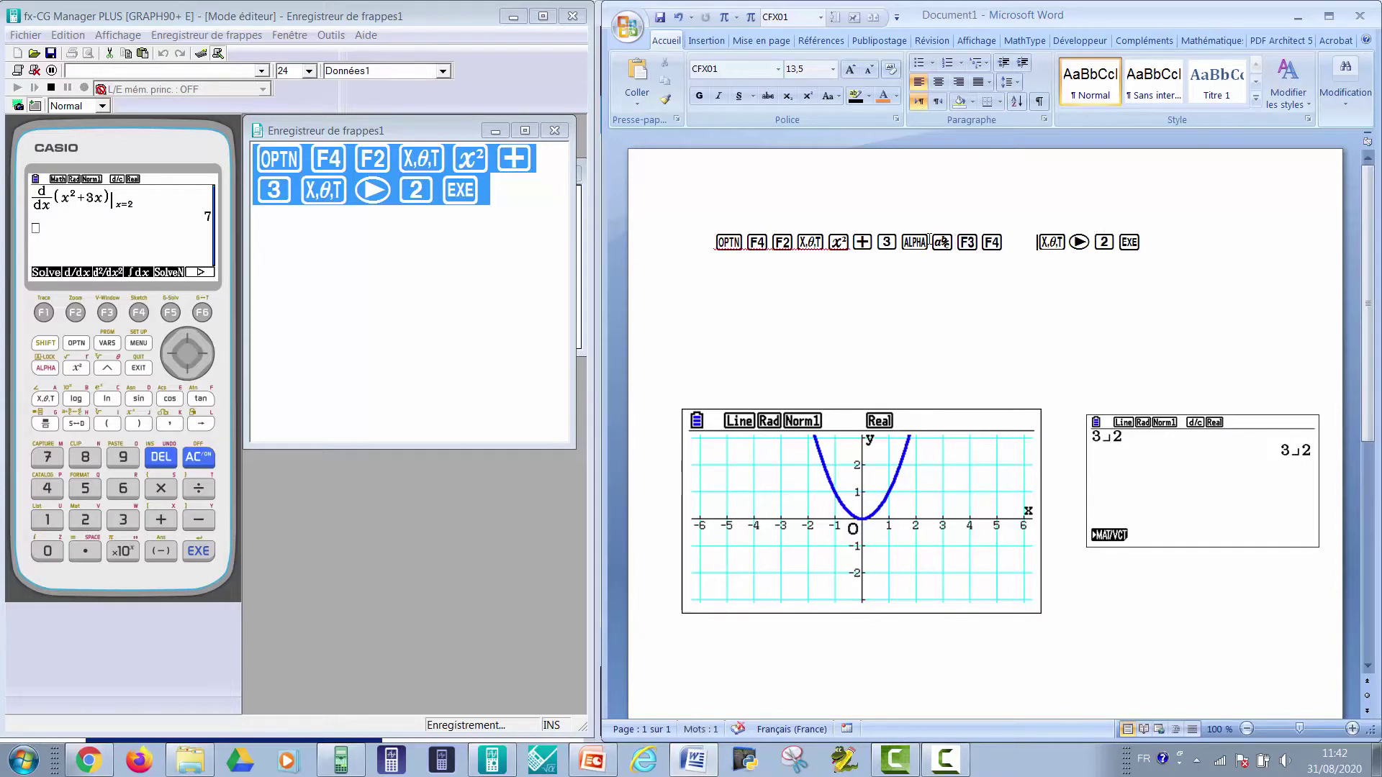
text(prorEst)
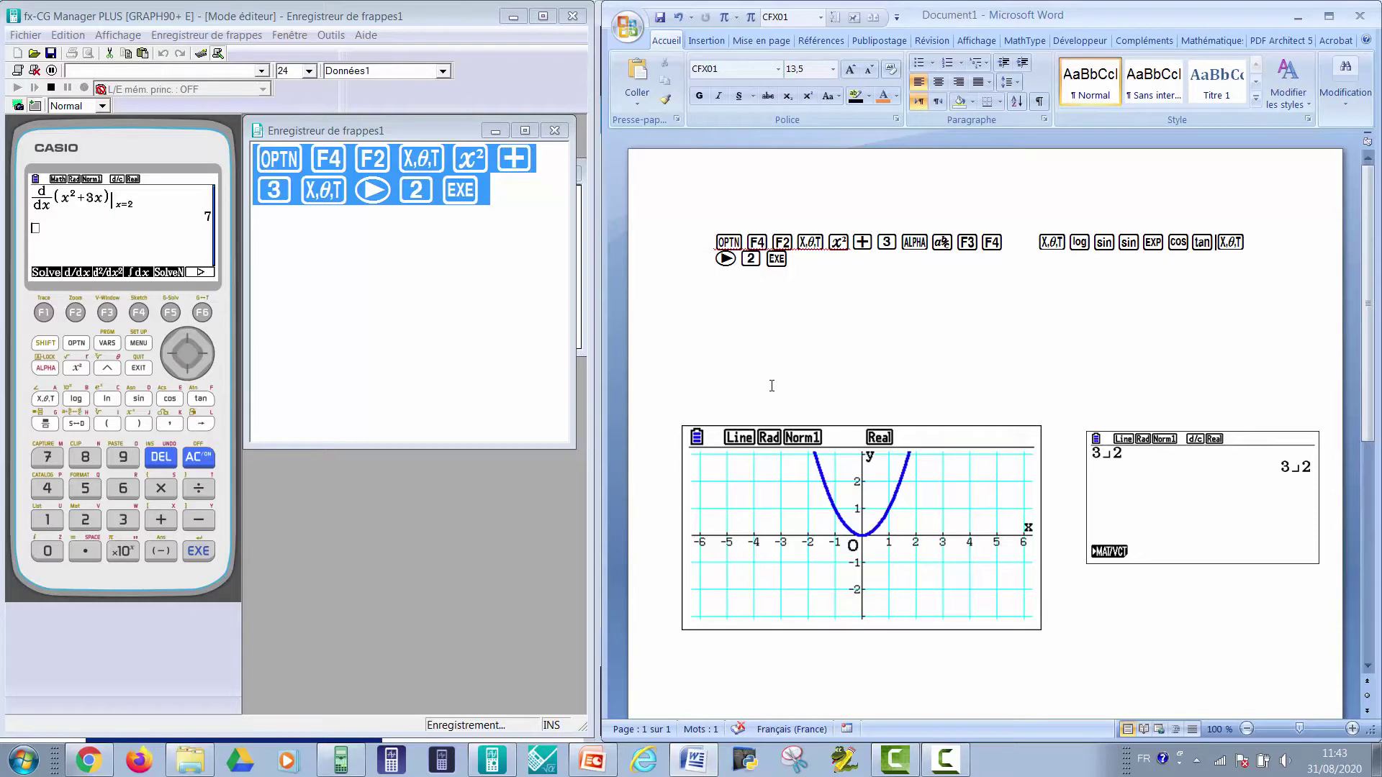
- Switch to the PowerPoint slide "Emulateur" to review screen capture and key sequences, and return to the Word document
mouse_move(693, 761)
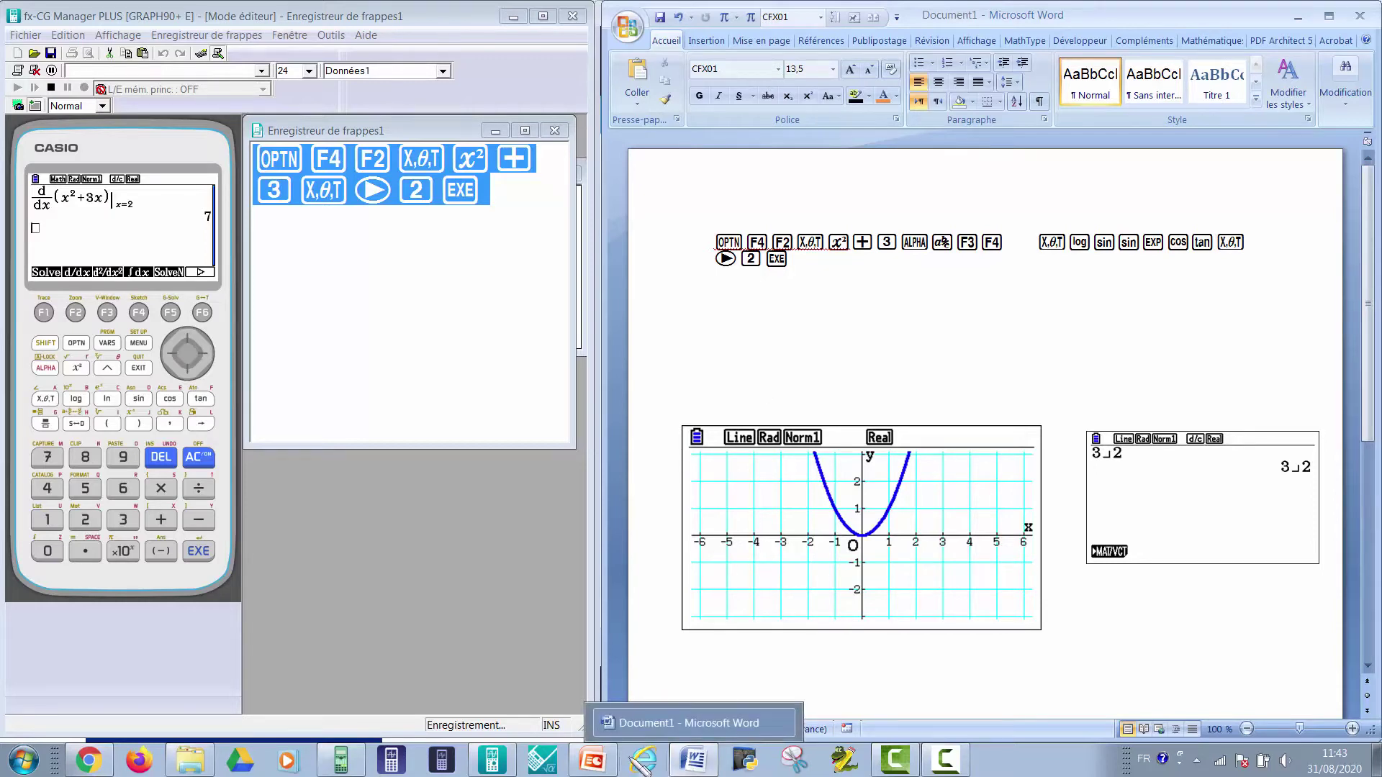
click(603, 766)
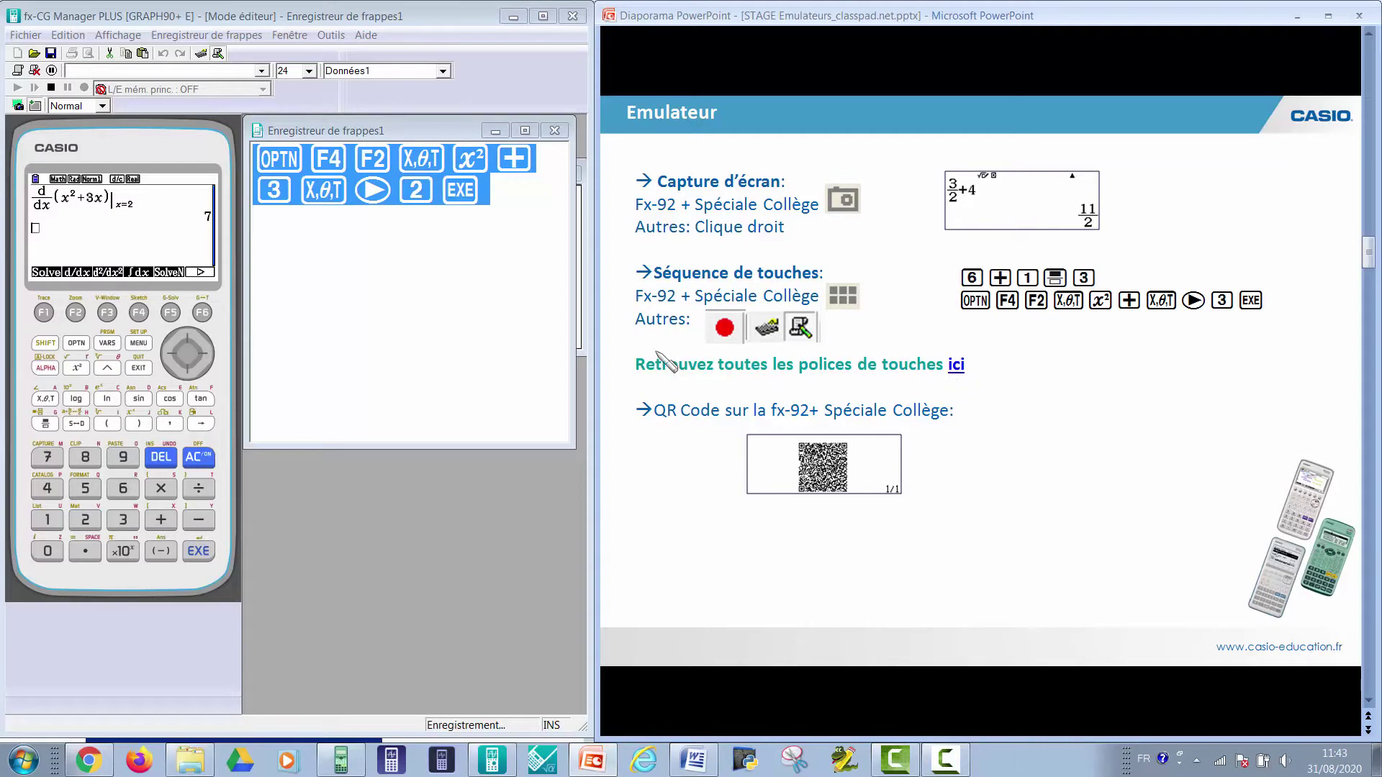
click(475, 361)
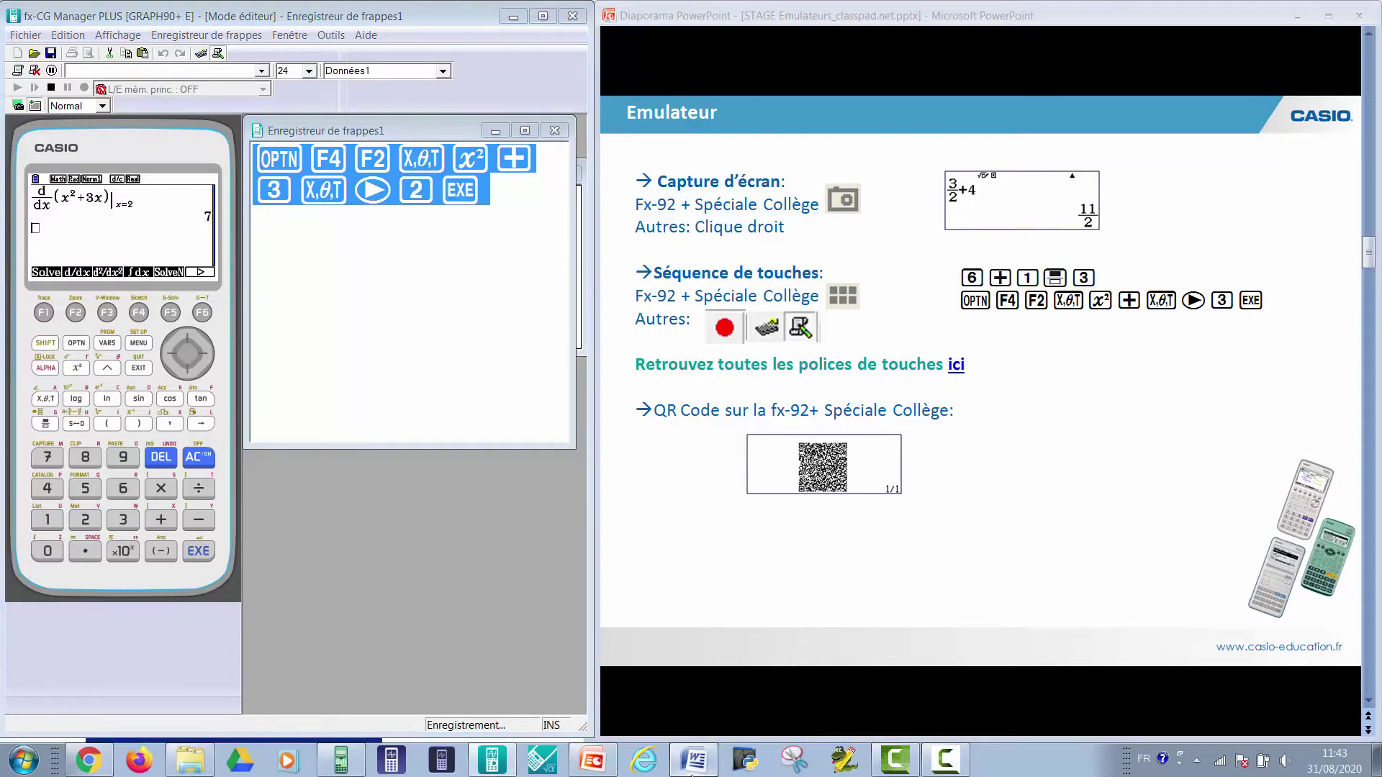
click(698, 757)
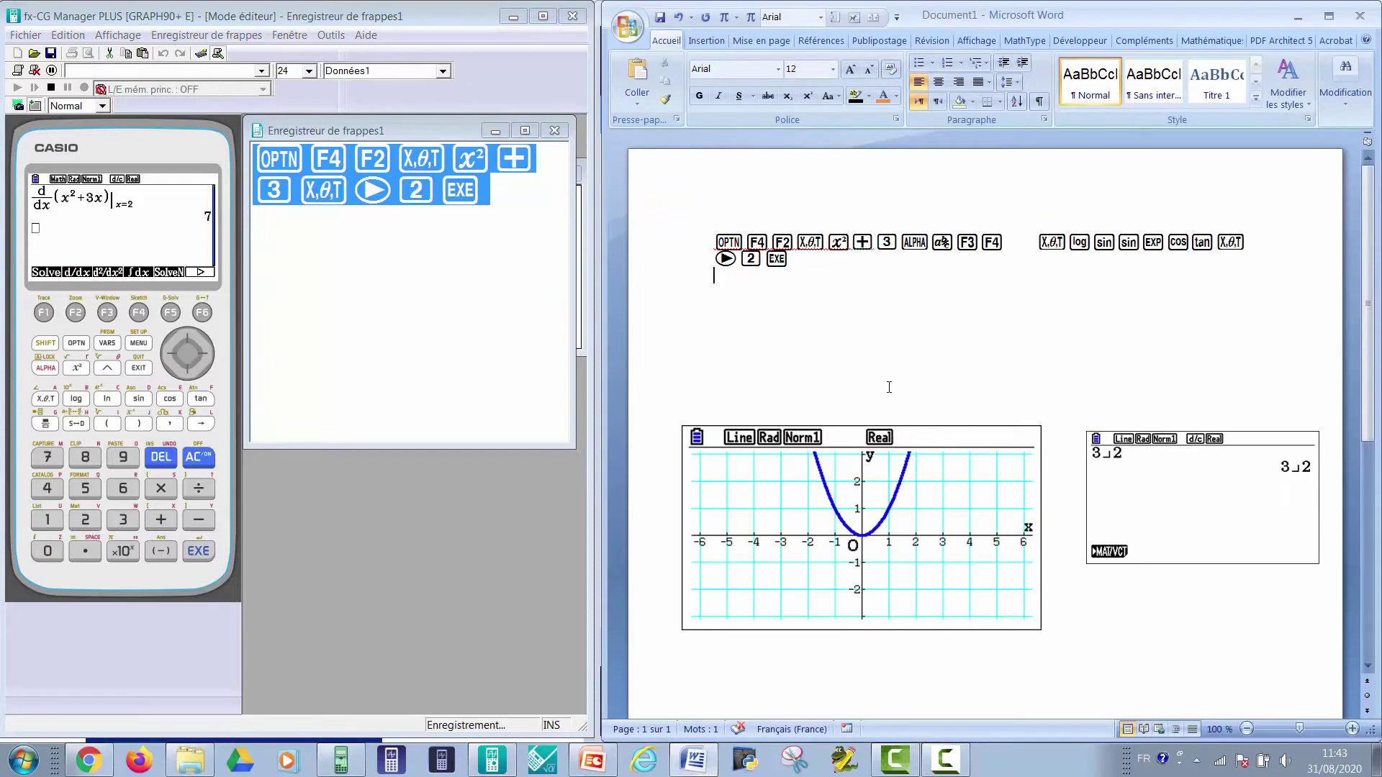
- Stop the recording in fx-CG Manager PLUS and play back the recorded key sequence from its beginning
click(538, 249)
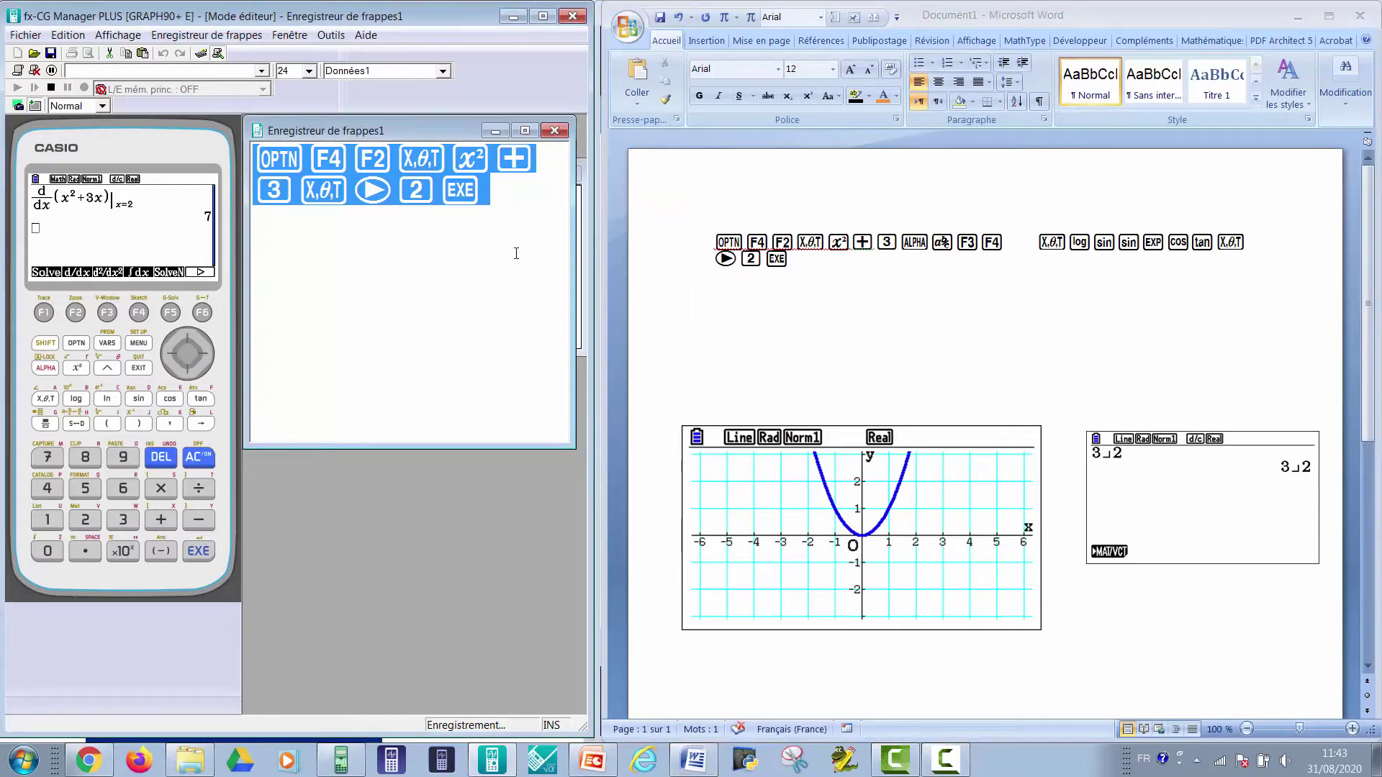
click(505, 244)
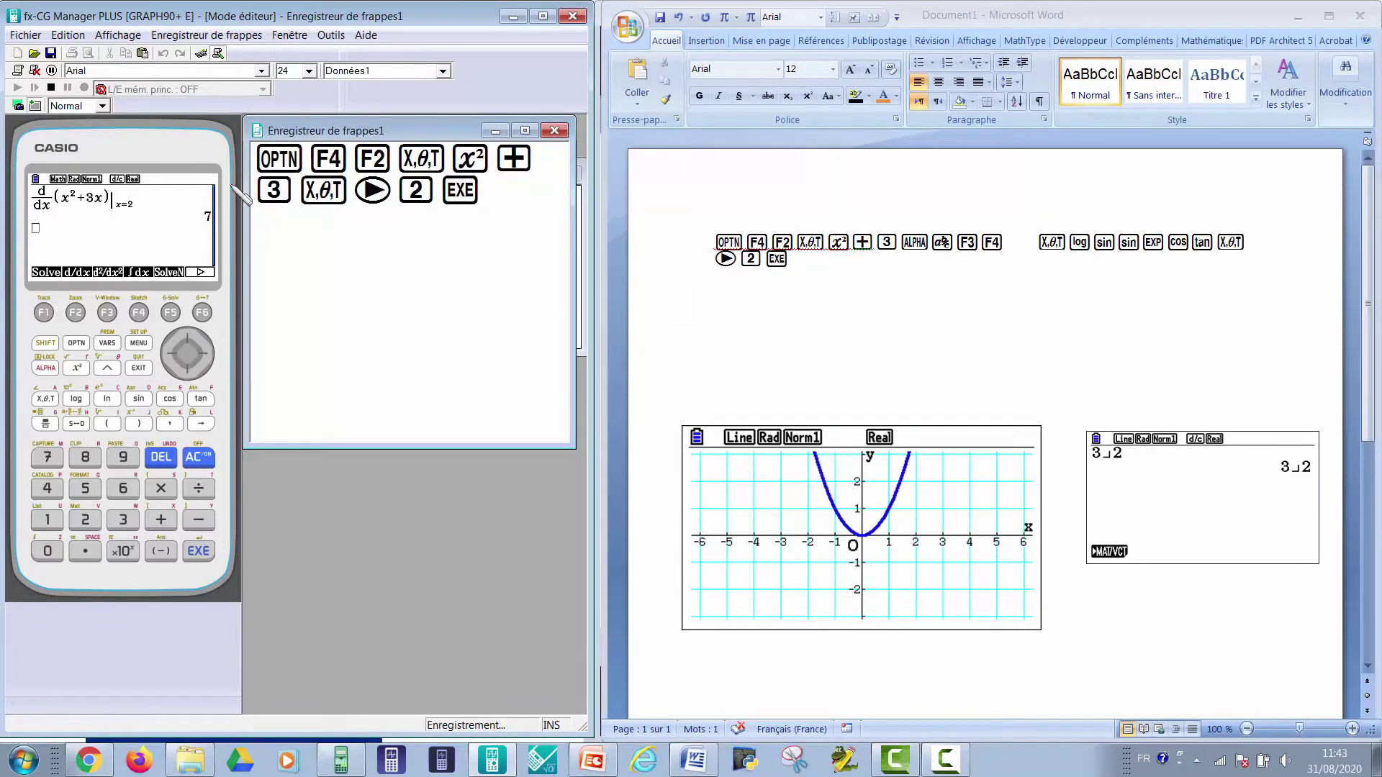
click(260, 157)
click(51, 87)
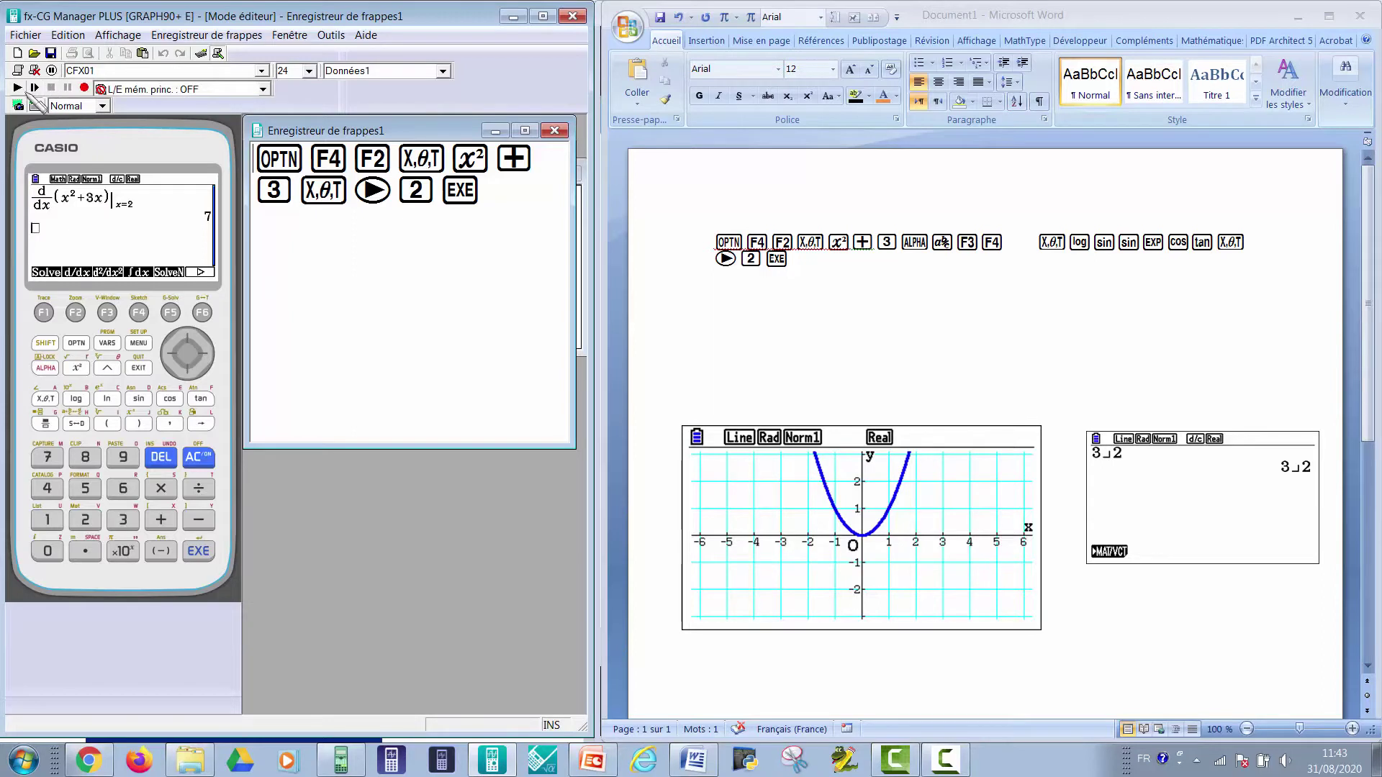
click(17, 87)
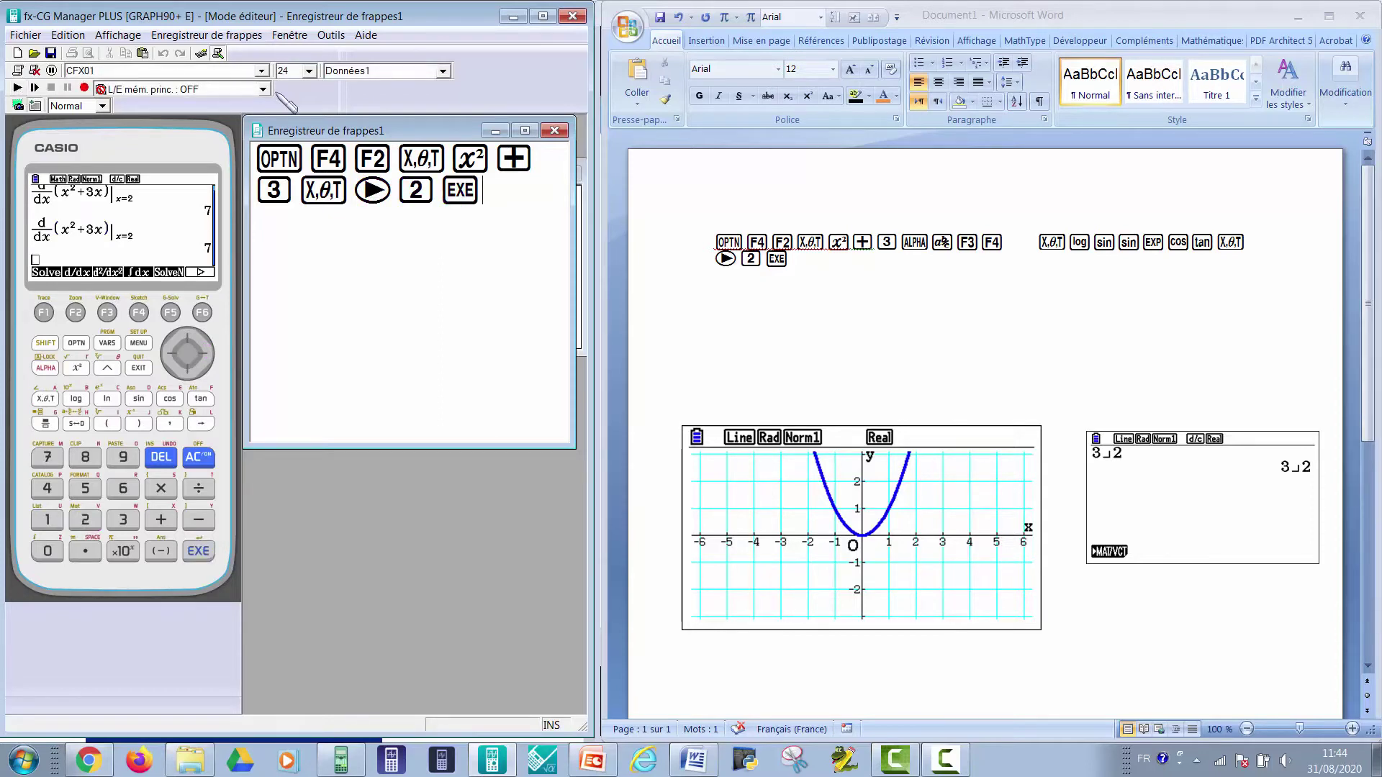
- Paste two copies of the recorded key sequence after the original and play everything back from the beginning
drag(493, 199, 318, 150)
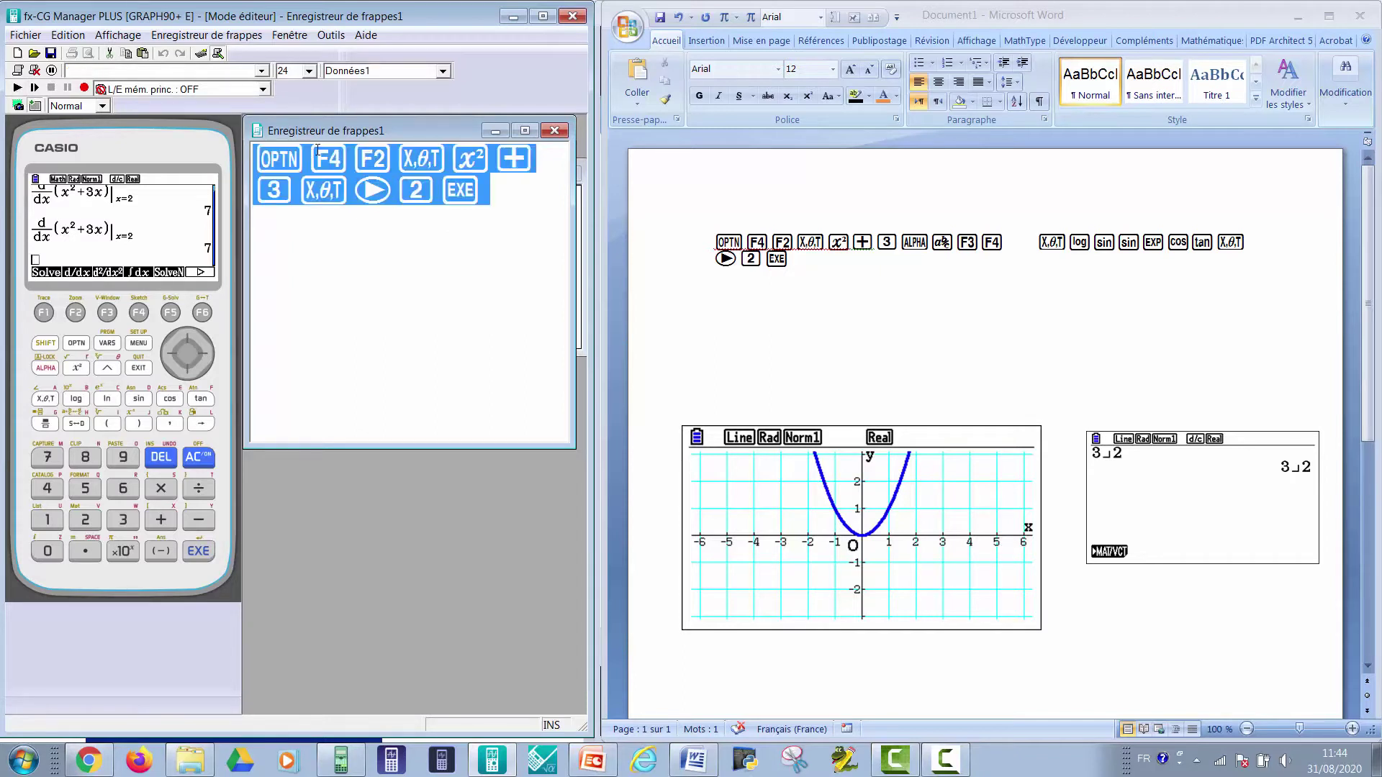
key(ctrl+c)
click(495, 191)
key(ctrl+v)
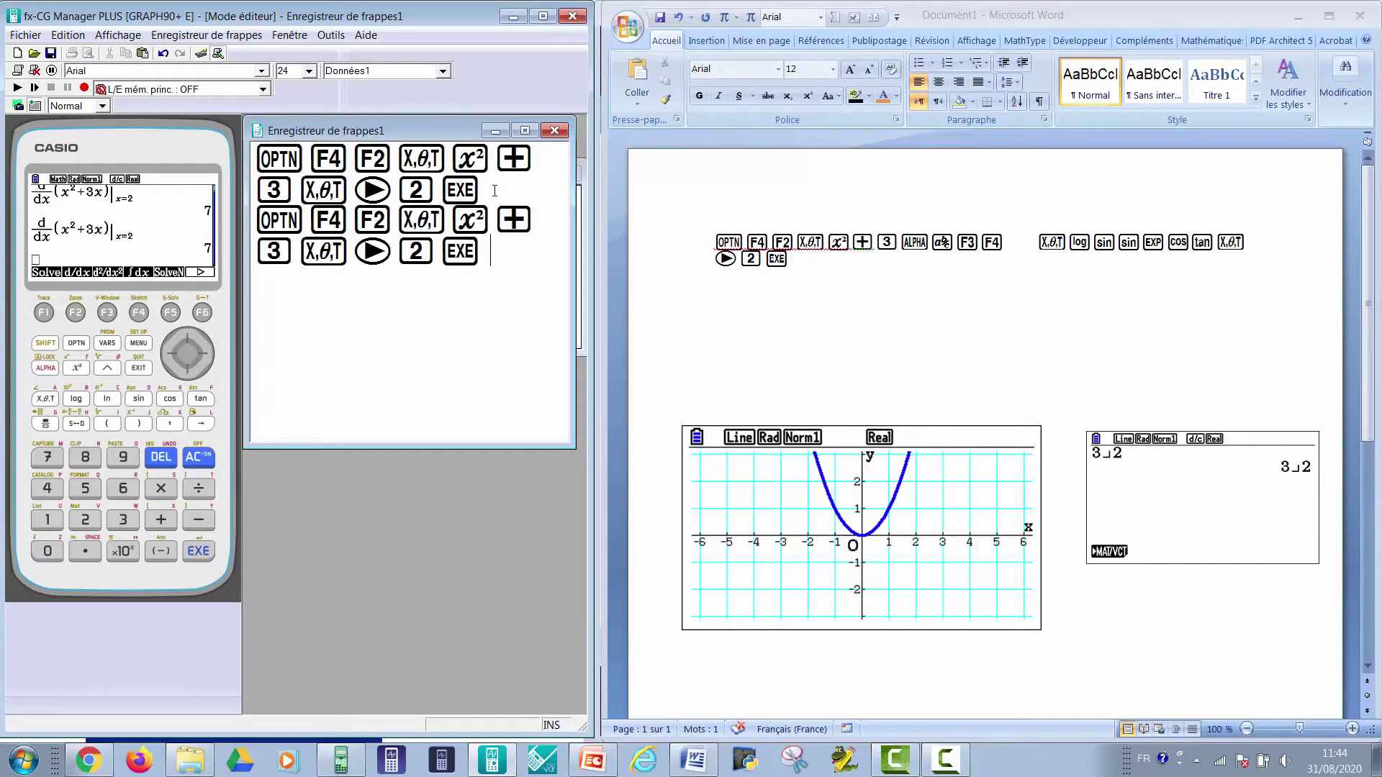
key(ctrl+v)
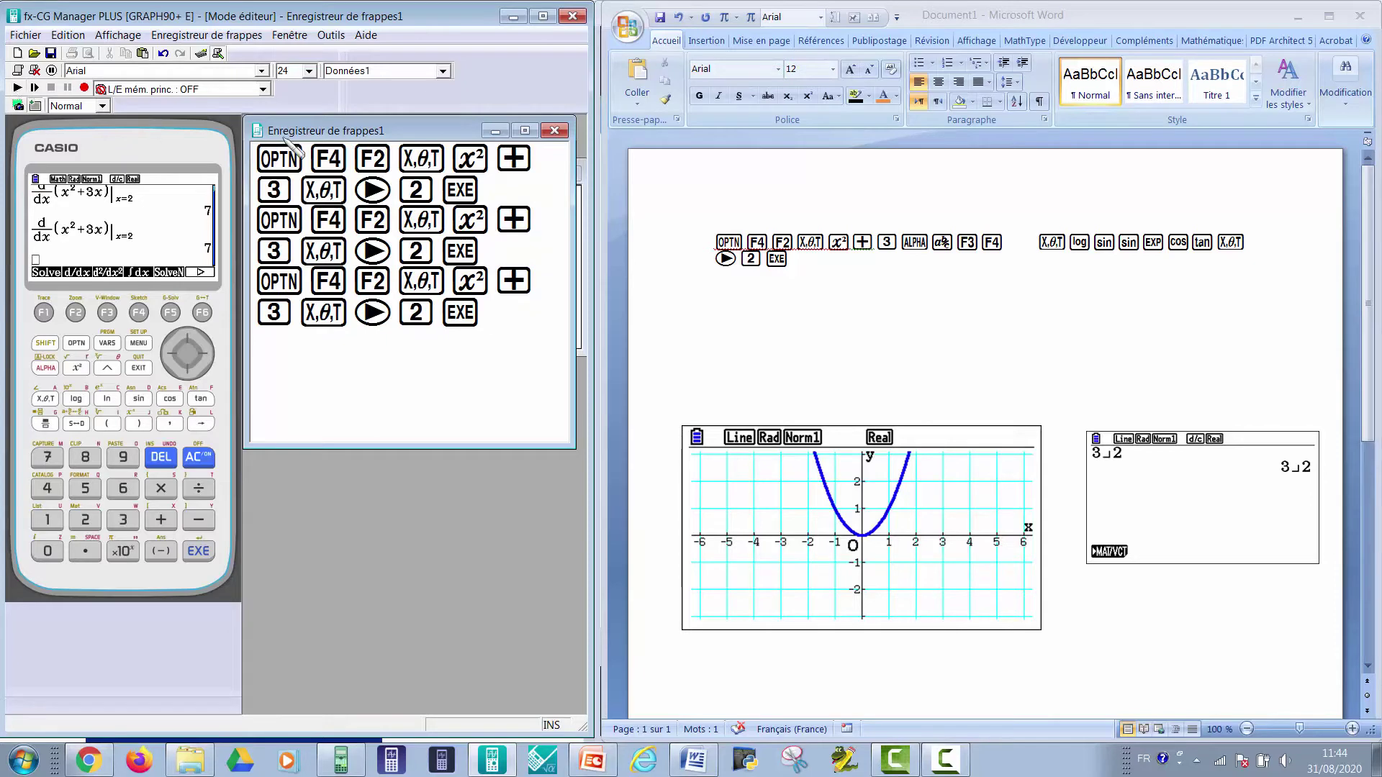
click(255, 157)
click(17, 87)
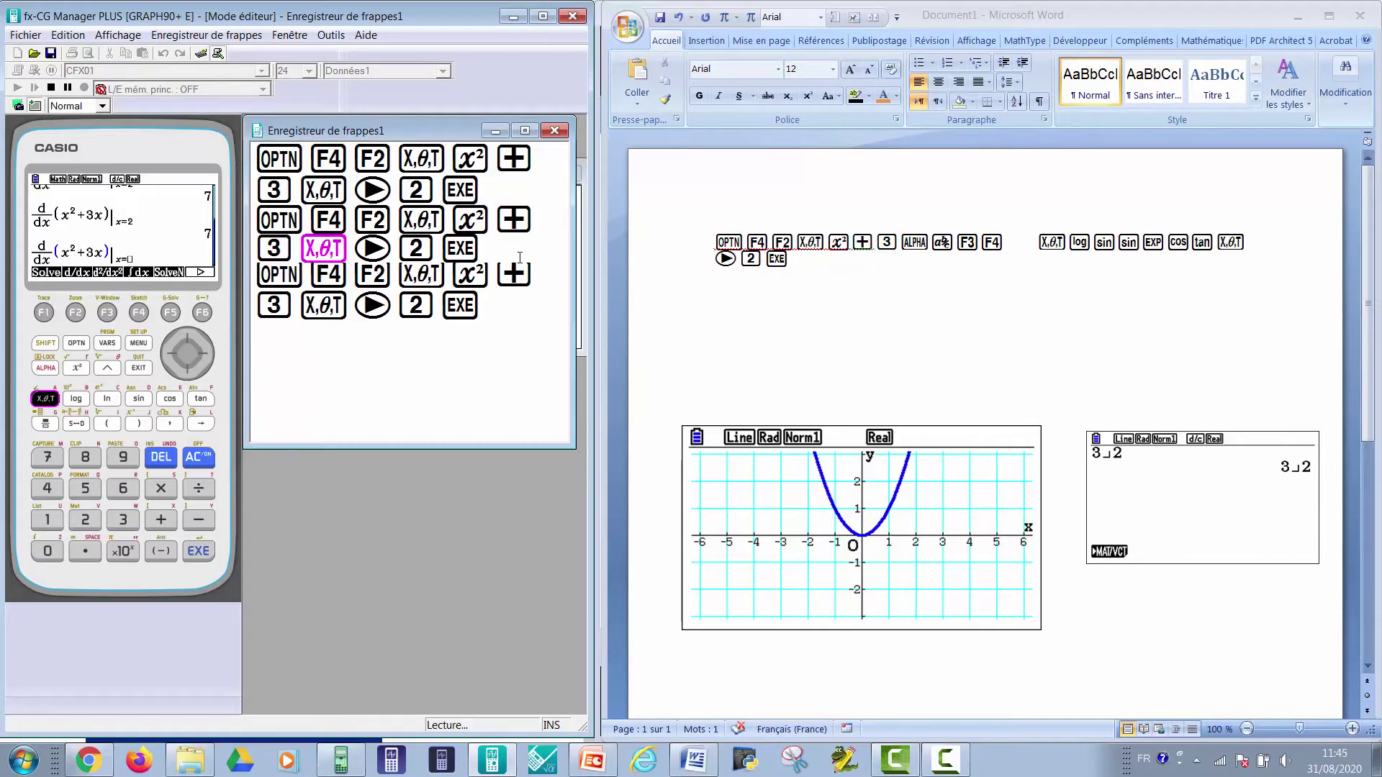
- Copy the whole two-line key sequence from the Word document
click(839, 262)
drag(840, 262, 712, 242)
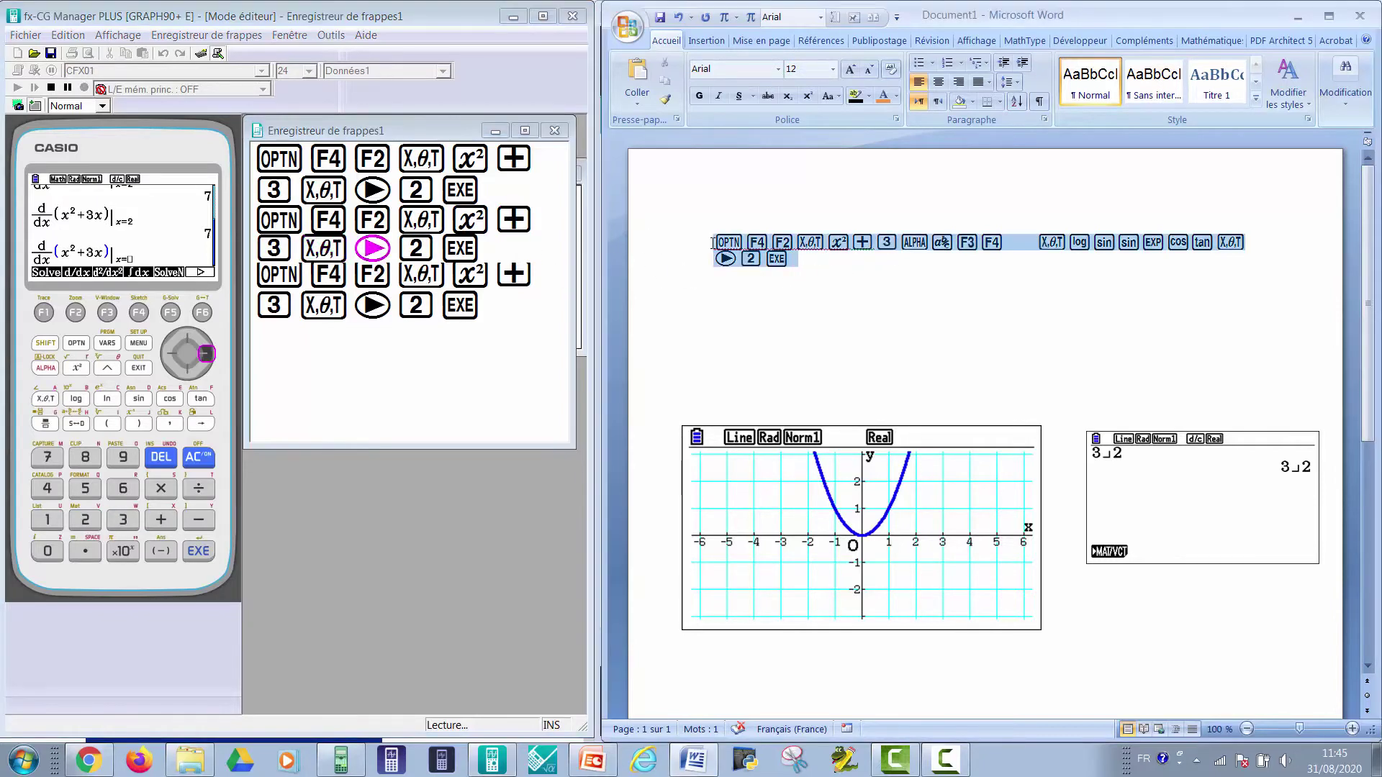
right_click(775, 242)
click(816, 273)
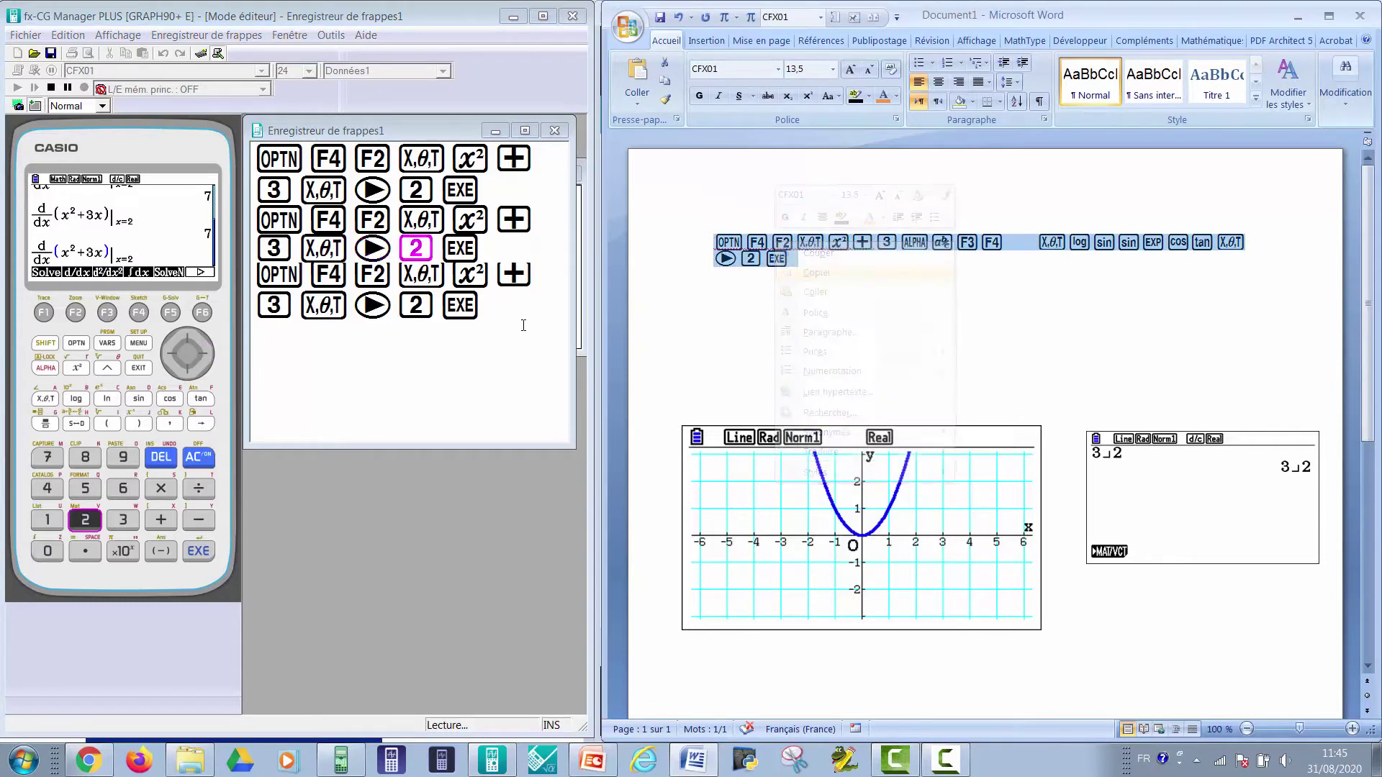
- Stop the playback in fx-CG Manager PLUS and paste the copied sequence over the last 2 and EXE keys of the recording
click(523, 325)
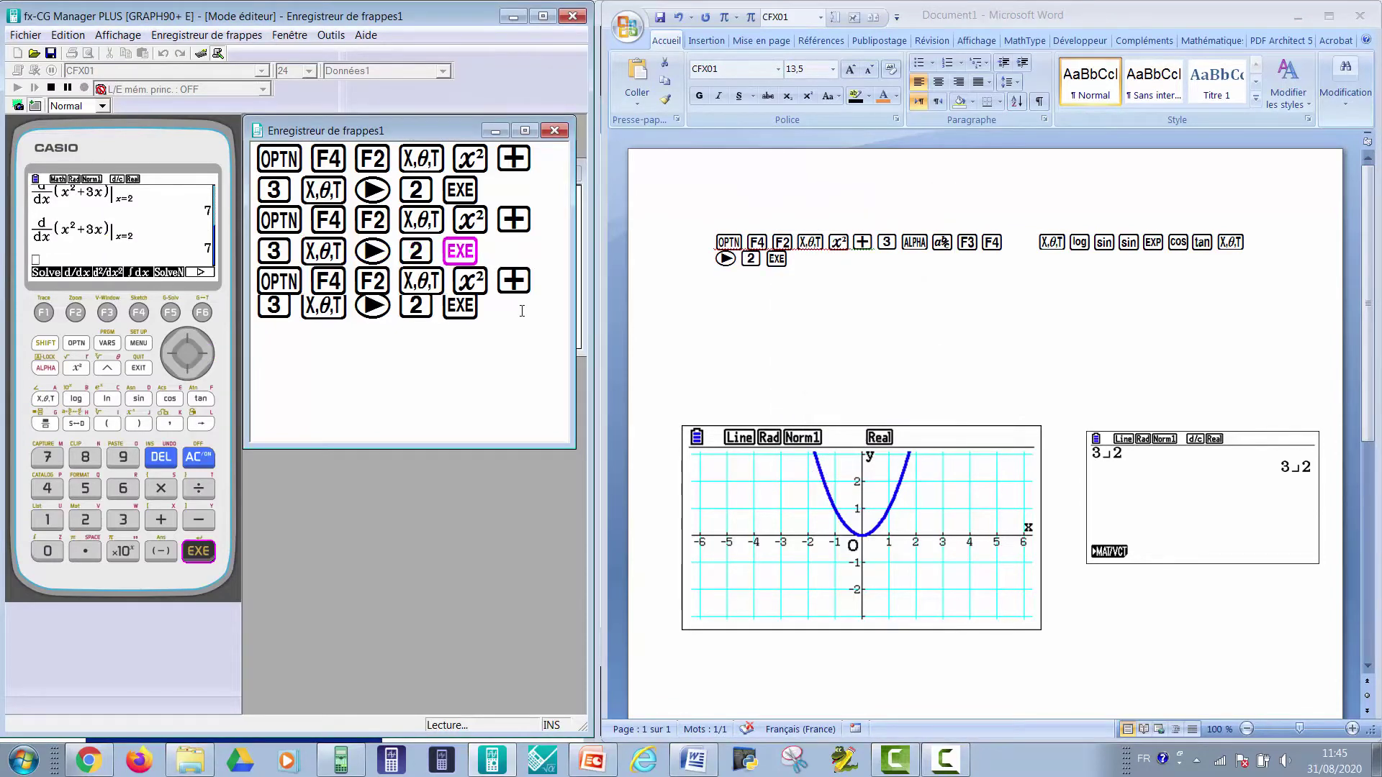
click(52, 88)
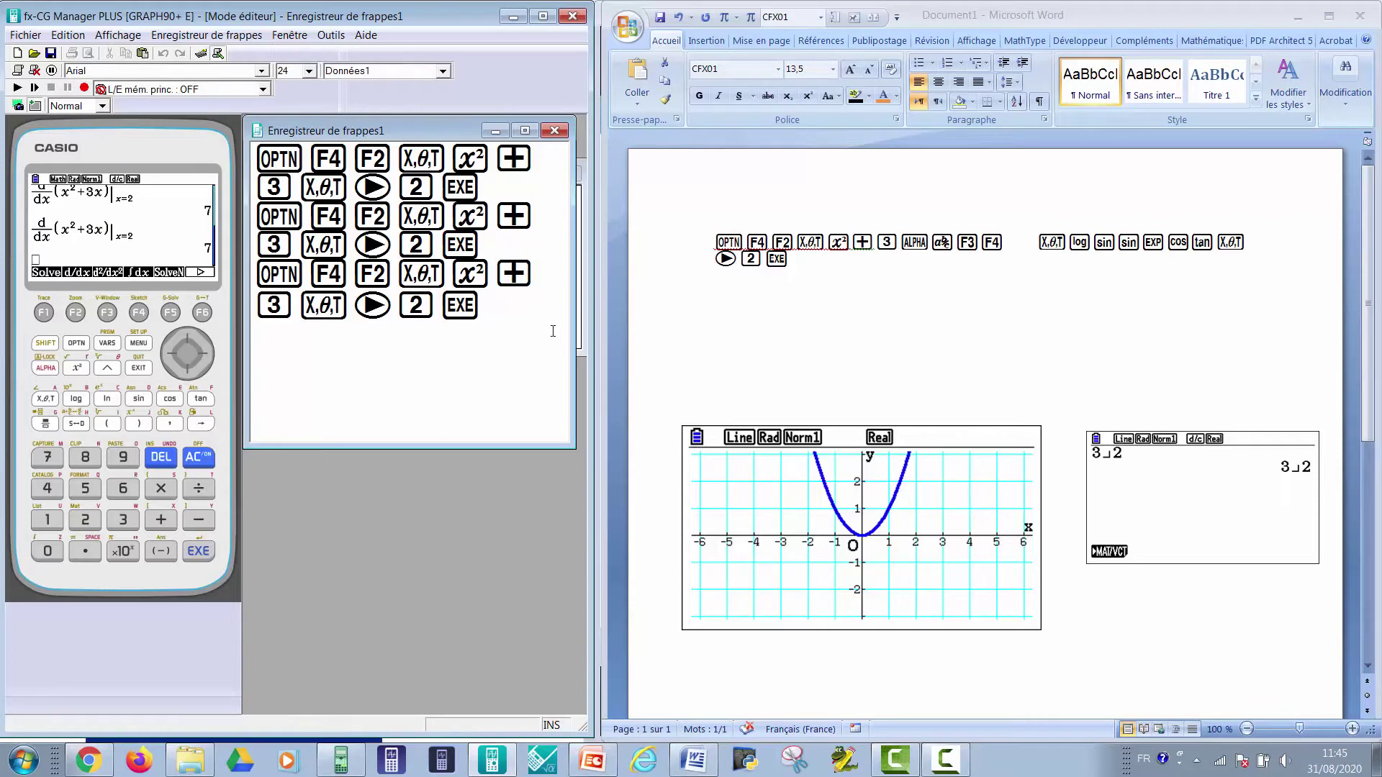
key(shift+Left)
key(shift+Left)
right_click(534, 304)
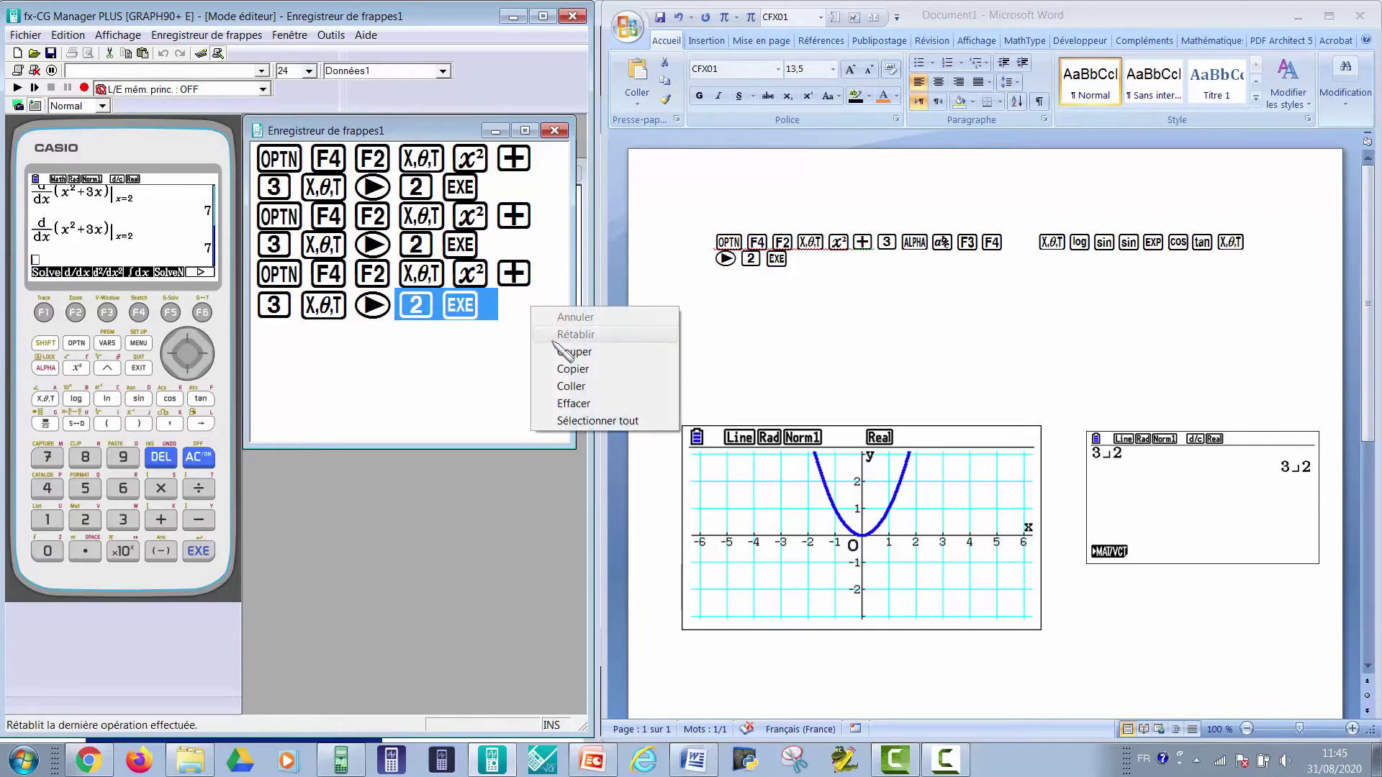
click(584, 396)
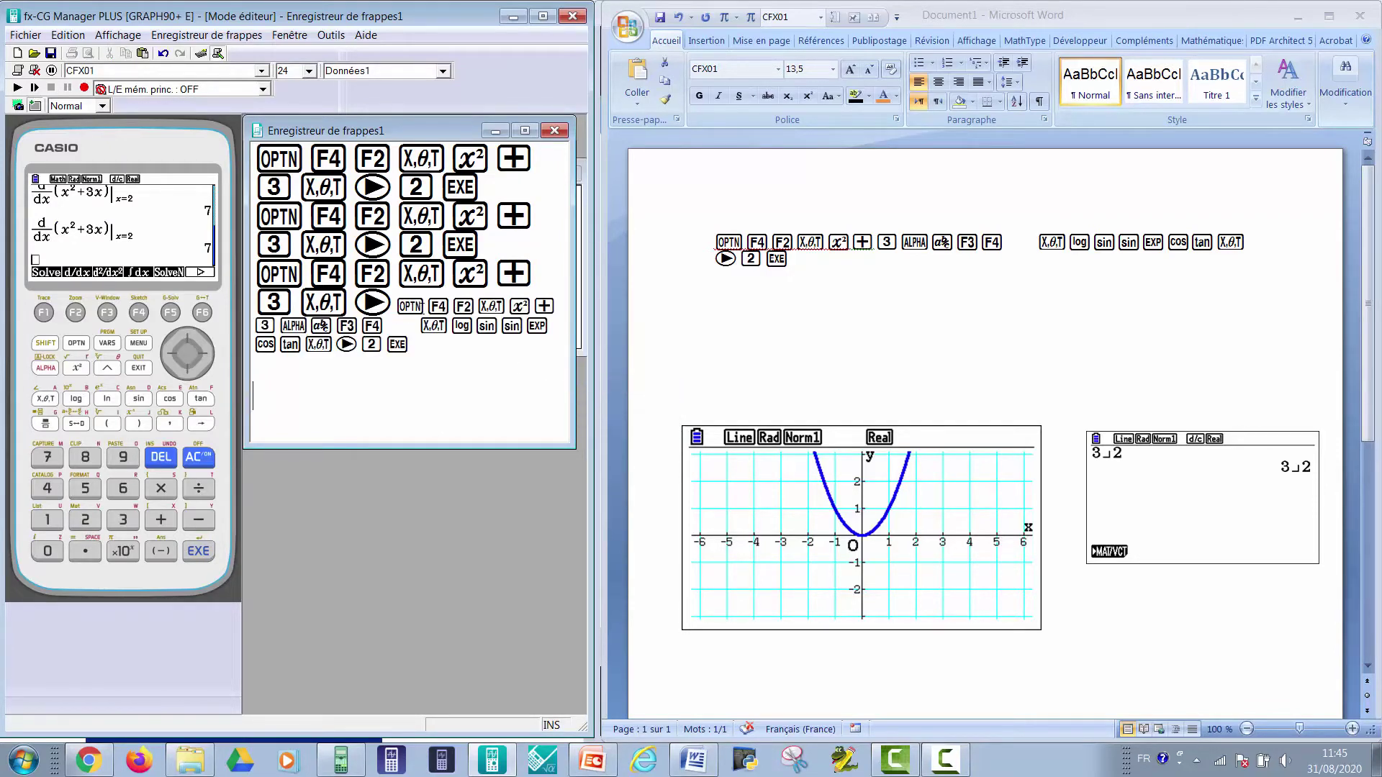
- Delete the pasted Word sequence together with the right-arrow key just before it in the recording
click(18, 88)
drag(411, 350, 408, 313)
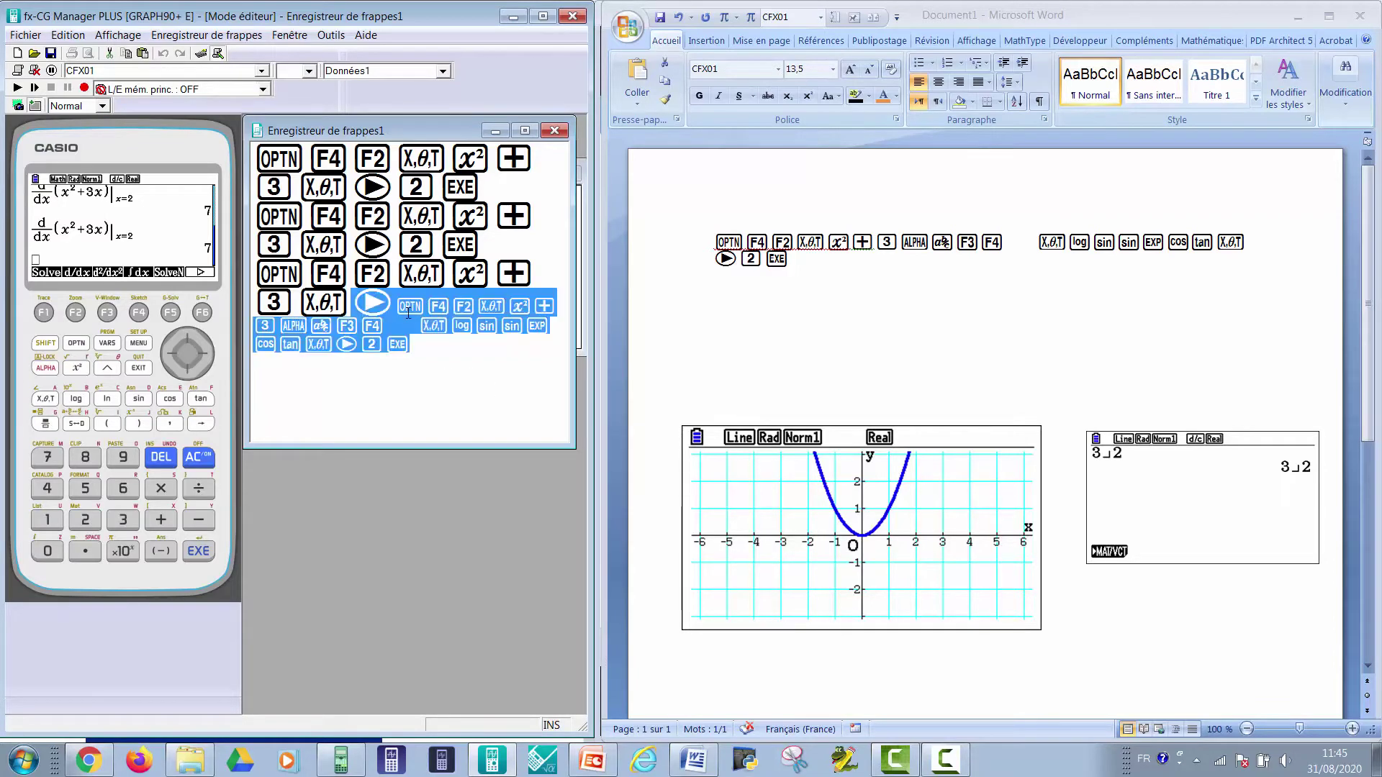
key(Delete)
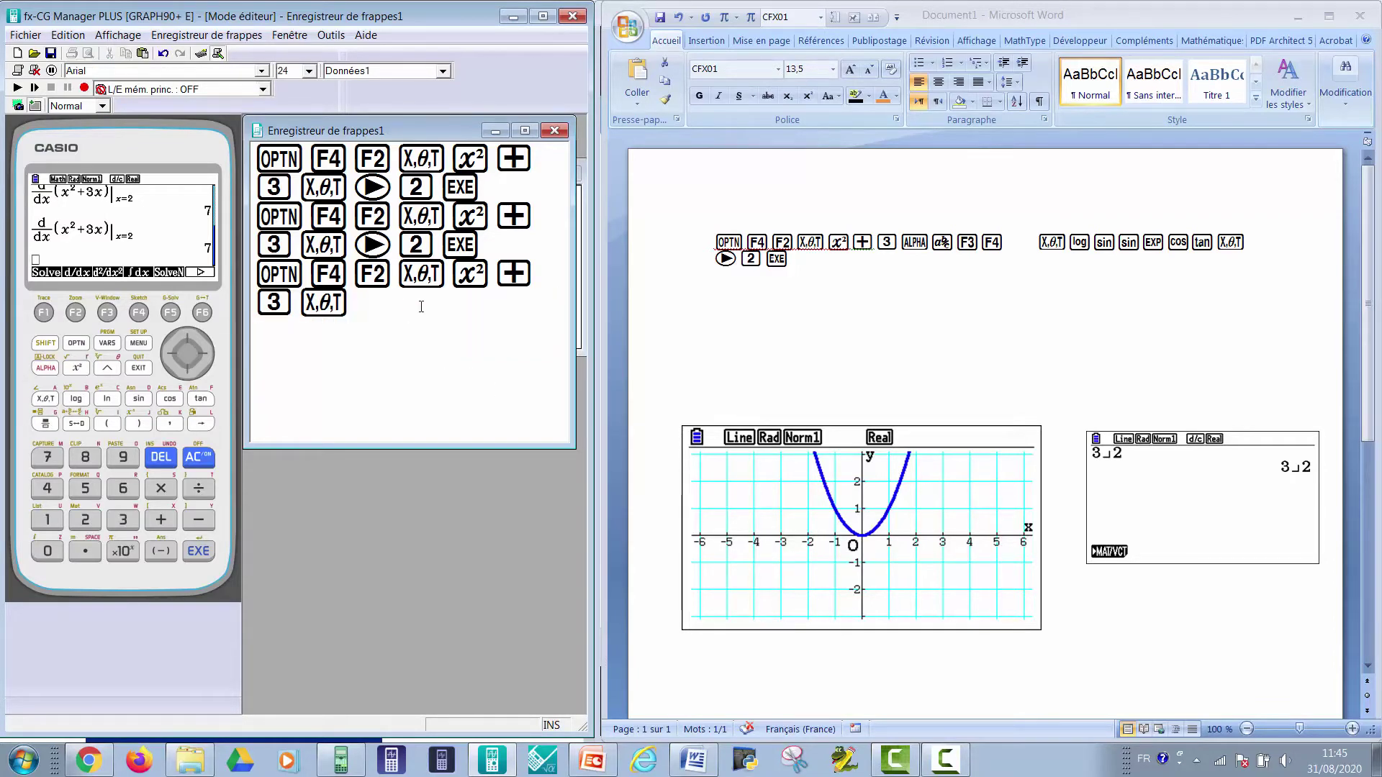
- Close the key recording and save it in the Bureau folder as Dérivé.g3k
click(554, 131)
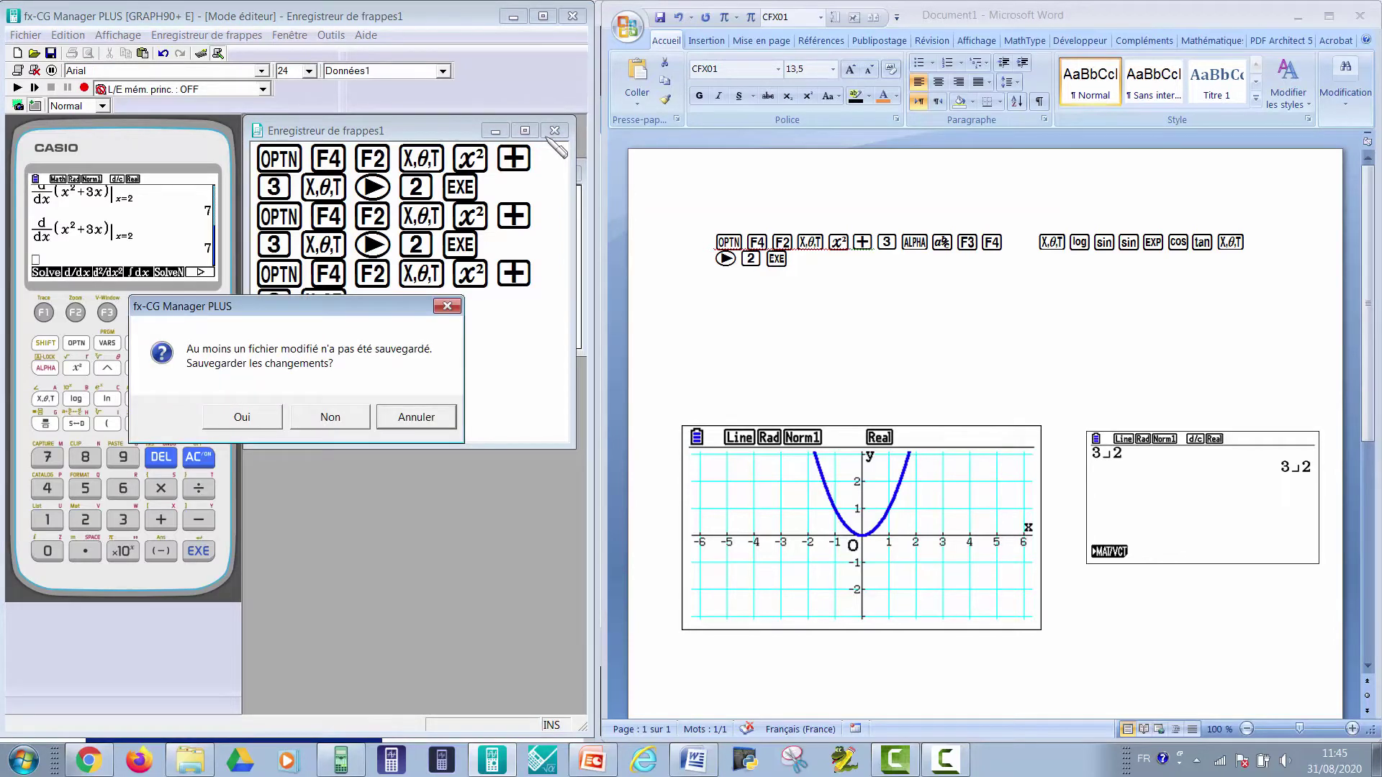
click(247, 418)
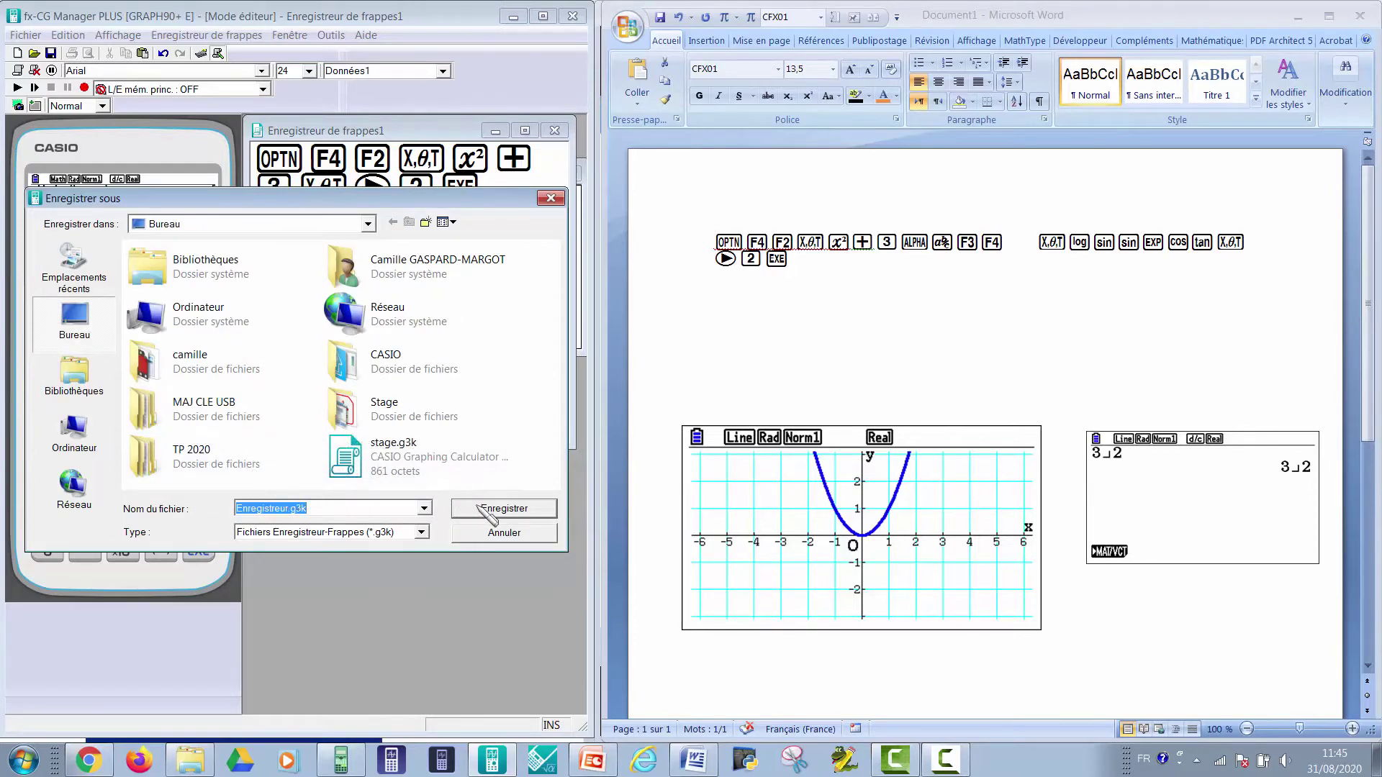
click(288, 511)
drag(288, 514, 136, 514)
text(Dérivée)
key(BackSpace)
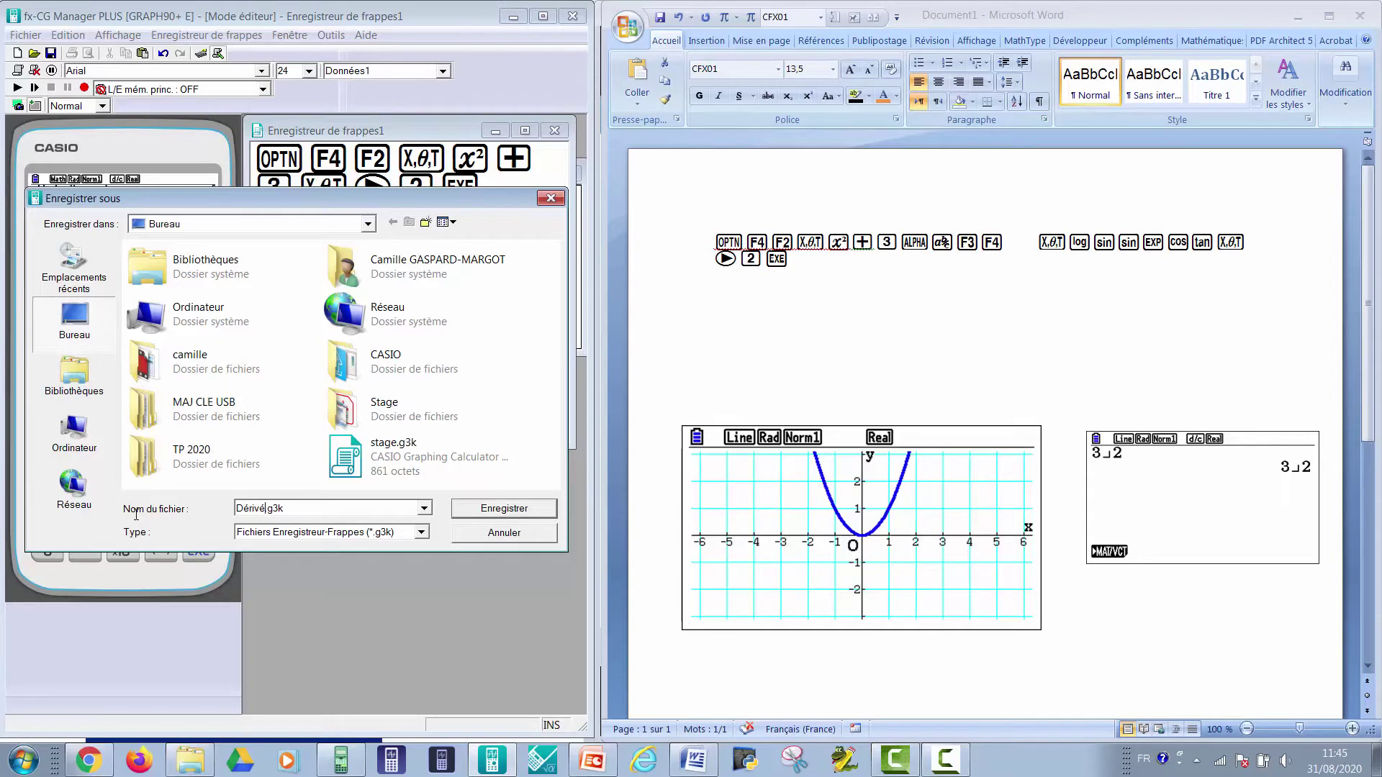
click(513, 510)
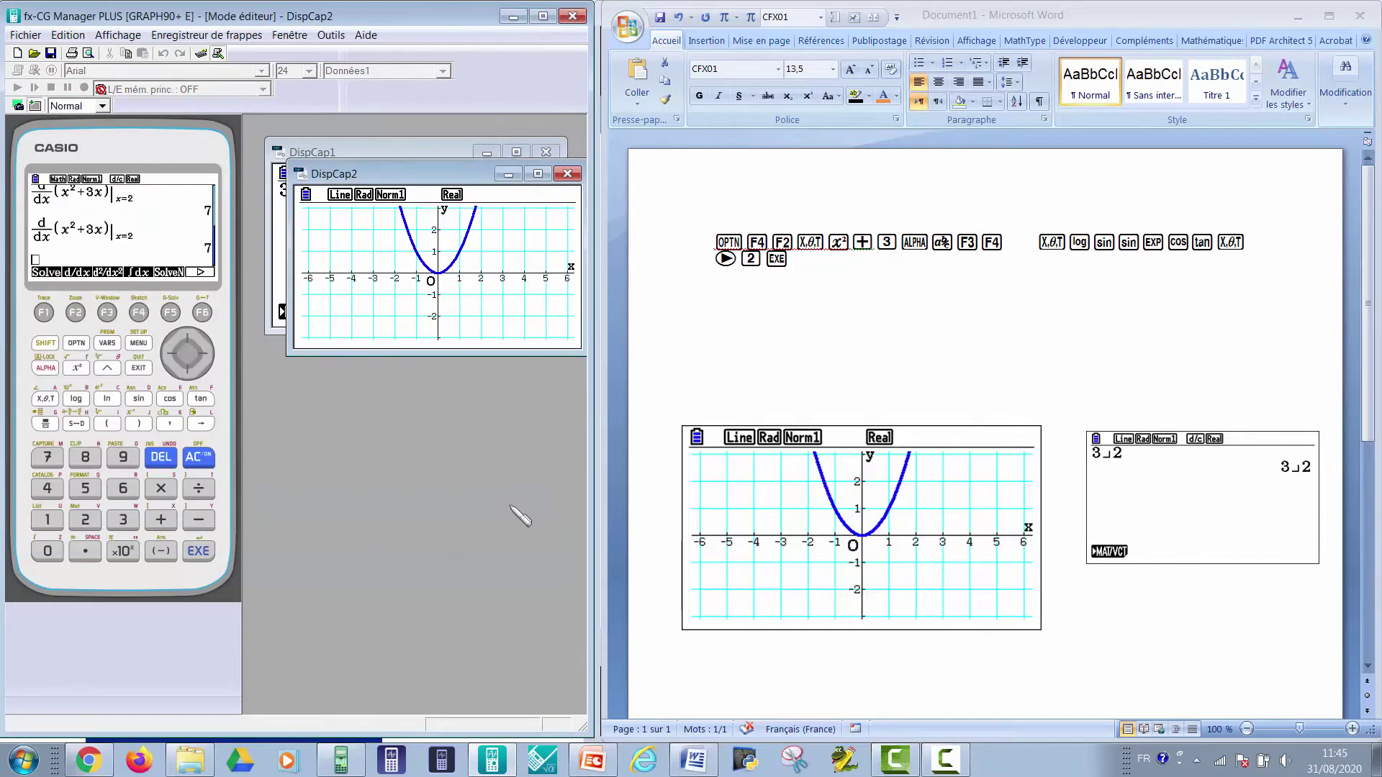
- Open the saved recording Dérivé.g3k from the Bureau folder and play it back
click(26, 35)
click(33, 72)
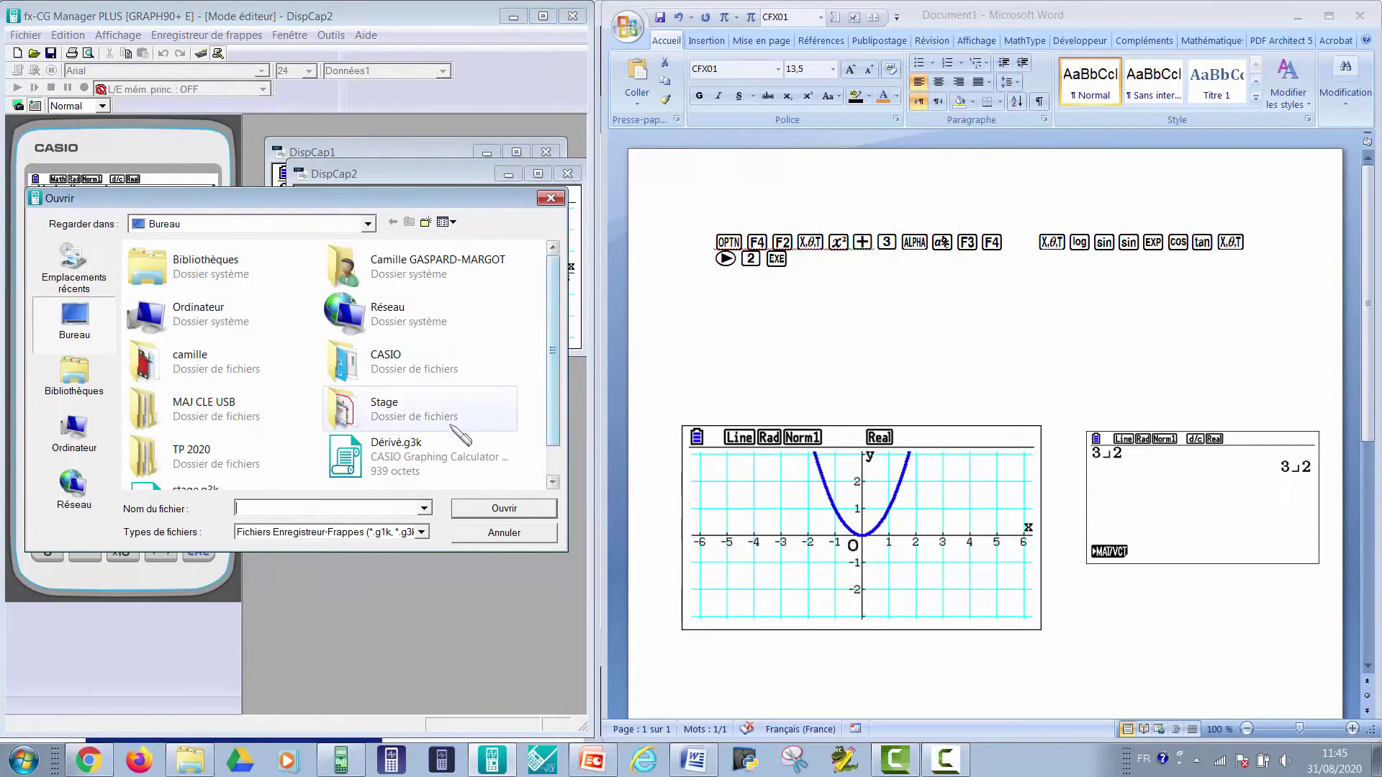
click(440, 457)
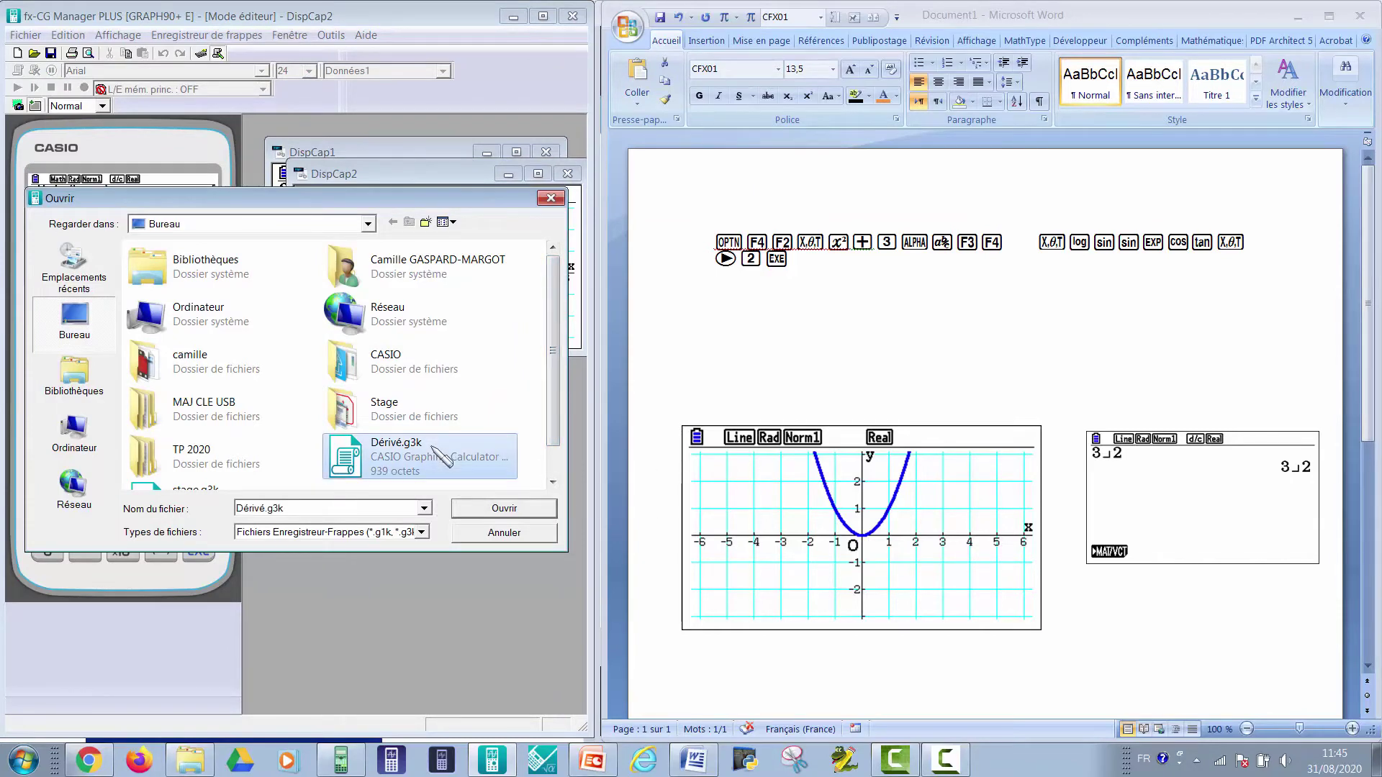
click(503, 509)
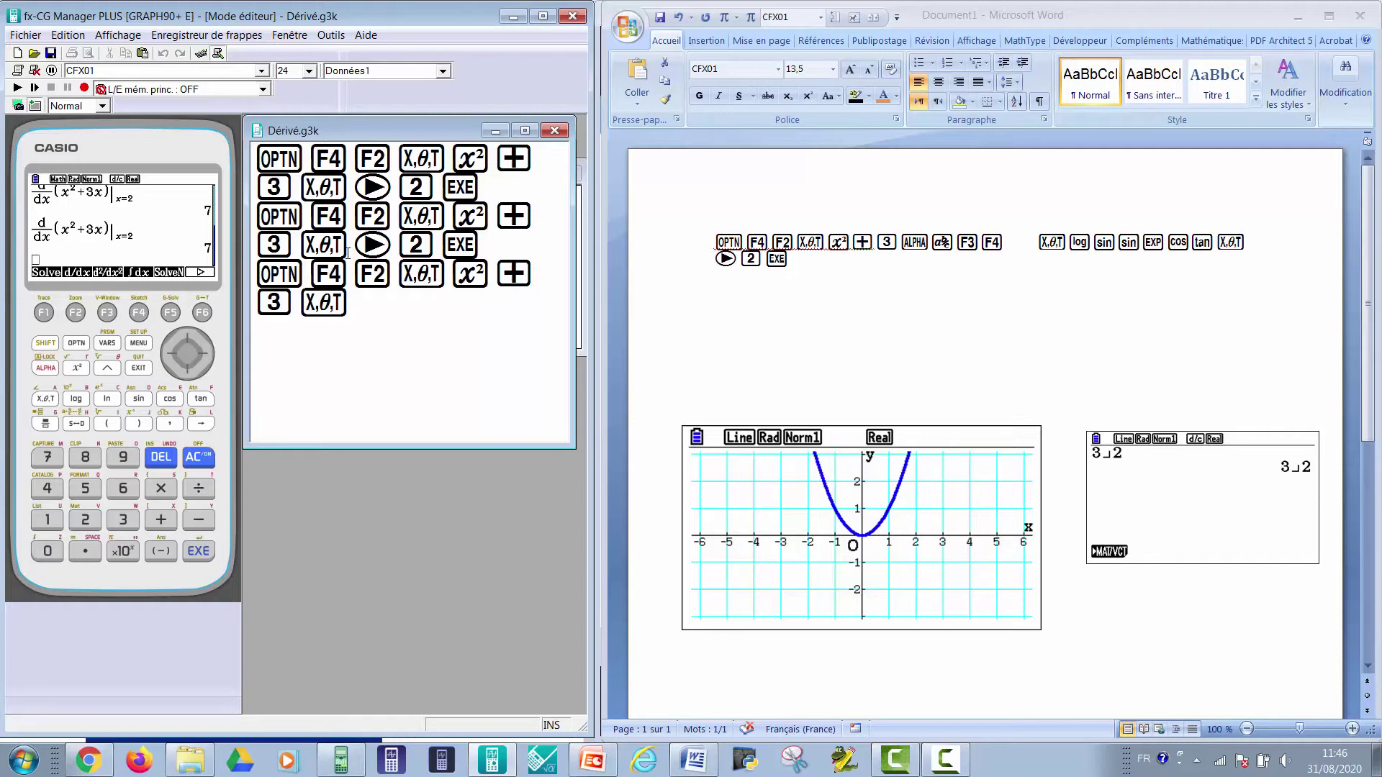
click(17, 87)
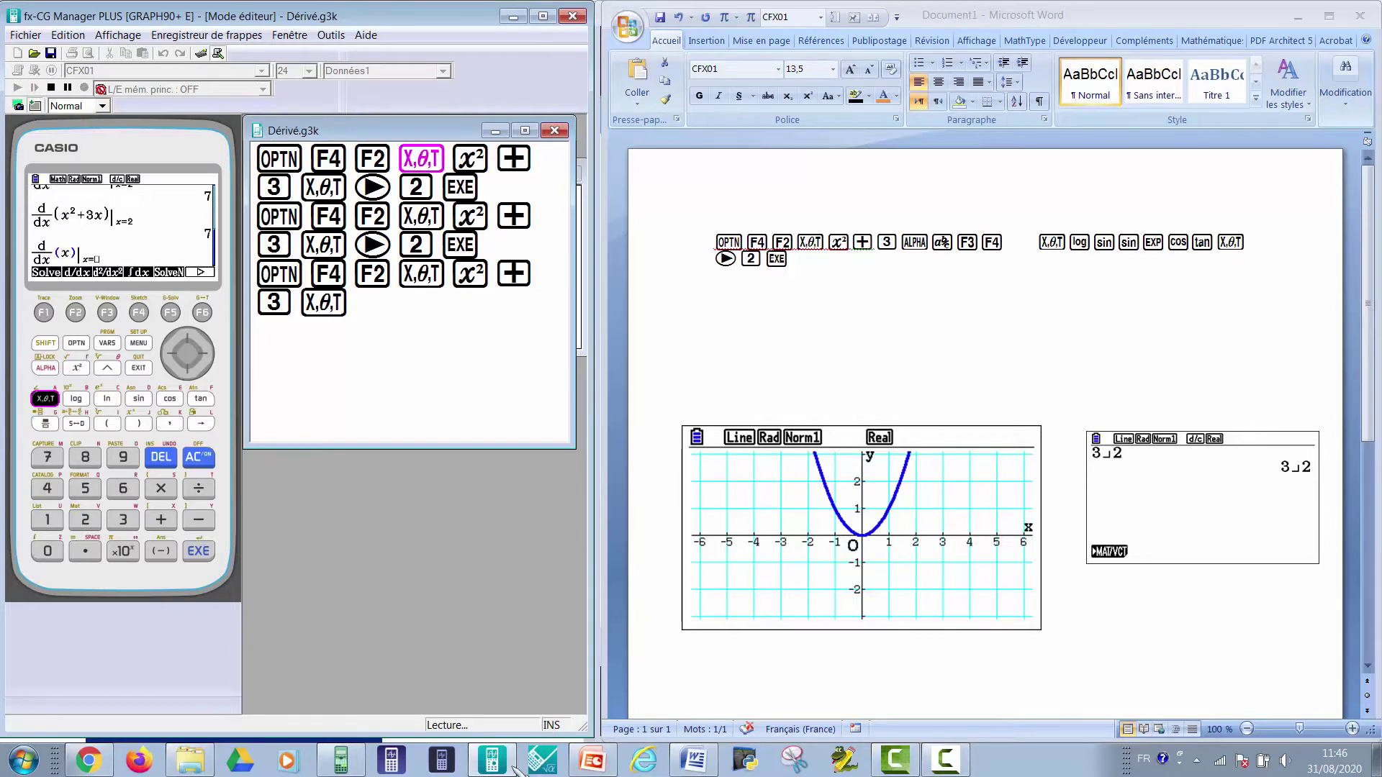
- Show the PowerPoint slide "Transférer des données", and return to fx-CG Manager PLUS to stop the playback
click(591, 763)
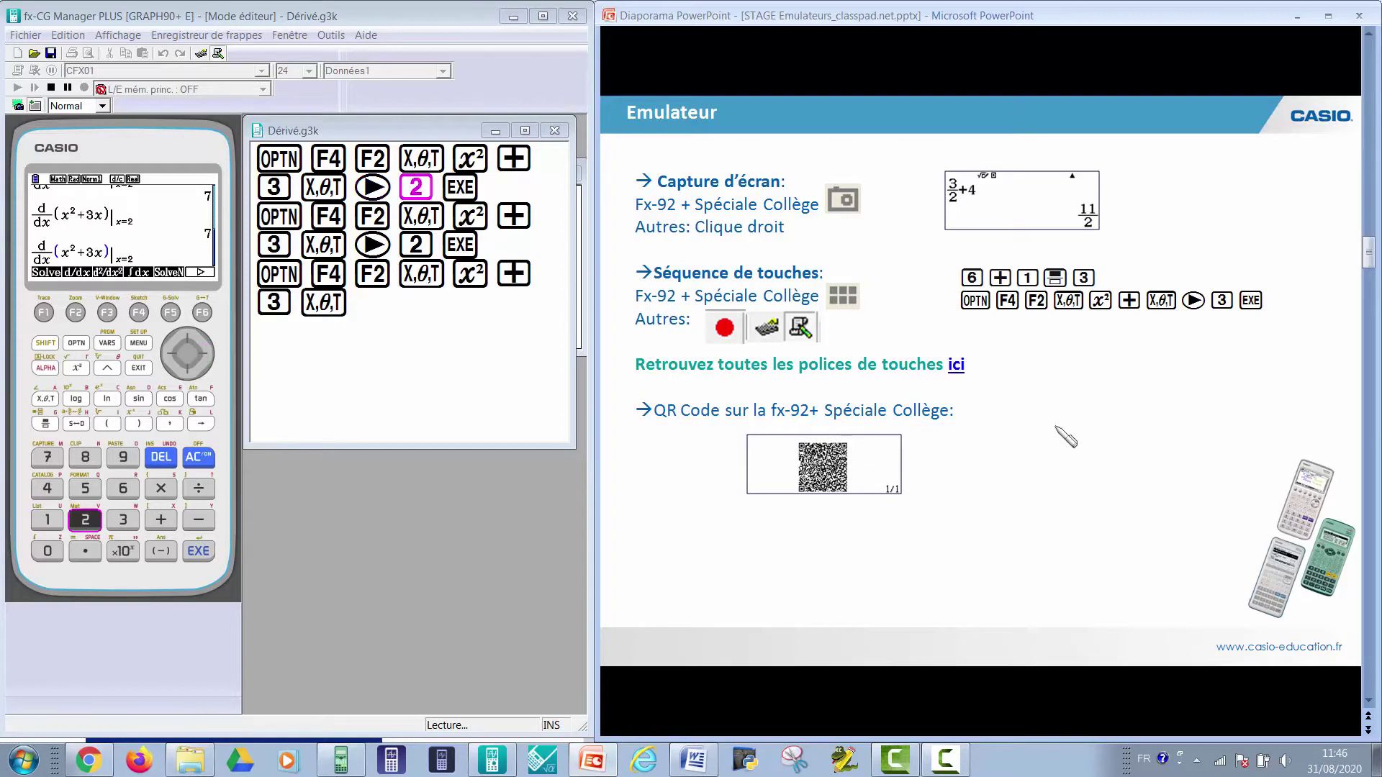
click(1064, 436)
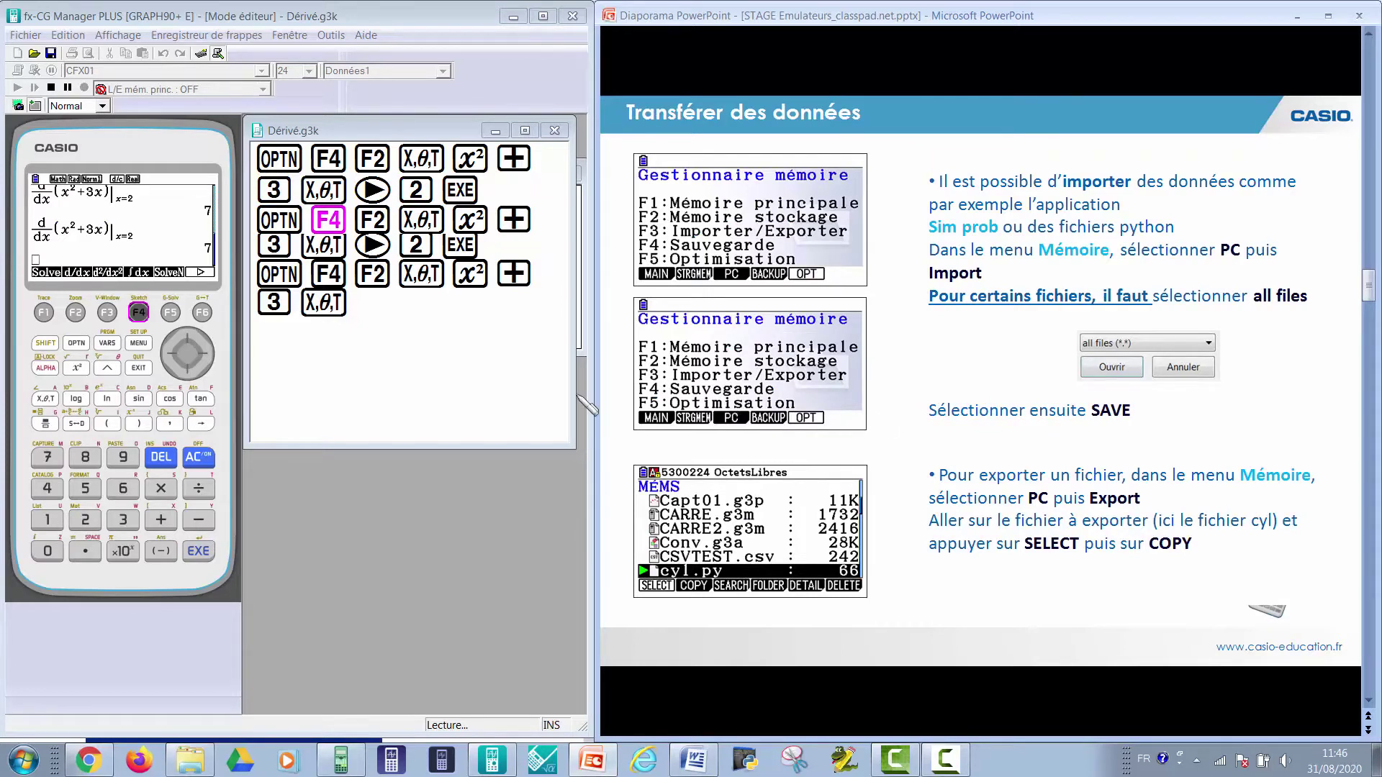
click(414, 377)
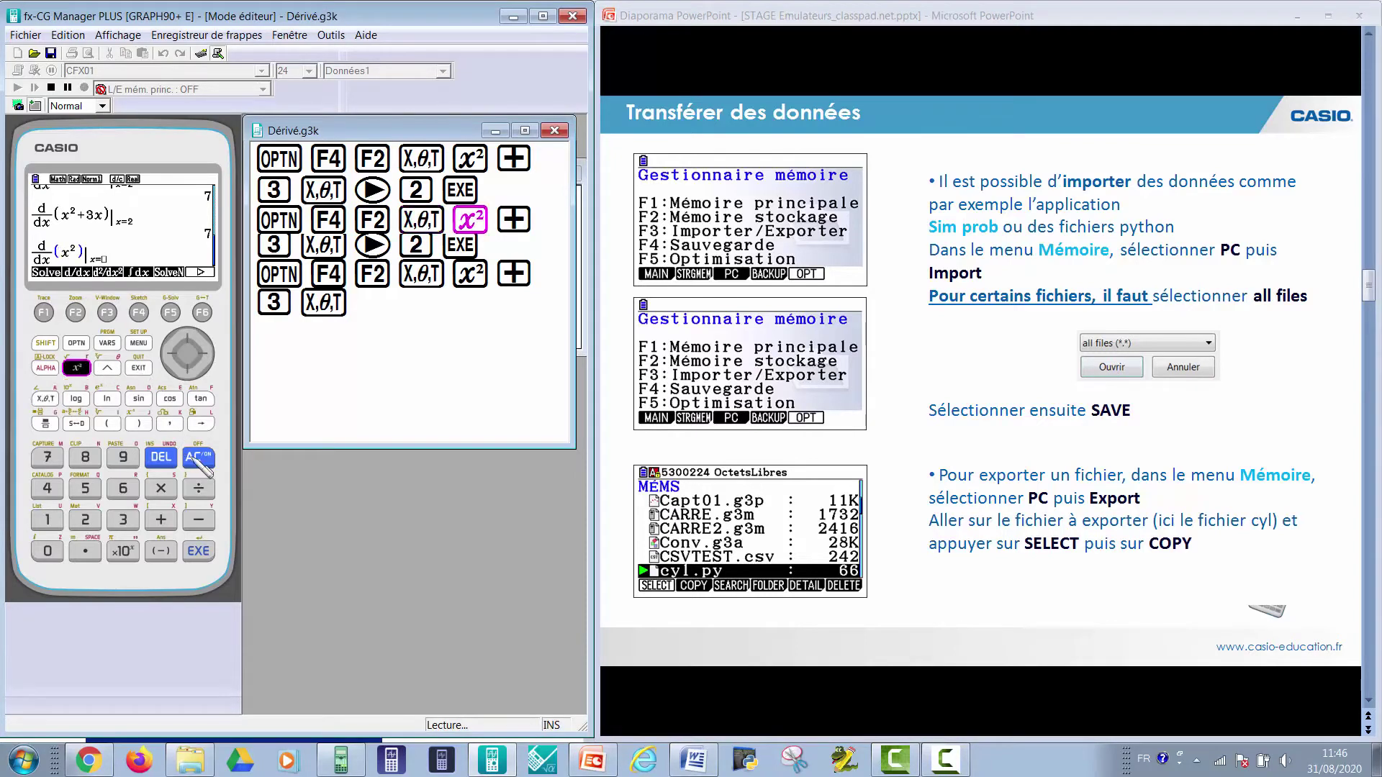
click(51, 87)
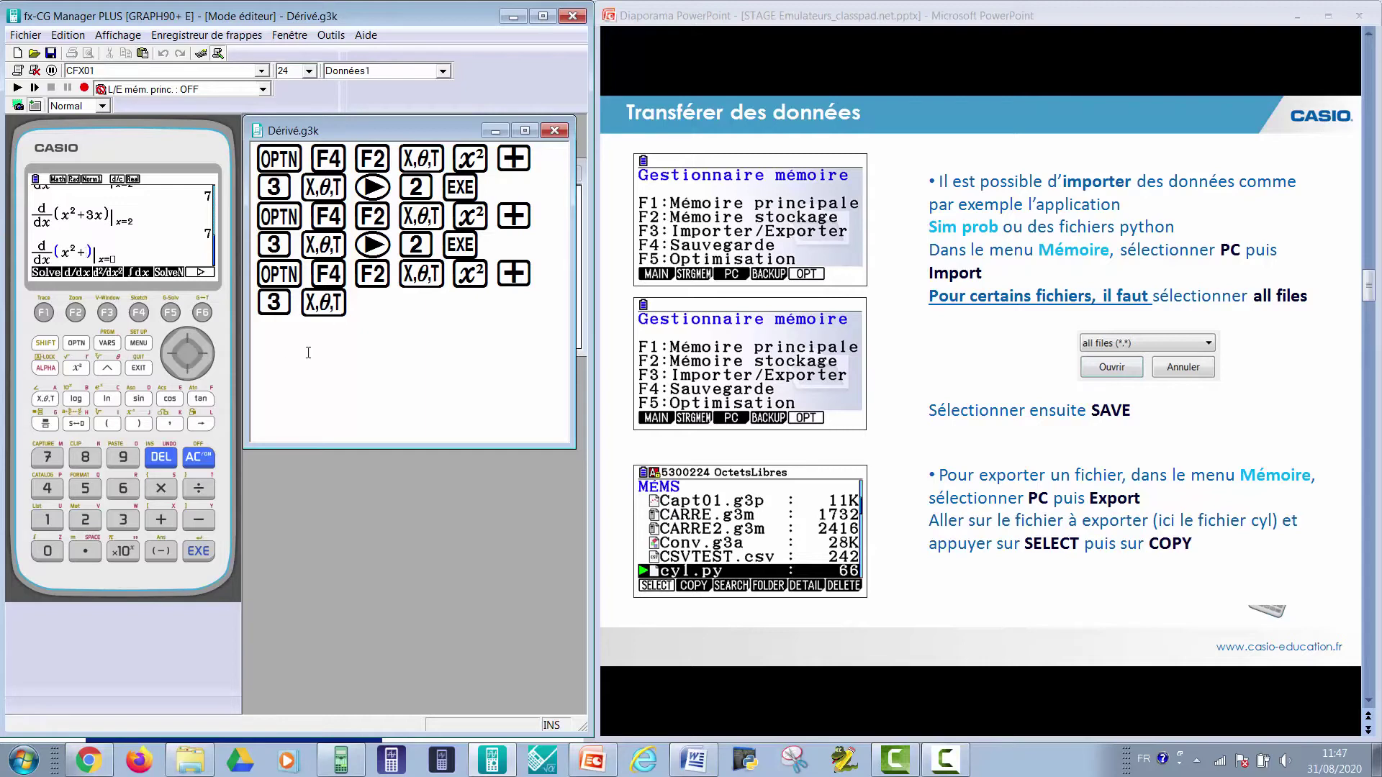
- Bring up the calculator's main menu, switch to emulator mode and open the Mémoire application
click(144, 342)
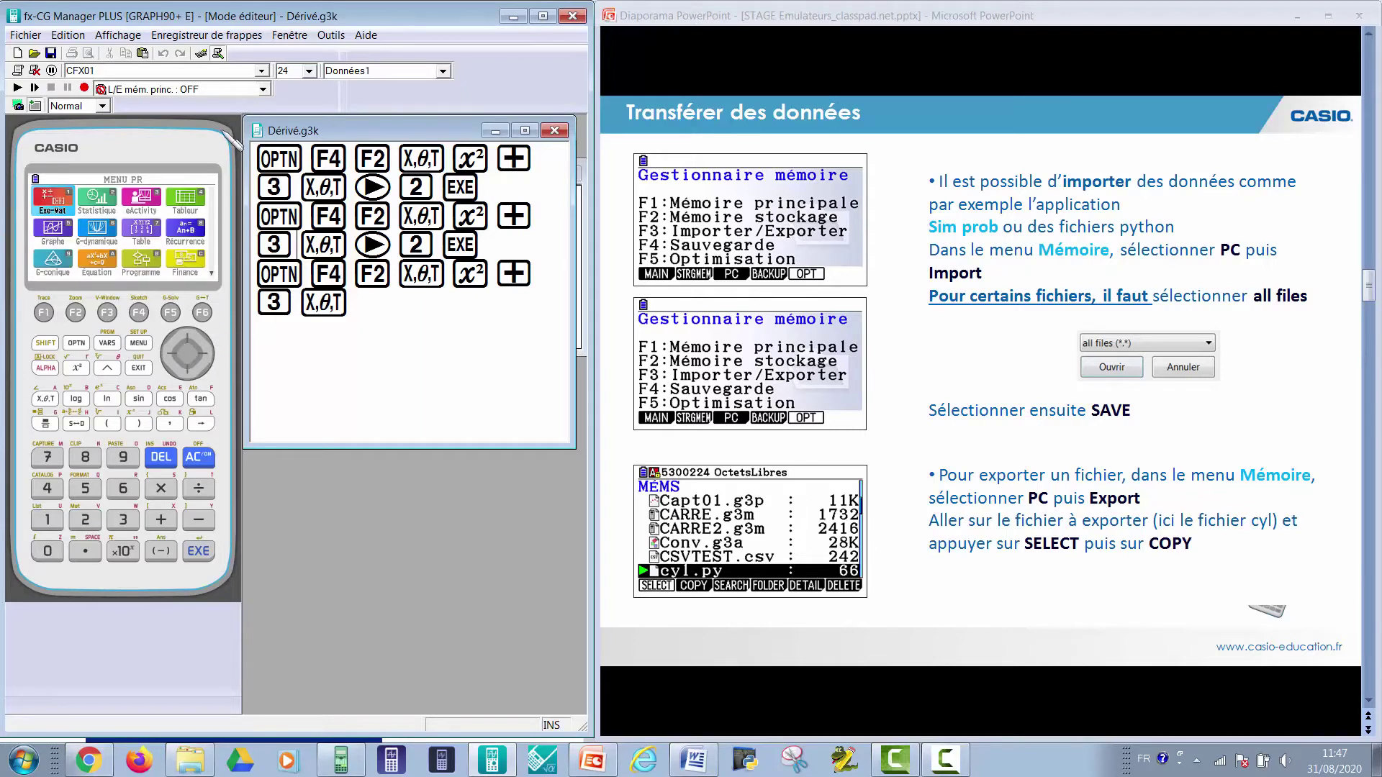
click(201, 53)
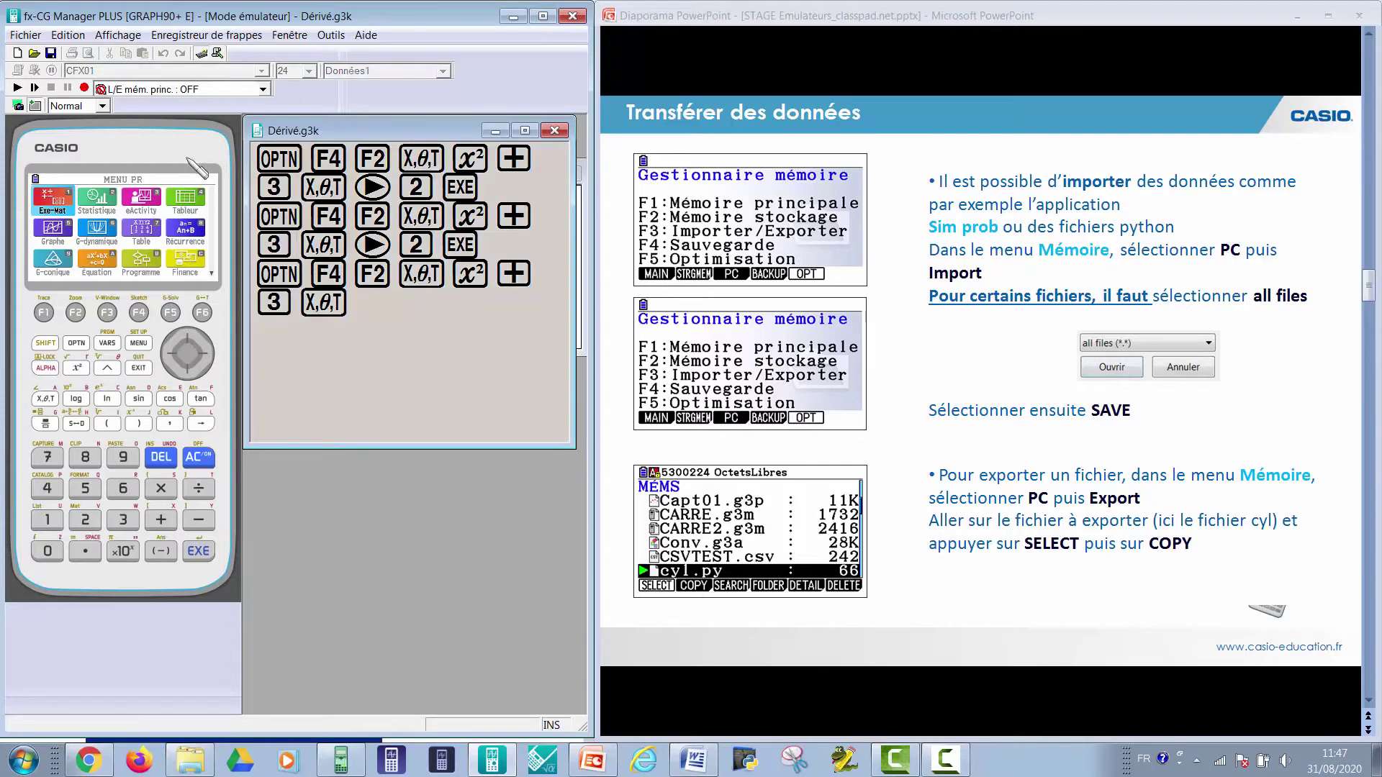
key(Right)
key(Down)
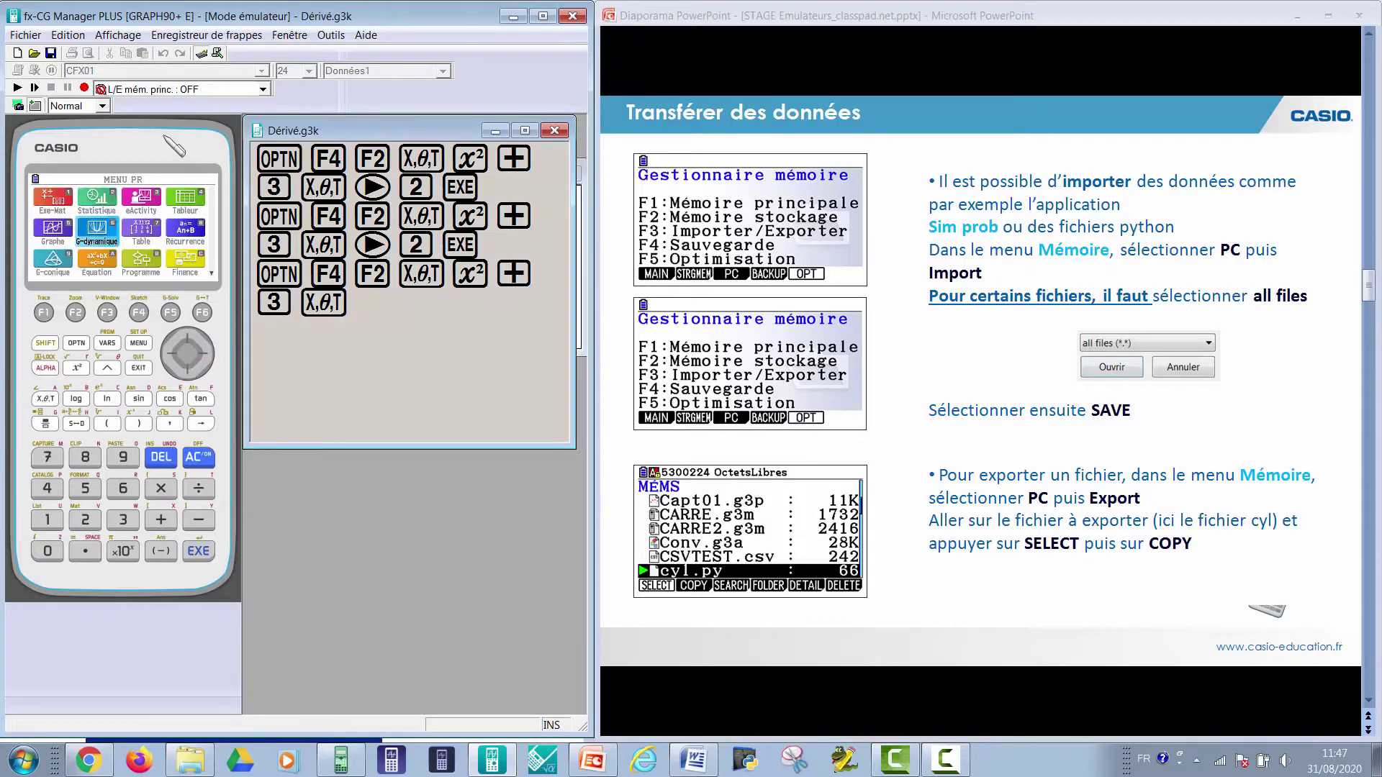
key(Down)
key(Down)
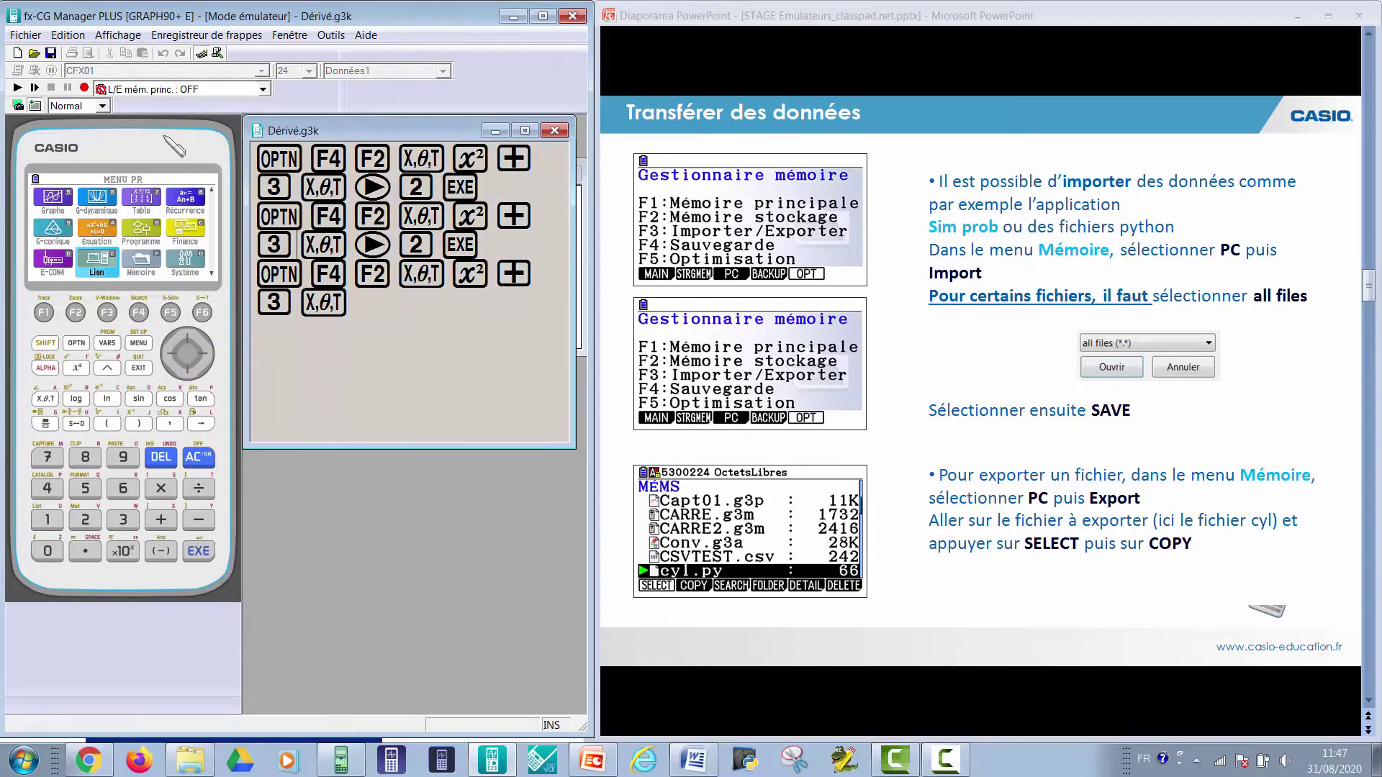
key(Right)
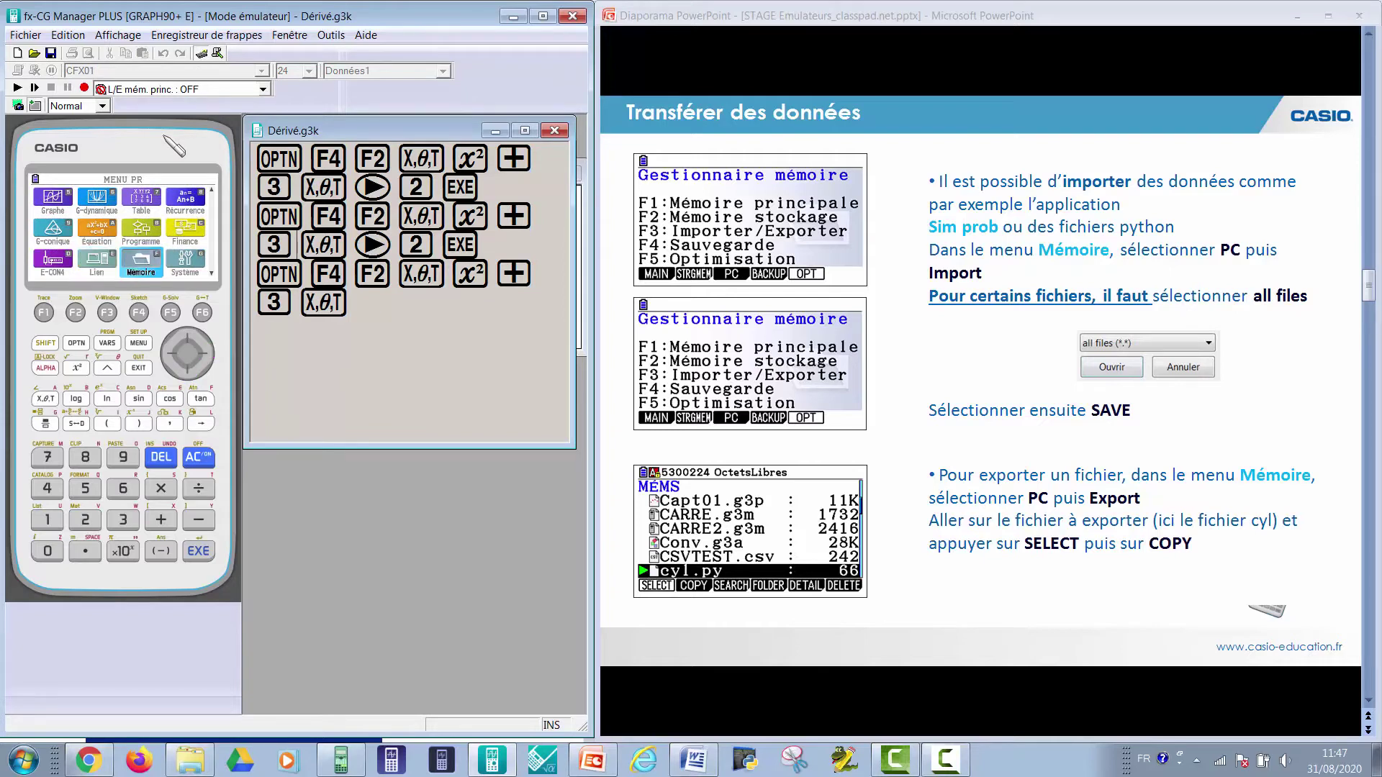
key(Return)
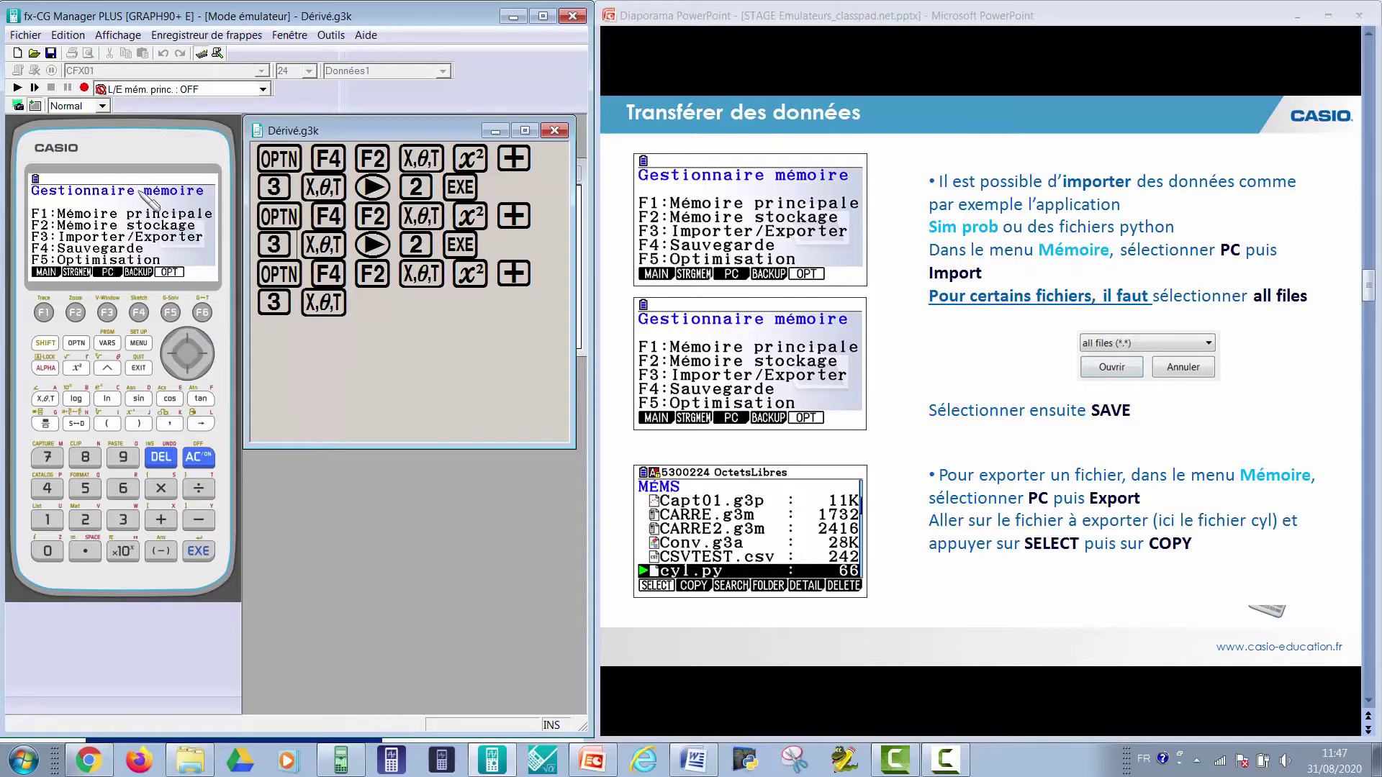
- Open the file export list in the memory manager and mark arit.py for export
click(107, 313)
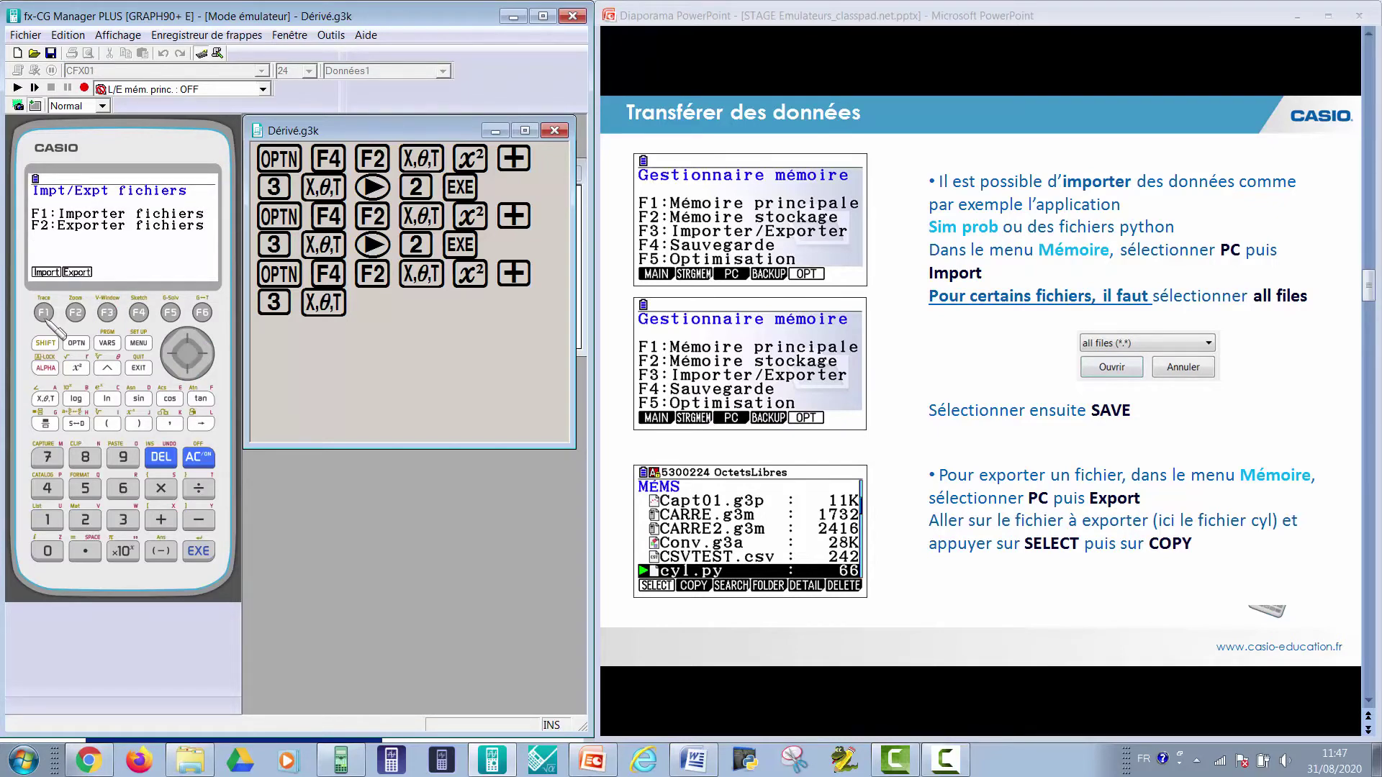
click(75, 314)
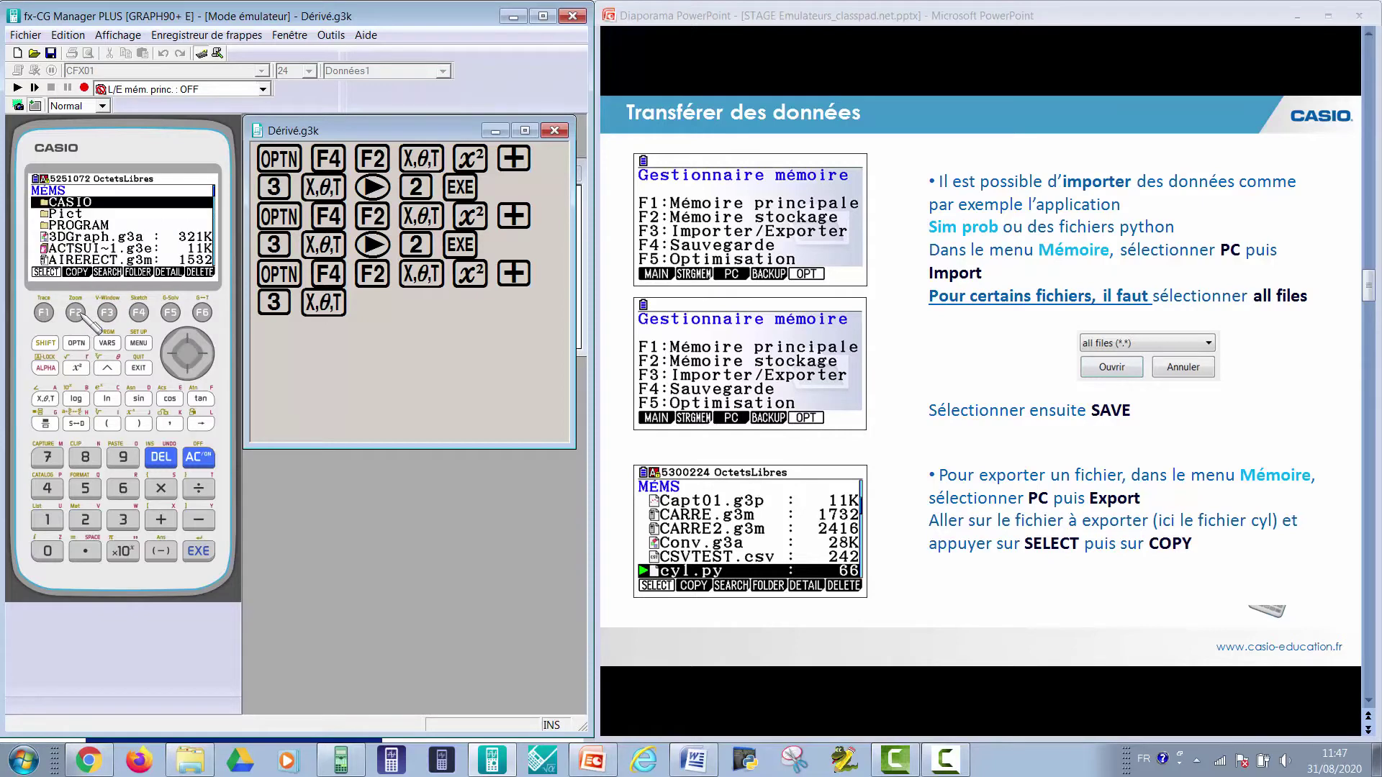
click(187, 374)
click(188, 374)
click(187, 375)
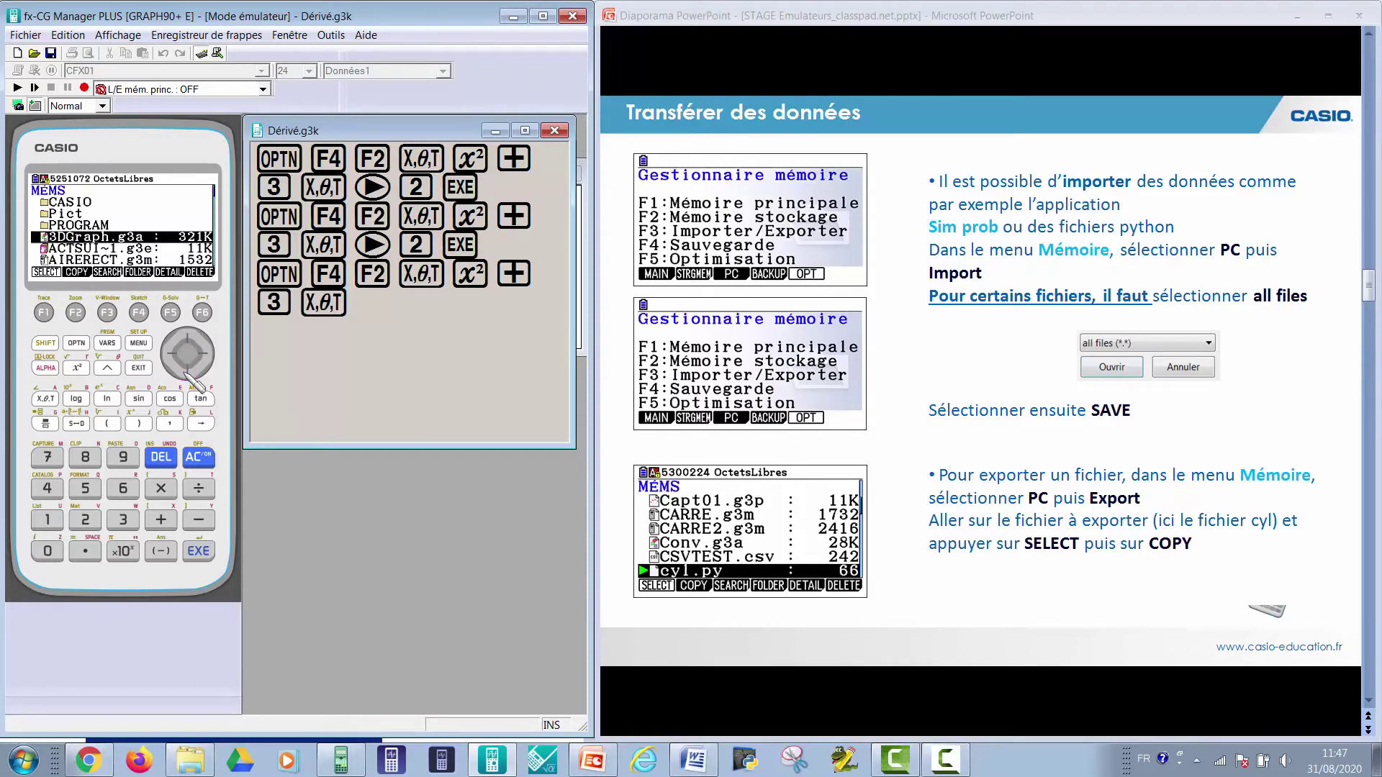
click(187, 375)
click(187, 374)
click(187, 375)
click(188, 374)
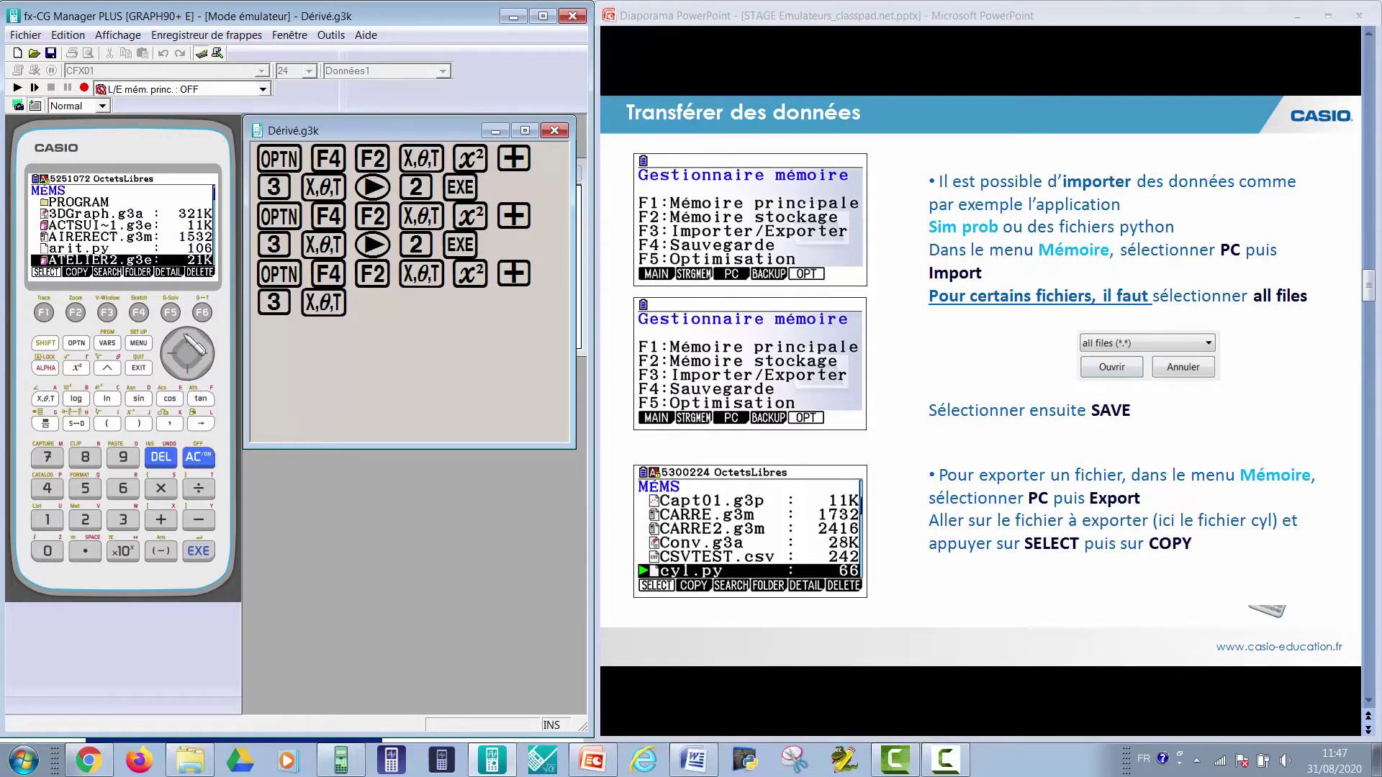
click(185, 337)
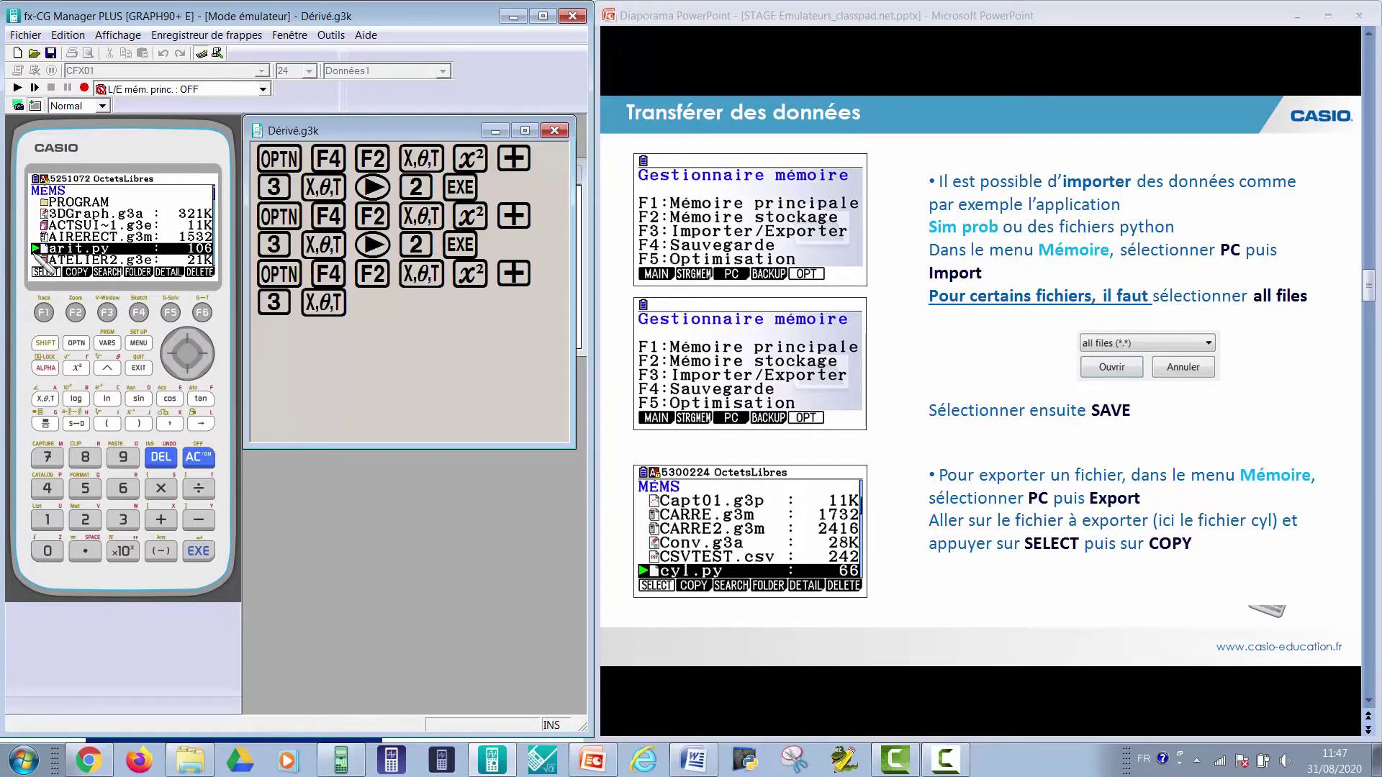
- Copy the marked arit.py file to the computer's Bureau folder and dismiss the completion message
click(76, 313)
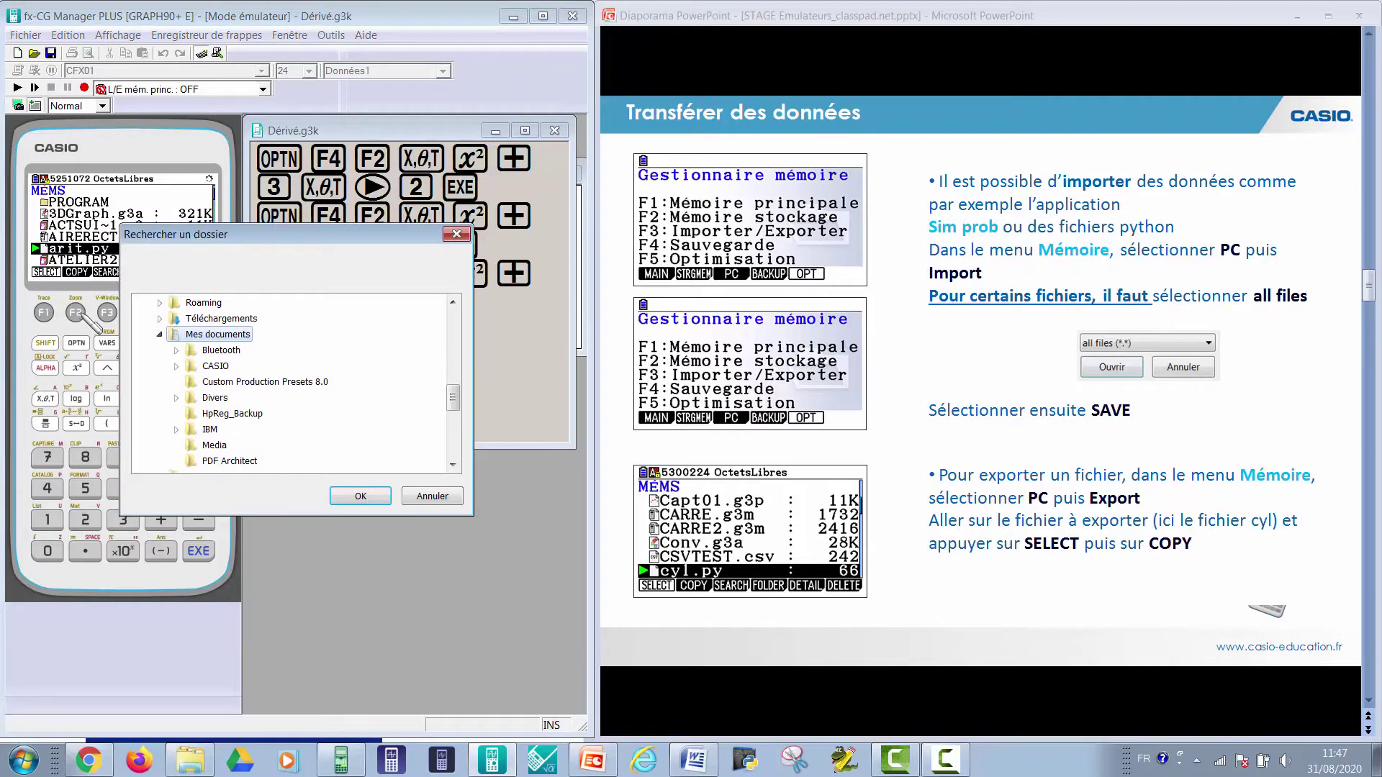
drag(454, 398, 455, 357)
click(195, 382)
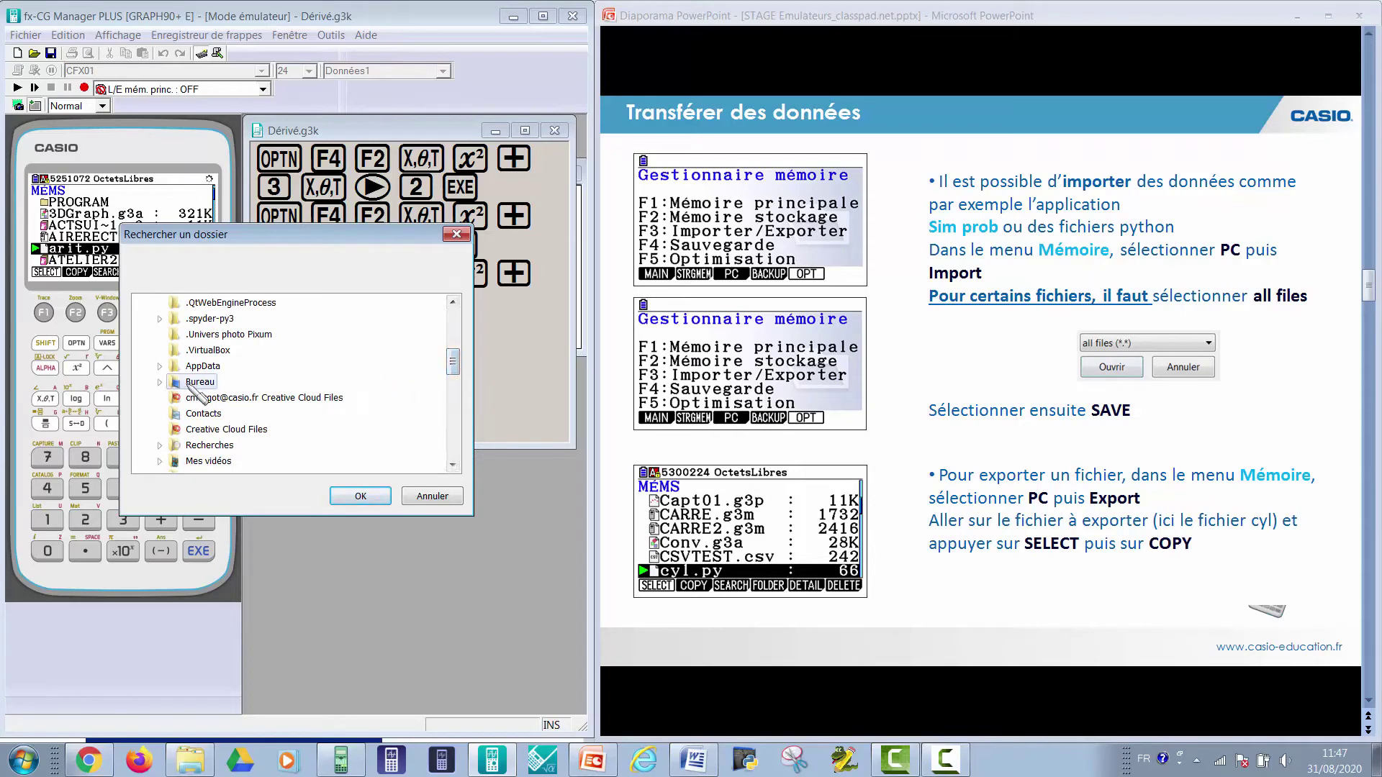
click(360, 497)
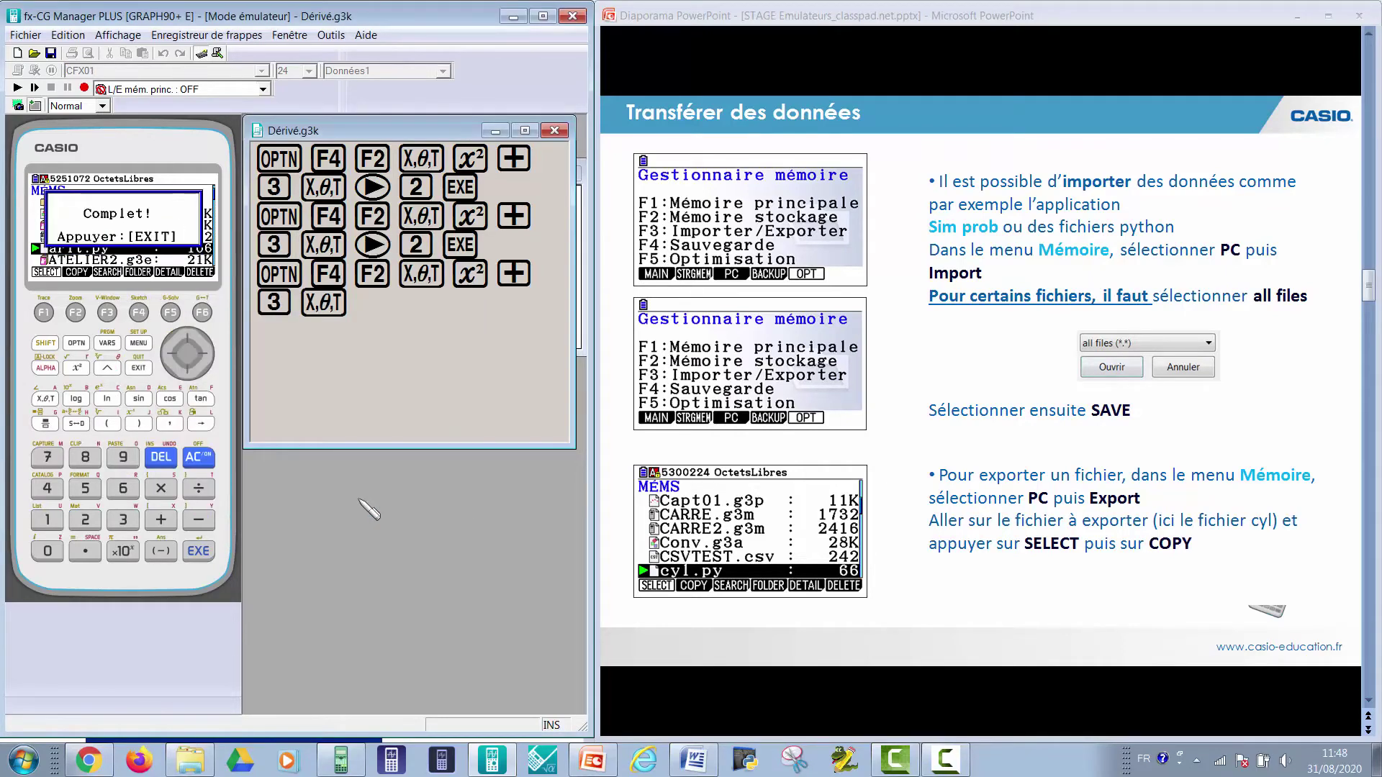
click(139, 369)
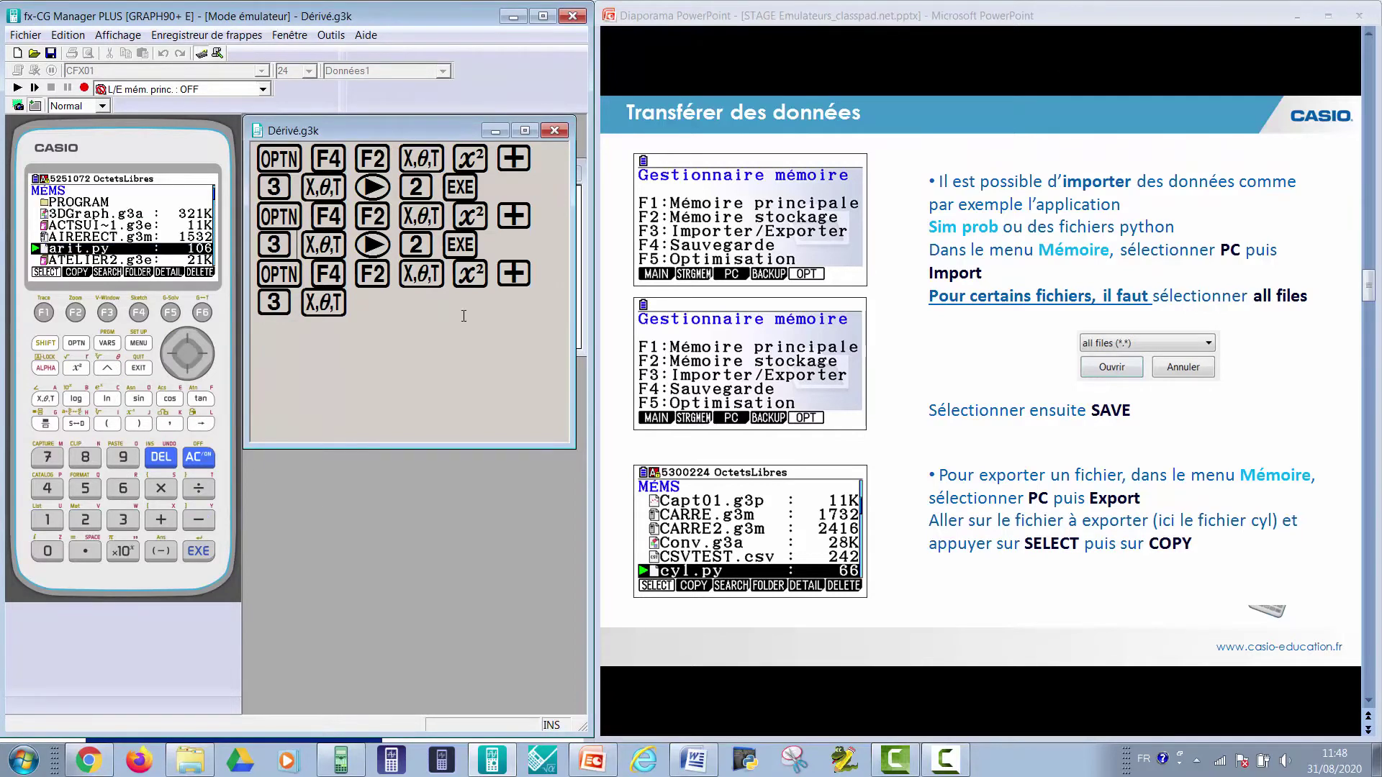
- Minimize the slideshow, the Word document, the Stage folder window and the emulator to reveal the desktop
click(1298, 15)
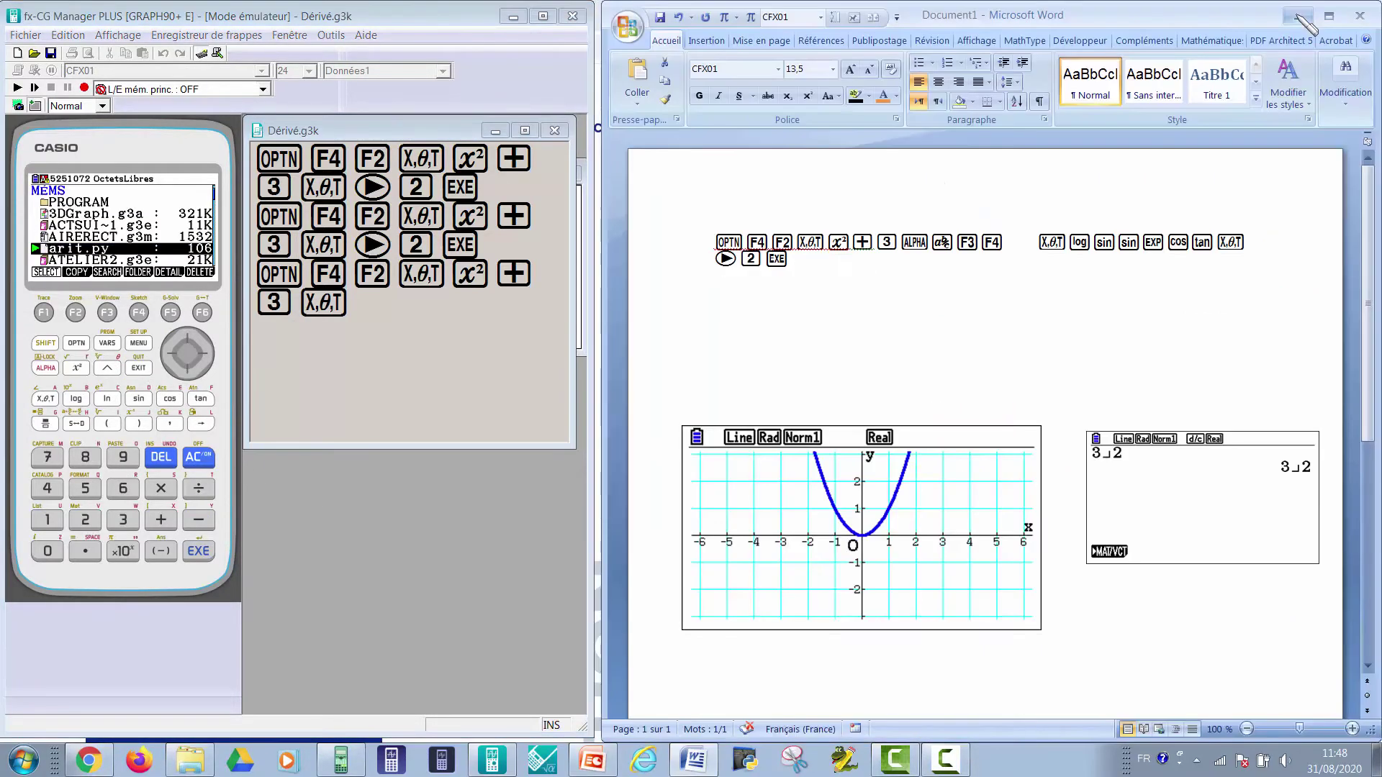
click(1301, 10)
click(1304, 10)
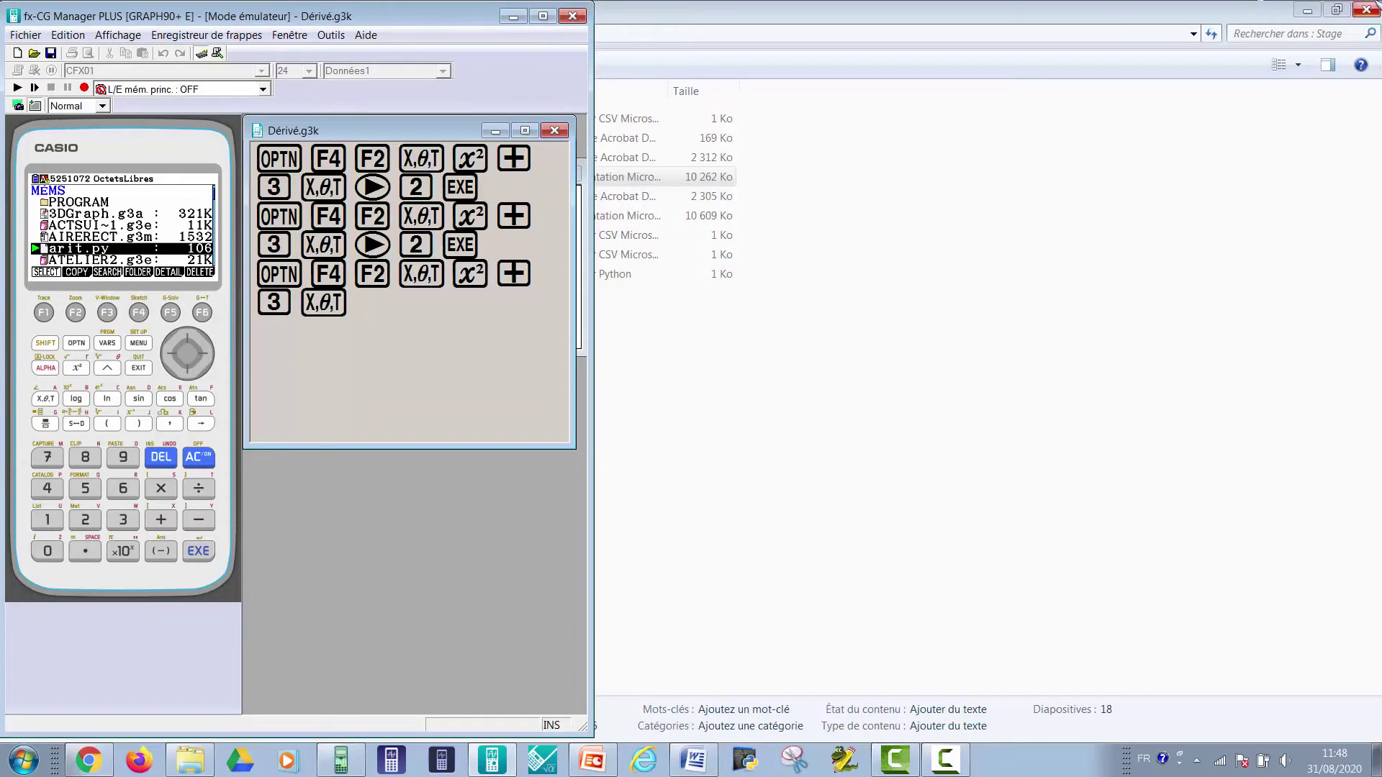
click(1309, 10)
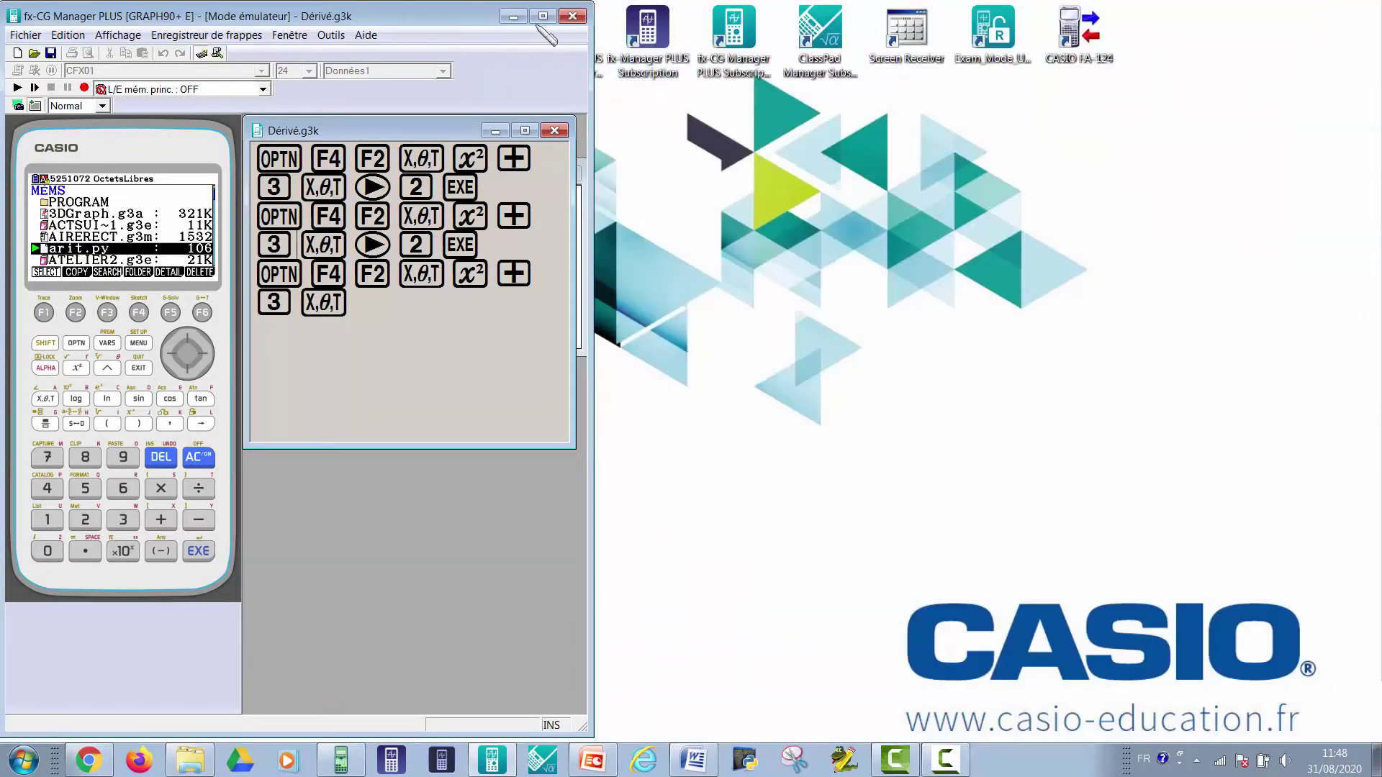
click(513, 16)
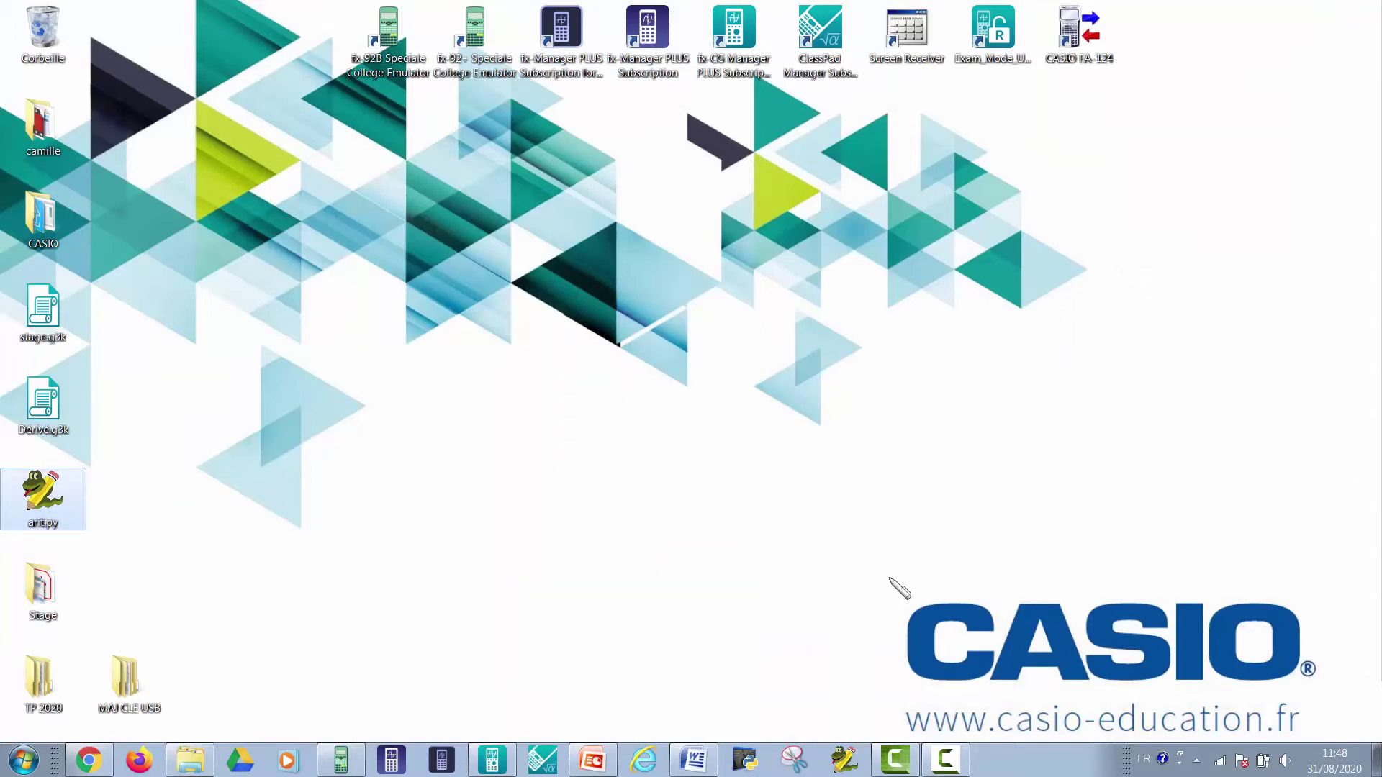
- Rename the exported arit.py file on the desktop as arit2.py
right_click(41, 520)
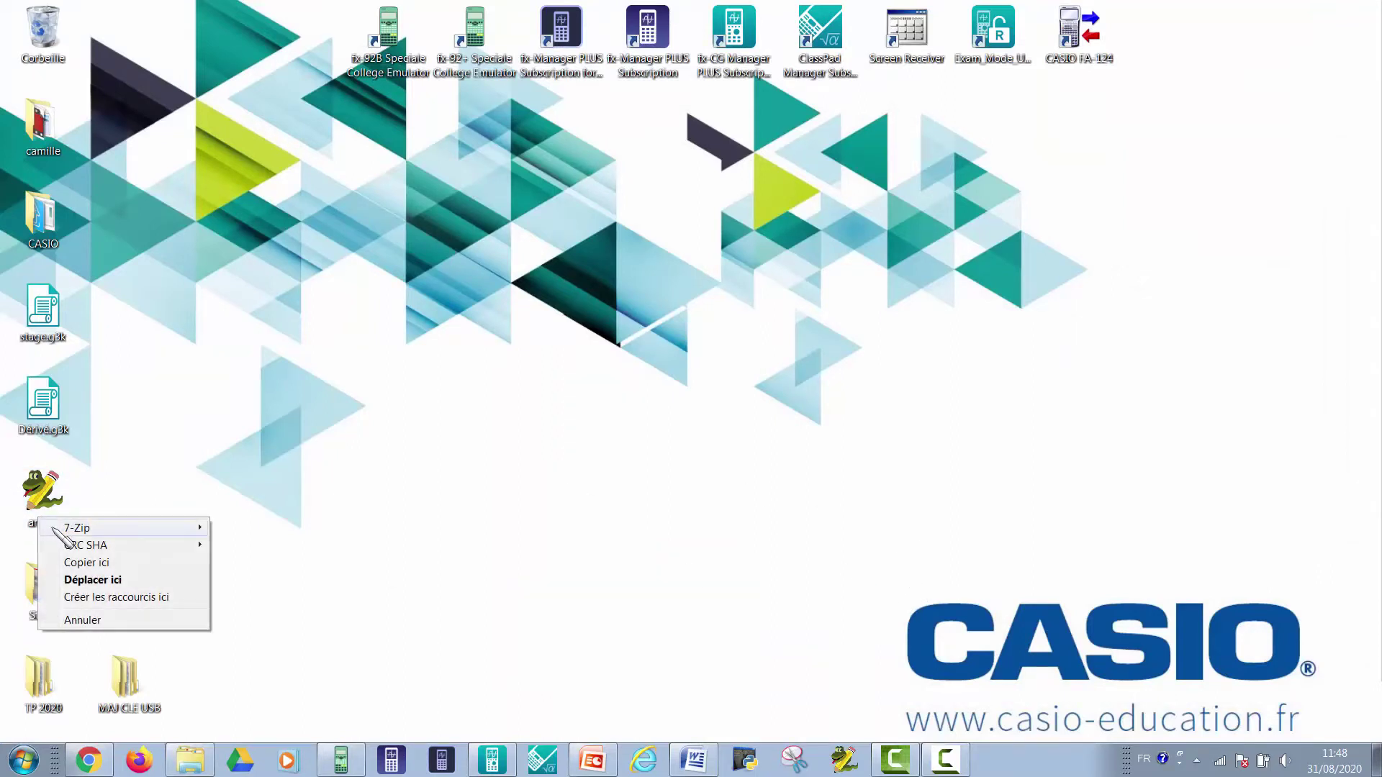
click(58, 510)
right_click(45, 516)
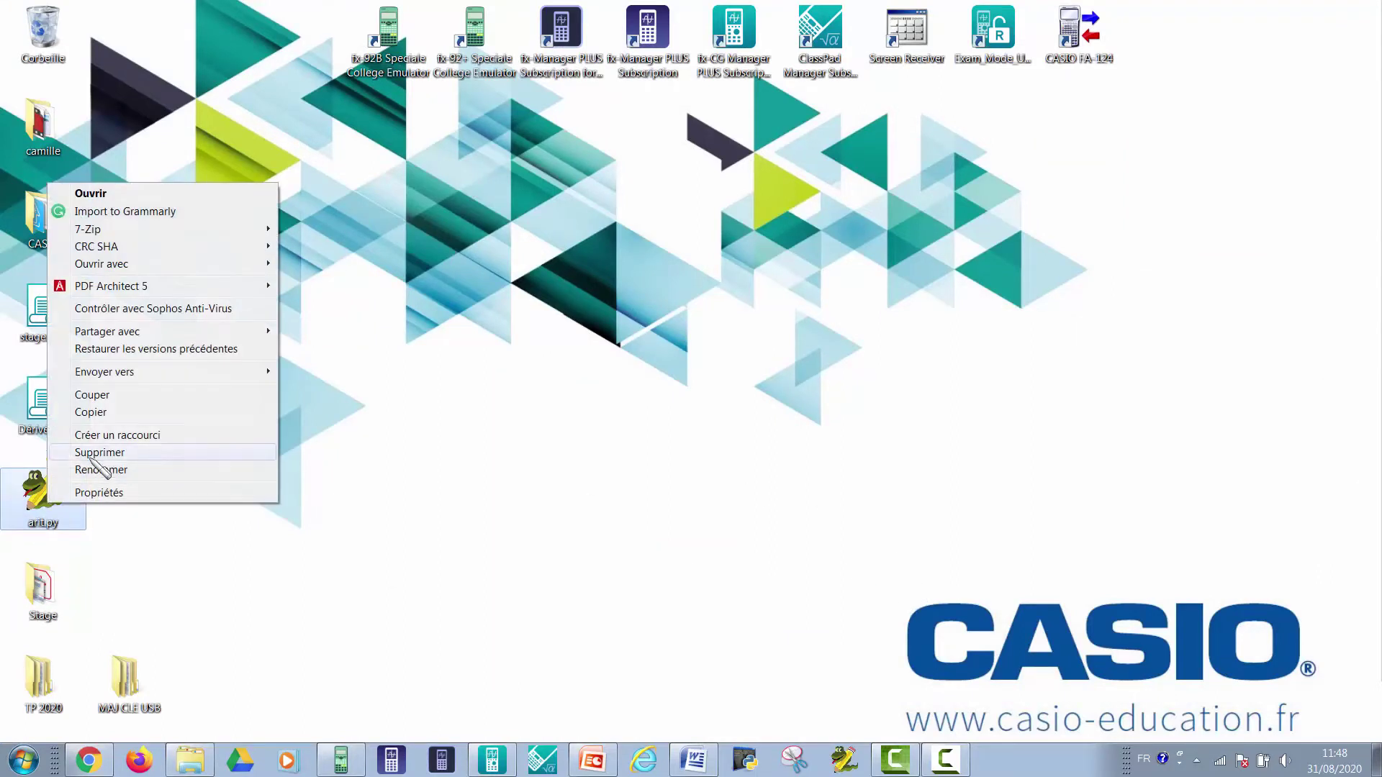
click(101, 485)
key(Right)
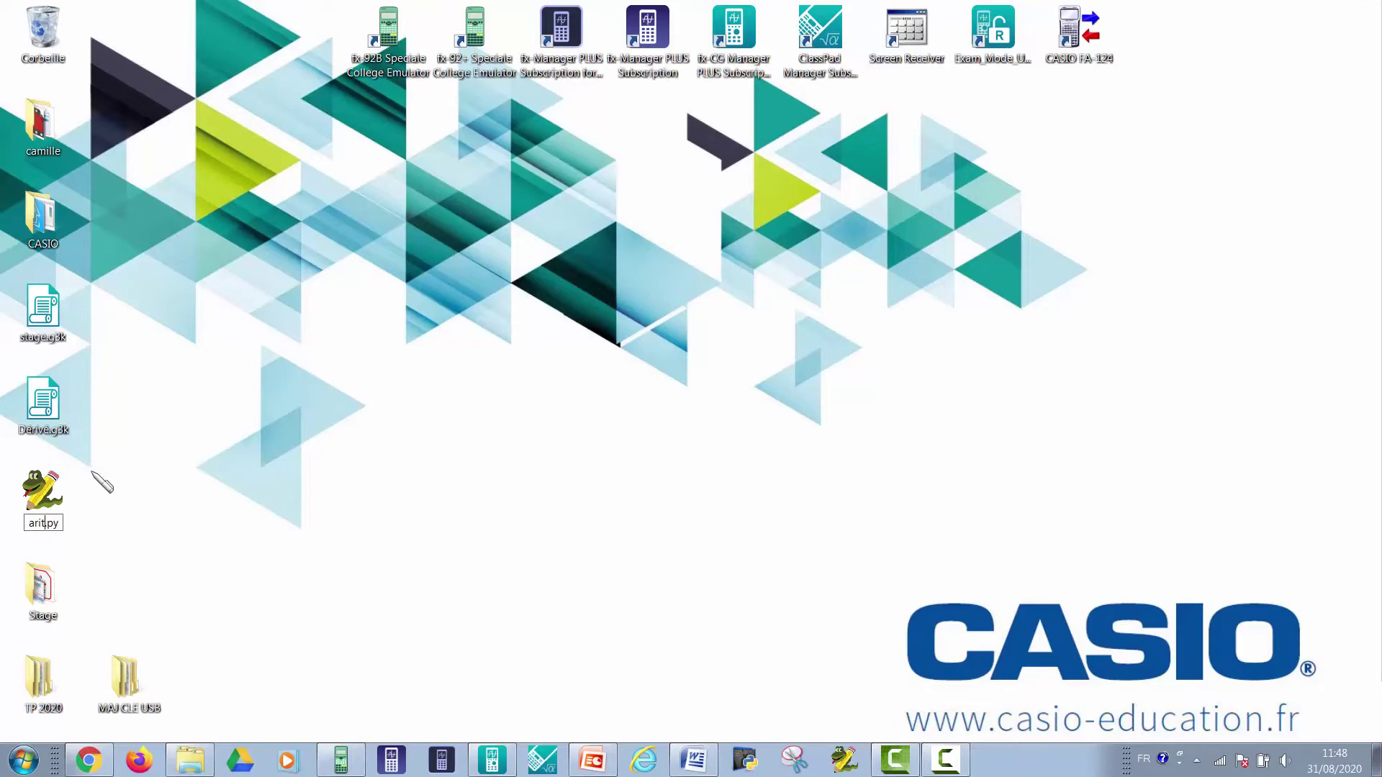
text(2)
key(Return)
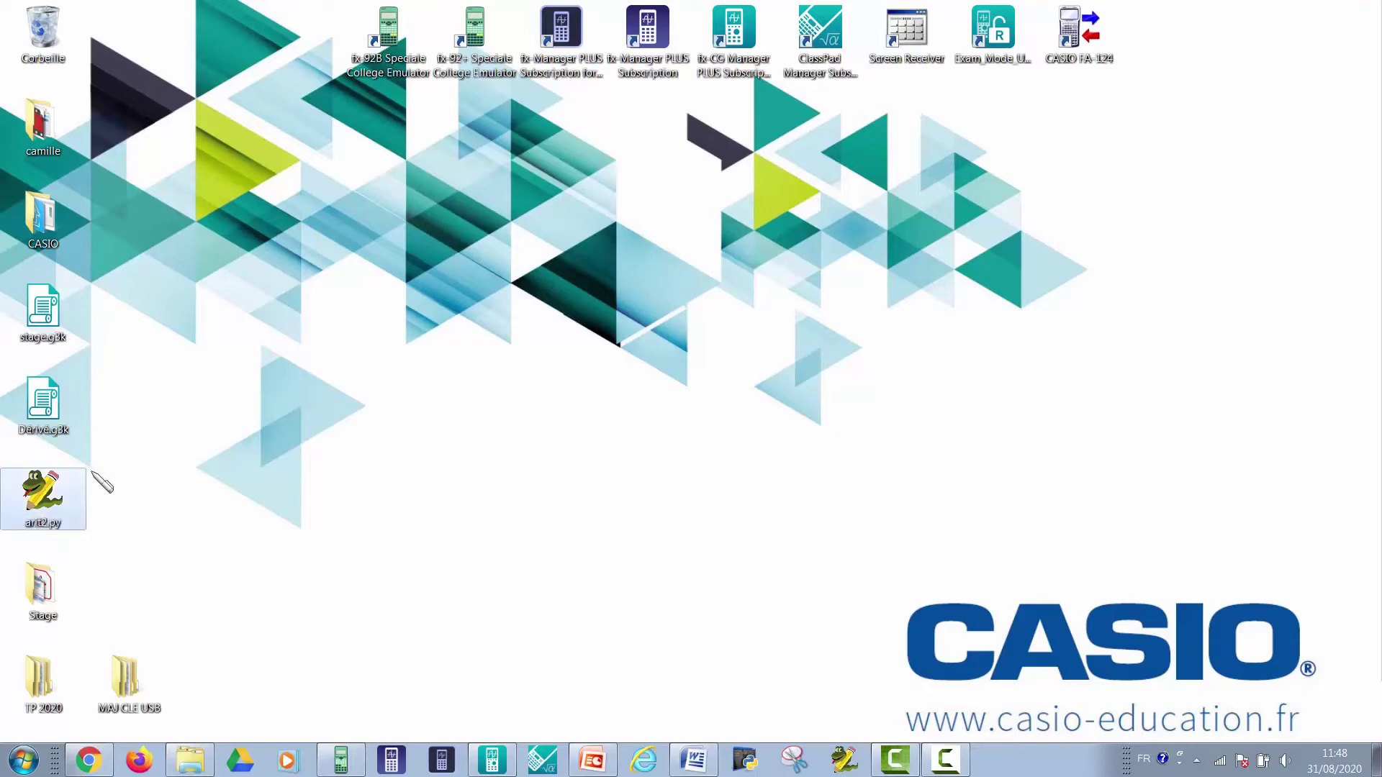
- Switch back to fx-CG Manager PLUS, return to the memory manager and start importing a file from the computer
click(475, 760)
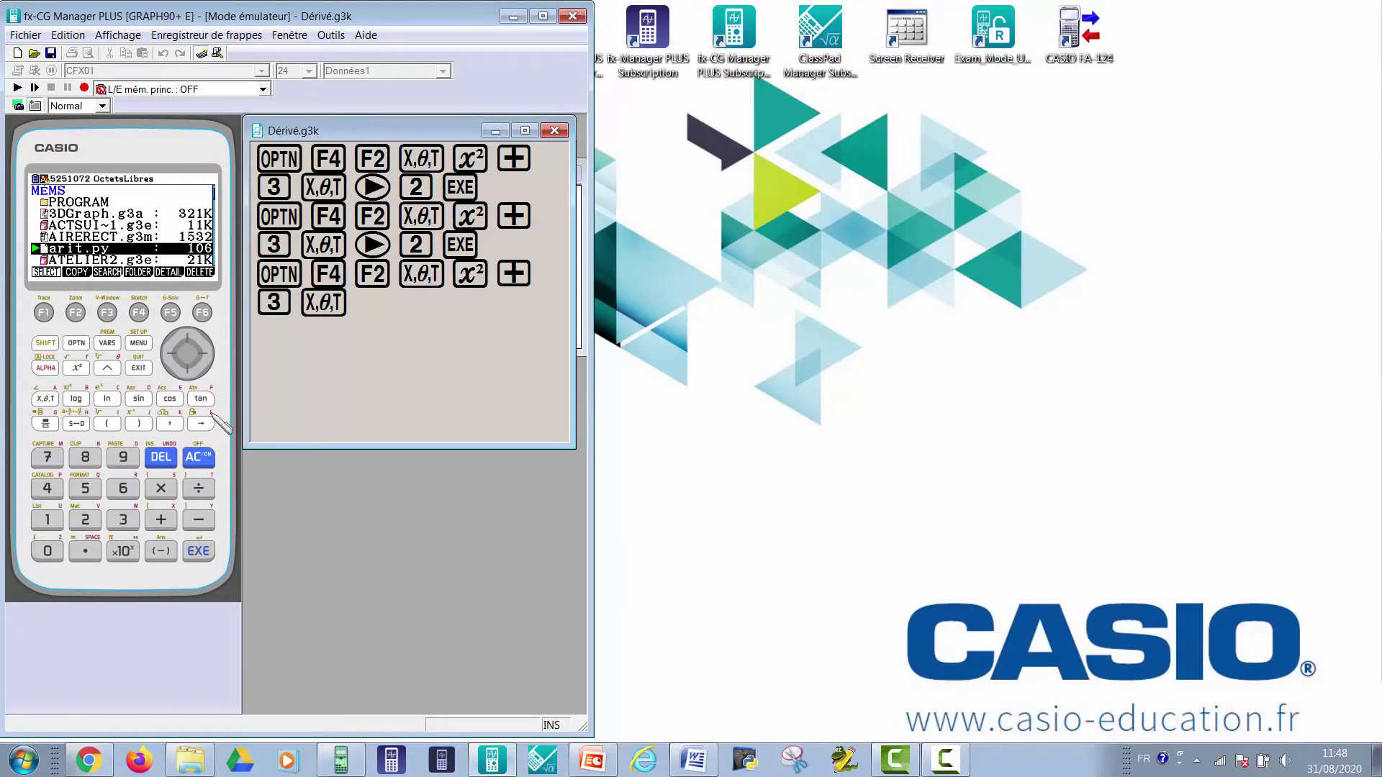
click(132, 367)
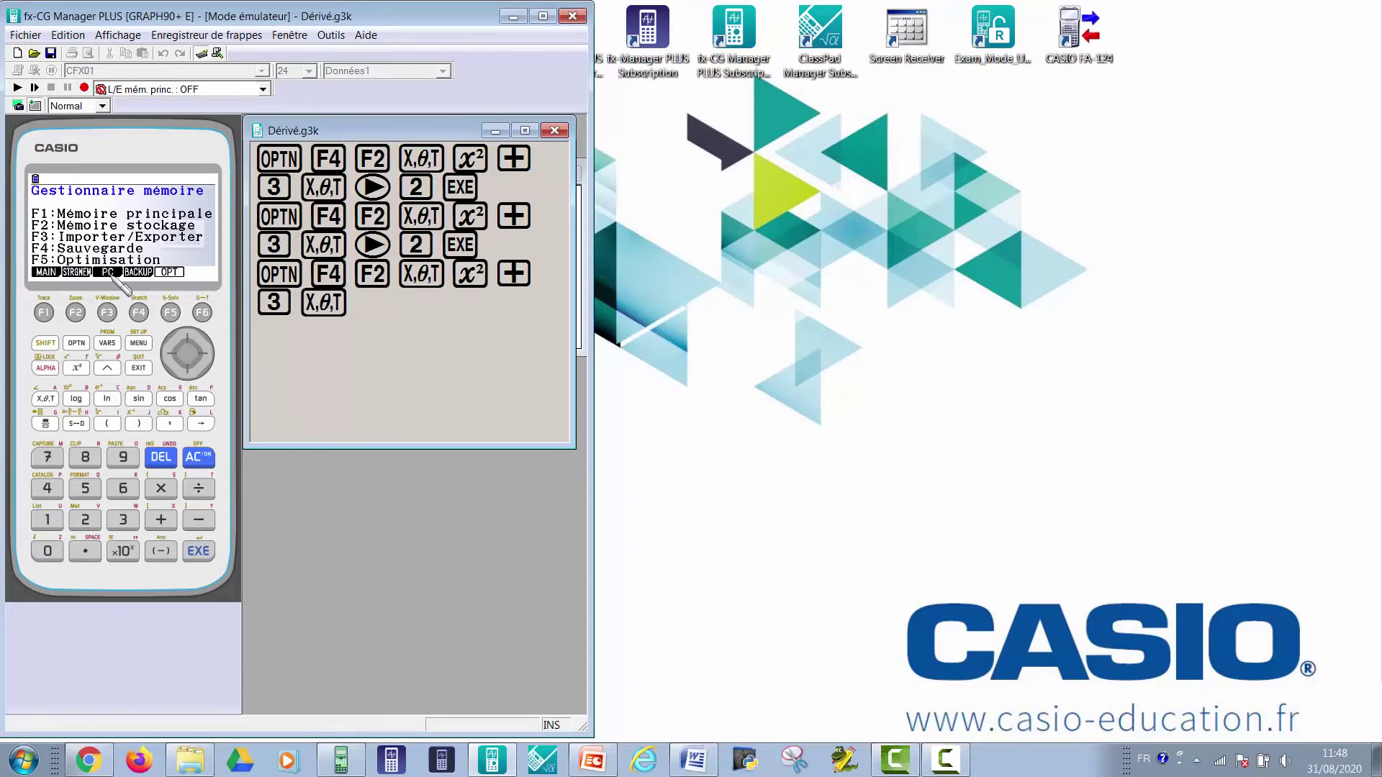
click(108, 312)
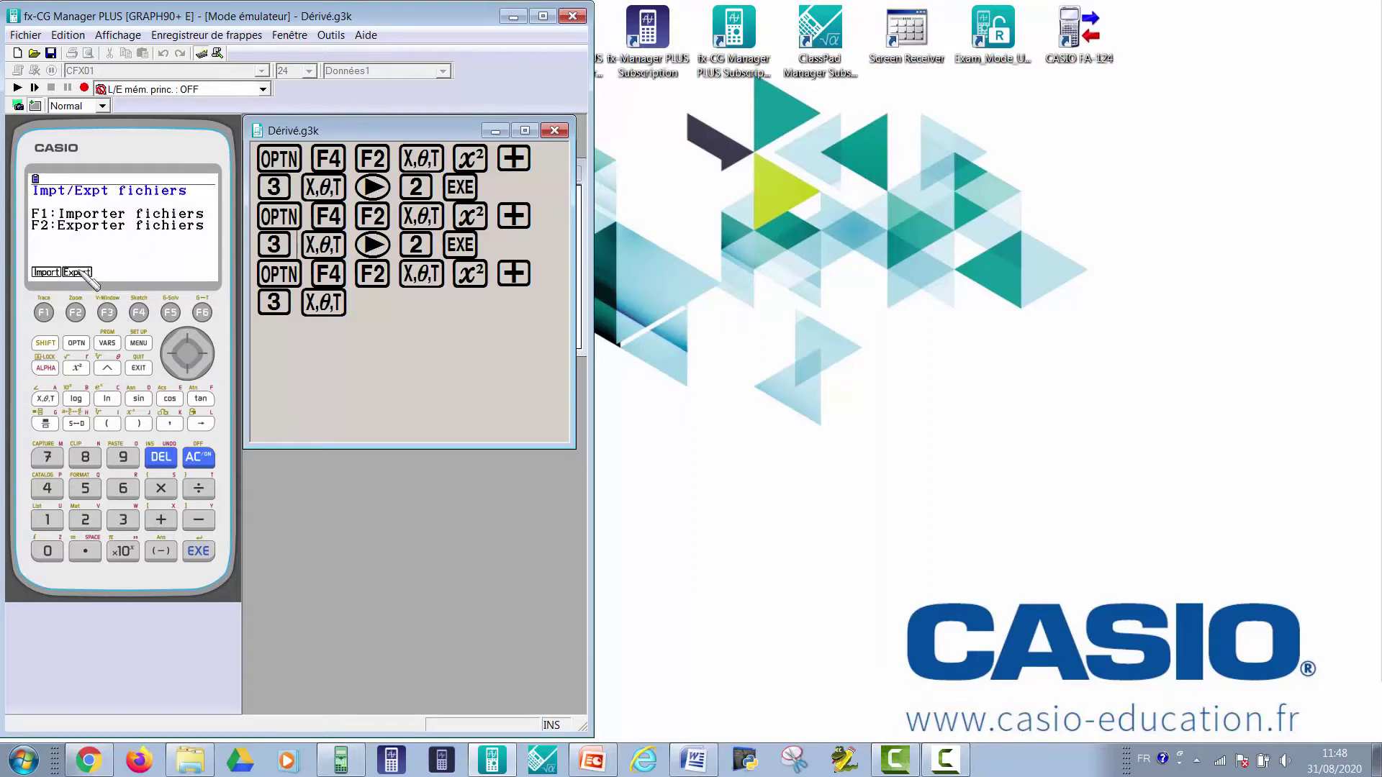
click(44, 313)
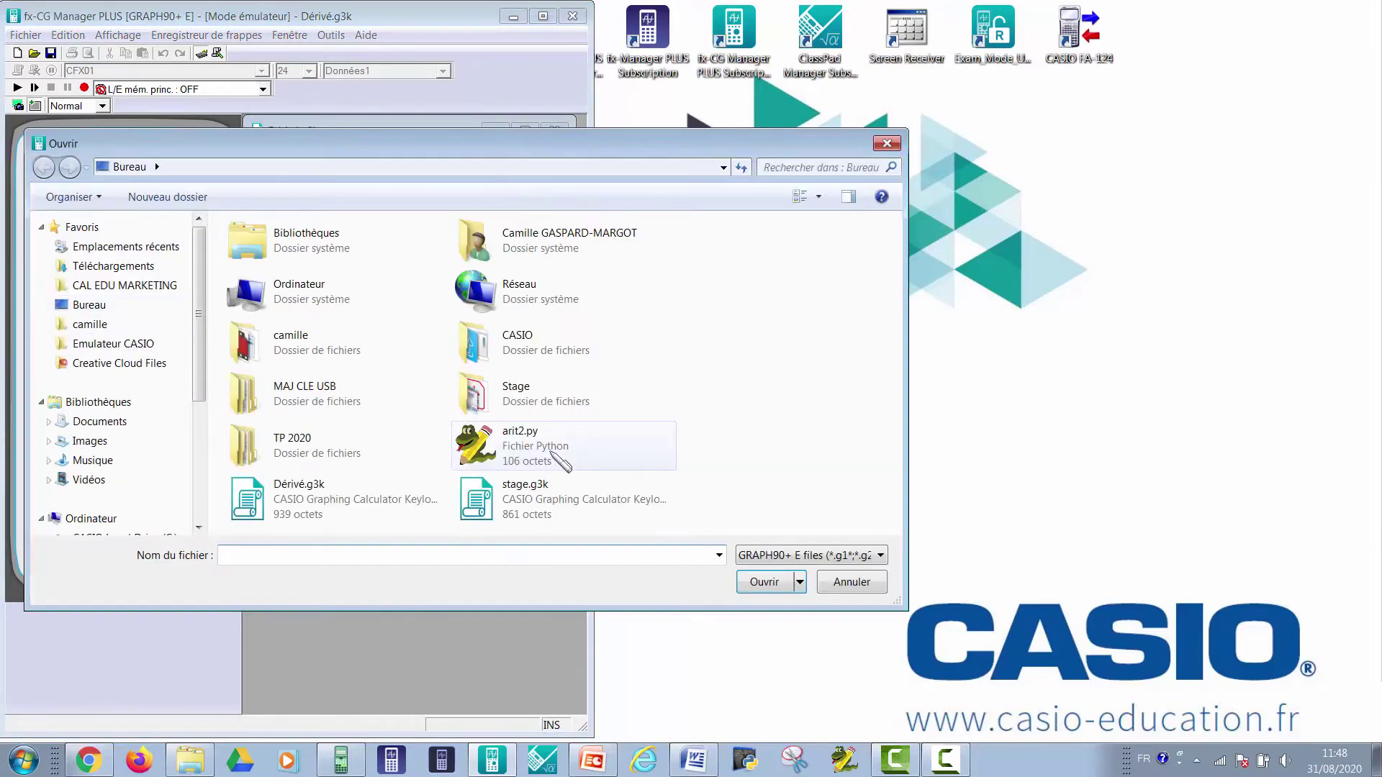
- Import arit2.py from the Bureau folder with the GRAPH90+ E files filter and save it in the calculator's ROOT folder
click(550, 453)
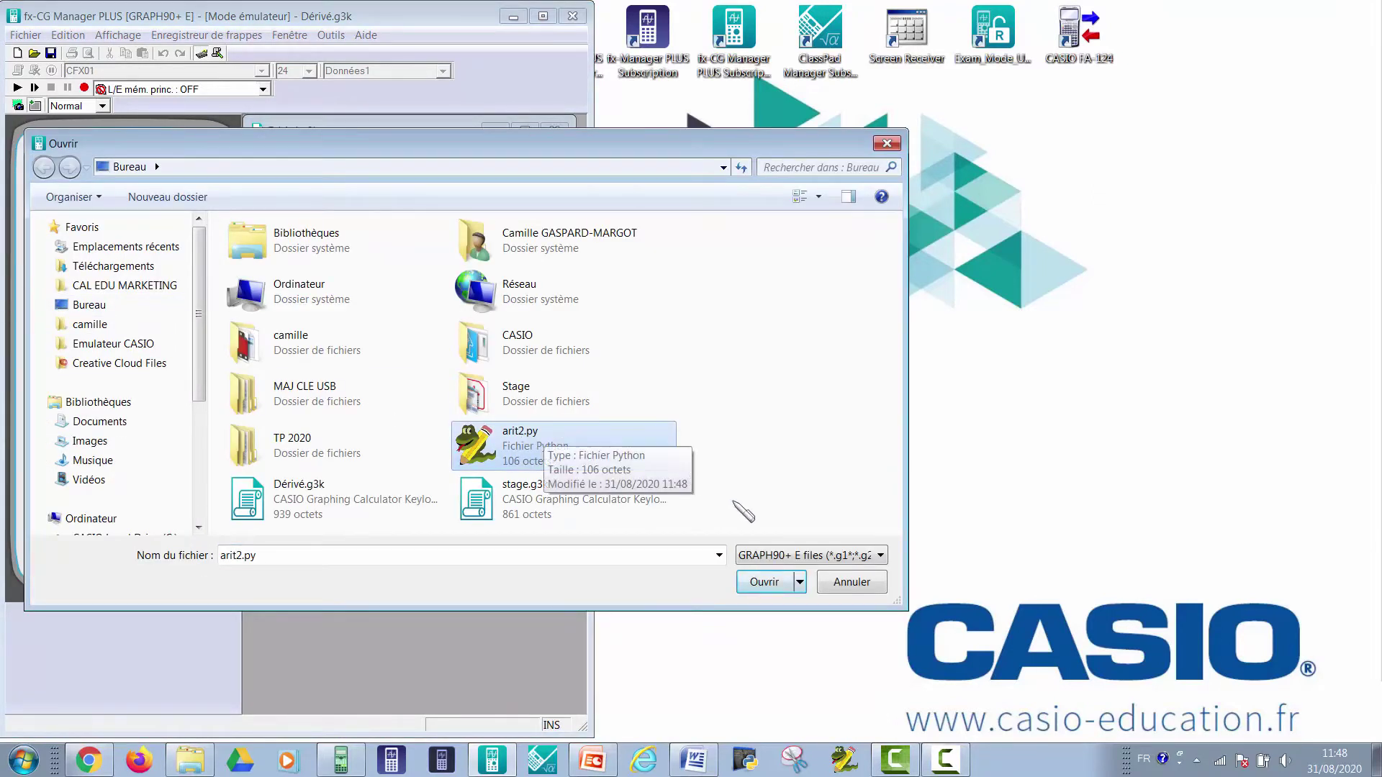
click(828, 556)
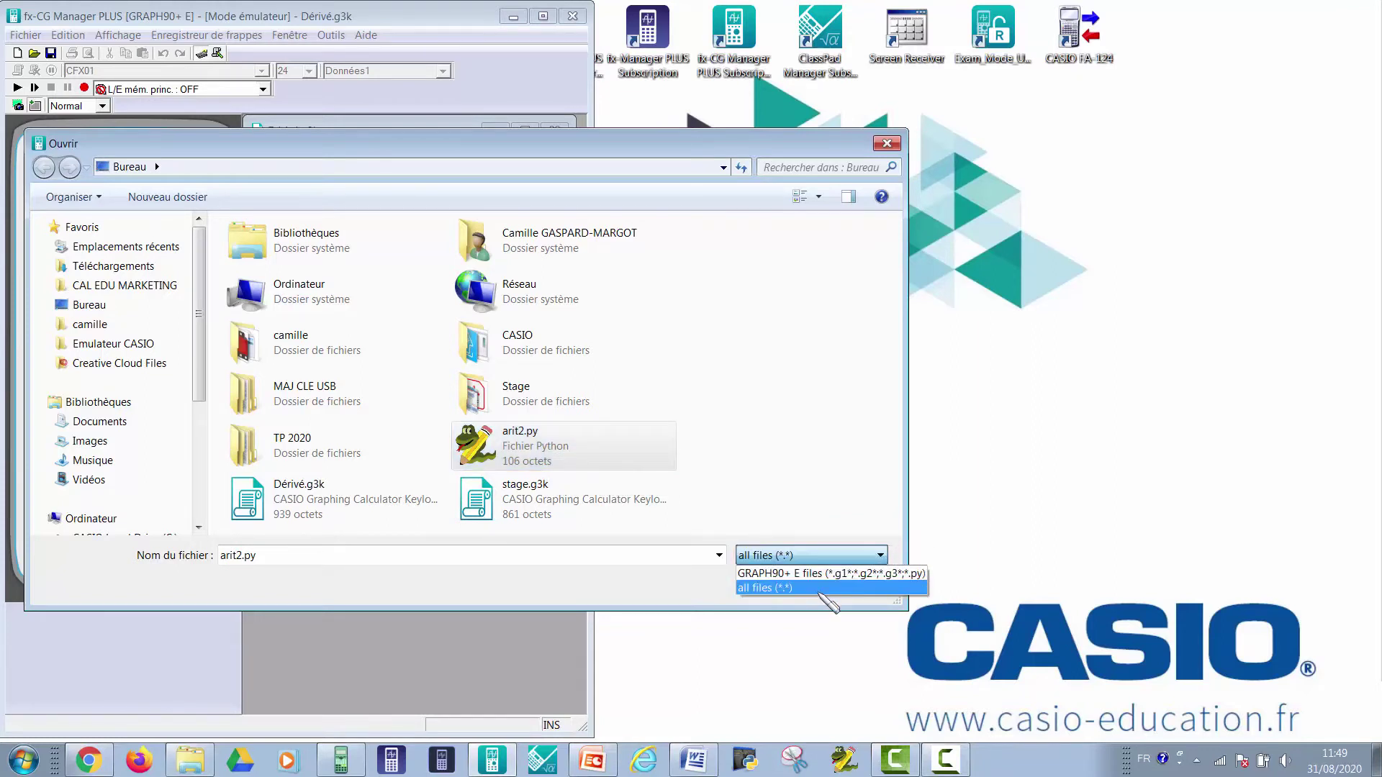
click(828, 573)
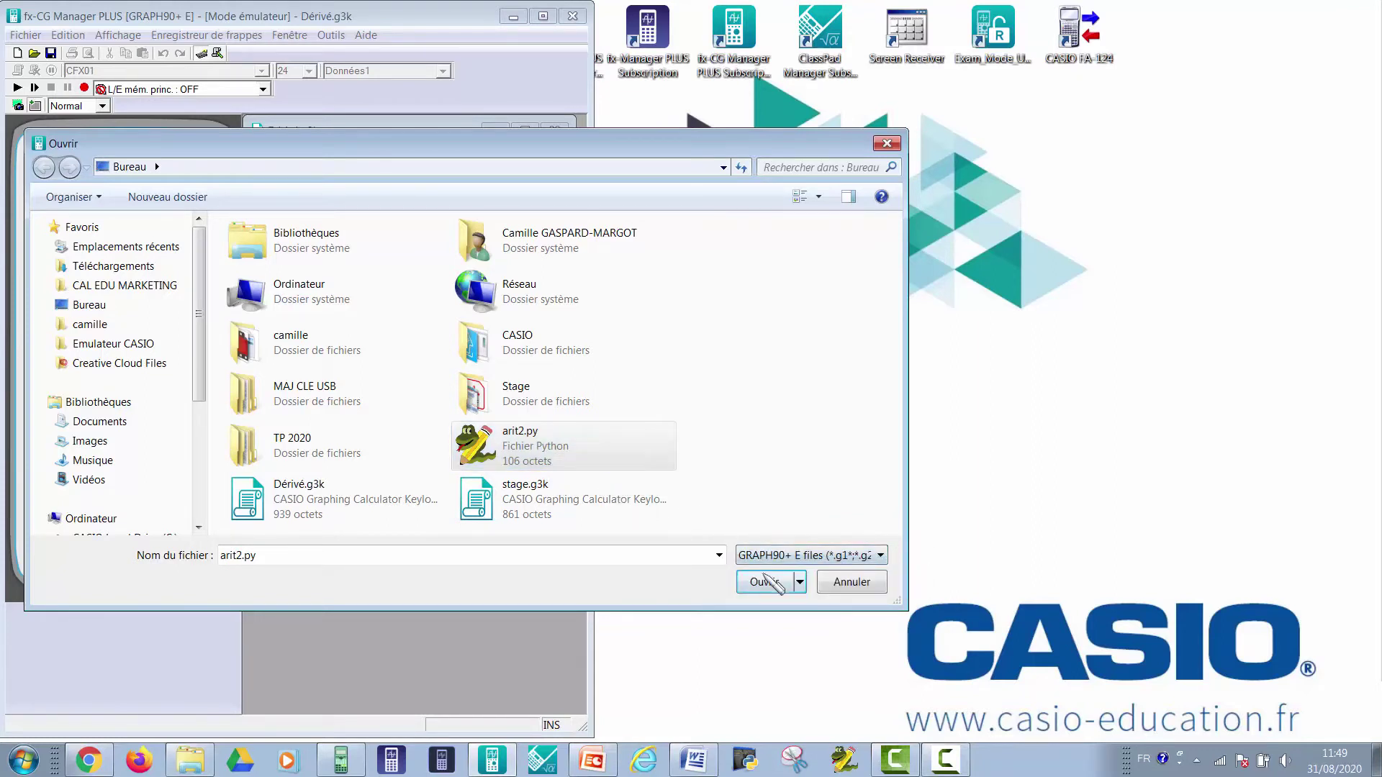
click(765, 581)
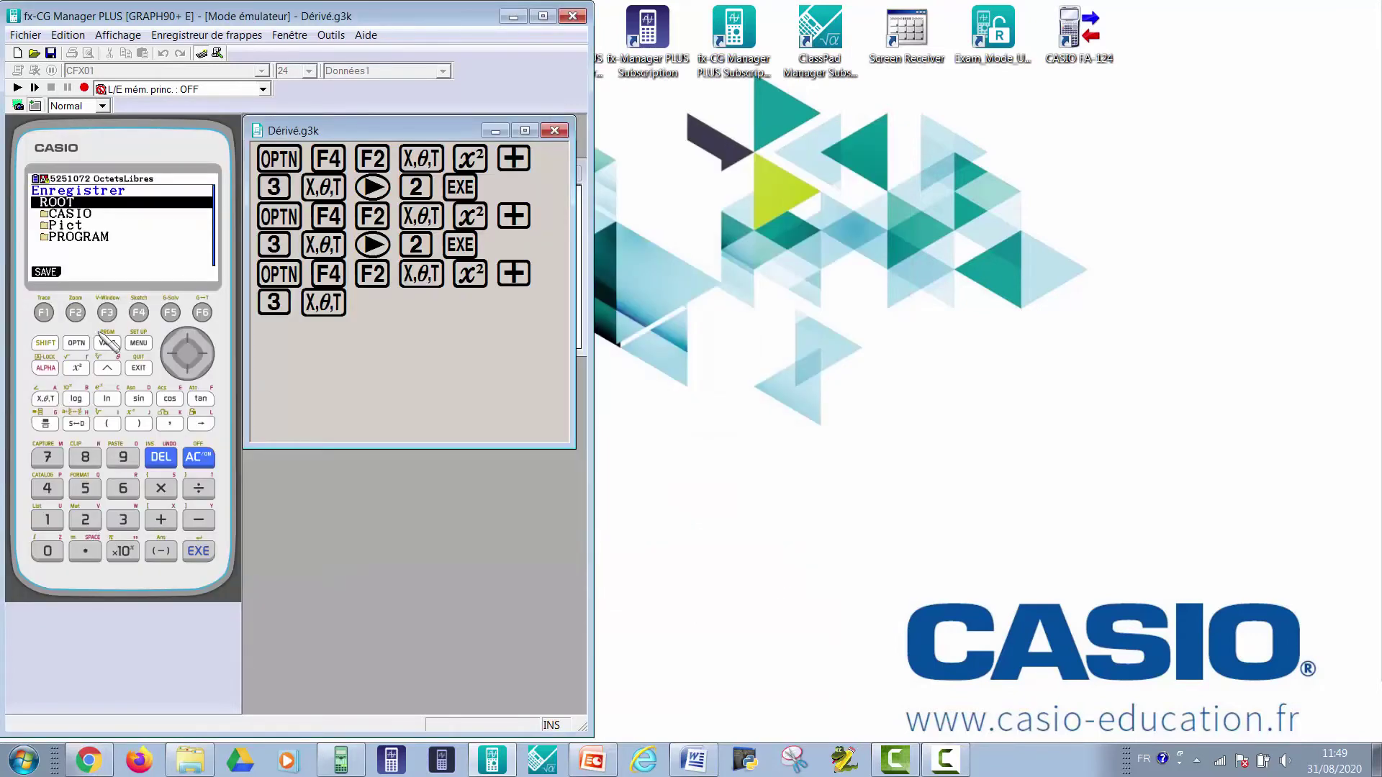
click(48, 317)
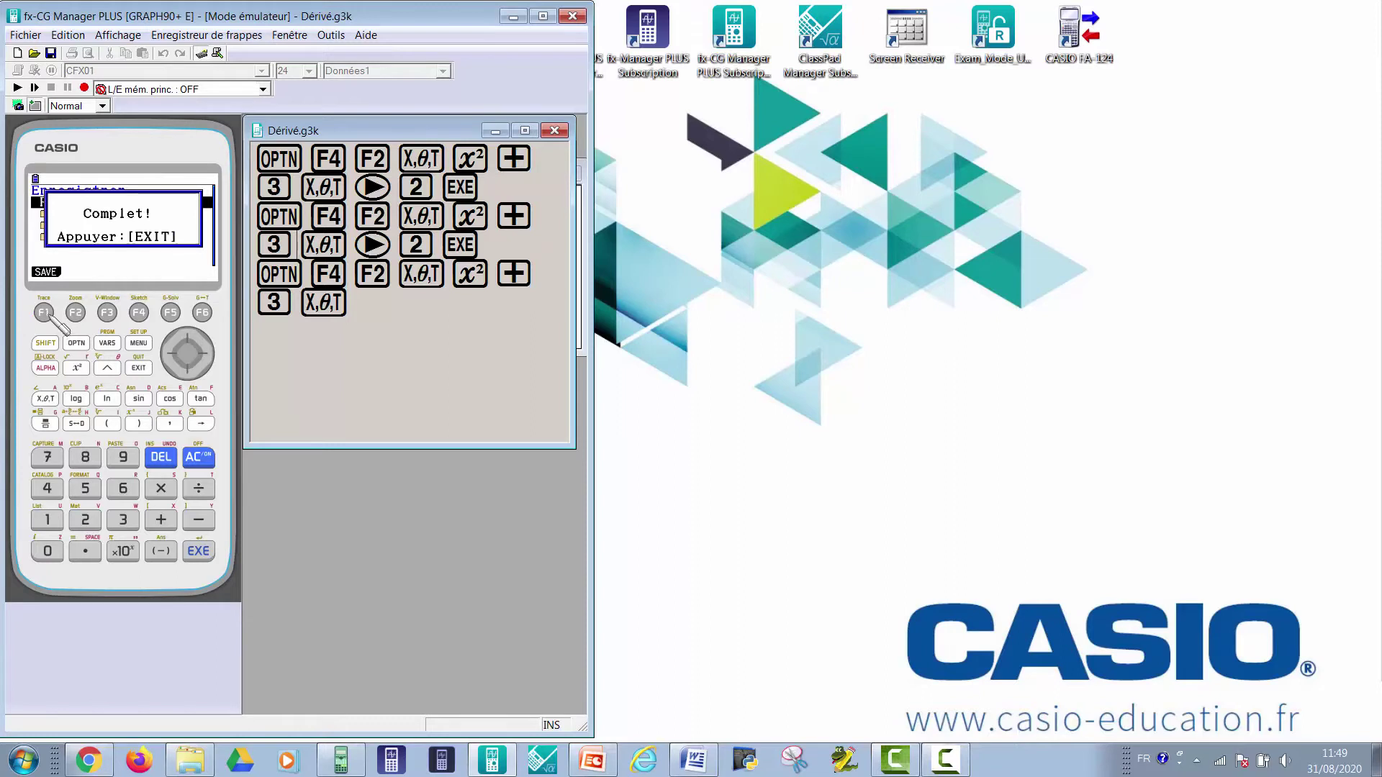
click(137, 366)
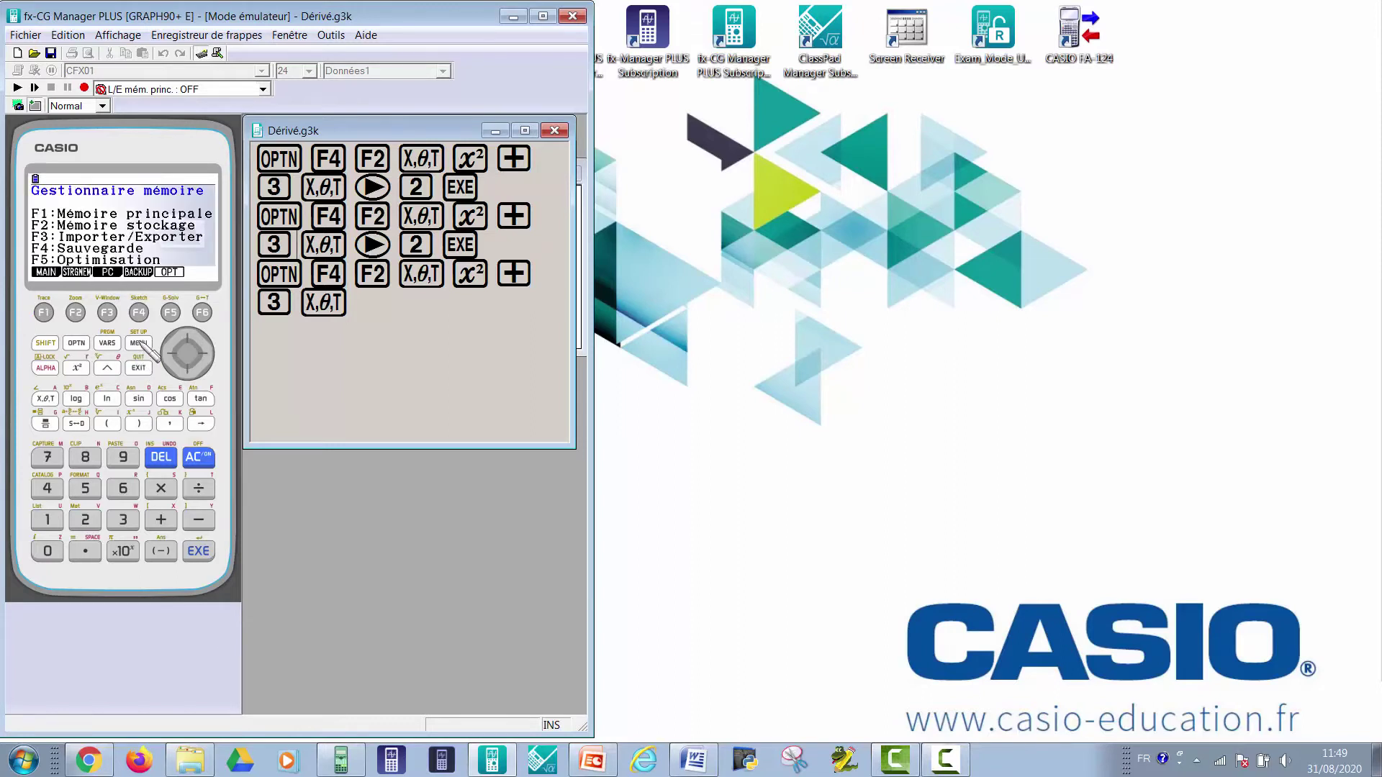
- Open the Python application from the calculator's main menu and highlight arit2.py in its file list
click(139, 343)
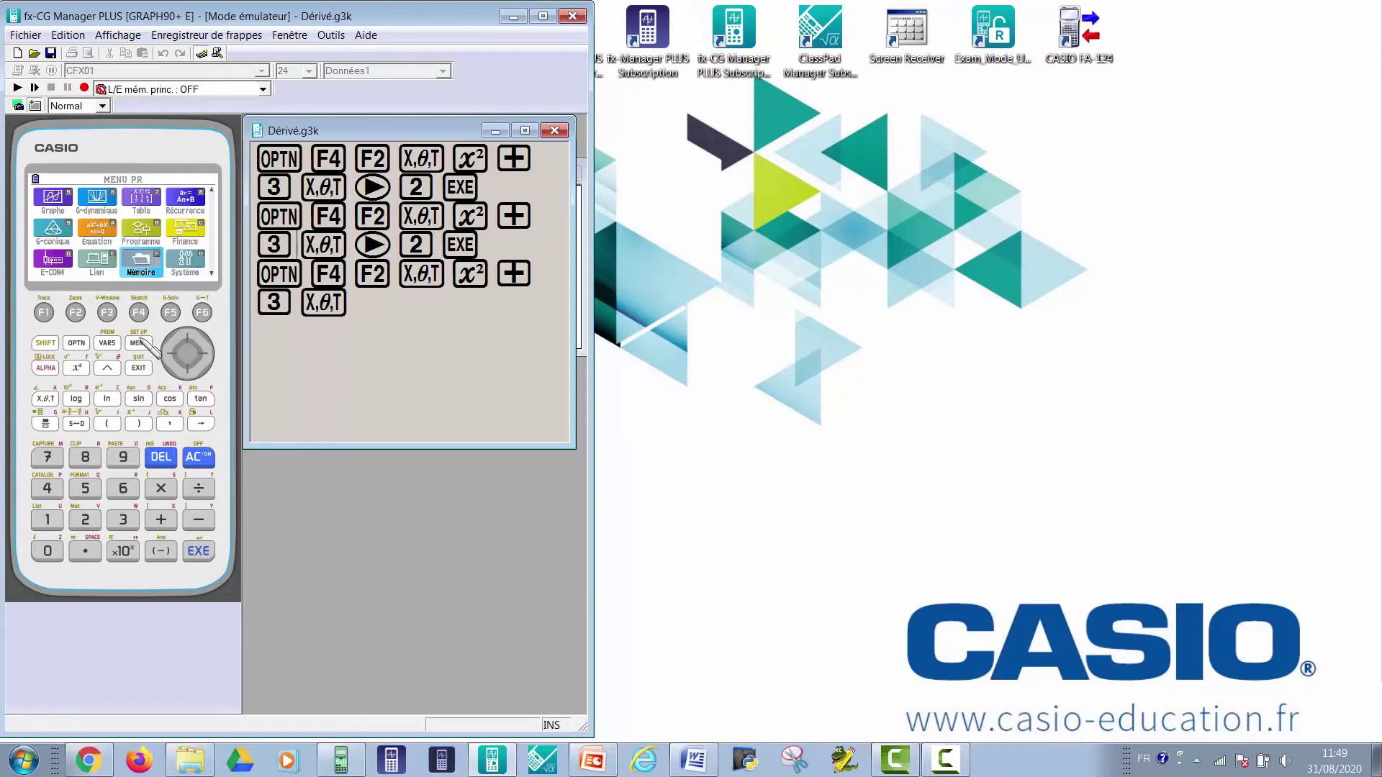
key(Left)
key(Left)
key(Return)
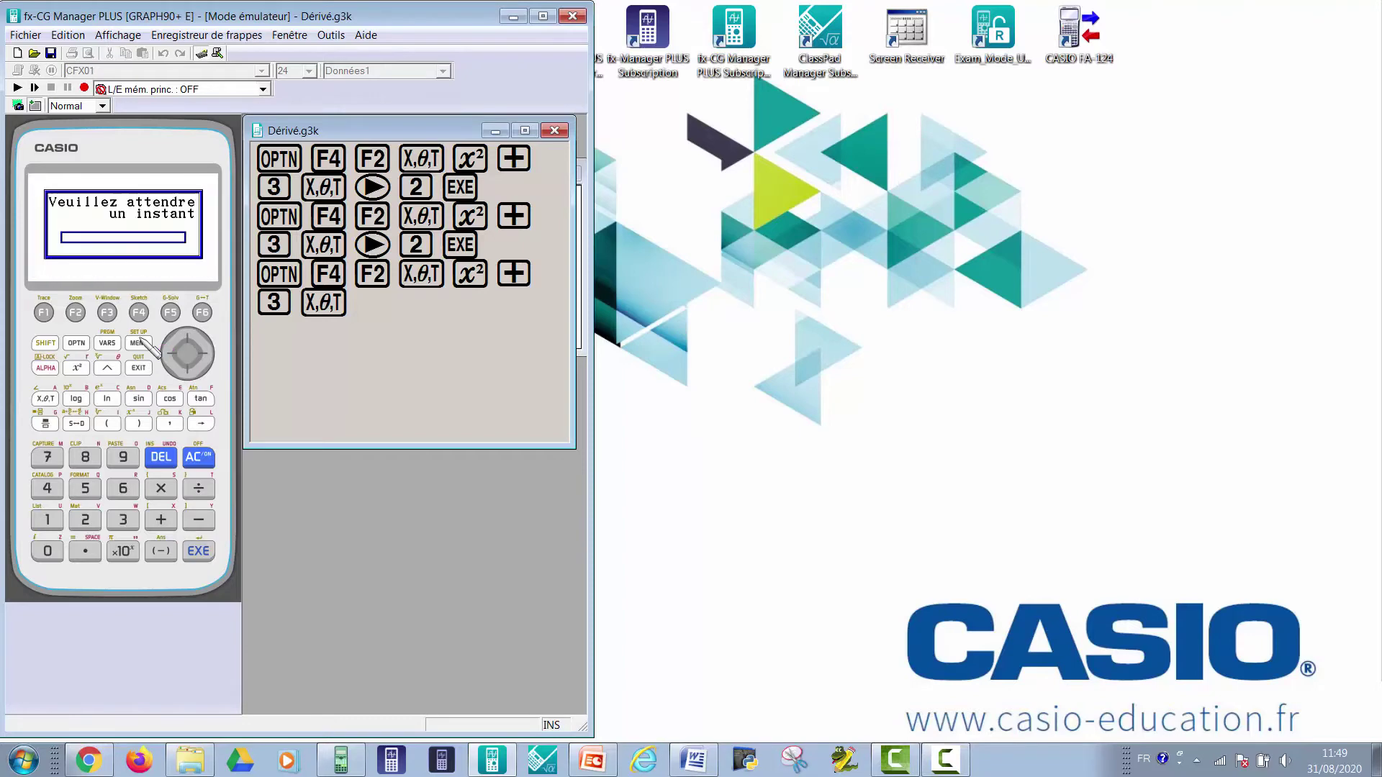
key(Down)
key(Down)
key(Down)
key(Down)
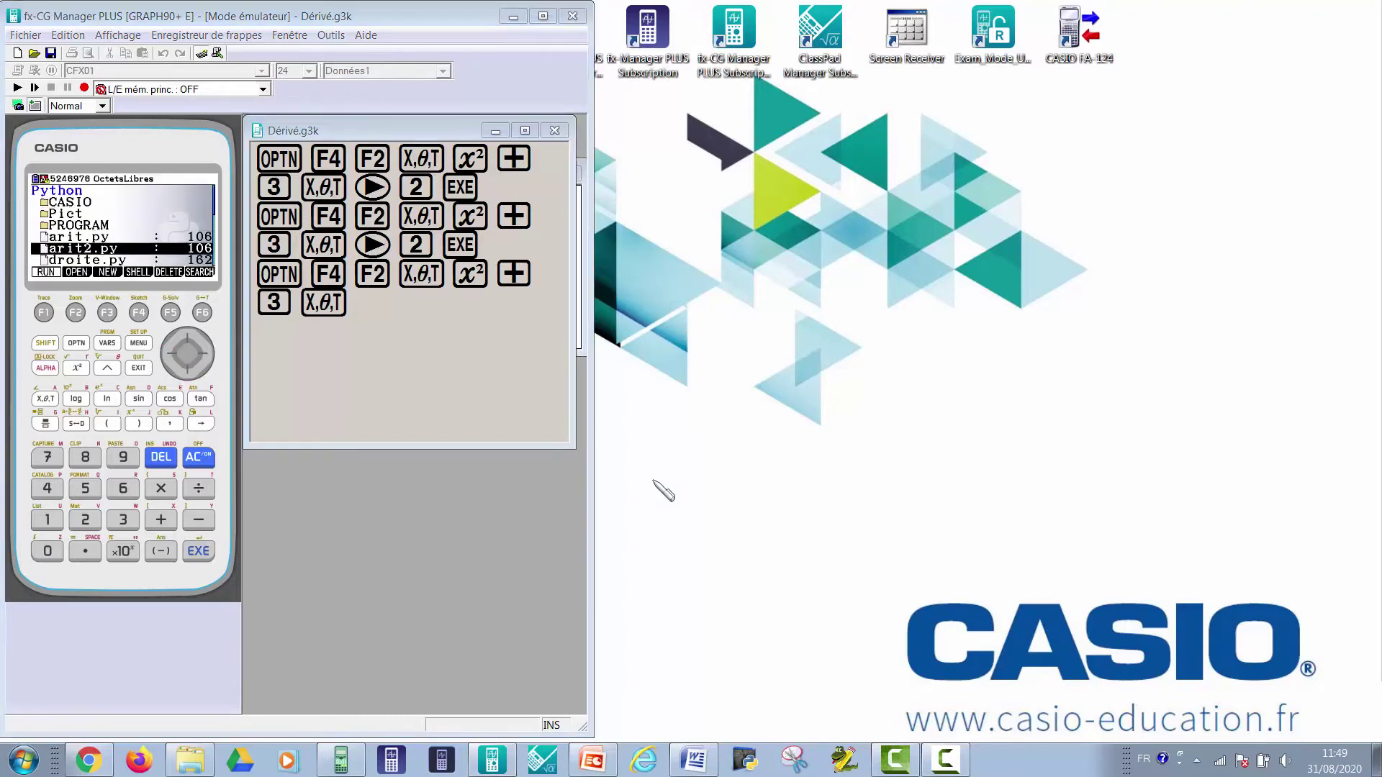
- View the PowerPoint slide on transferring data to the USB key, go back one slide and return to fx-CG Manager PLUS
click(607, 767)
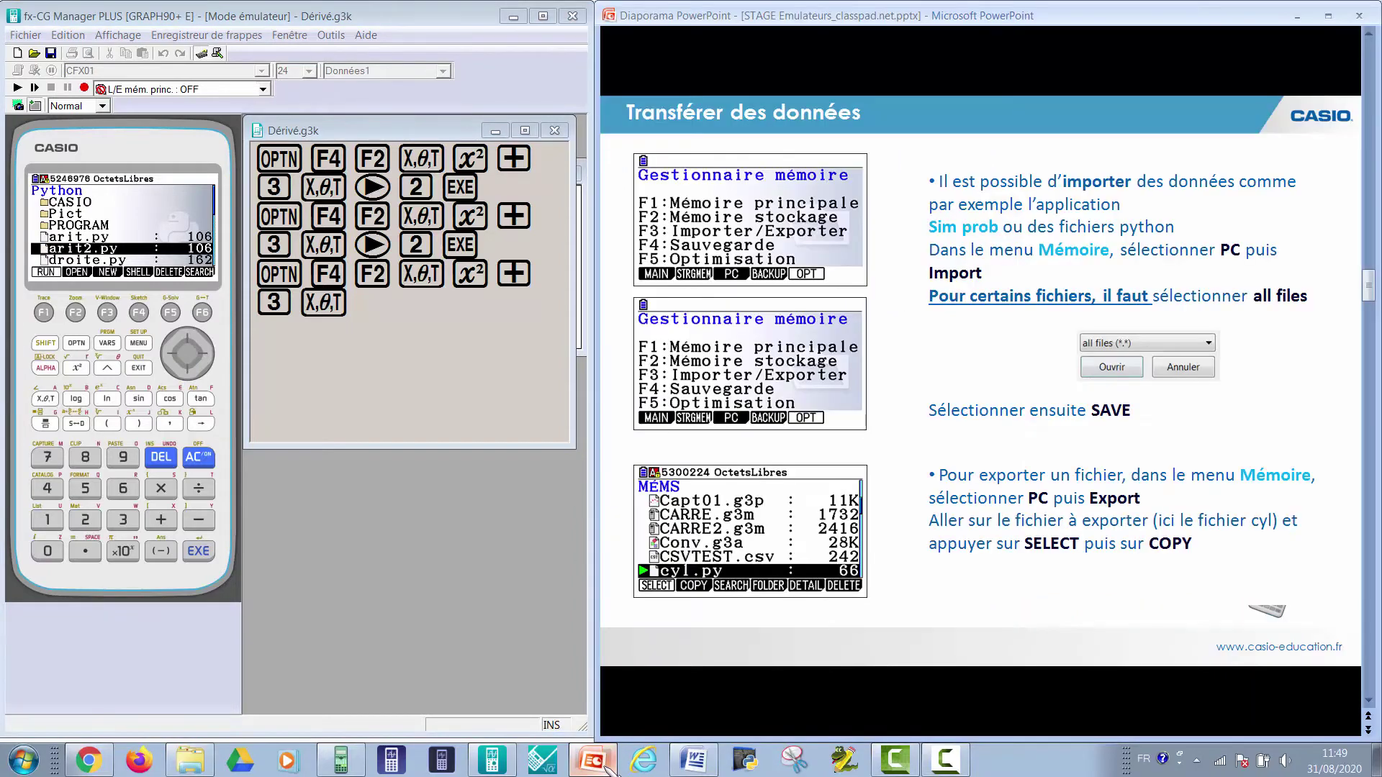
click(812, 440)
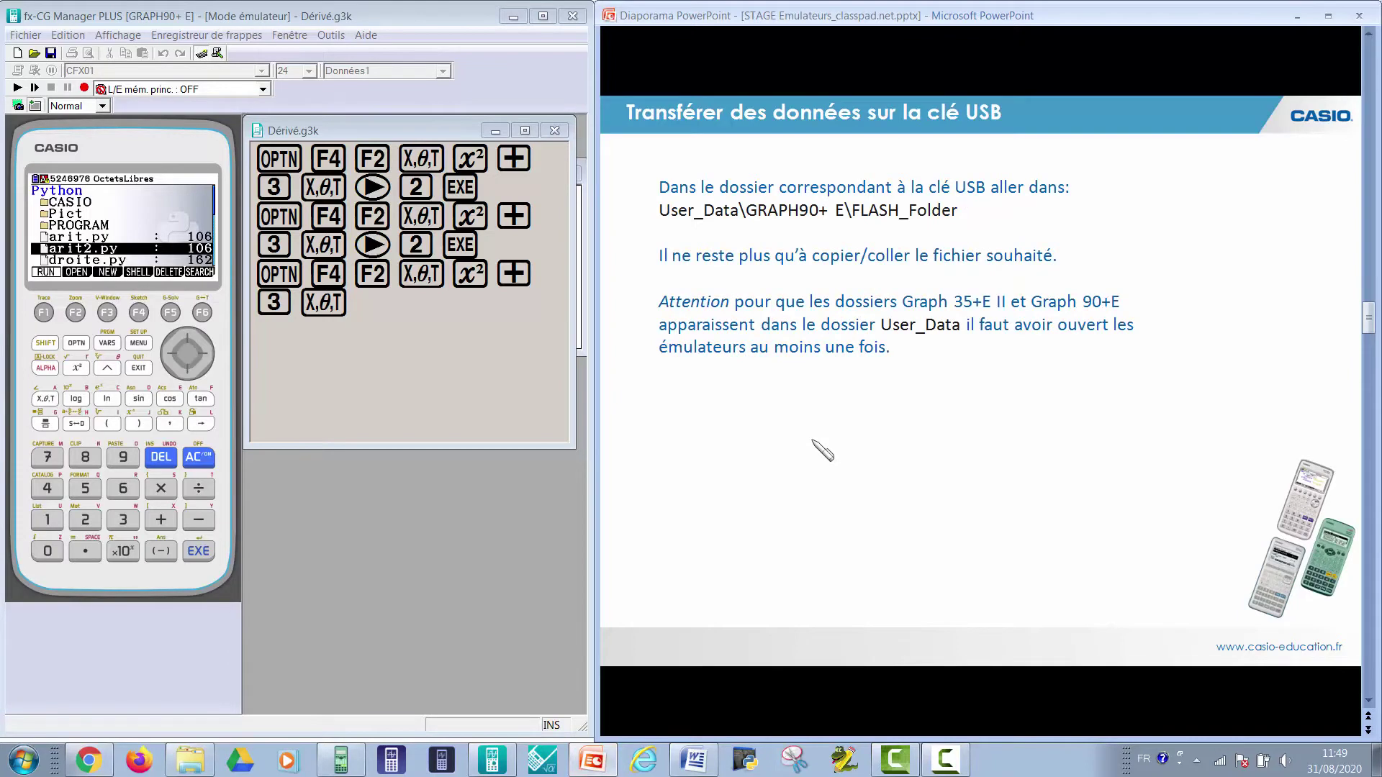
scroll(812, 441, up, 1)
click(571, 300)
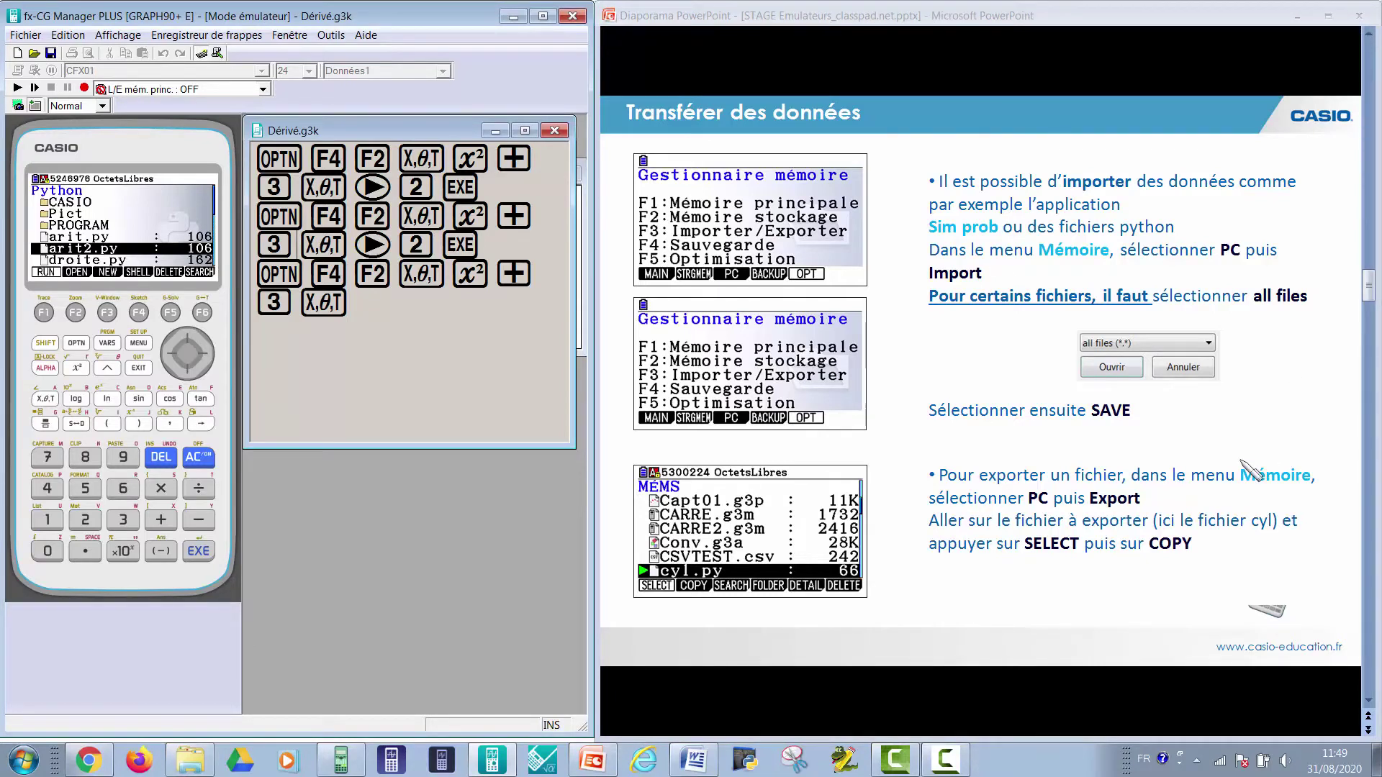
- Set the calculator screen's size to Large 2 and widen the emulator window to about twice its width
right_click(193, 156)
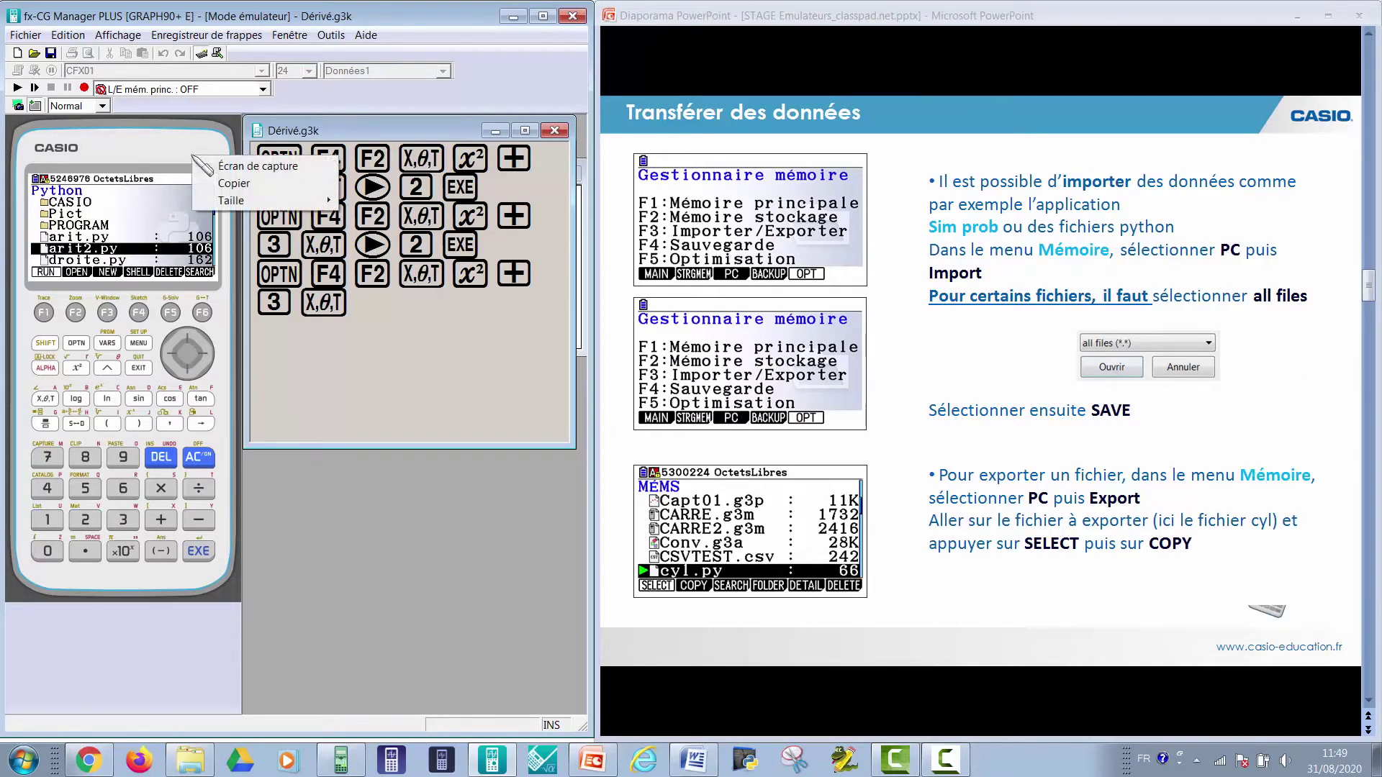
mouse_move(232, 201)
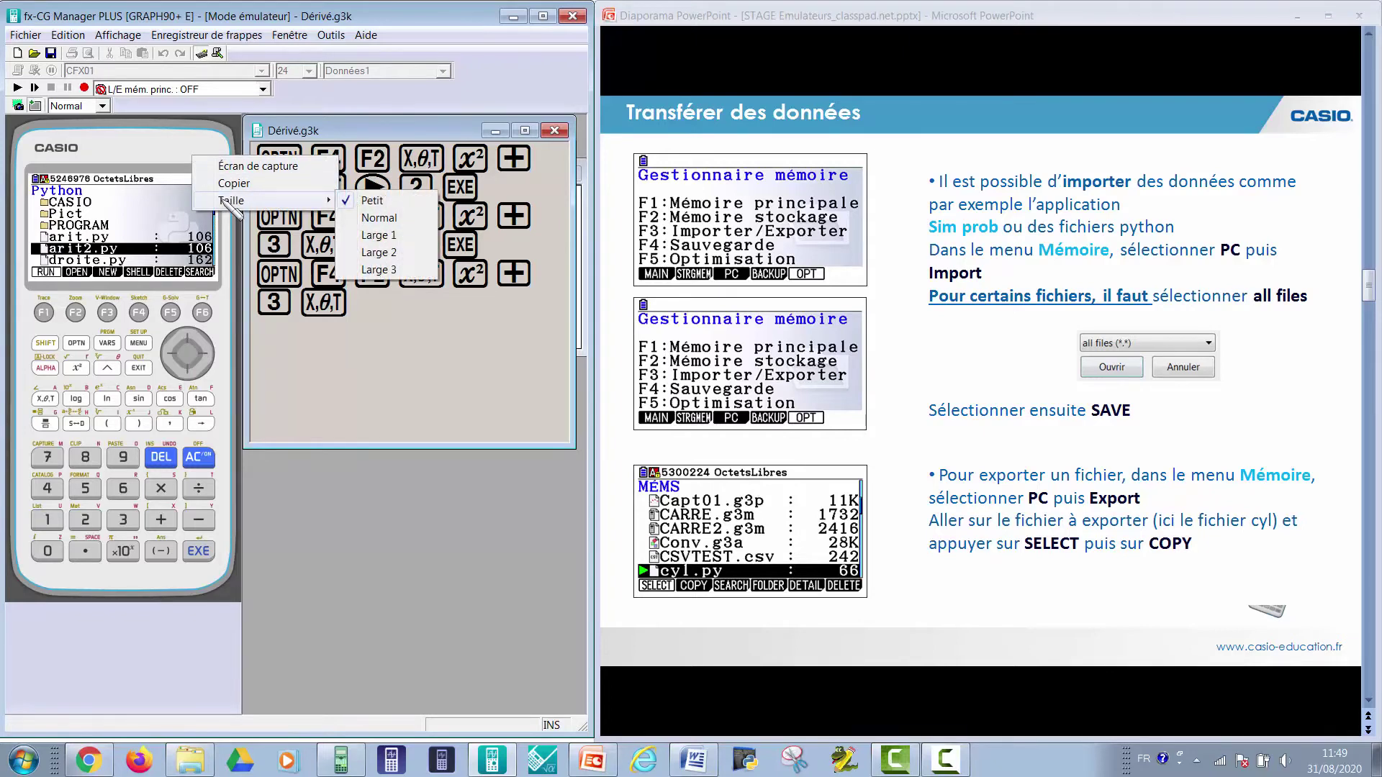
click(376, 252)
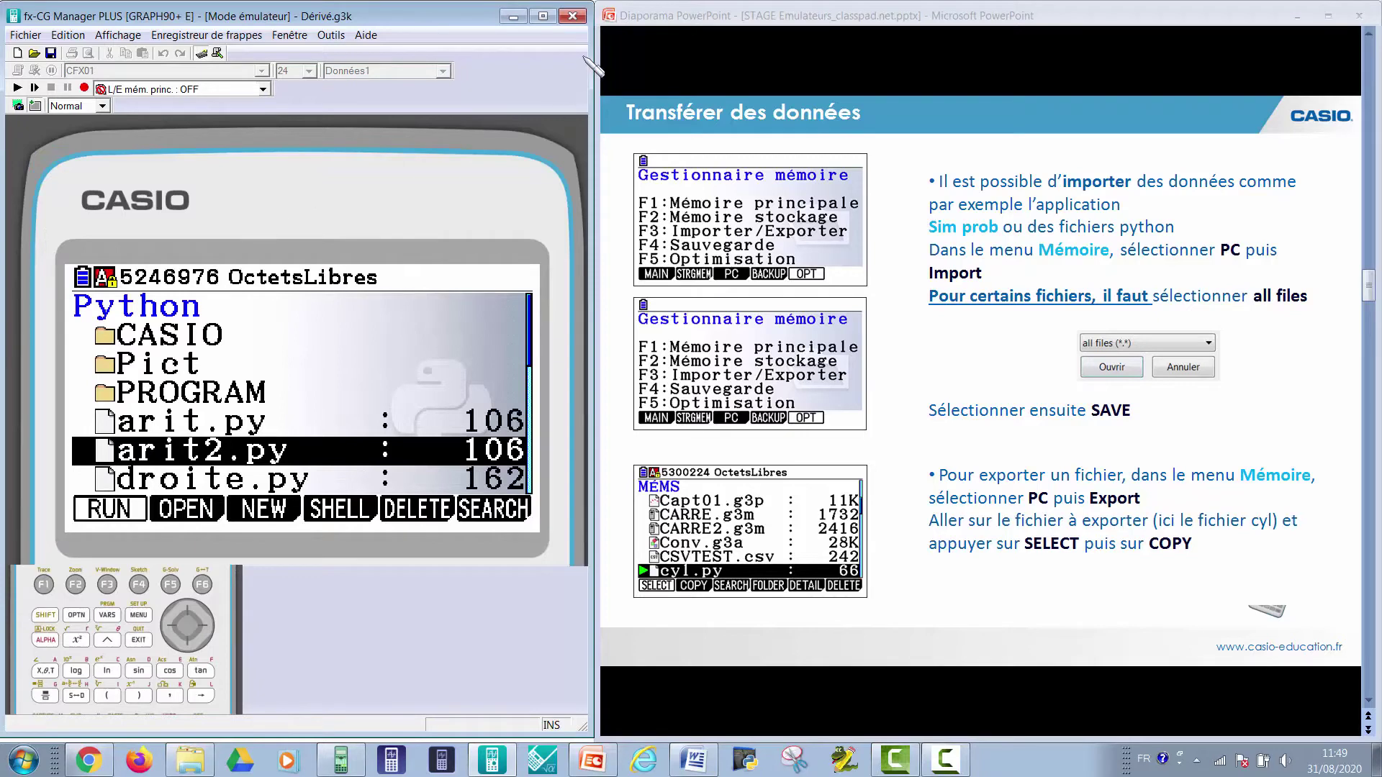
drag(589, 60, 1172, 61)
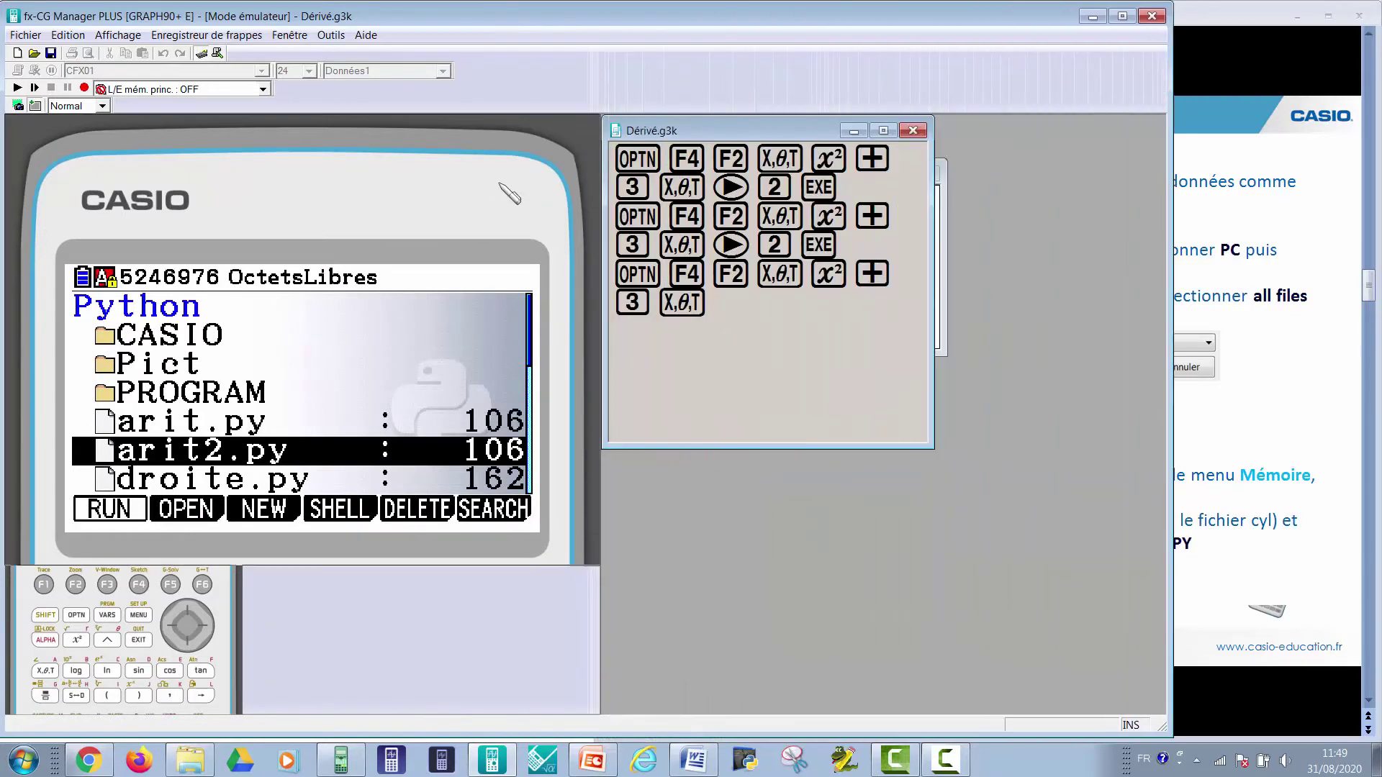
- Detach the calculator screen beside the keypad and set the keypad's size to Large 2
drag(504, 191, 857, 244)
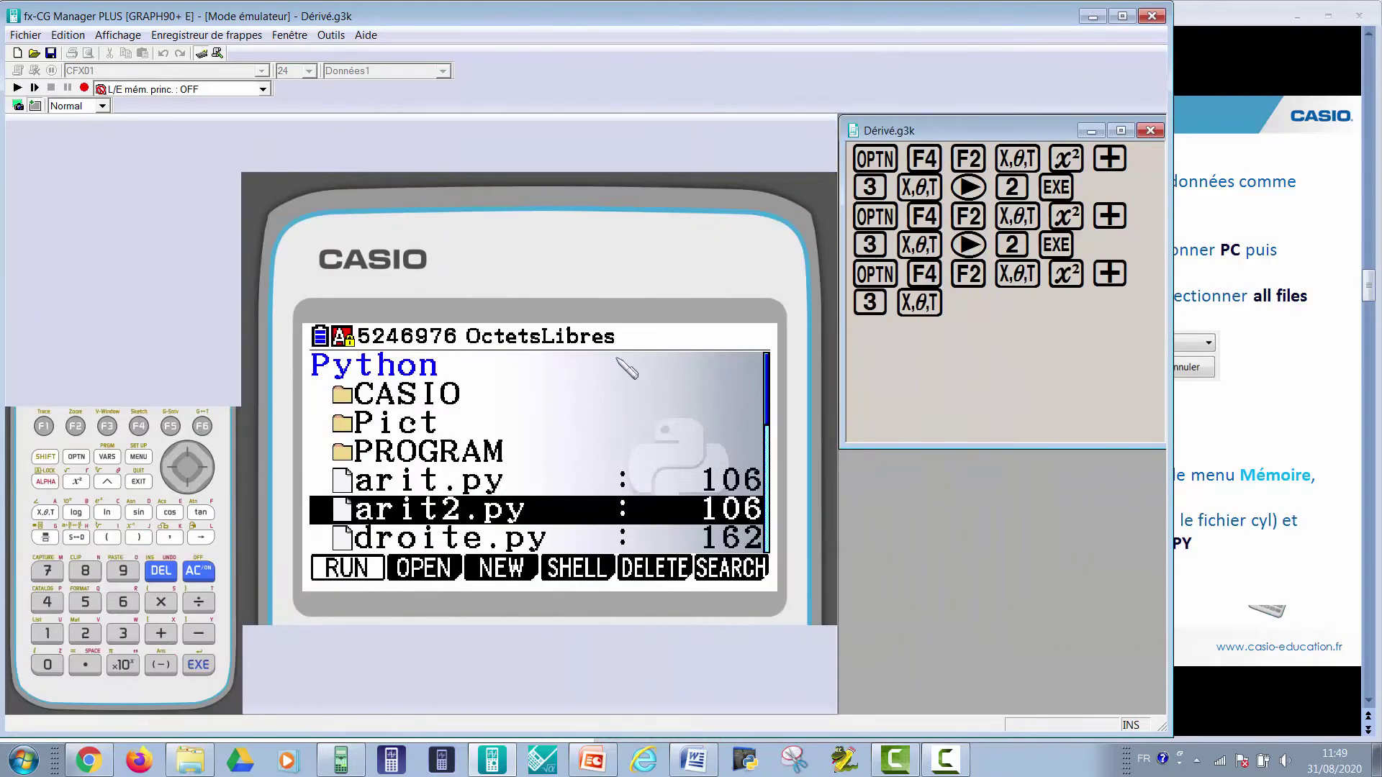
right_click(228, 468)
mouse_move(251, 468)
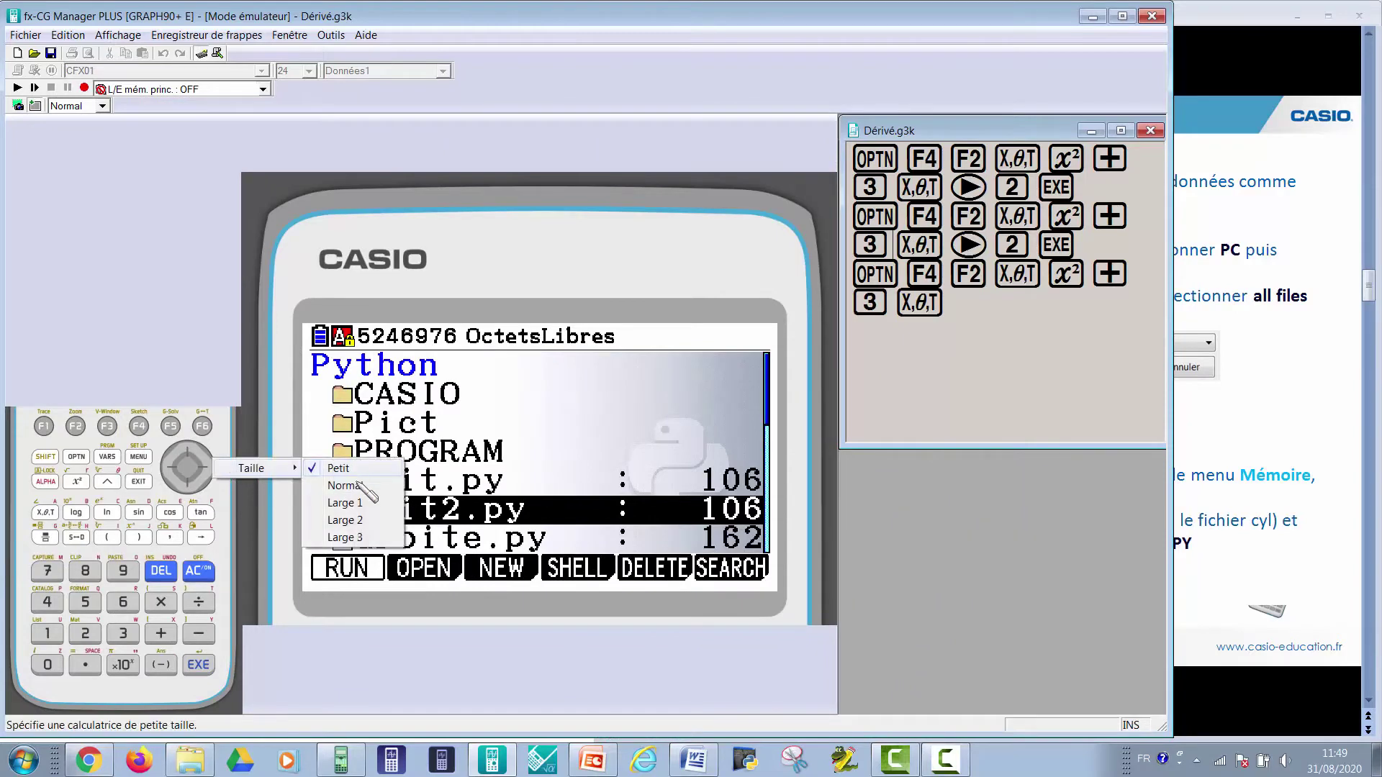
click(375, 520)
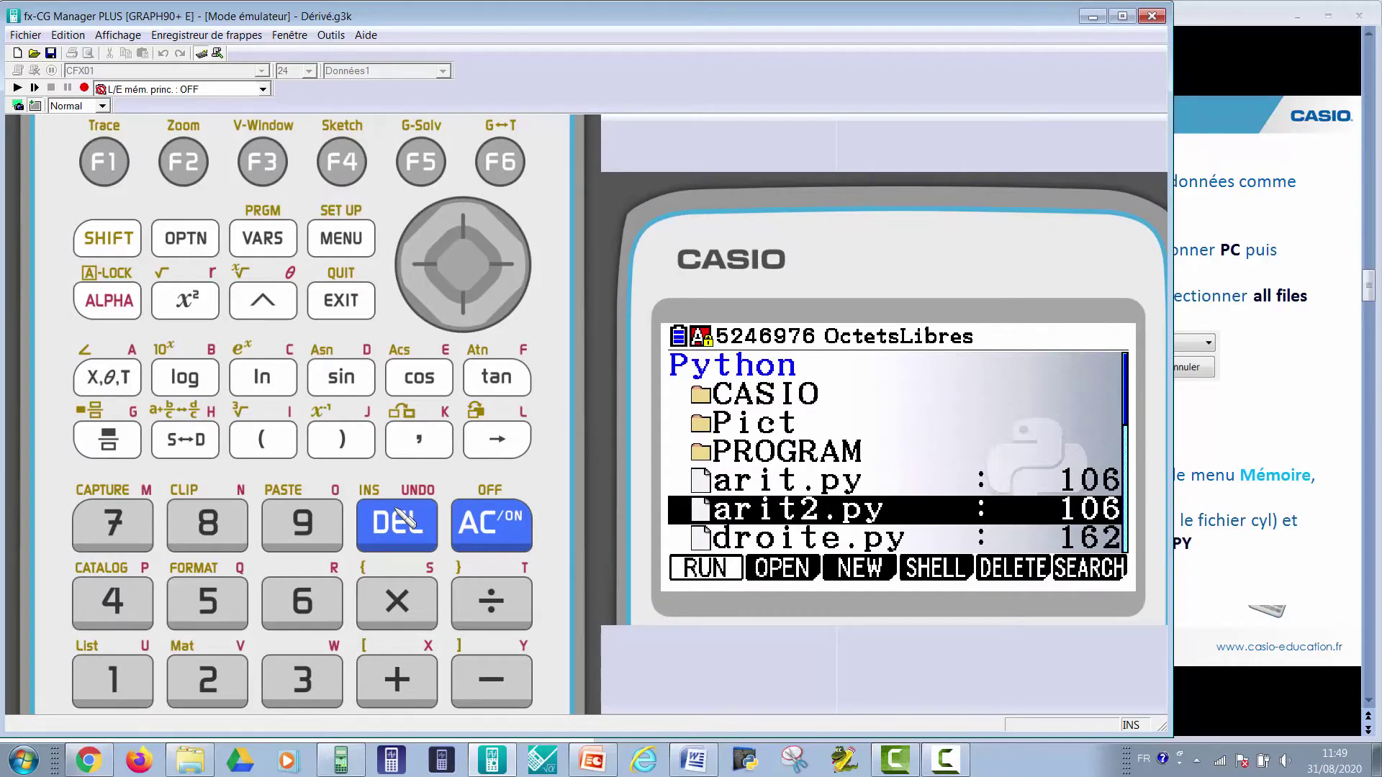
- Set both the keypad and the calculator screen to Normal size and reattach the screen above the keypad
right_click(540, 316)
mouse_move(562, 330)
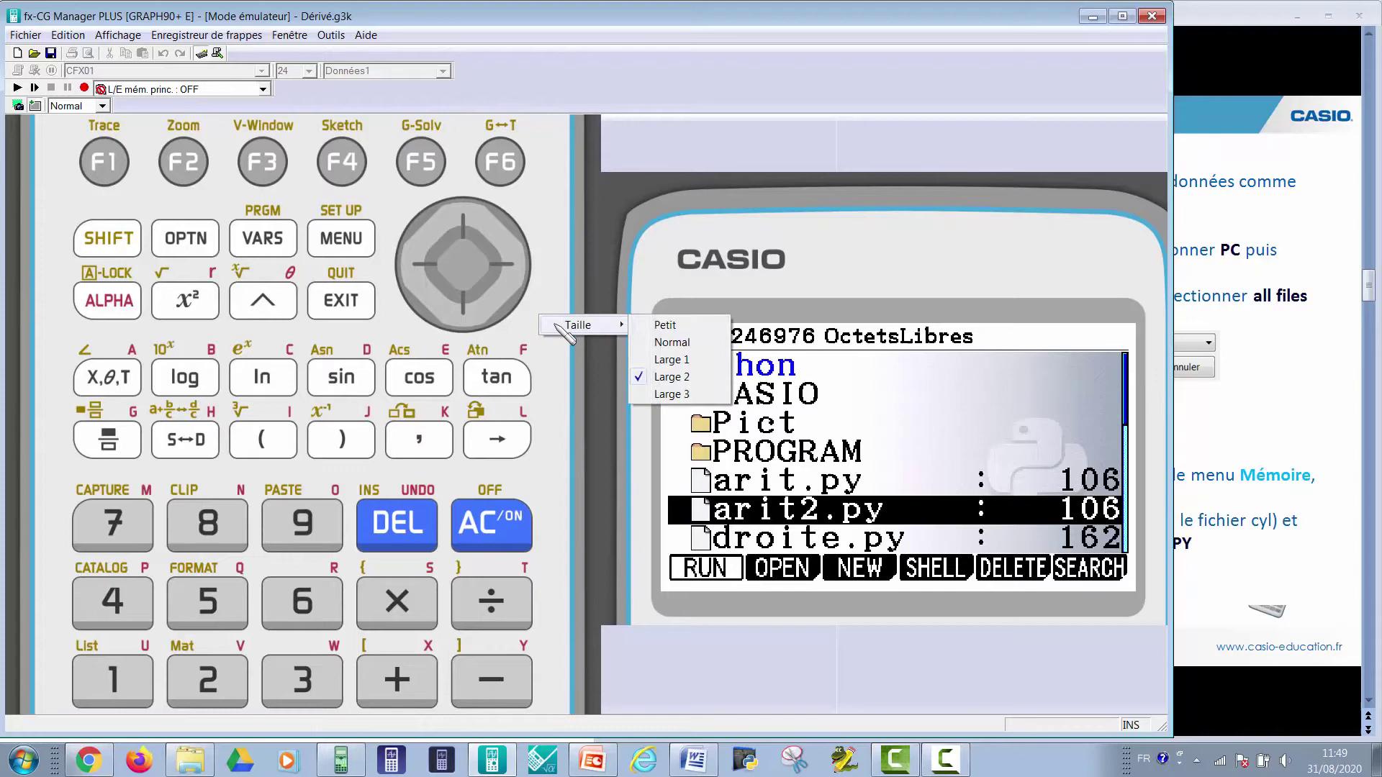
click(671, 342)
right_click(619, 260)
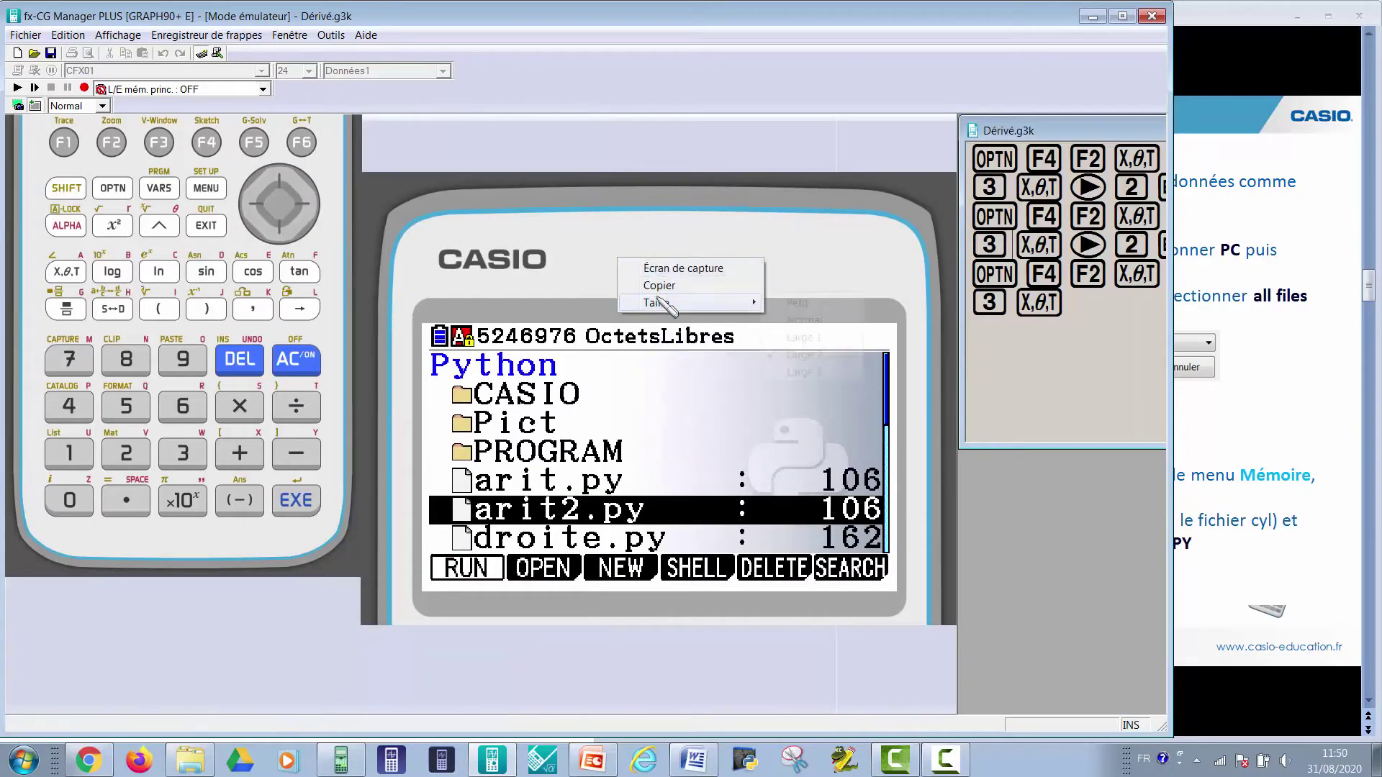
mouse_move(657, 302)
click(812, 319)
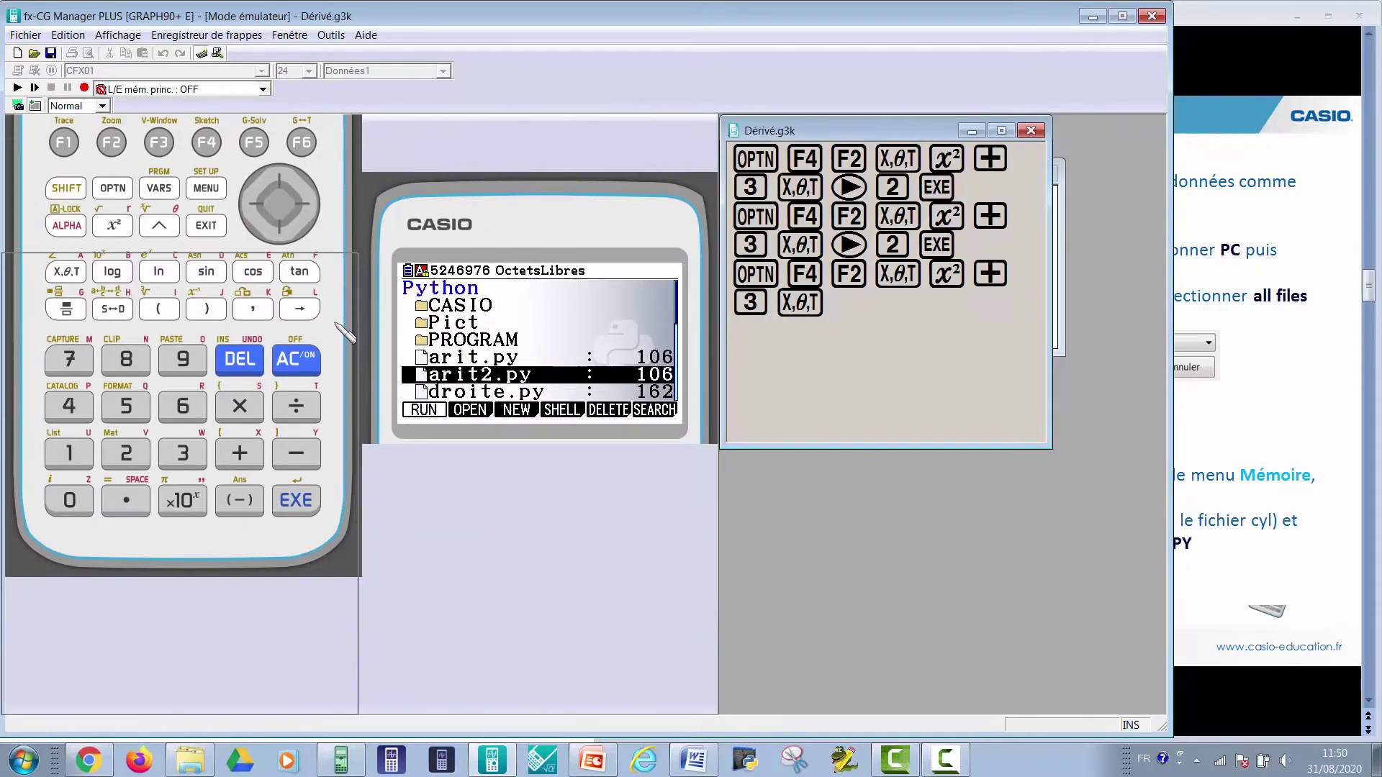
drag(427, 201, 116, 153)
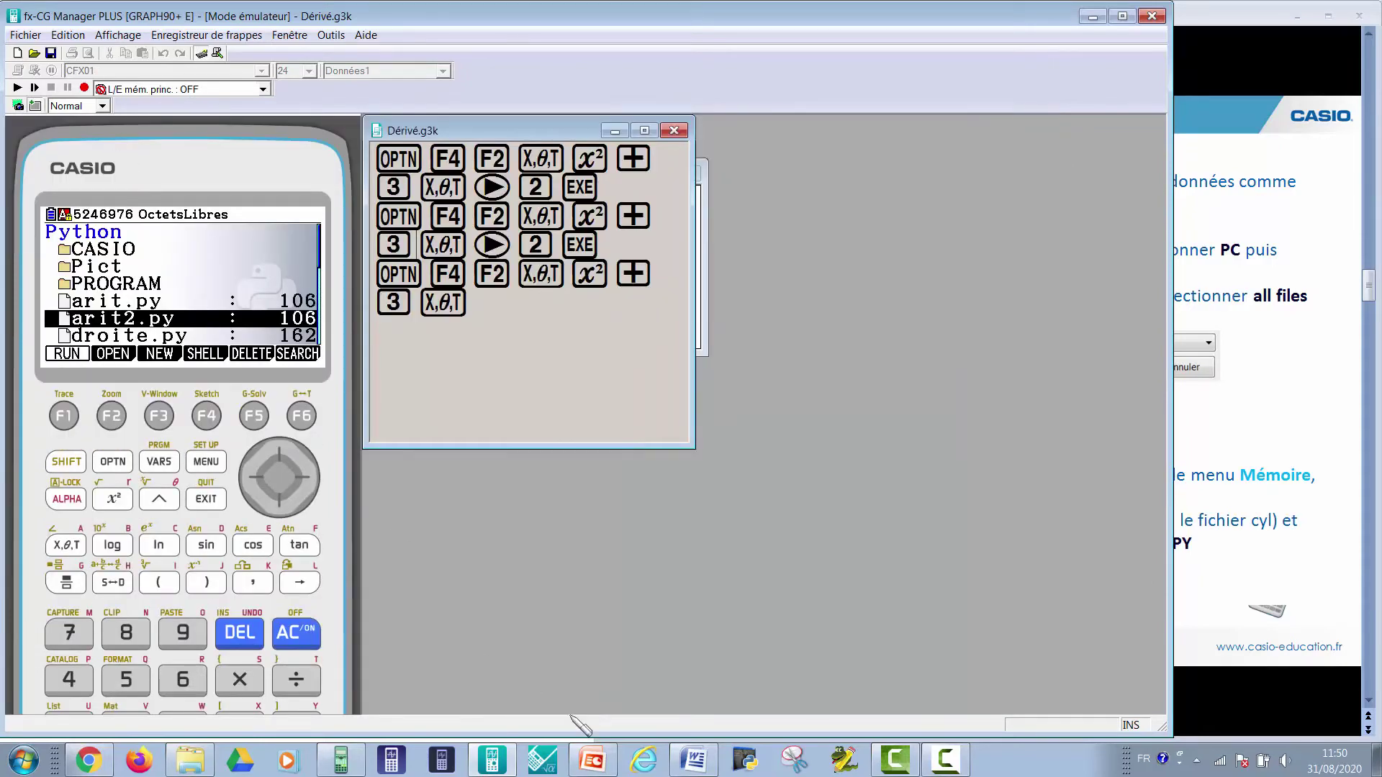
- Narrow the fx-CG Manager PLUS window to the keypad's width and widen the PowerPoint slideshow window to meet it
click(597, 761)
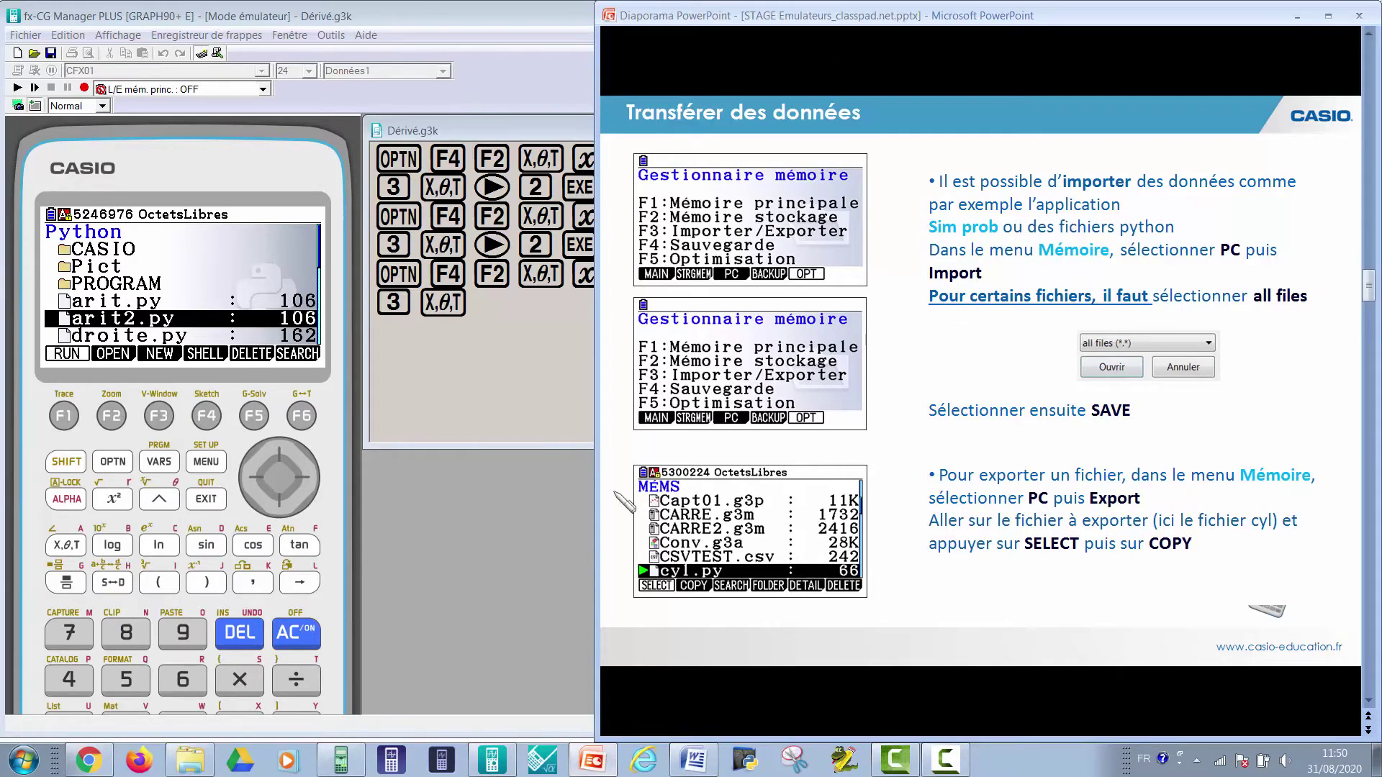
click(457, 568)
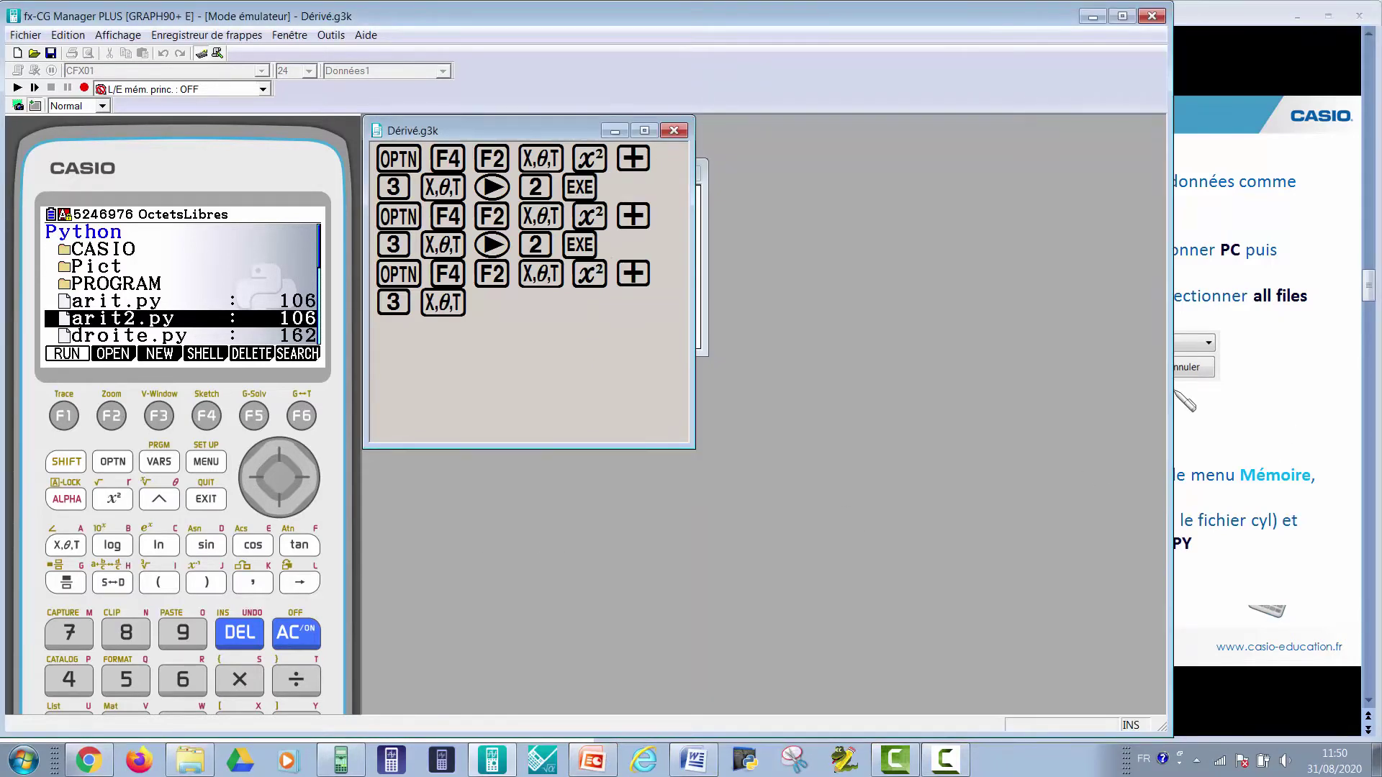
drag(1167, 389, 359, 395)
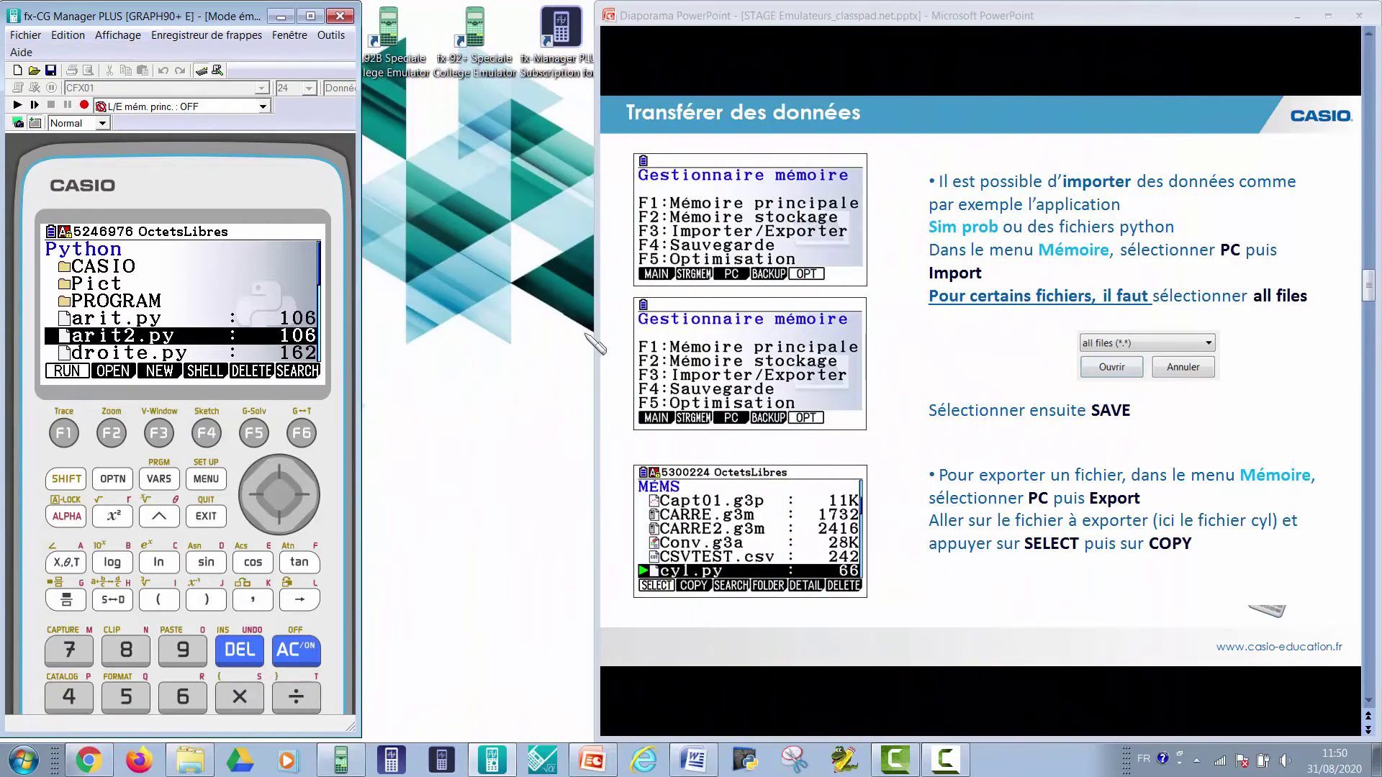
drag(600, 323, 358, 323)
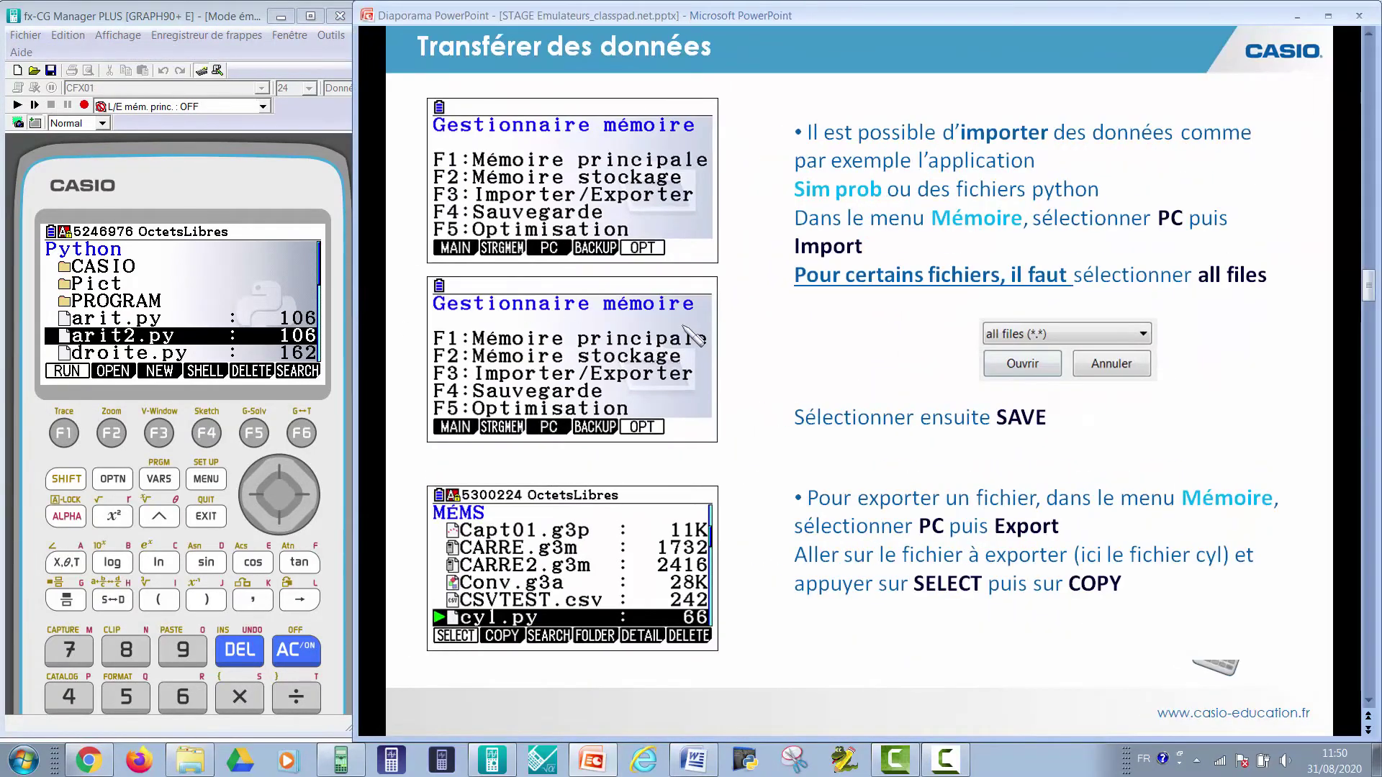
- Leave the slideshow, accept its setup as viewed by an individual in a window with manual advance, and restart it from slide 1
key(Escape)
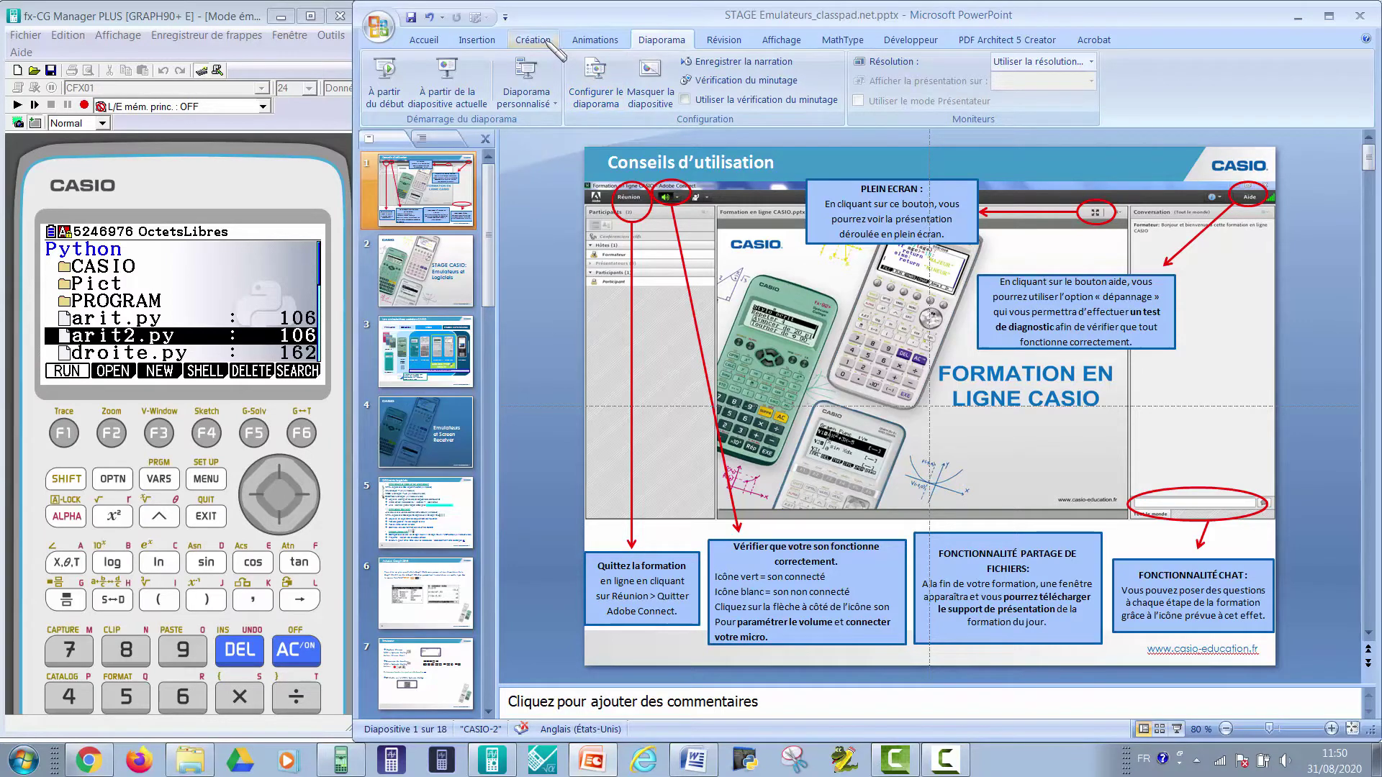
click(593, 87)
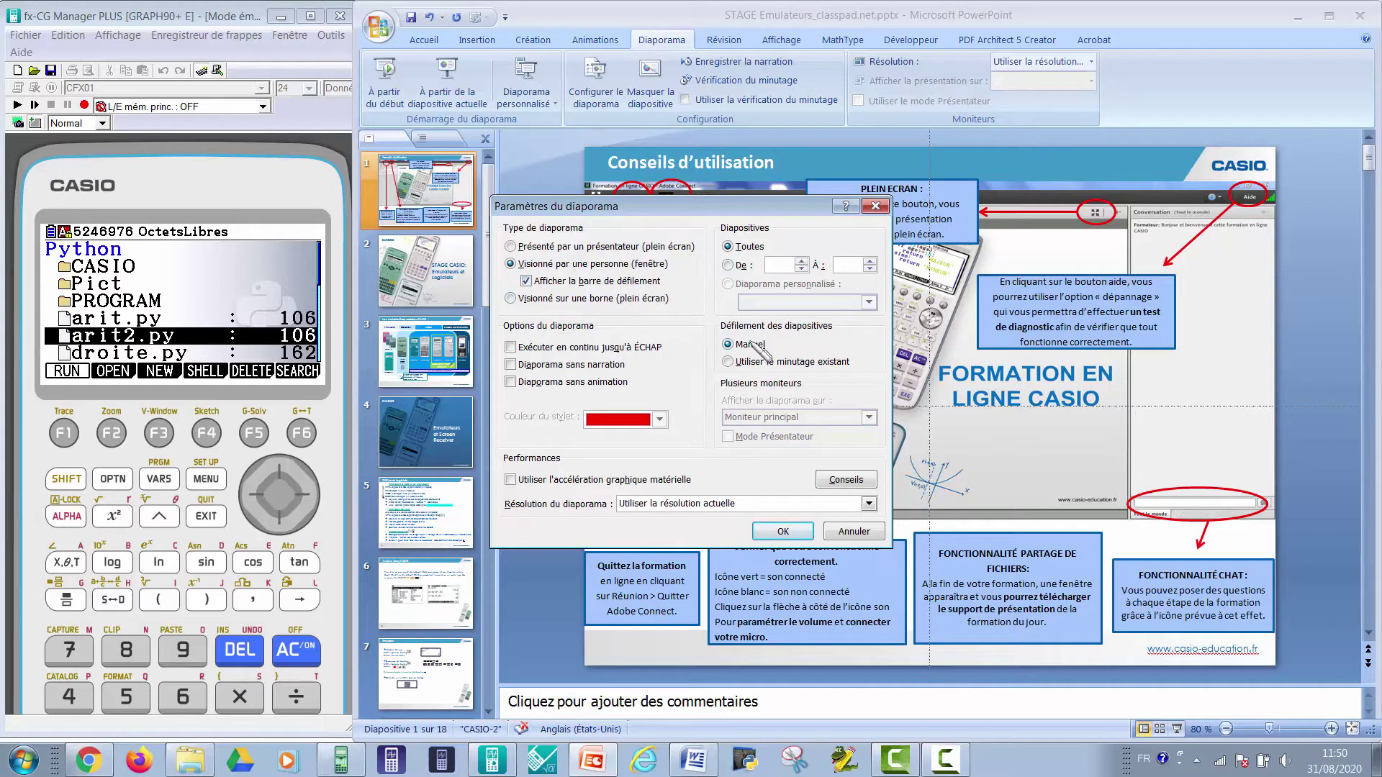
click(801, 535)
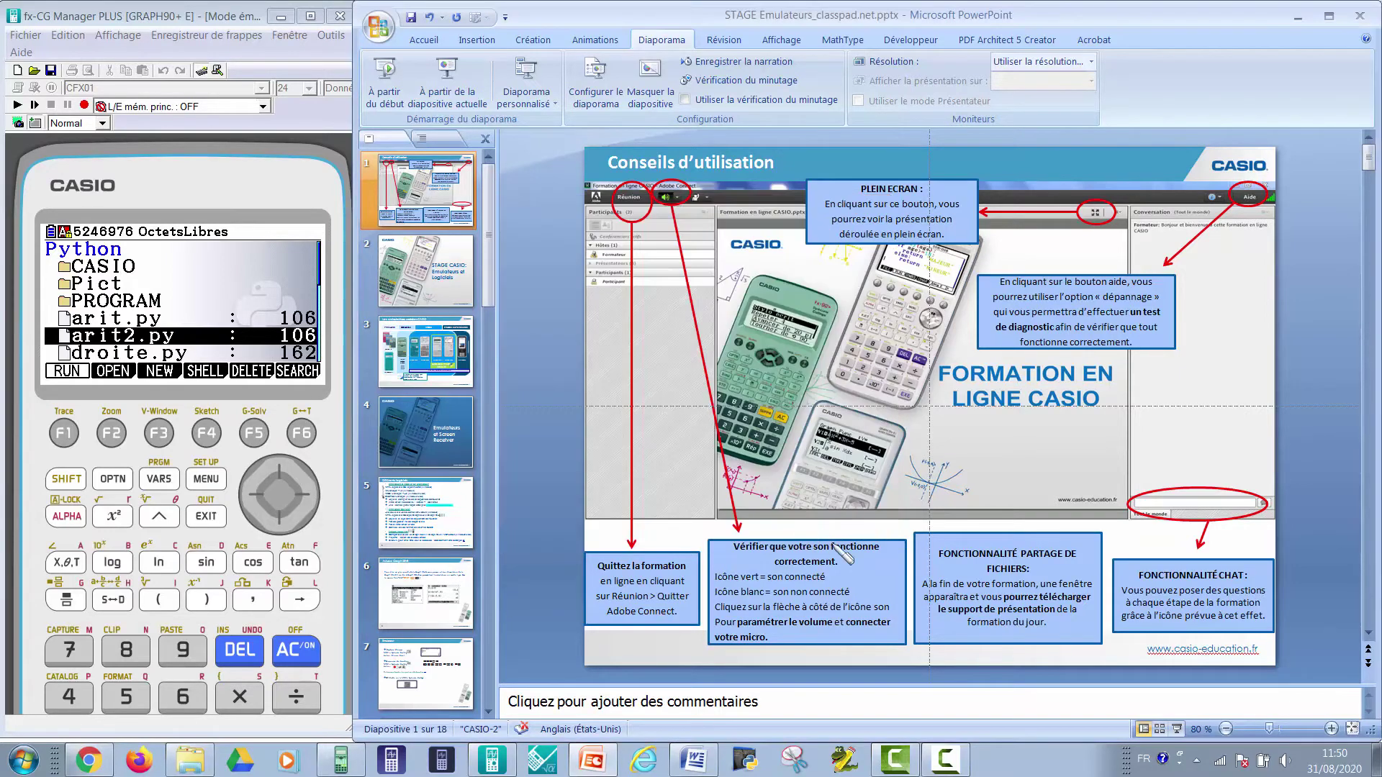
click(1177, 729)
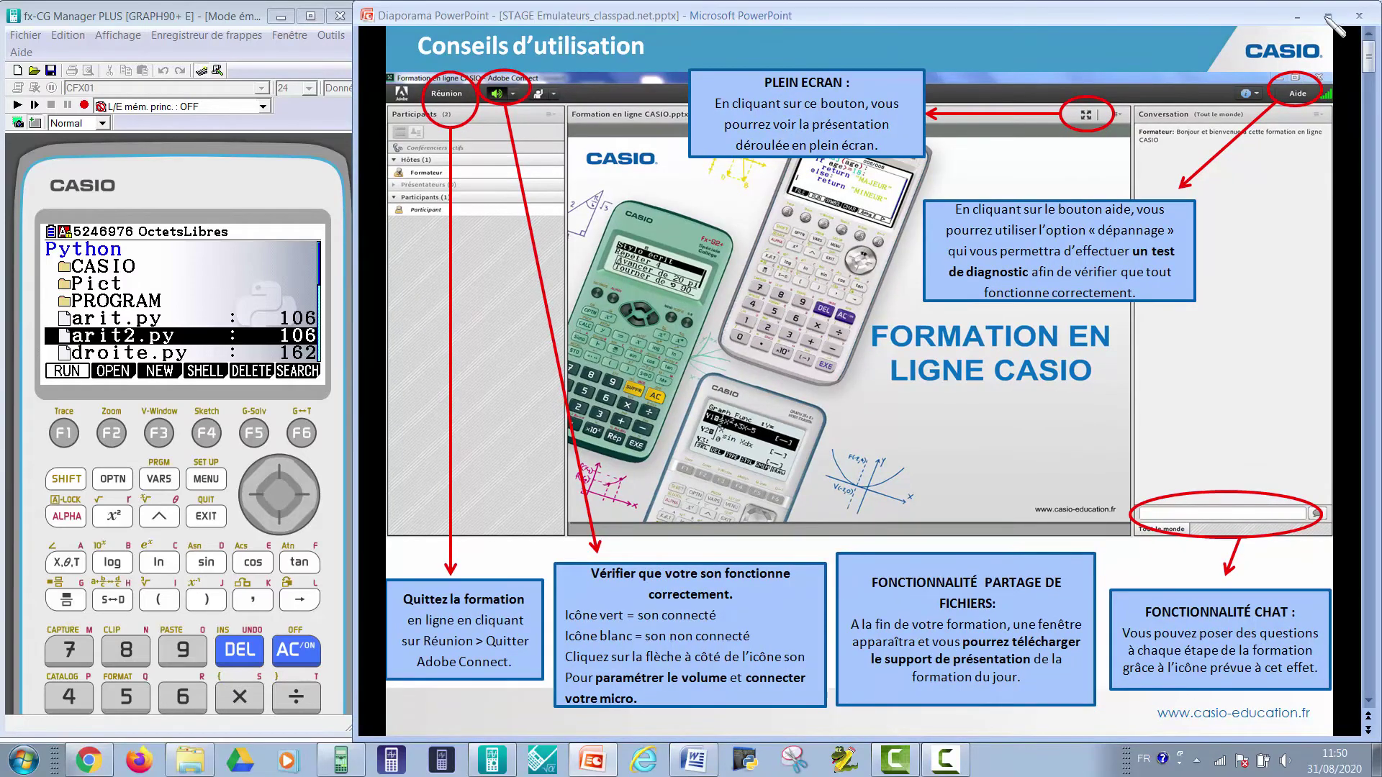
- Maximize and restore the slideshow window, and stretch it back to full height beside the emulator
click(1327, 14)
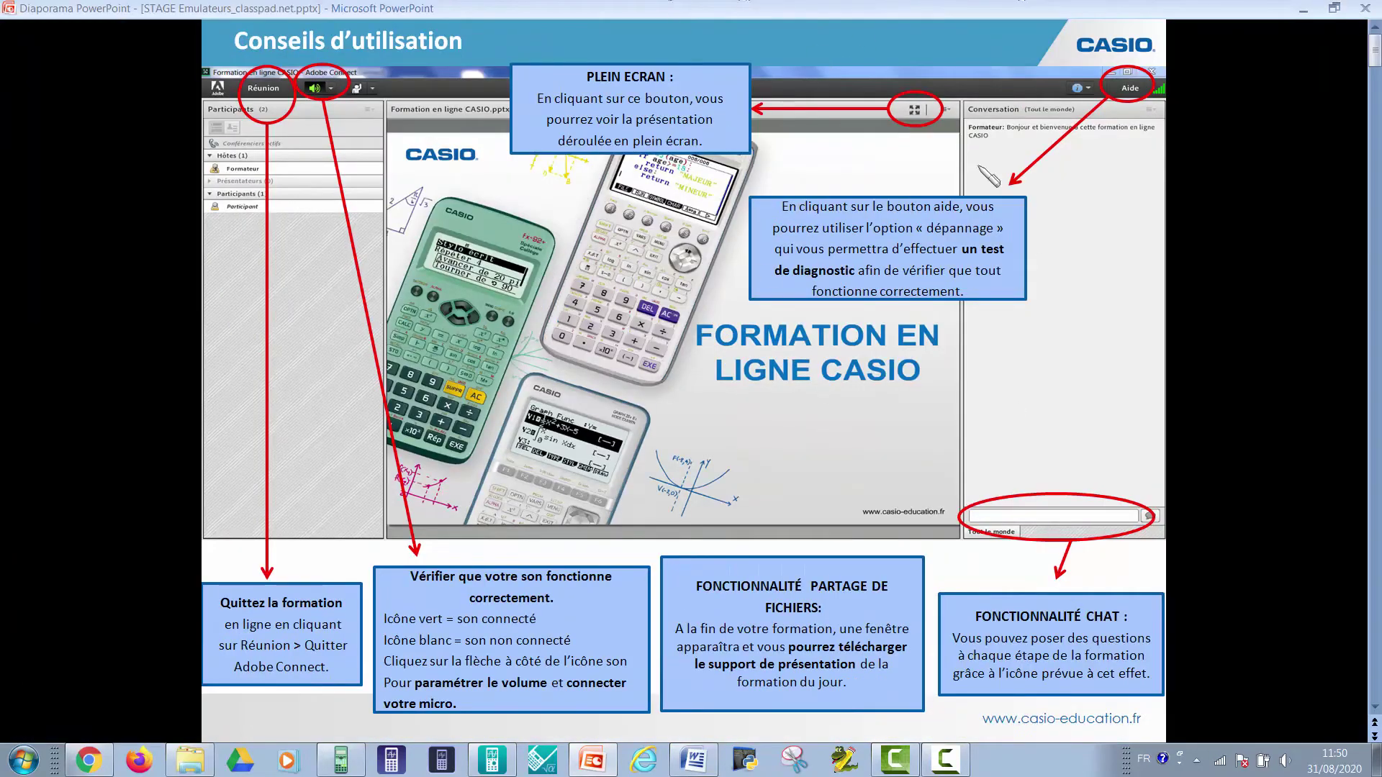
click(1334, 8)
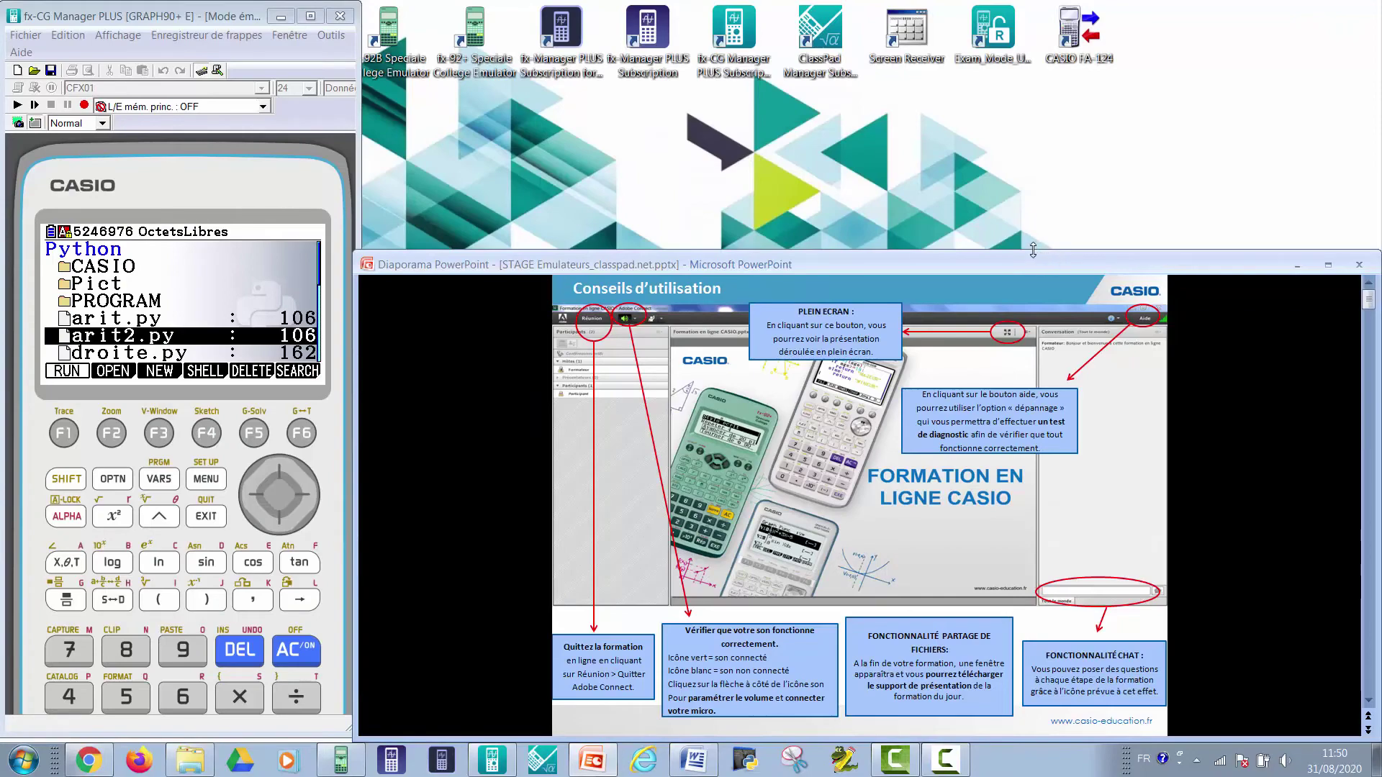
drag(1044, 250, 983, 44)
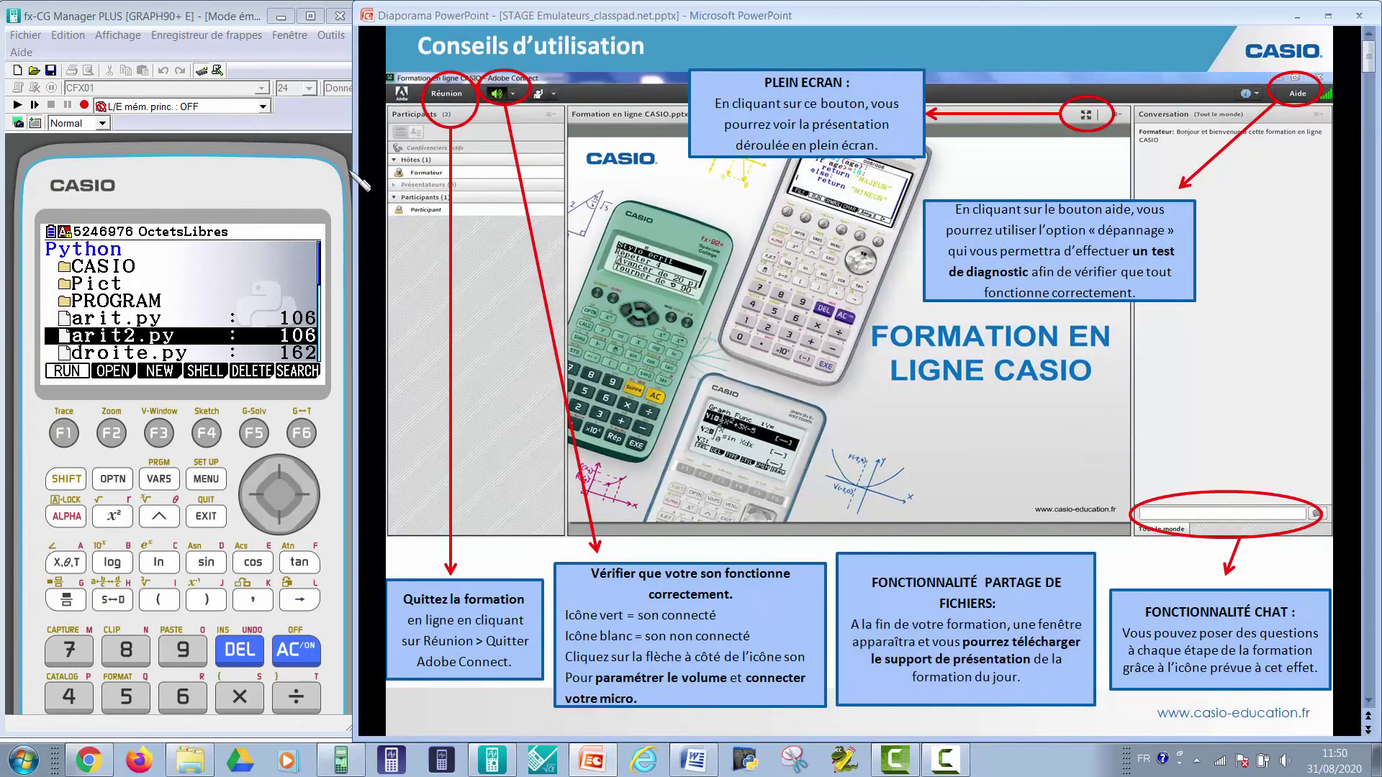
- Hide the Standard, Enregistreur, Edition and Bitmap toolbars in fx-CG Manager PLUS
click(358, 181)
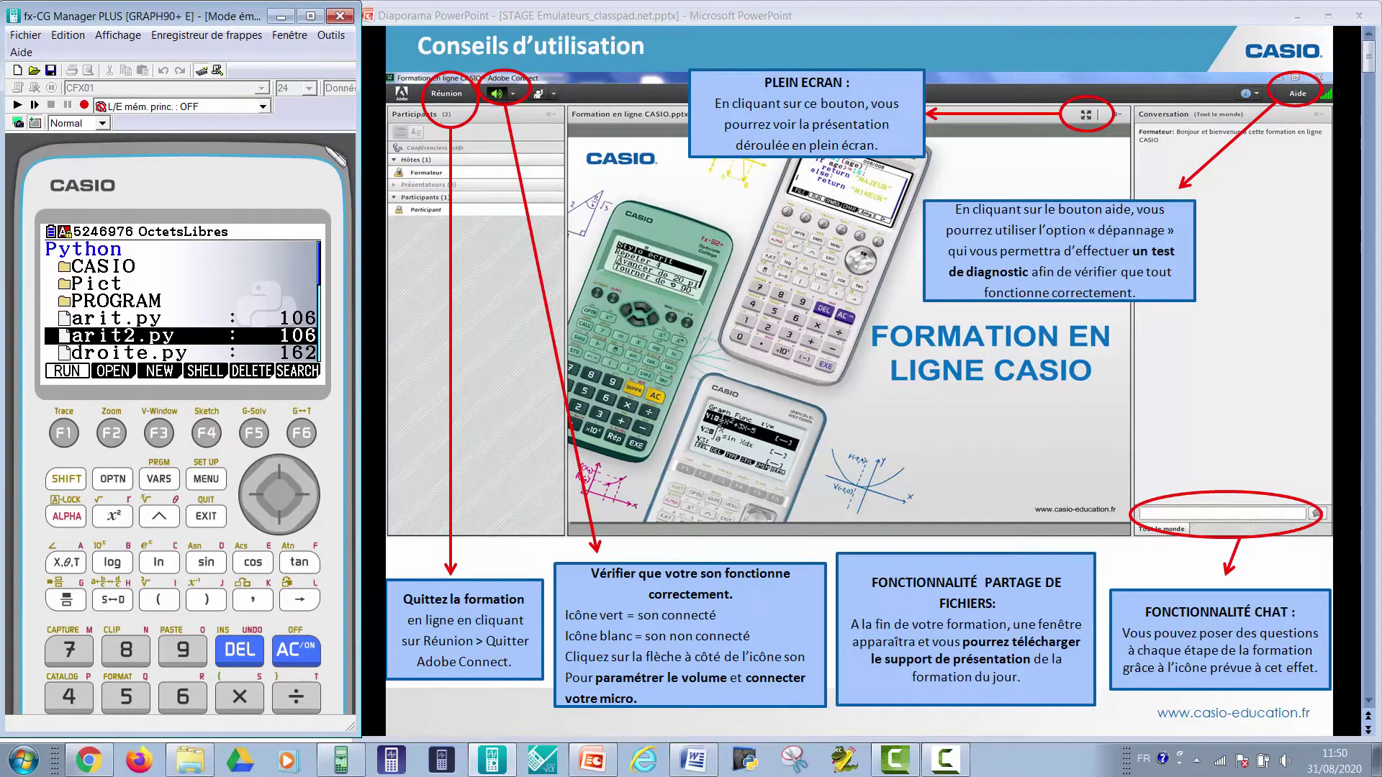
click(117, 34)
mouse_move(144, 89)
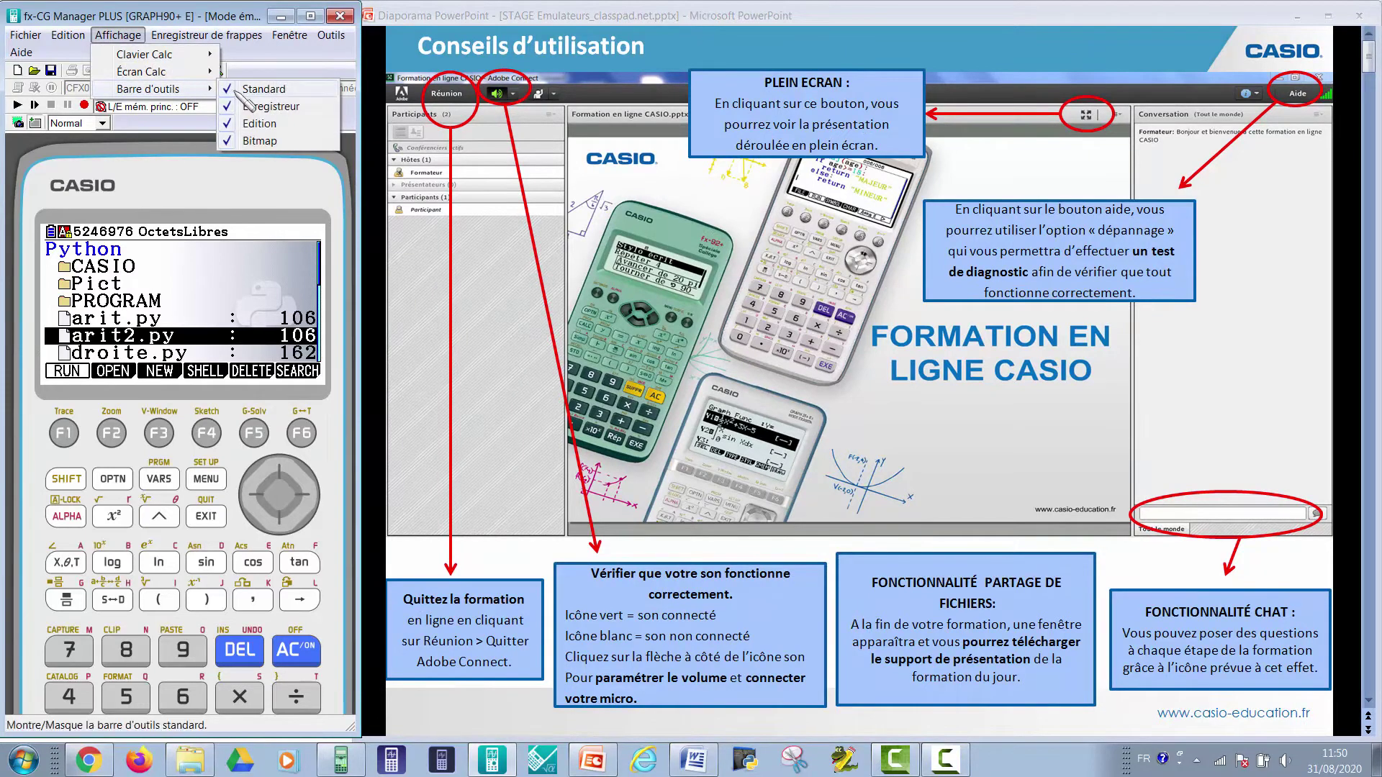
click(245, 88)
click(118, 34)
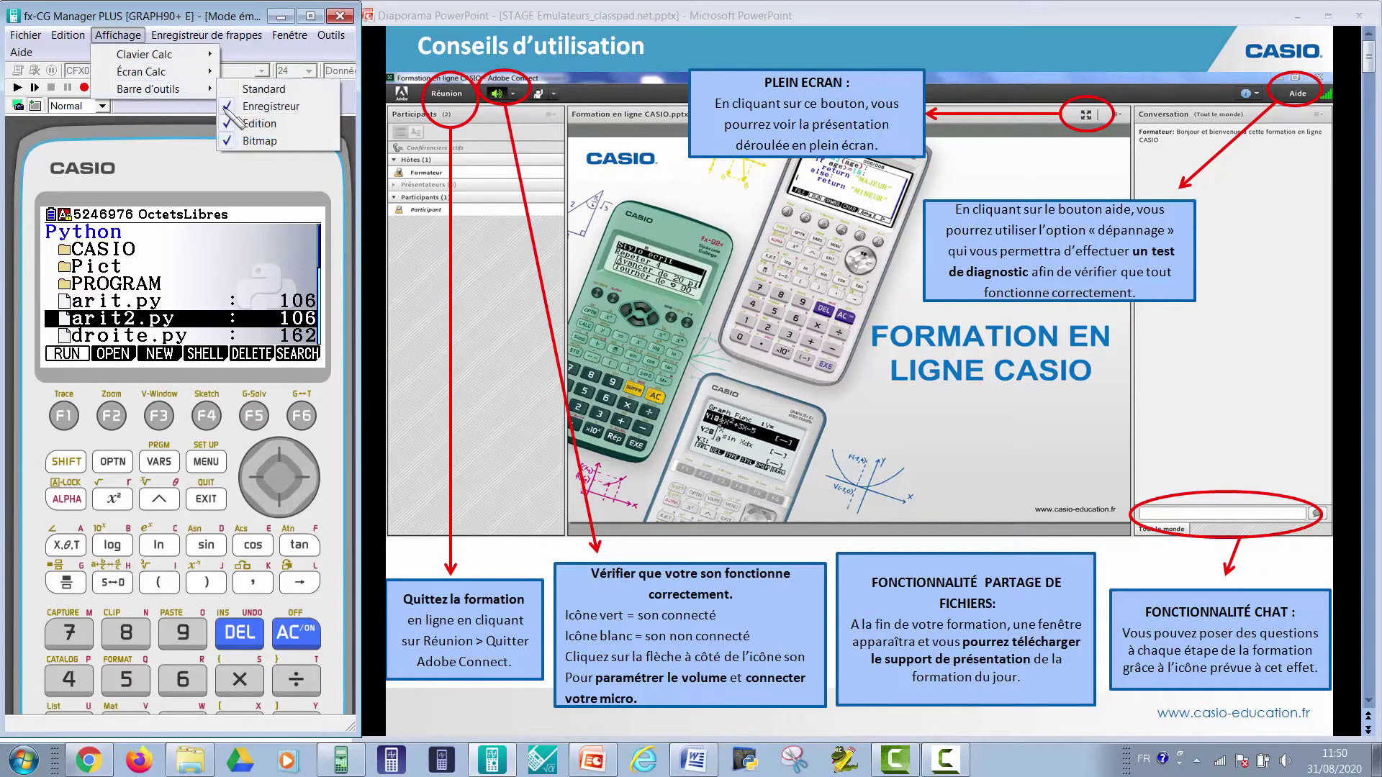
click(271, 106)
click(117, 34)
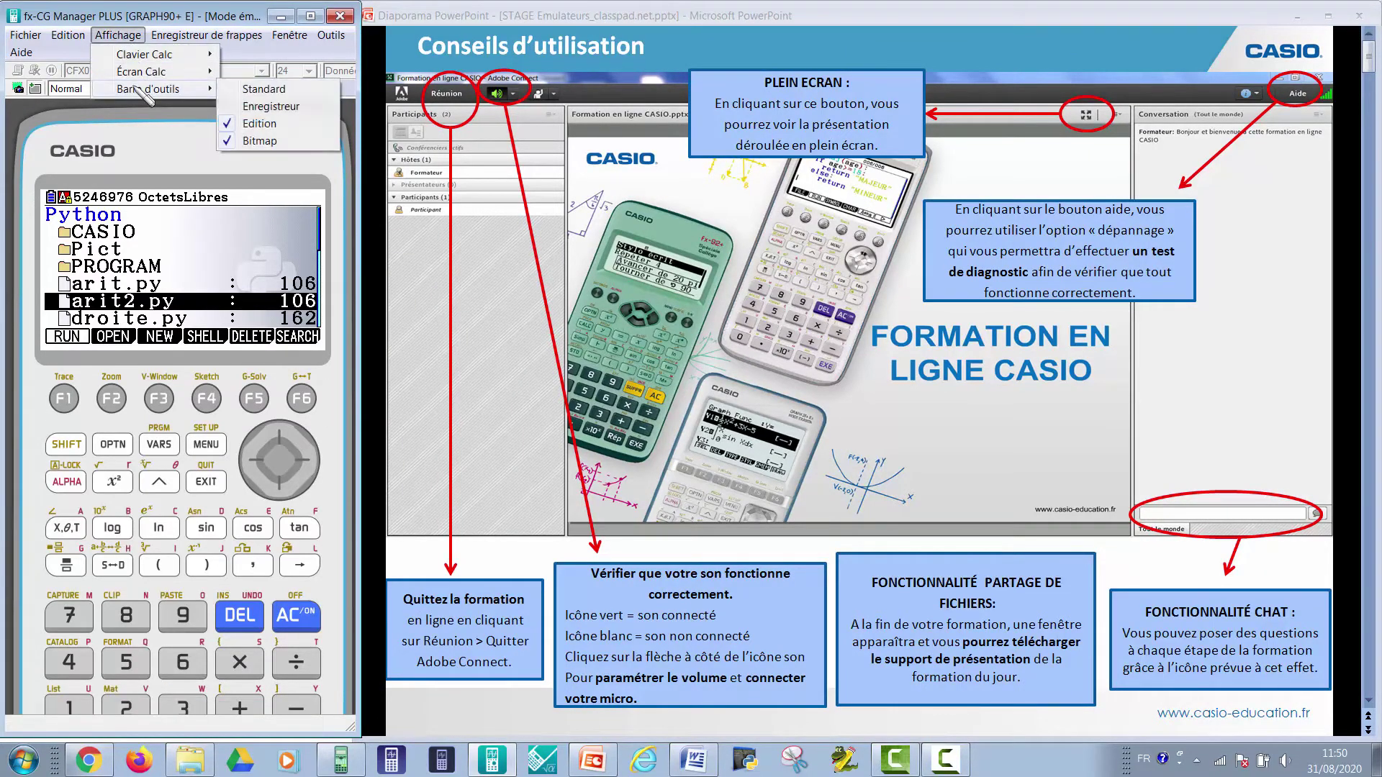
click(259, 123)
click(117, 34)
mouse_move(180, 91)
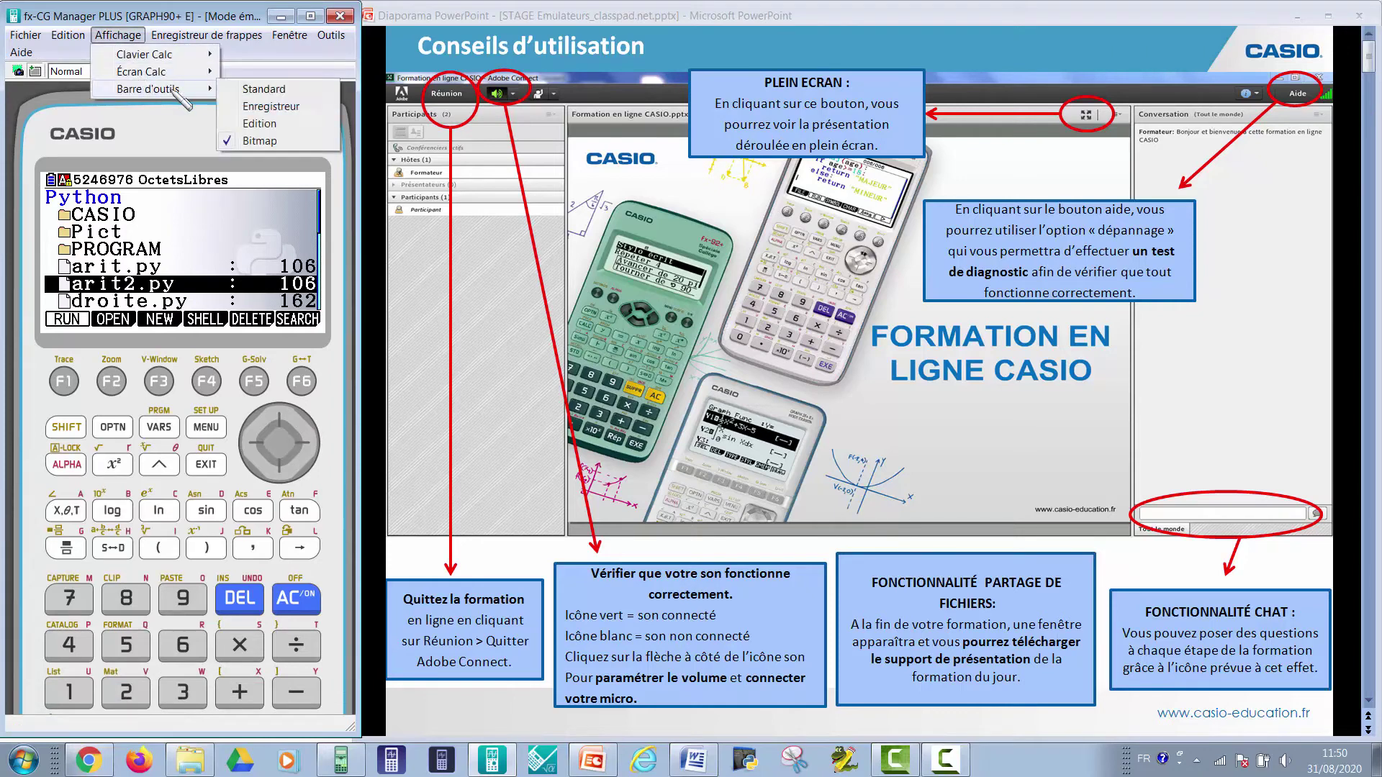
click(259, 141)
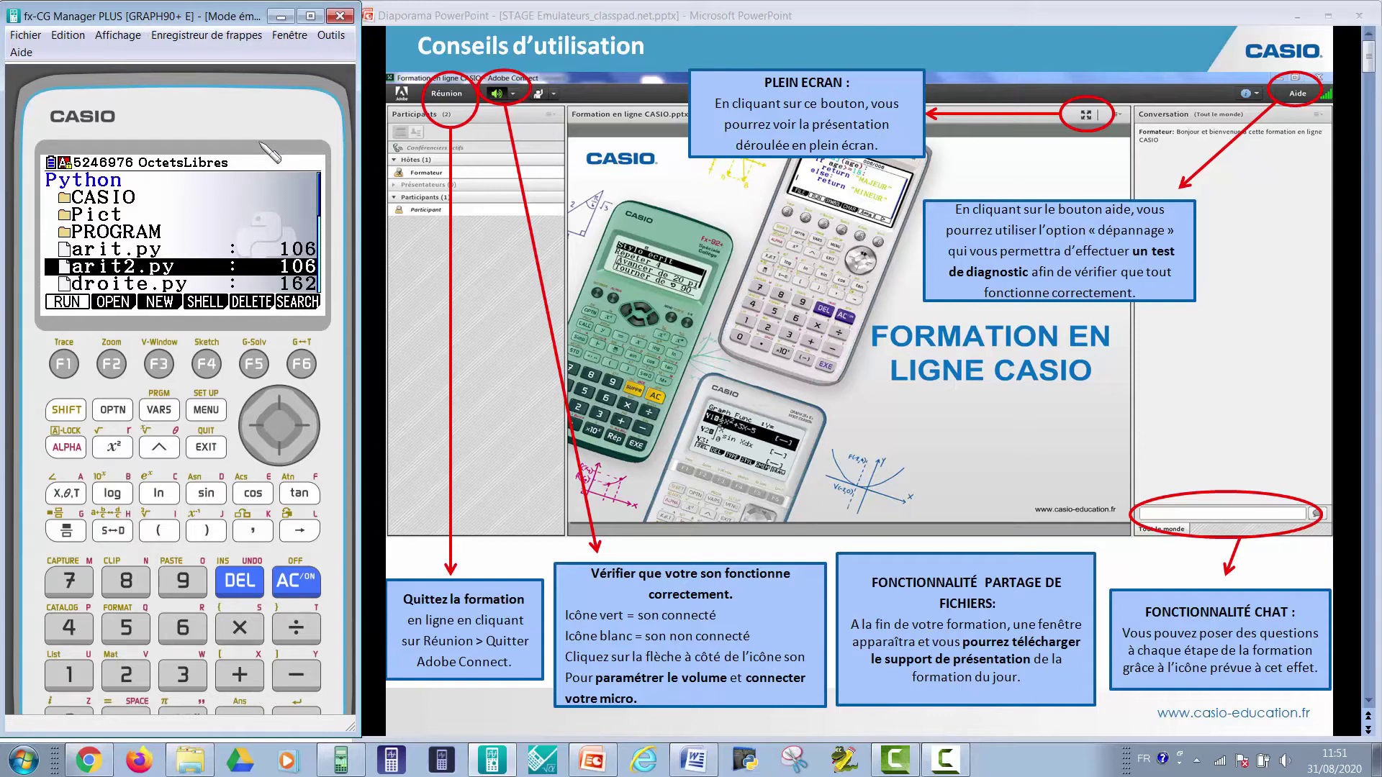
click(343, 734)
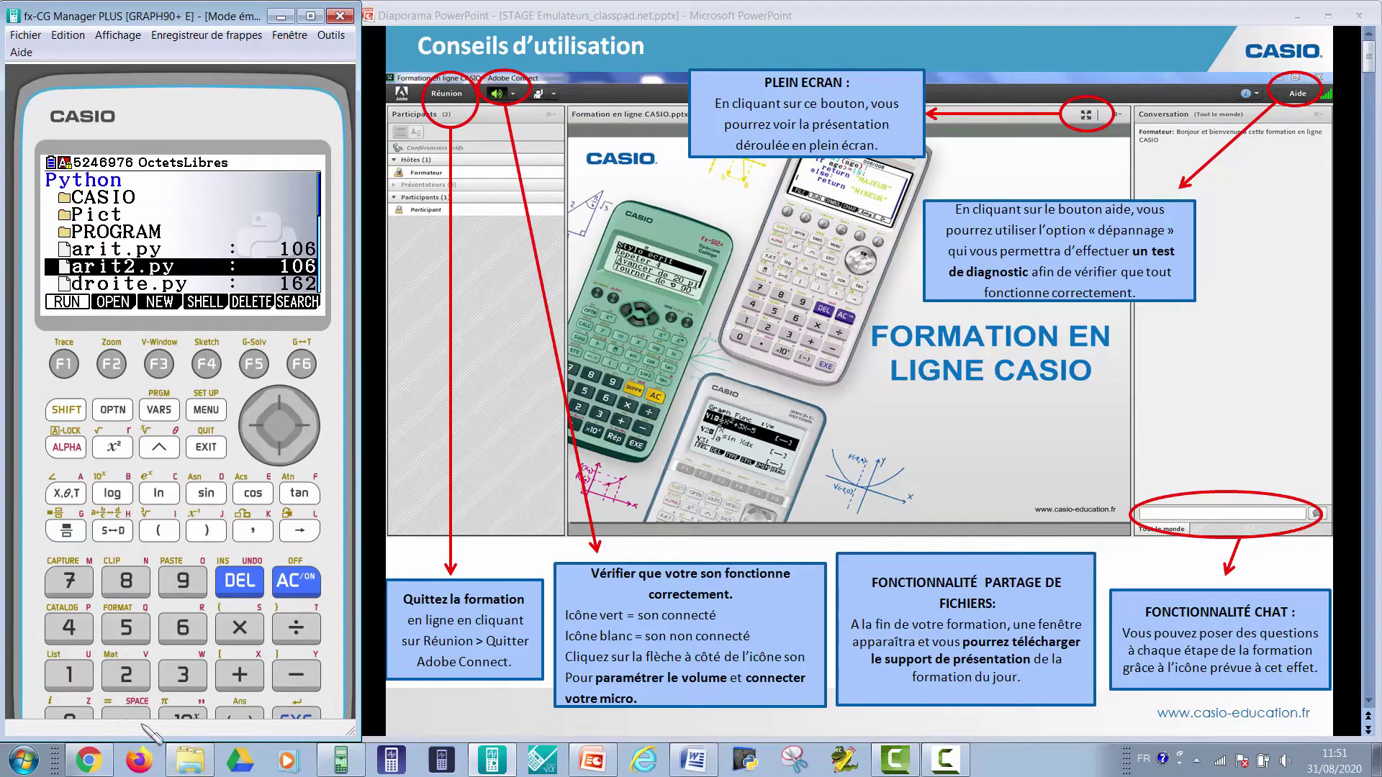
- Advance the PowerPoint slideshow to the slide "Transférer des données sur la clé USB"
click(631, 618)
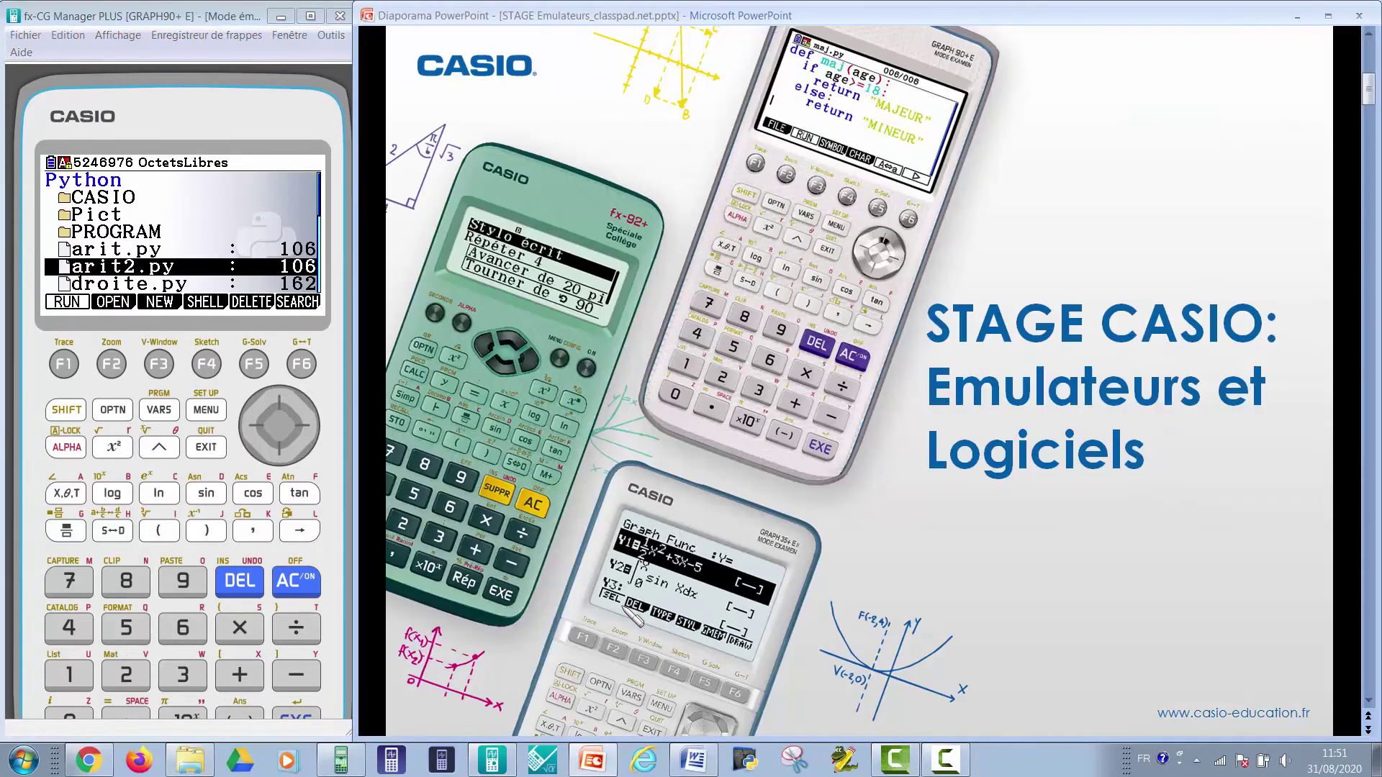
click(632, 617)
click(632, 618)
click(632, 616)
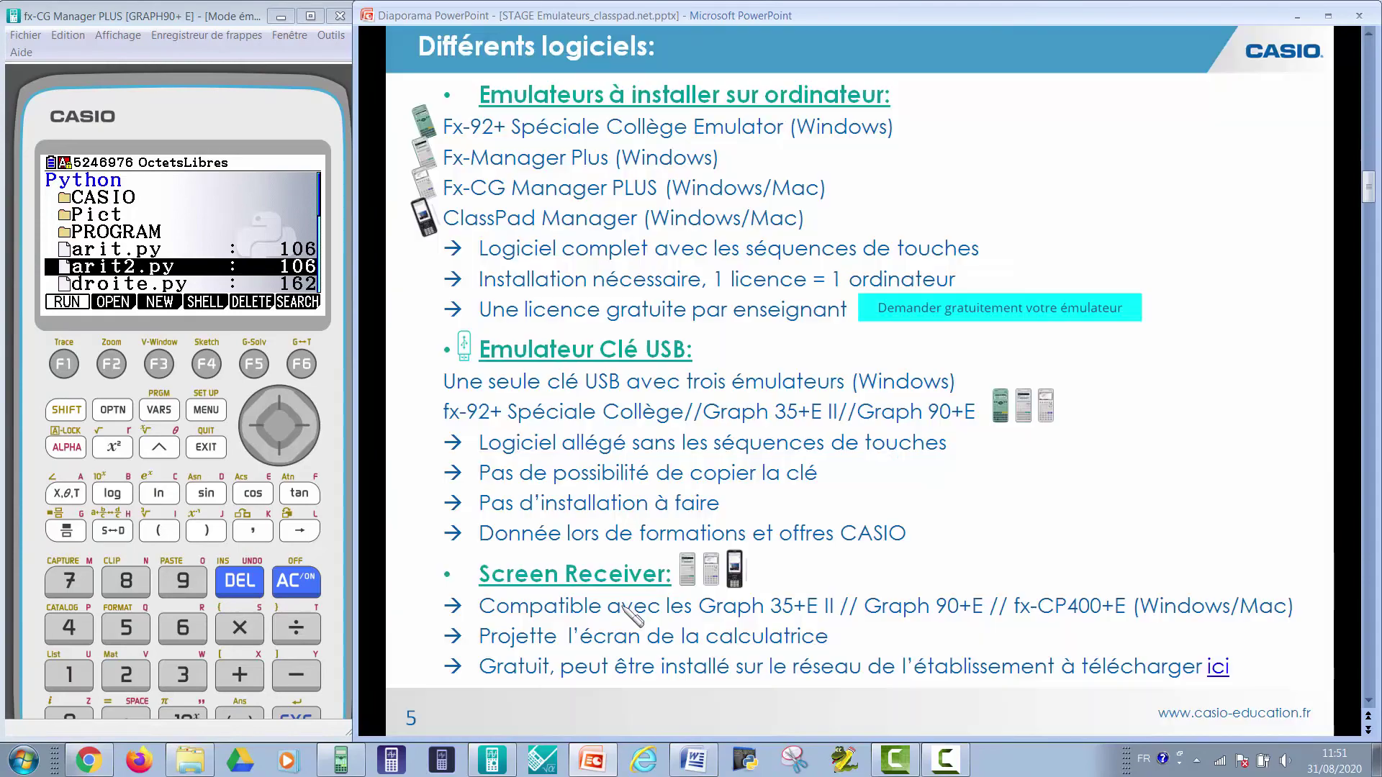
click(631, 617)
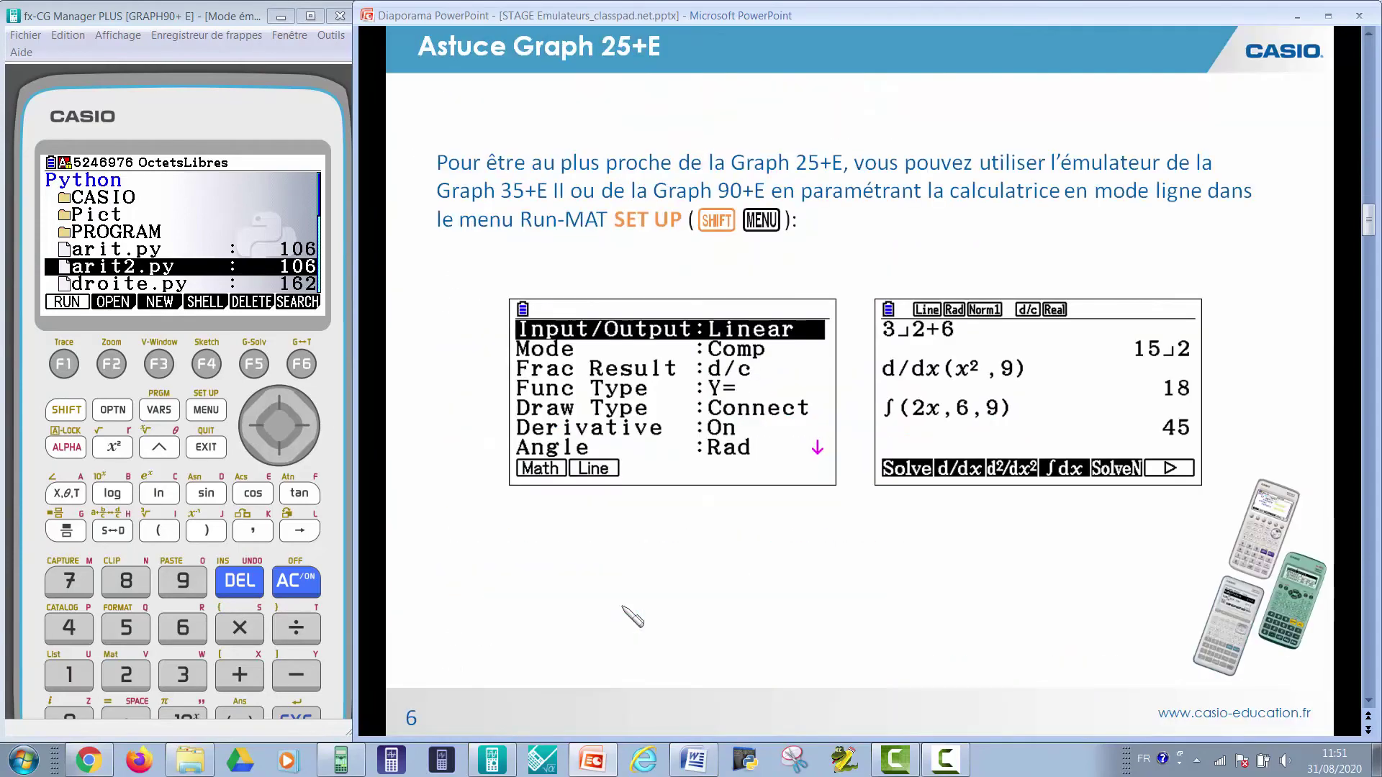
click(631, 616)
click(631, 616)
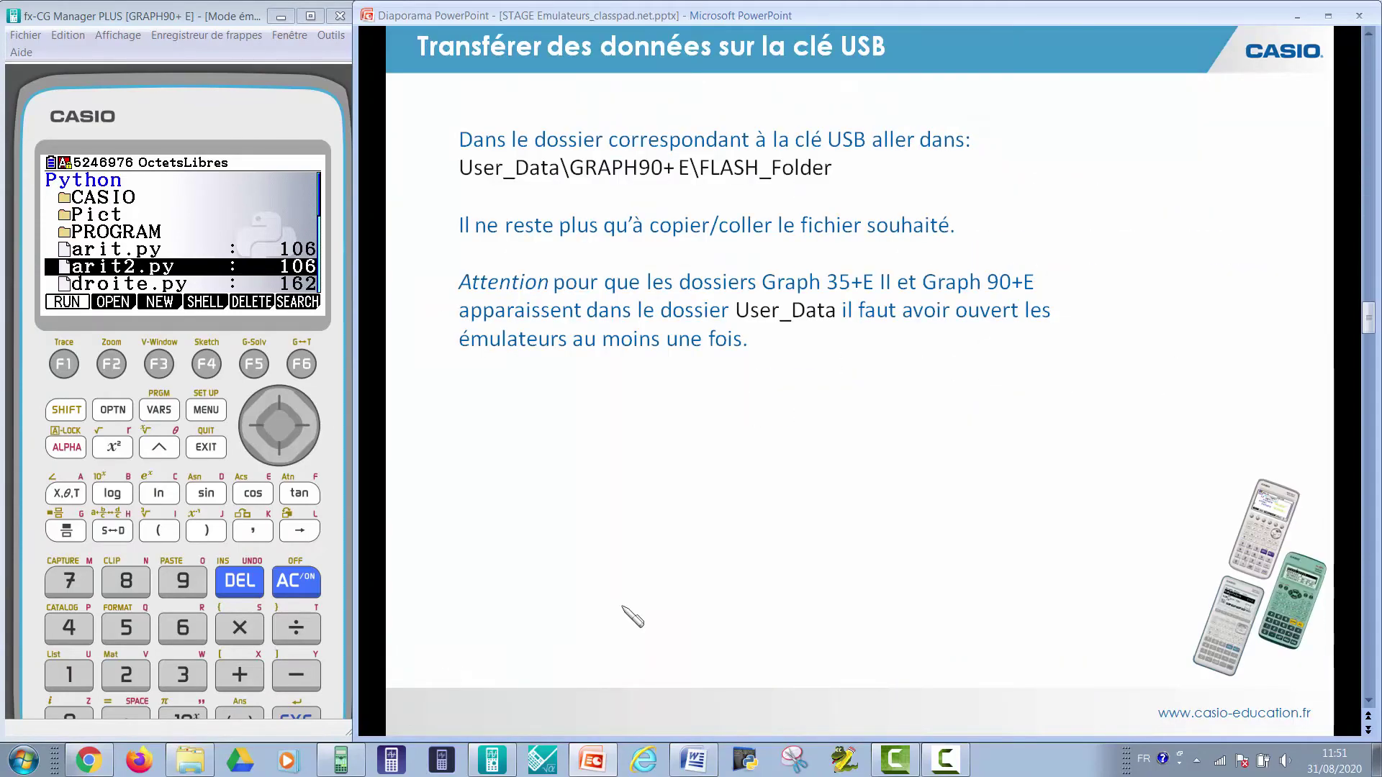
click(631, 616)
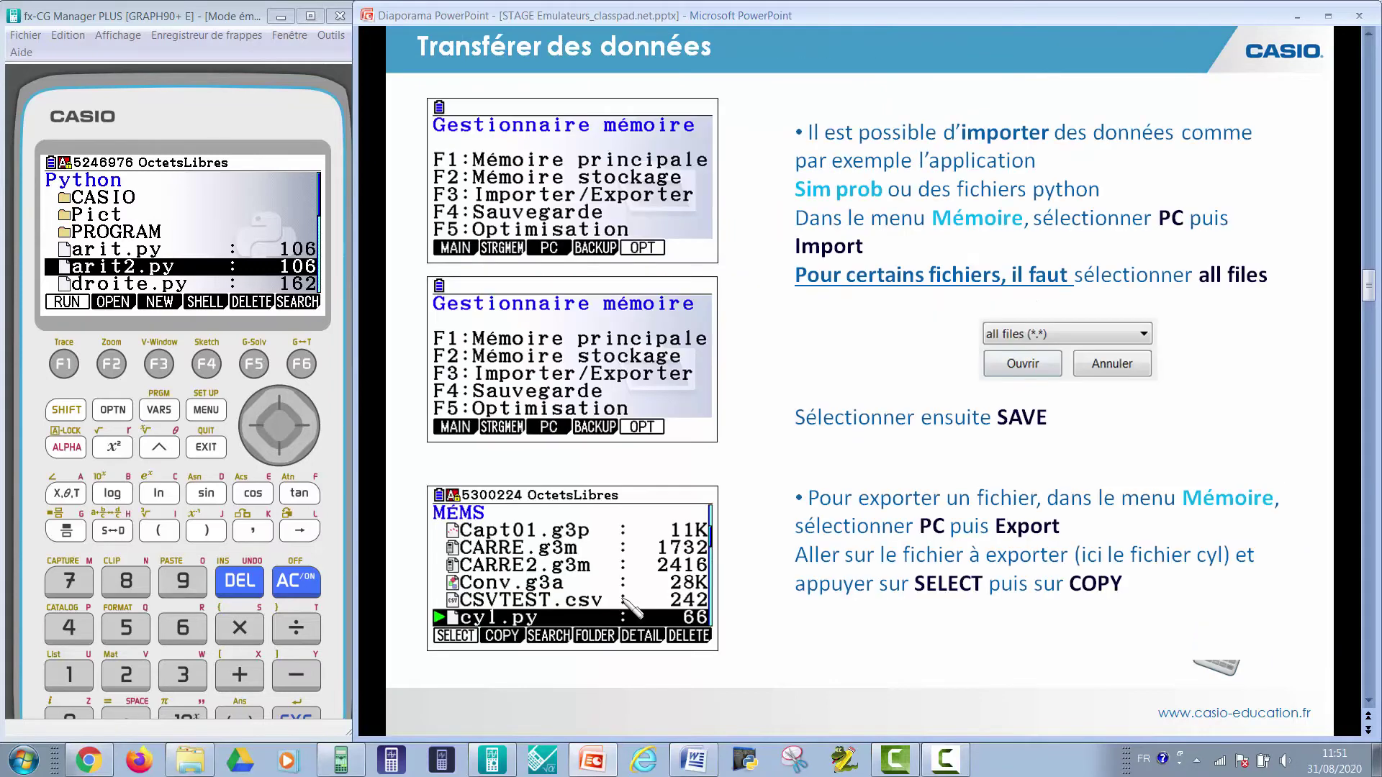
scroll(631, 616, up, 1)
- Close fx-CG Manager PLUS without saving the modified files
click(318, 180)
click(340, 16)
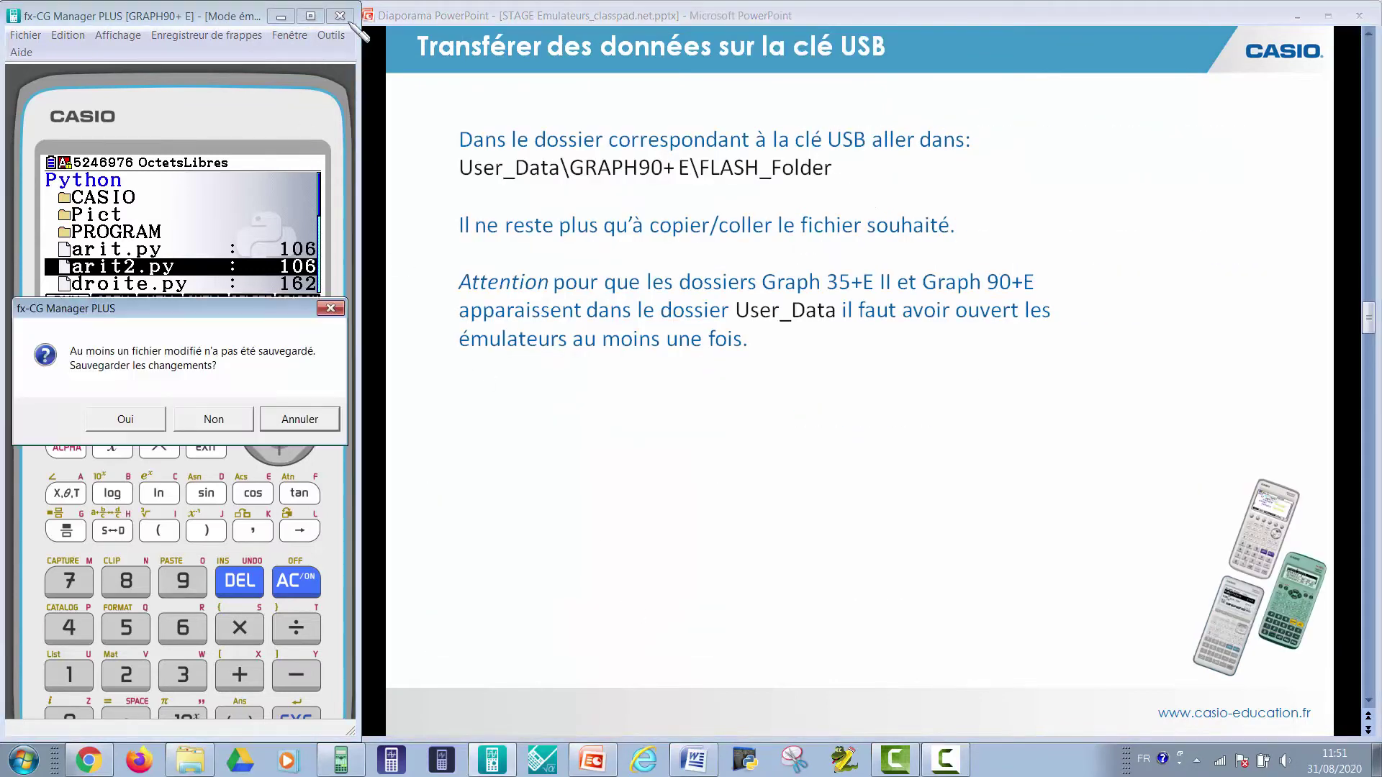
click(214, 420)
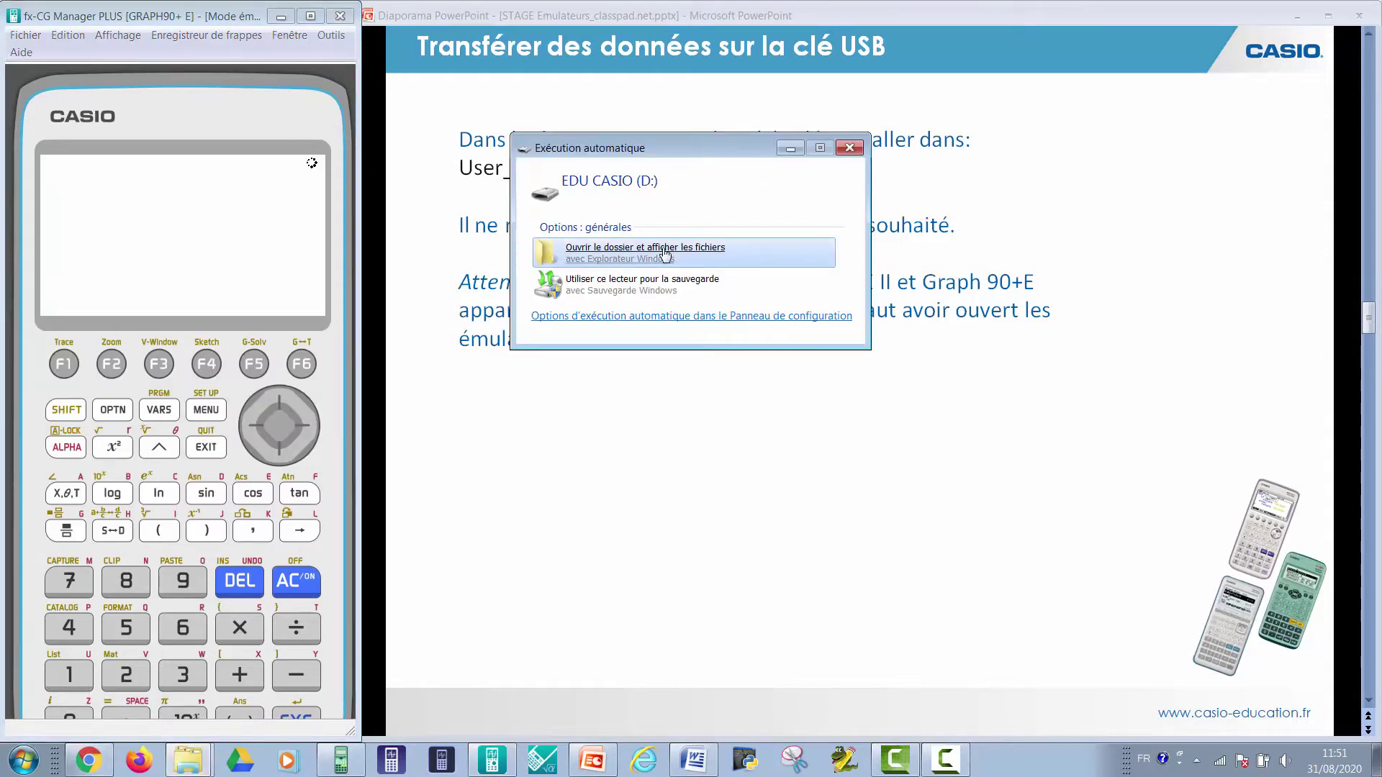
- Open the USB drive EDU CASIO (D:) in Windows Explorer and narrow the folder tree beside the file list
click(664, 255)
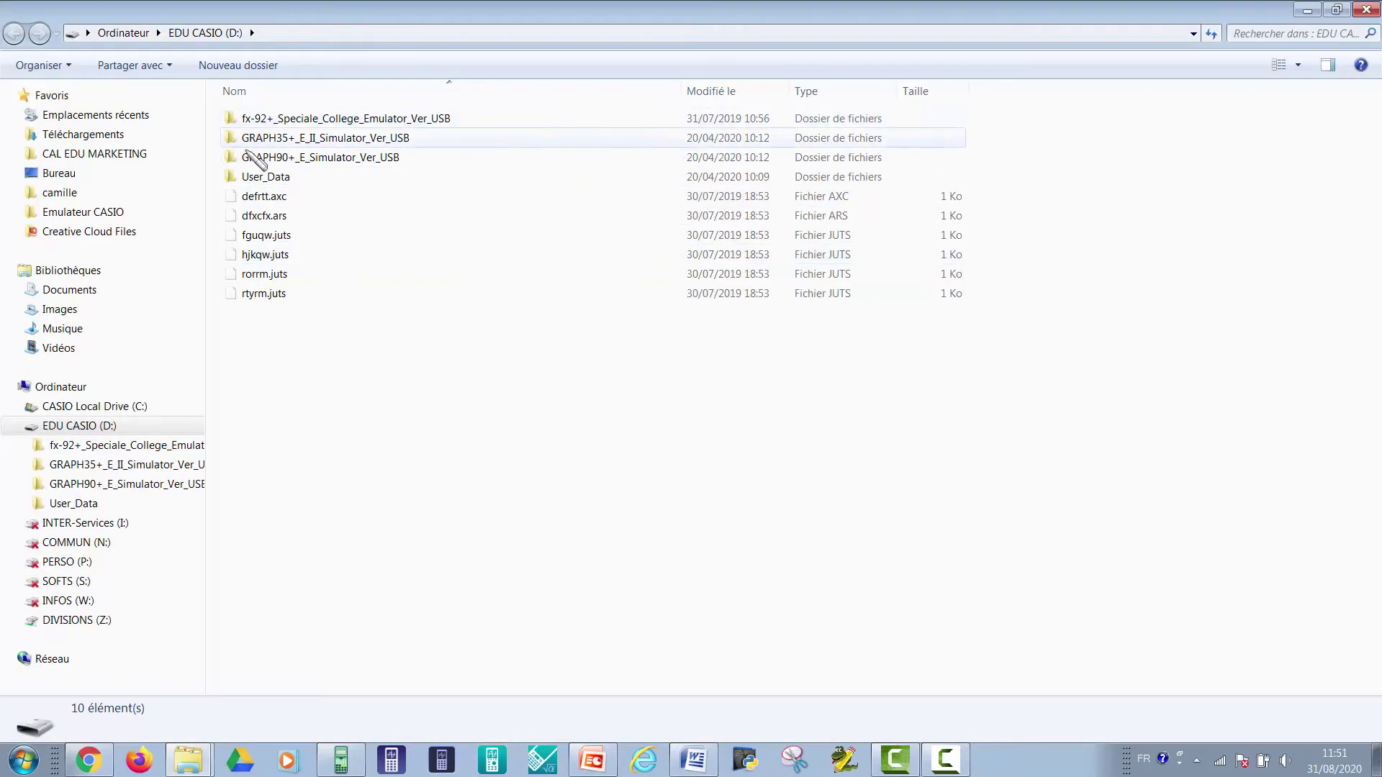
drag(197, 160, 56, 165)
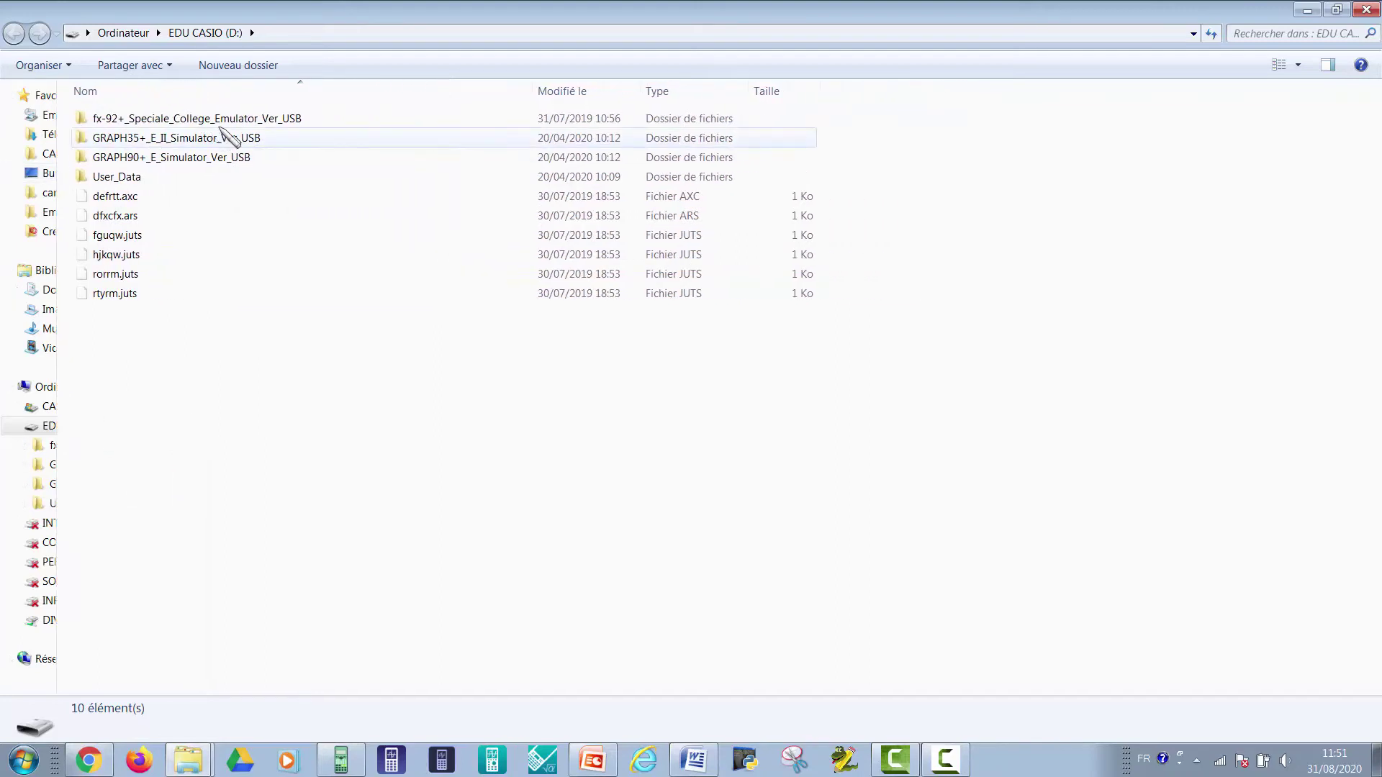
mouse_move(229, 129)
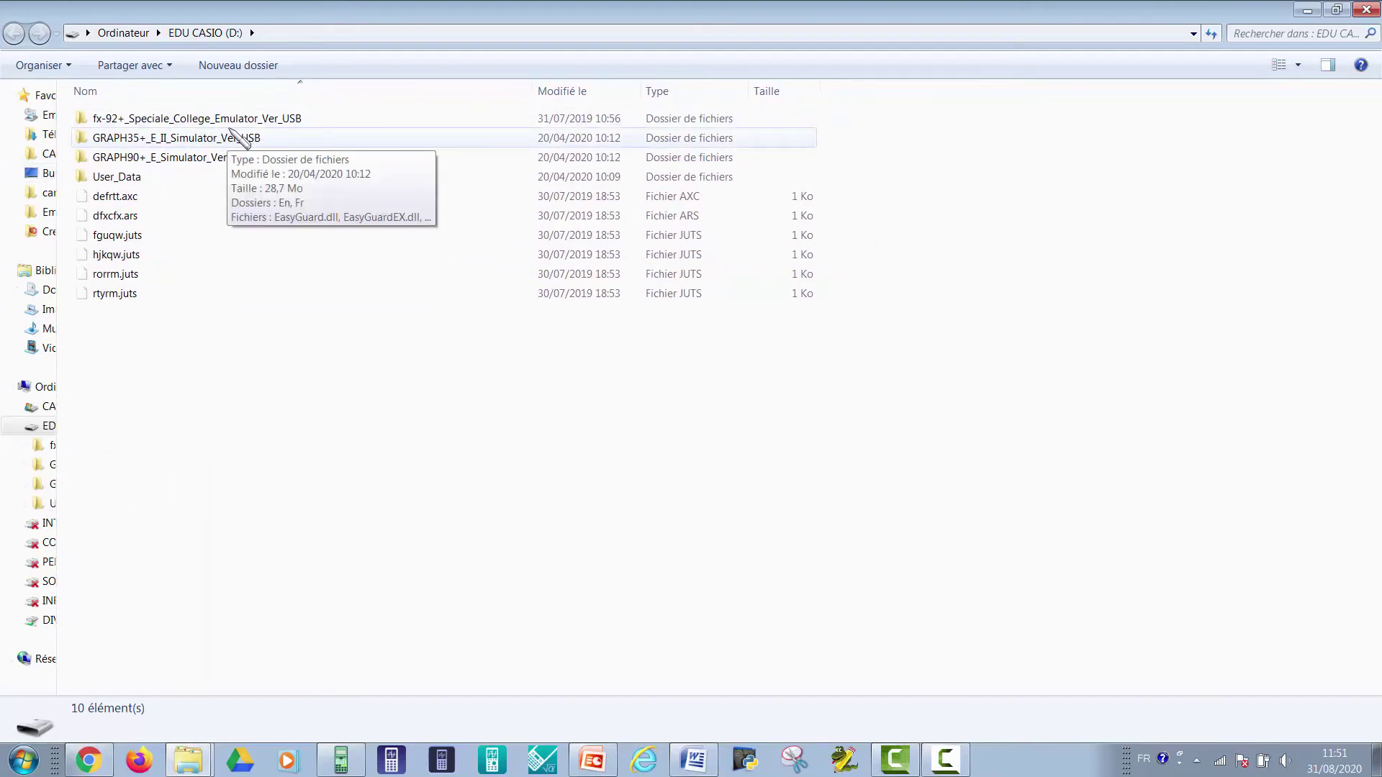
mouse_move(229, 167)
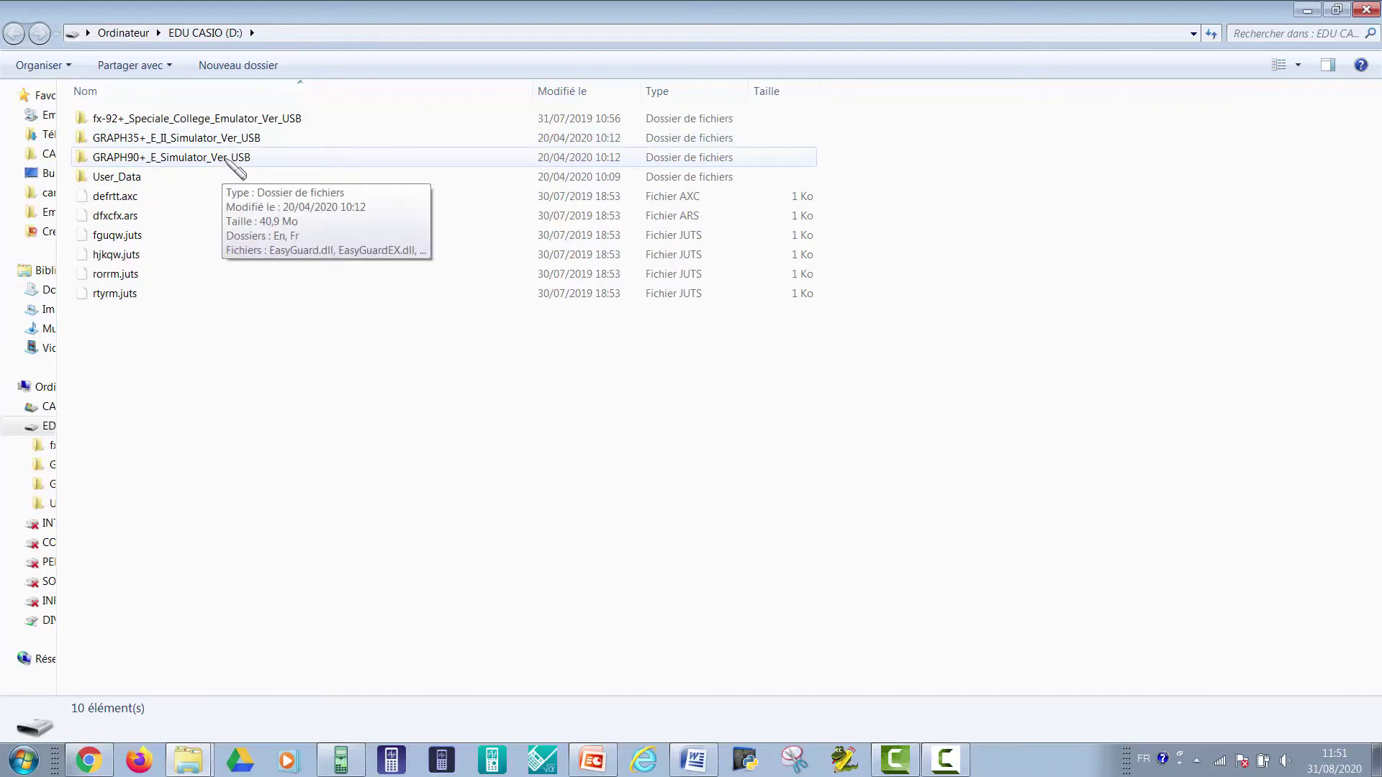
- Open the GRAPH90+_E_Simulator_Ver_USB folder and launch GRAPH90+_E_Simulator_Ver_USB.exe
click(228, 158)
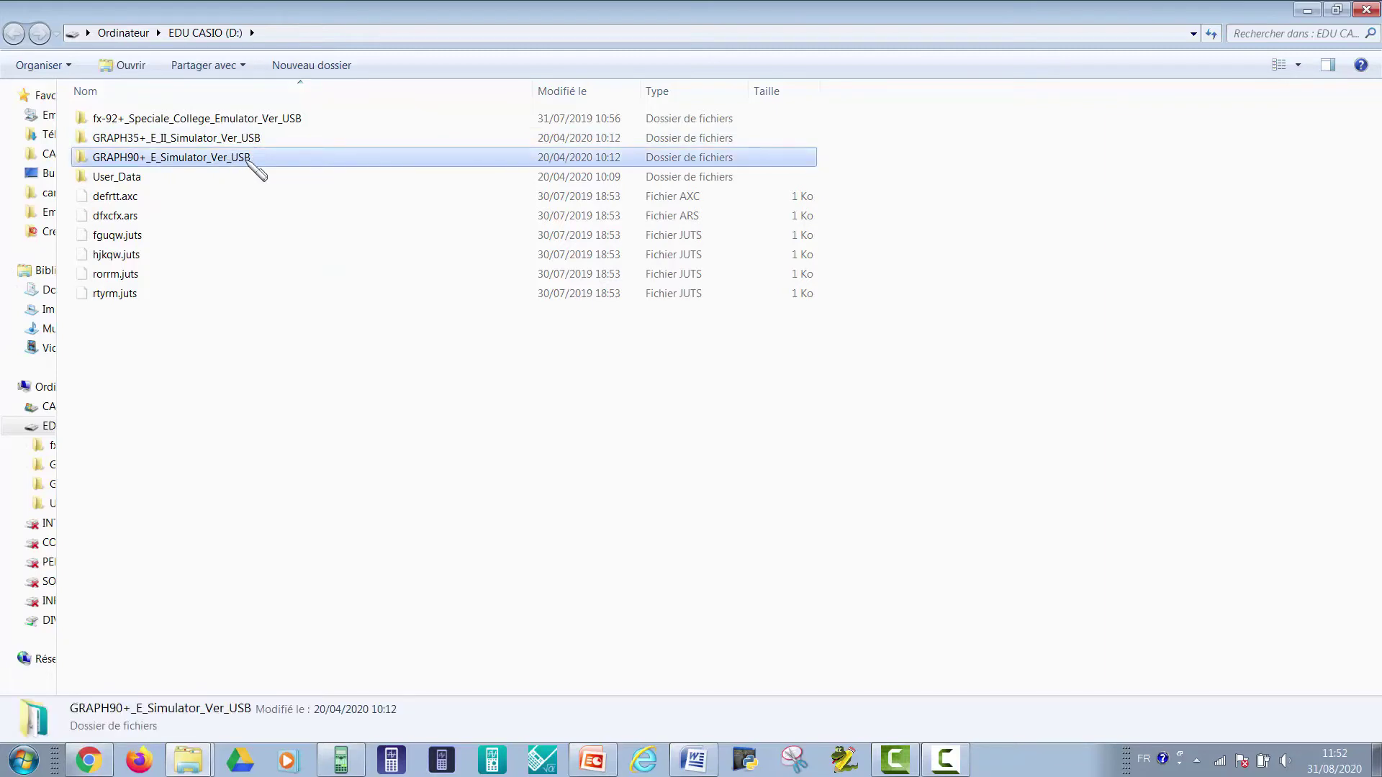
double_click(287, 157)
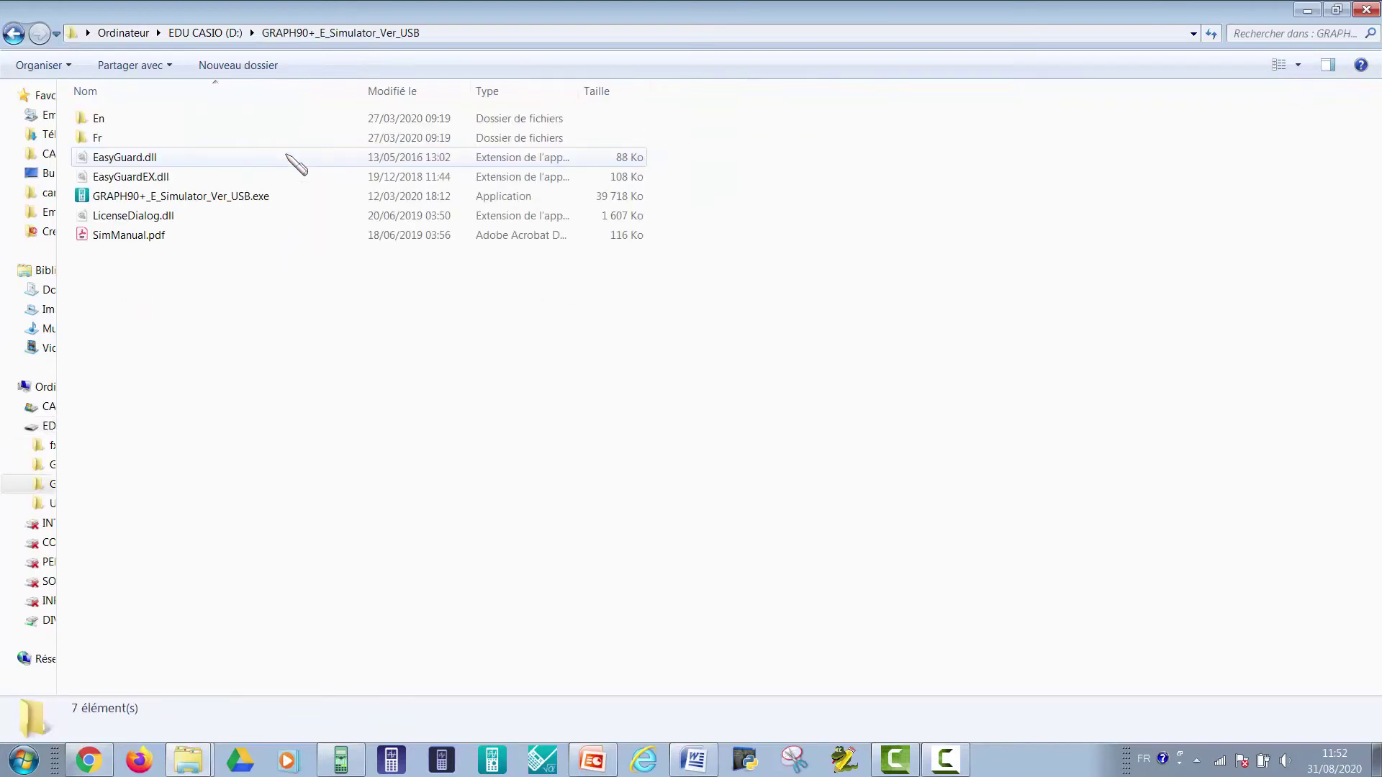
click(295, 208)
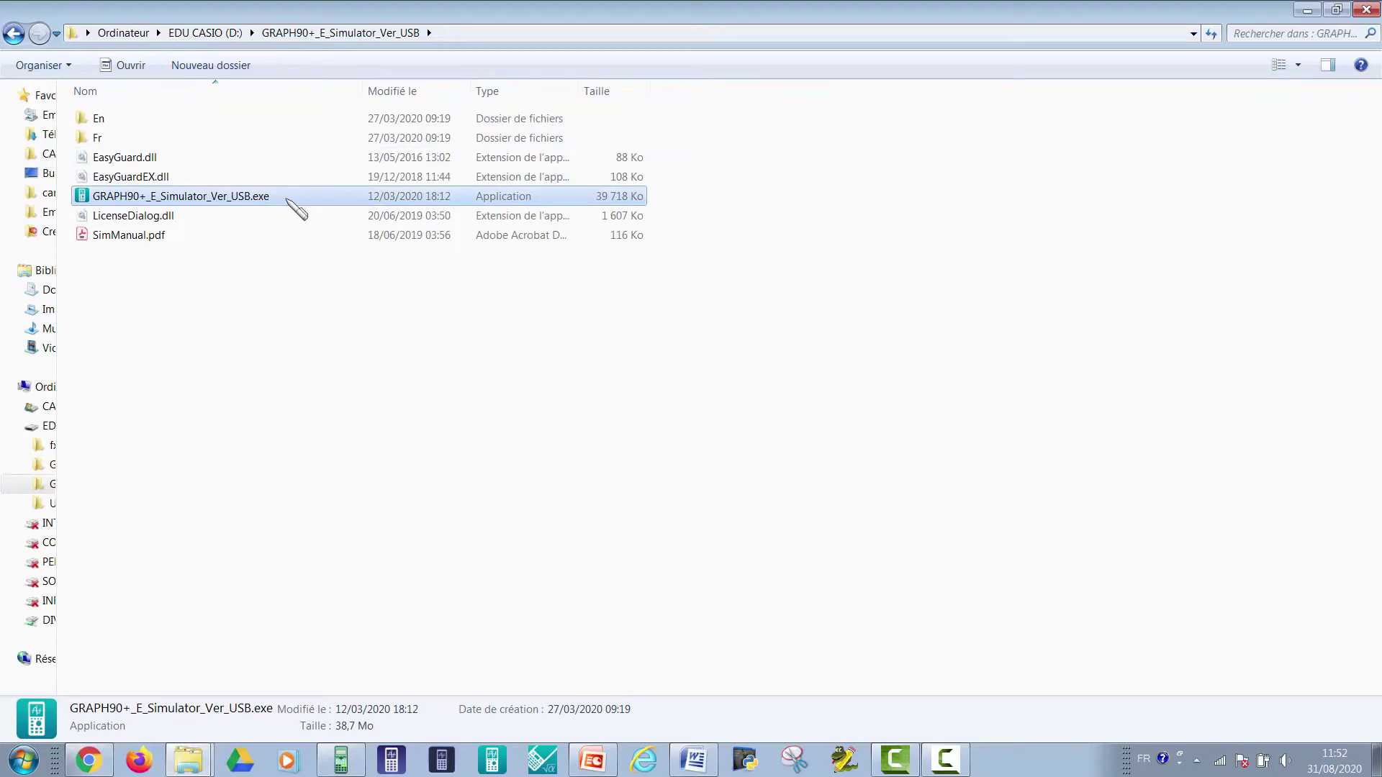
double_click(288, 203)
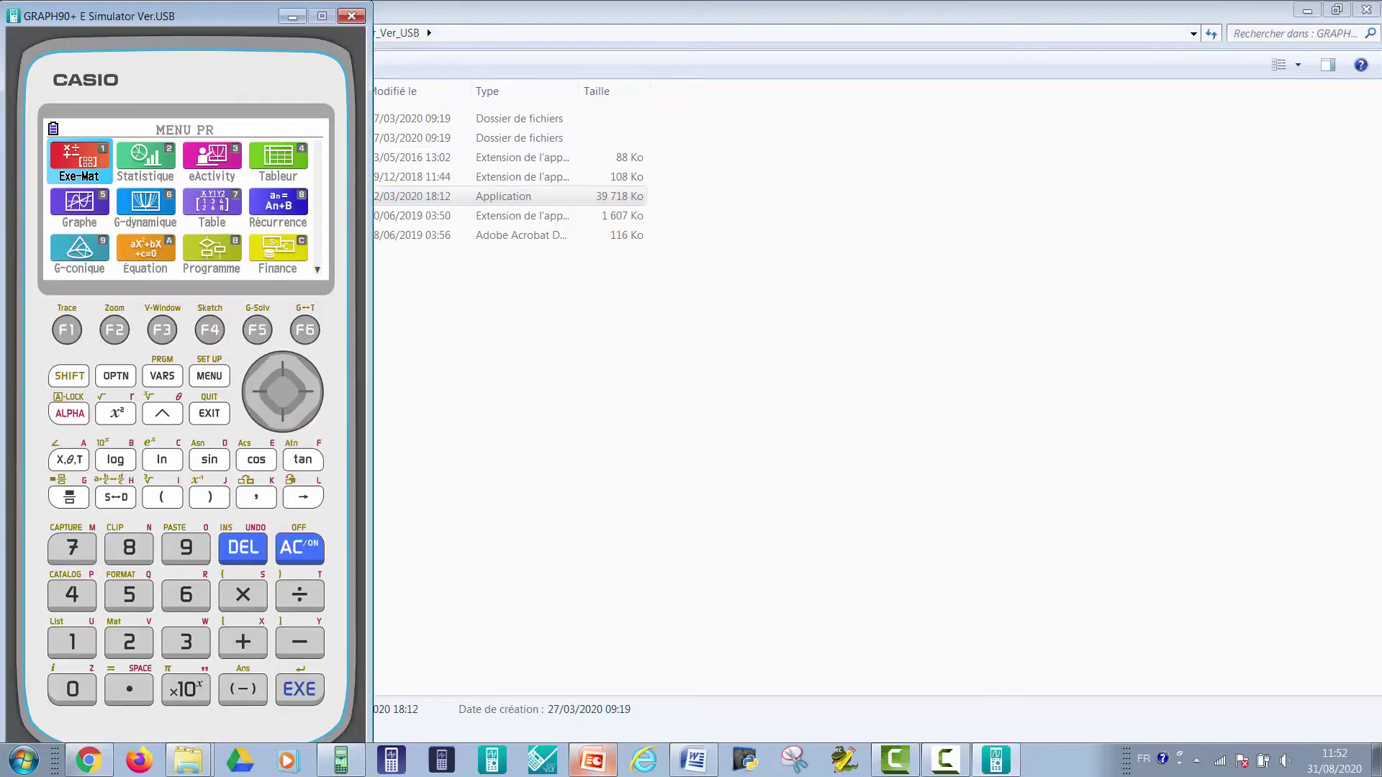
- Switch back to the PowerPoint slideshow and narrow its window to fit beside the simulator
click(601, 769)
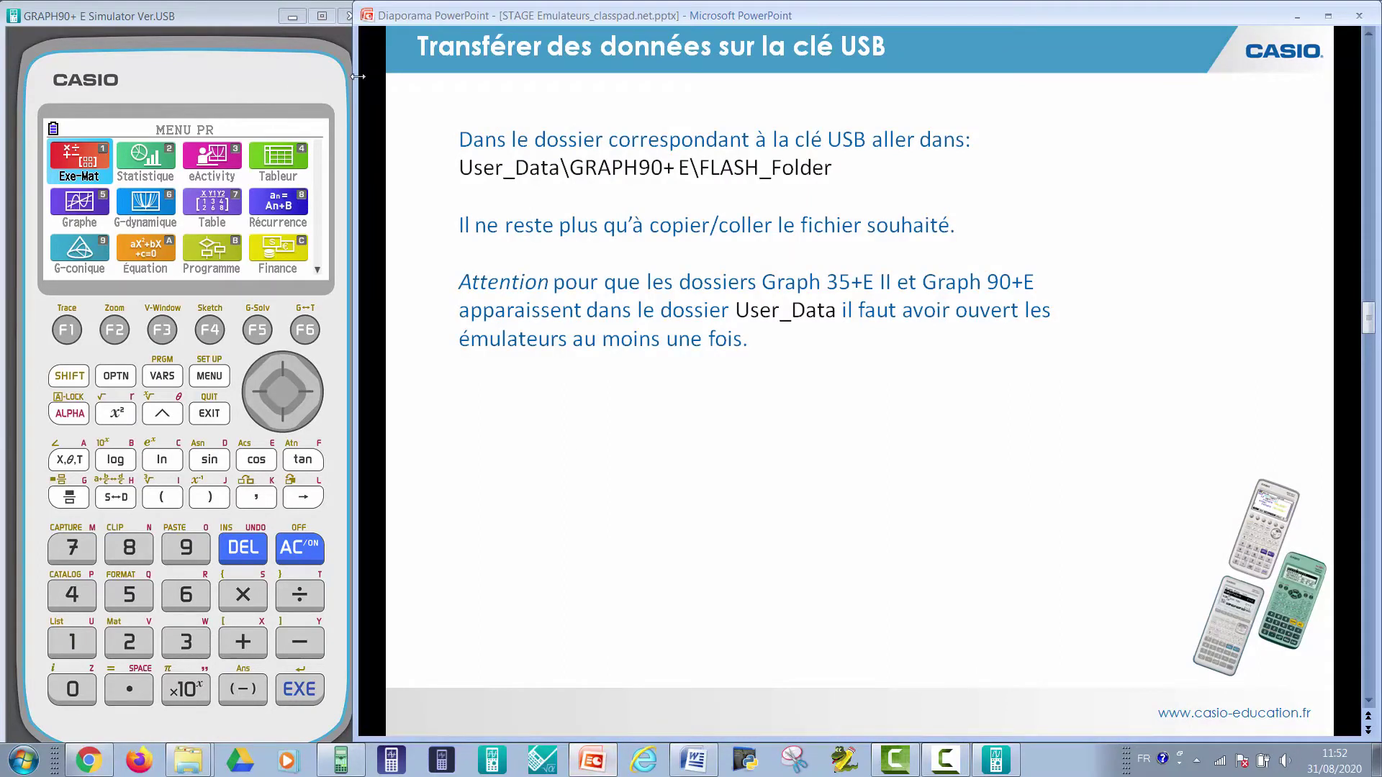
drag(358, 76, 380, 76)
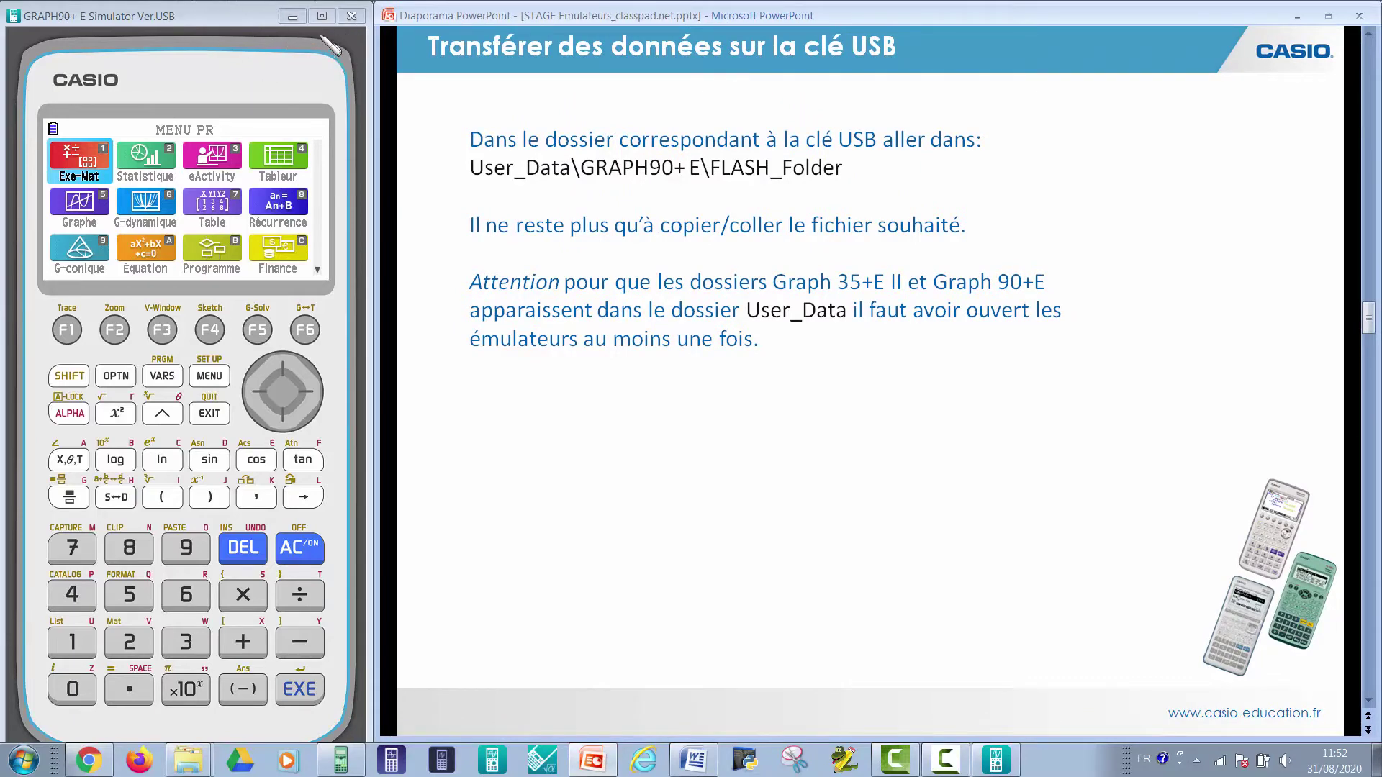
click(284, 423)
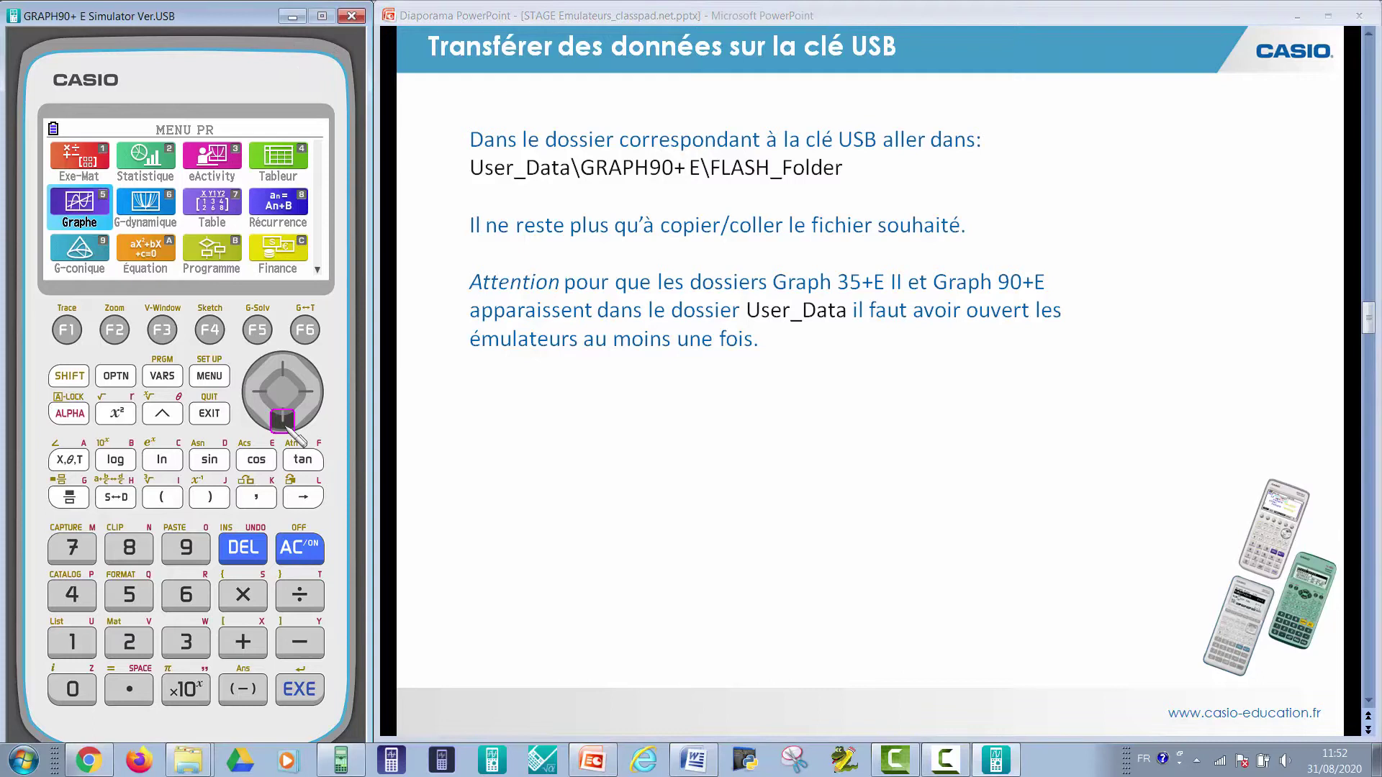
click(285, 367)
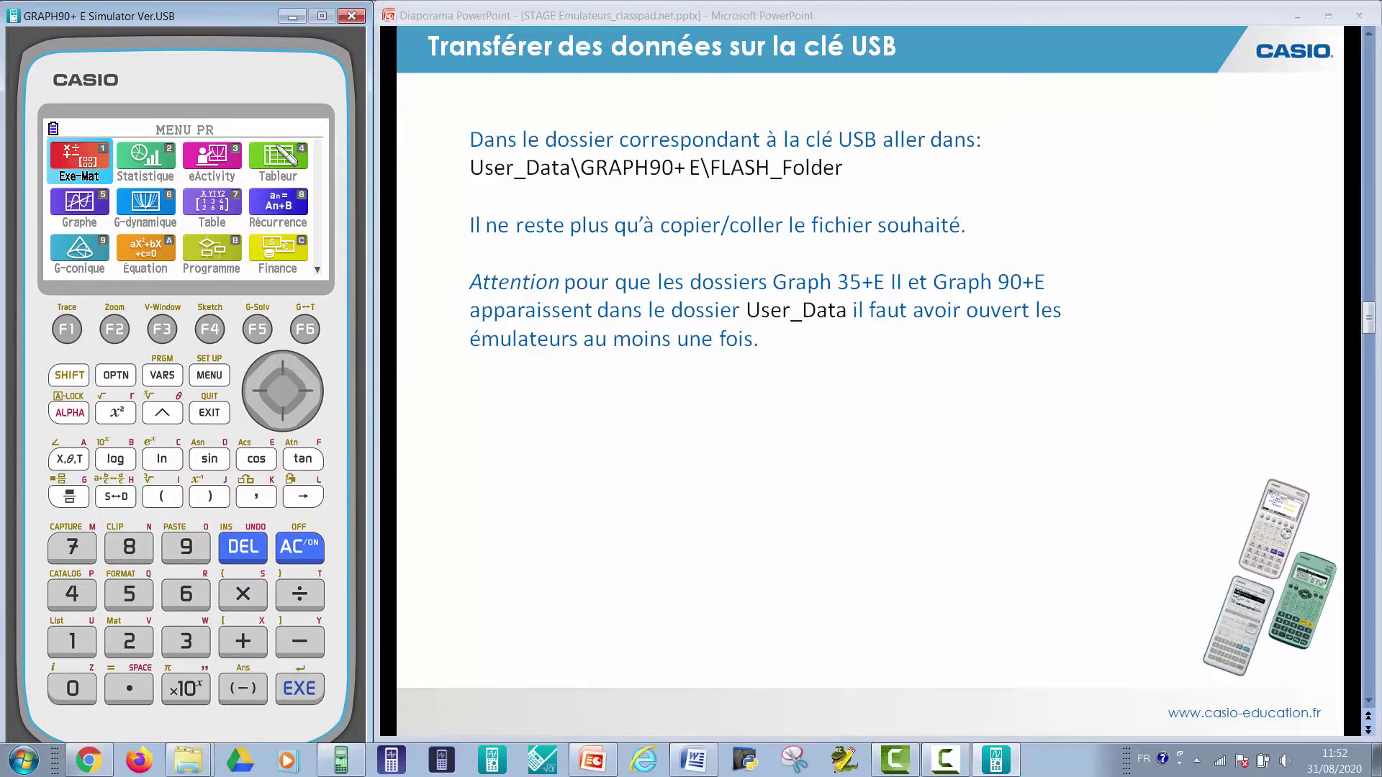
- Switch to the Word document and widen its window to fill the space beside the simulator
click(695, 758)
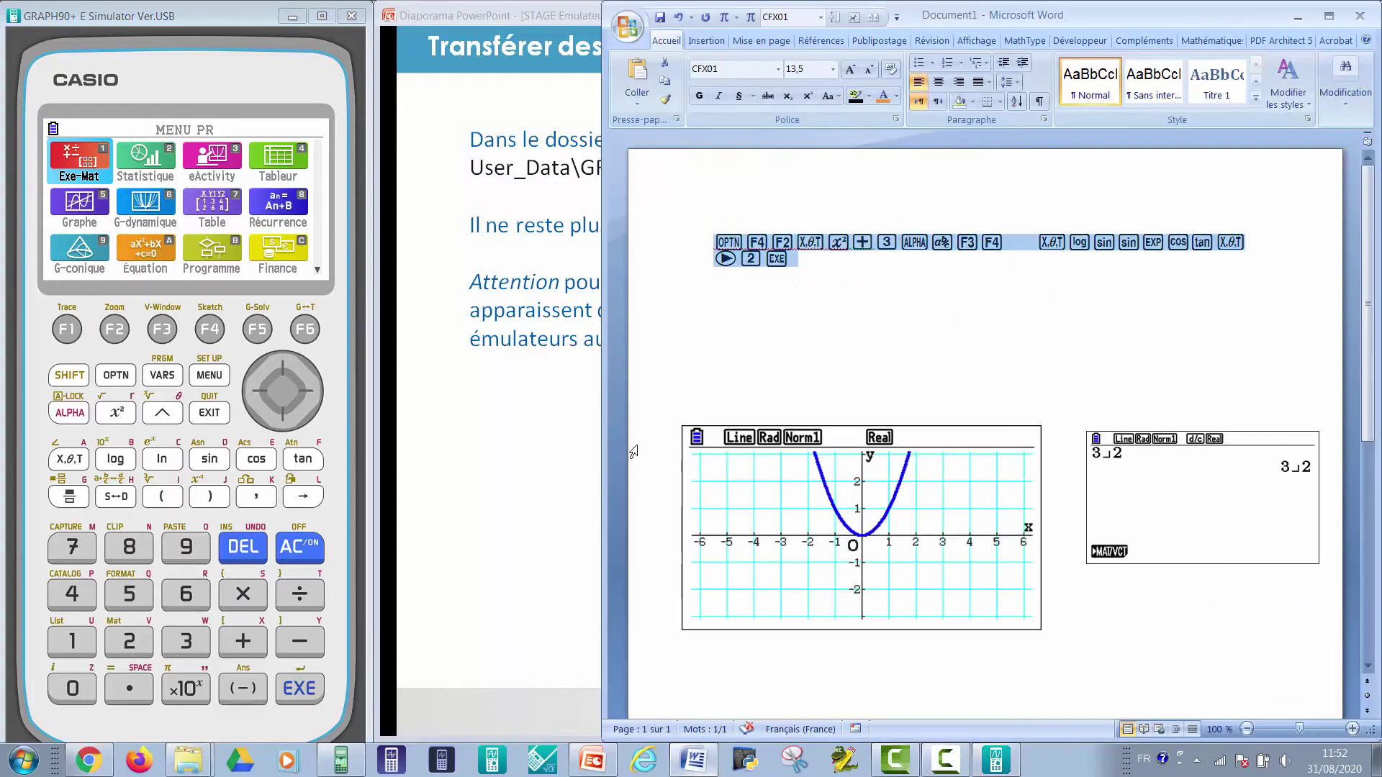
drag(601, 394, 374, 394)
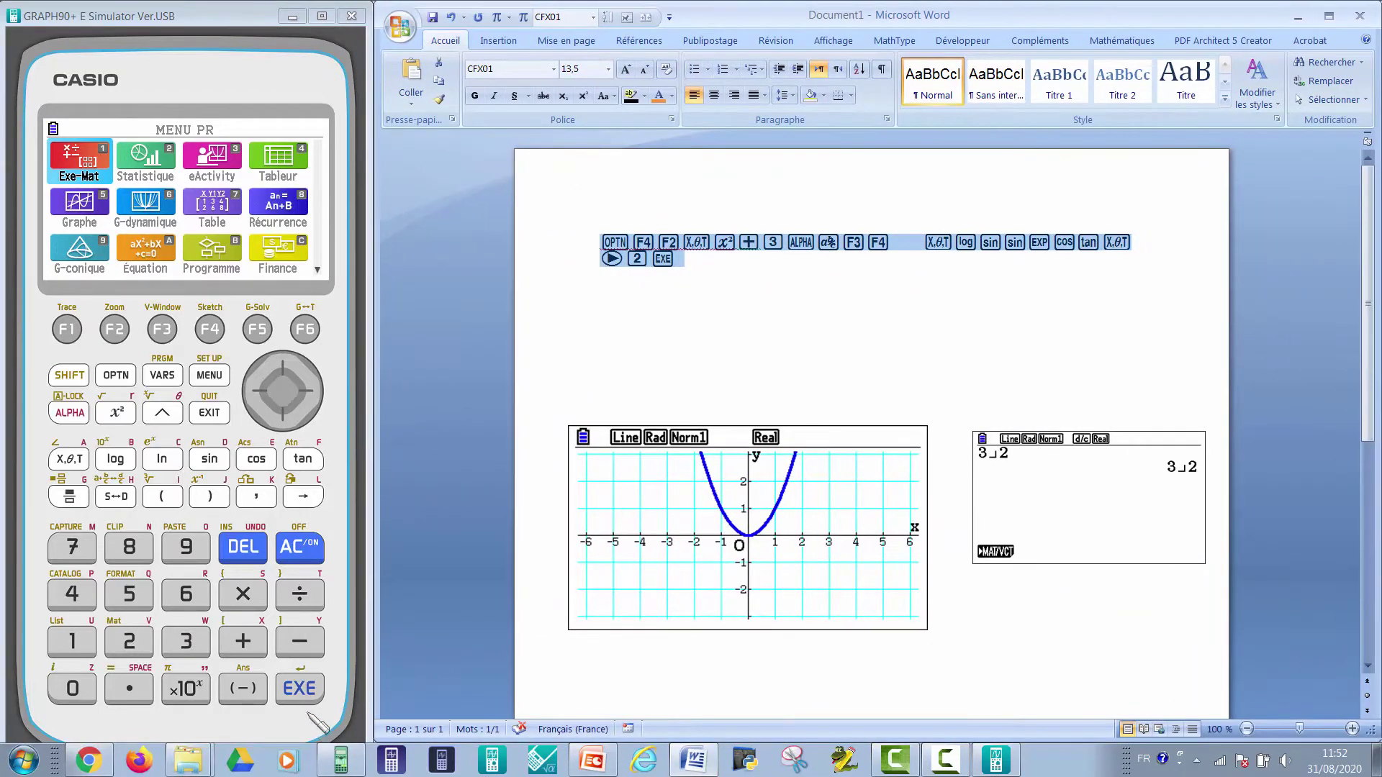
- Open the Exe-Mat application on the simulator and calculate the fraction 7/3
click(300, 689)
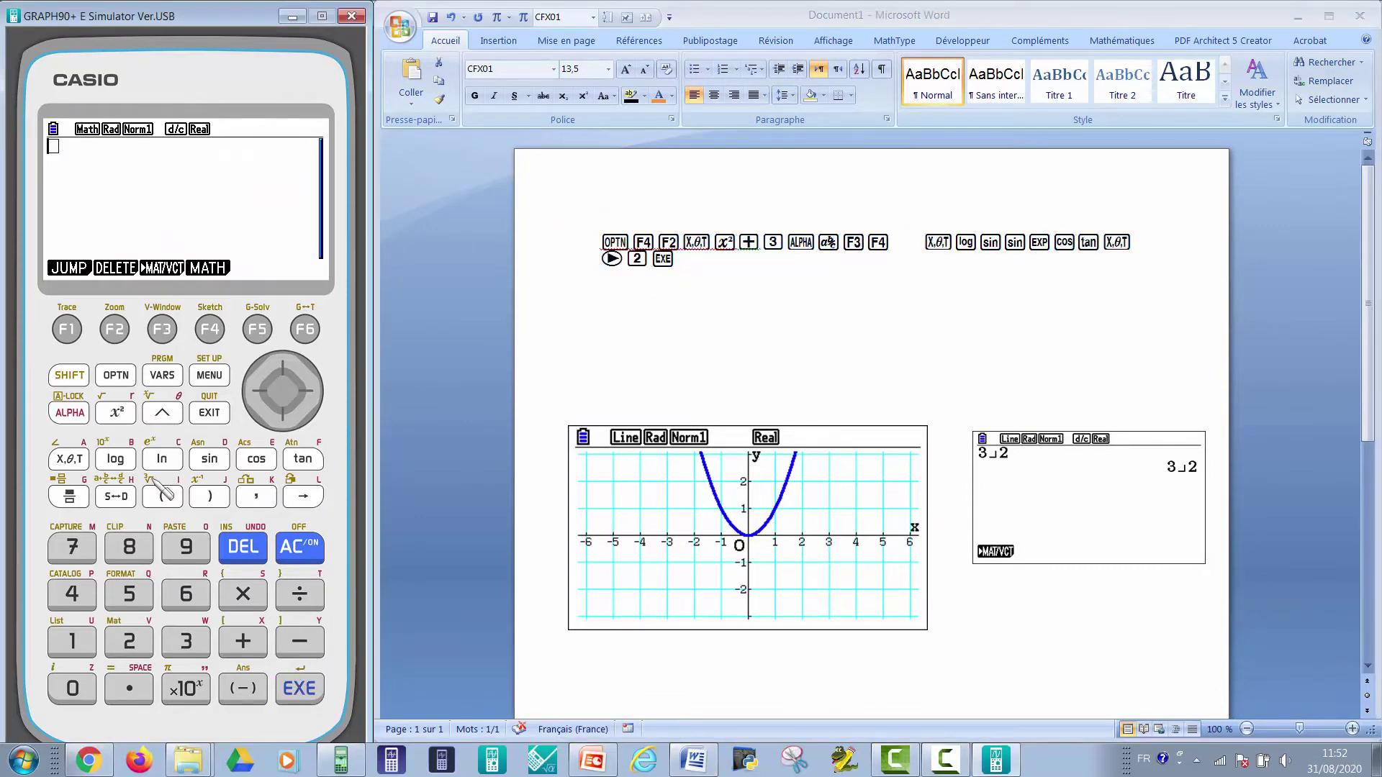
click(93, 540)
click(75, 500)
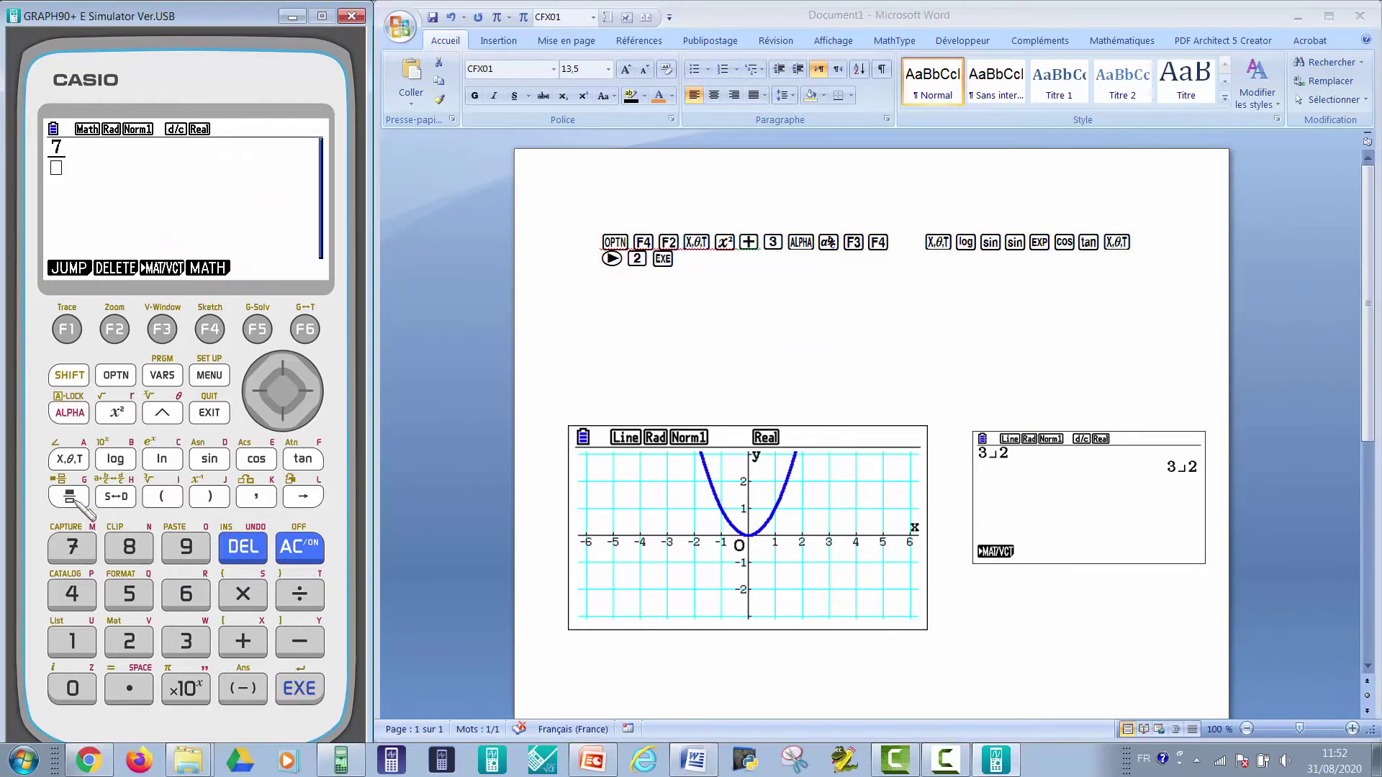
click(186, 641)
click(299, 689)
- Capture the simulator's 7/3 calculation screen and paste it below the key sequences in the Word document
right_click(189, 177)
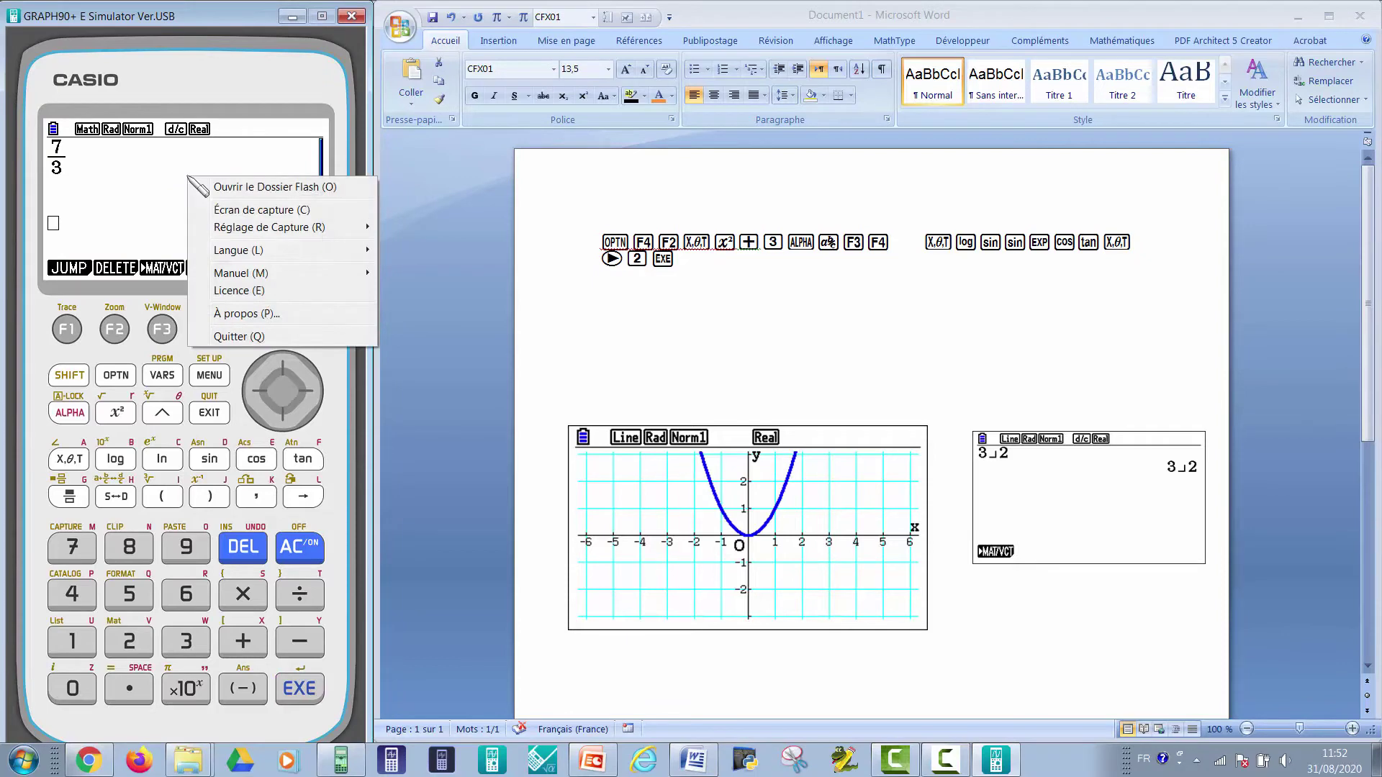
click(245, 211)
key(ctrl+a)
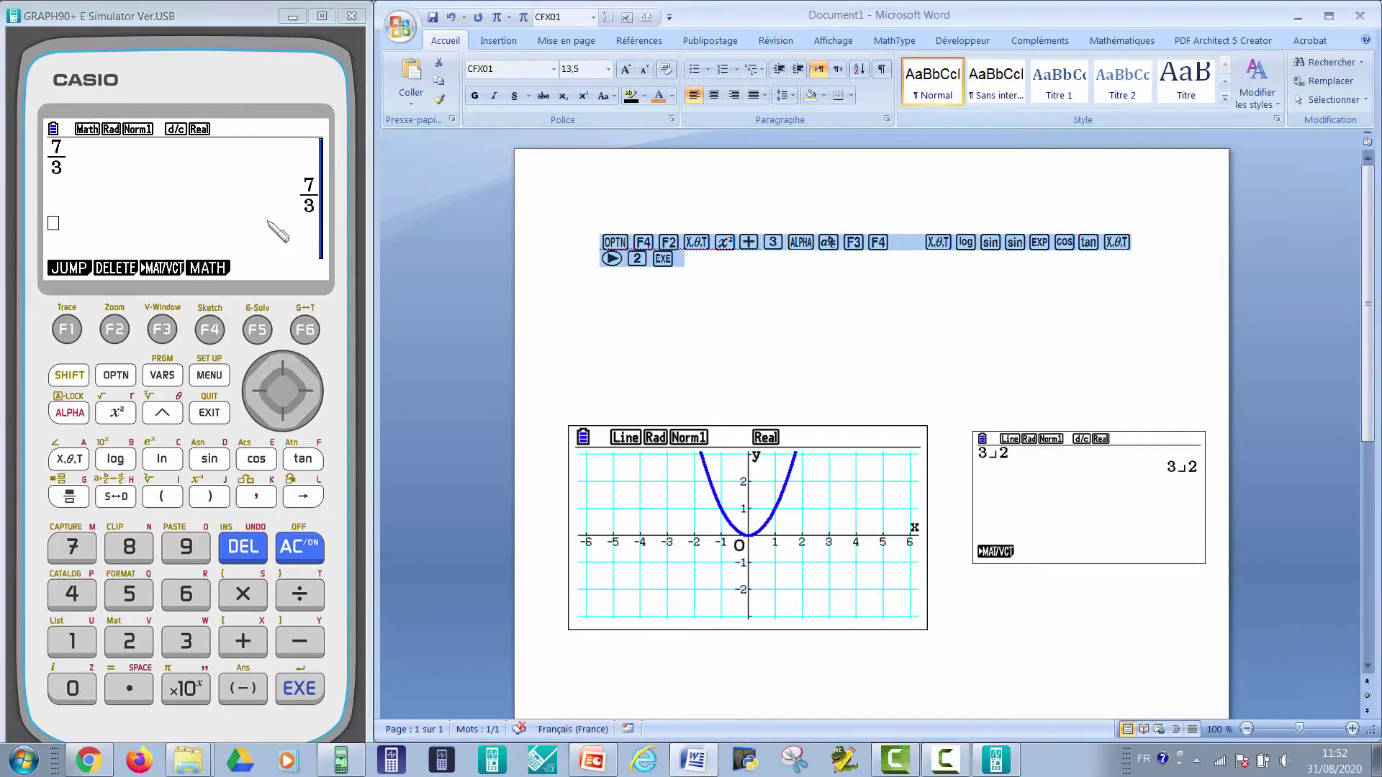
click(689, 340)
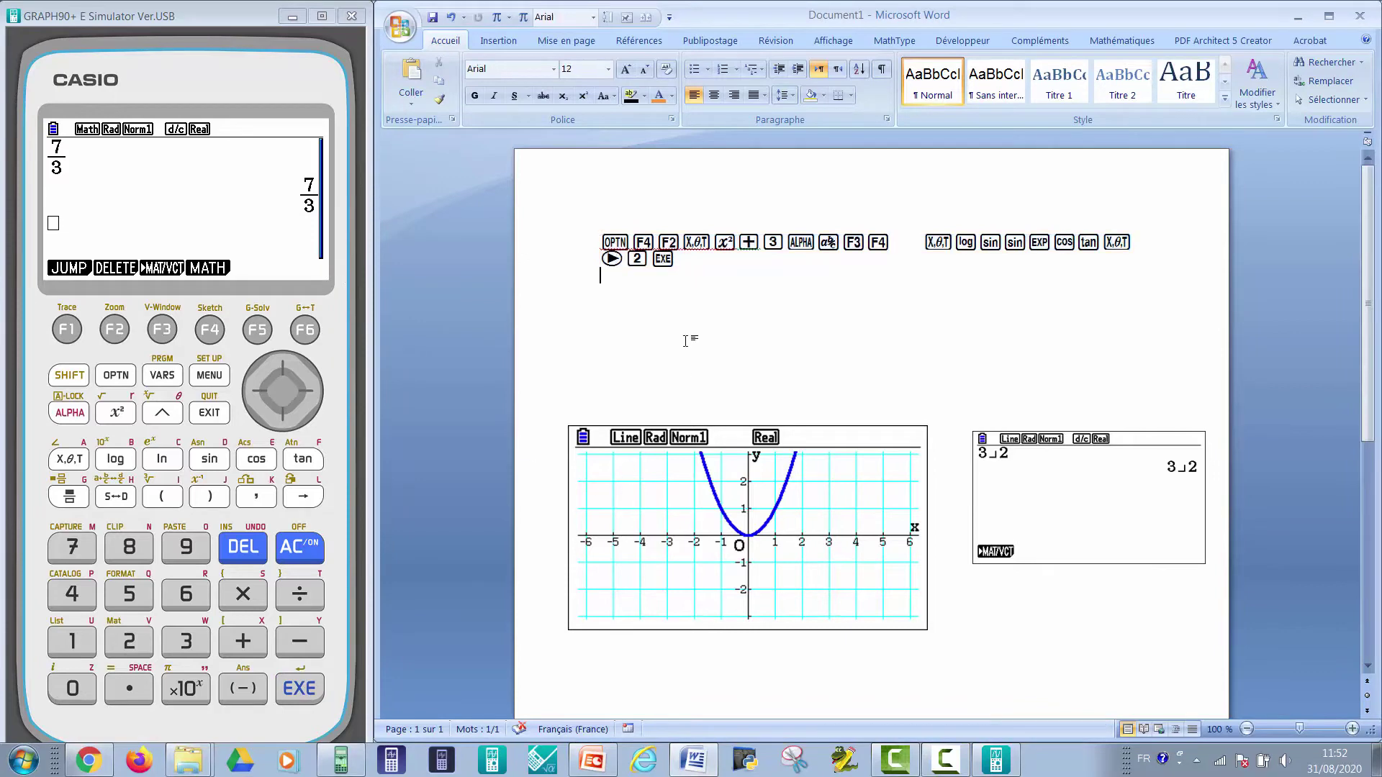
right_click(686, 342)
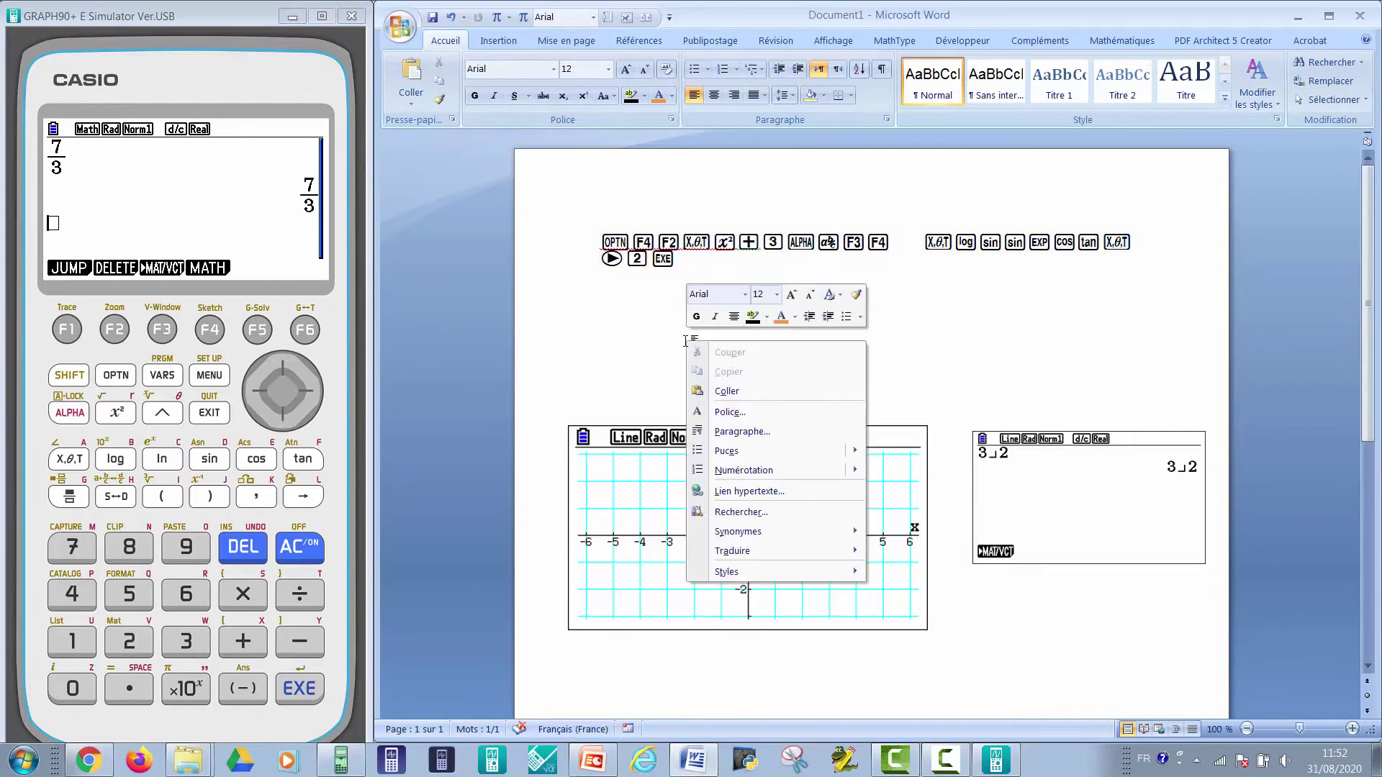
click(727, 391)
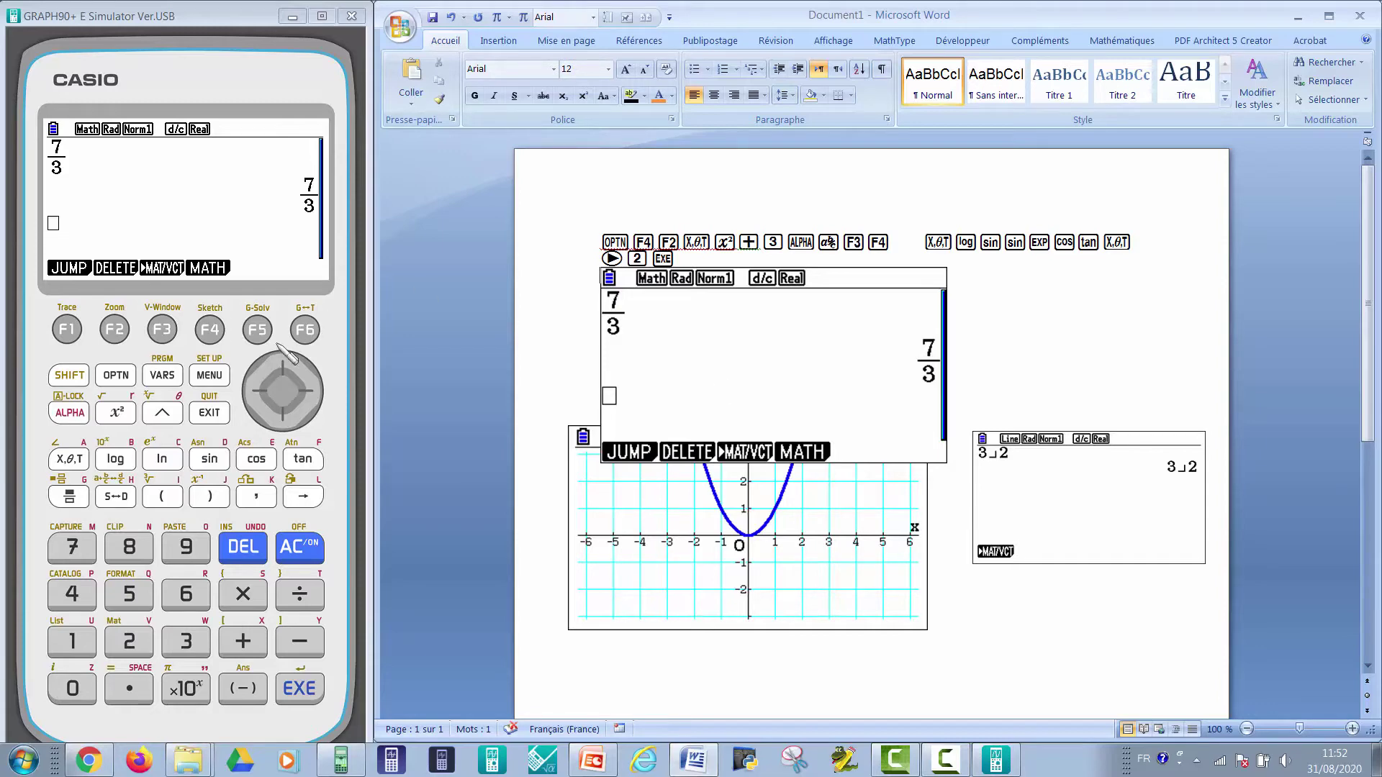
- Return to the simulator's main menu and open the Graphe application
click(223, 377)
click(277, 416)
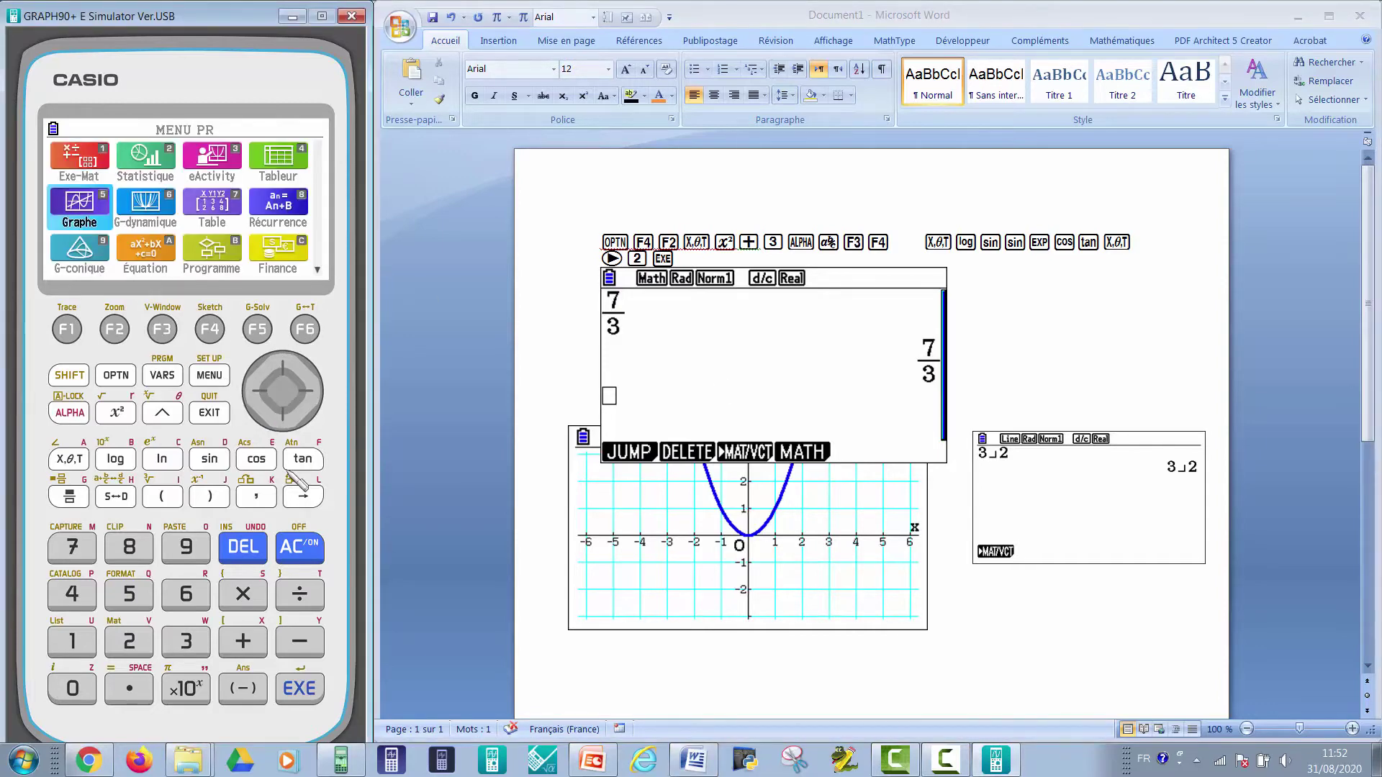
click(299, 688)
- Capture the simulator's graph function list screen and paste it into the Word document beside the fraction capture
right_click(204, 221)
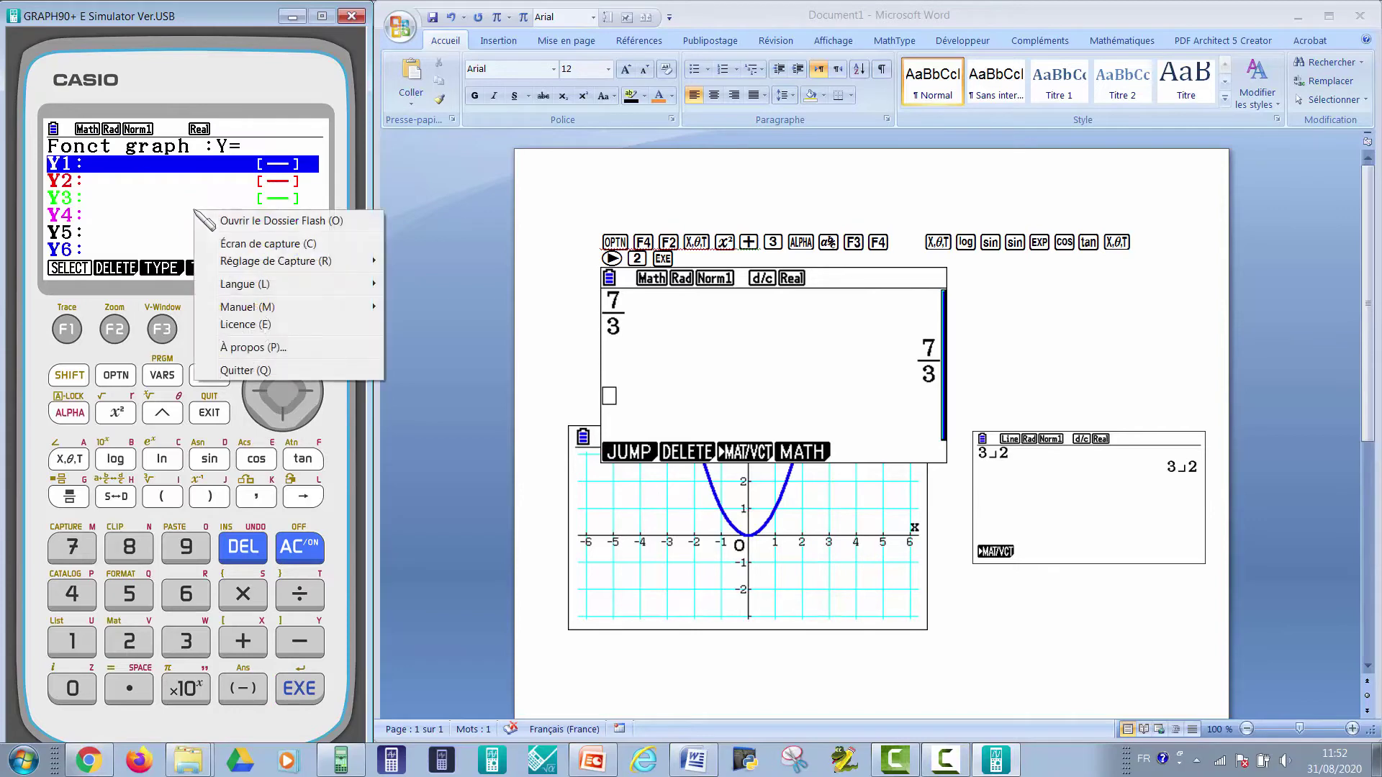
click(245, 245)
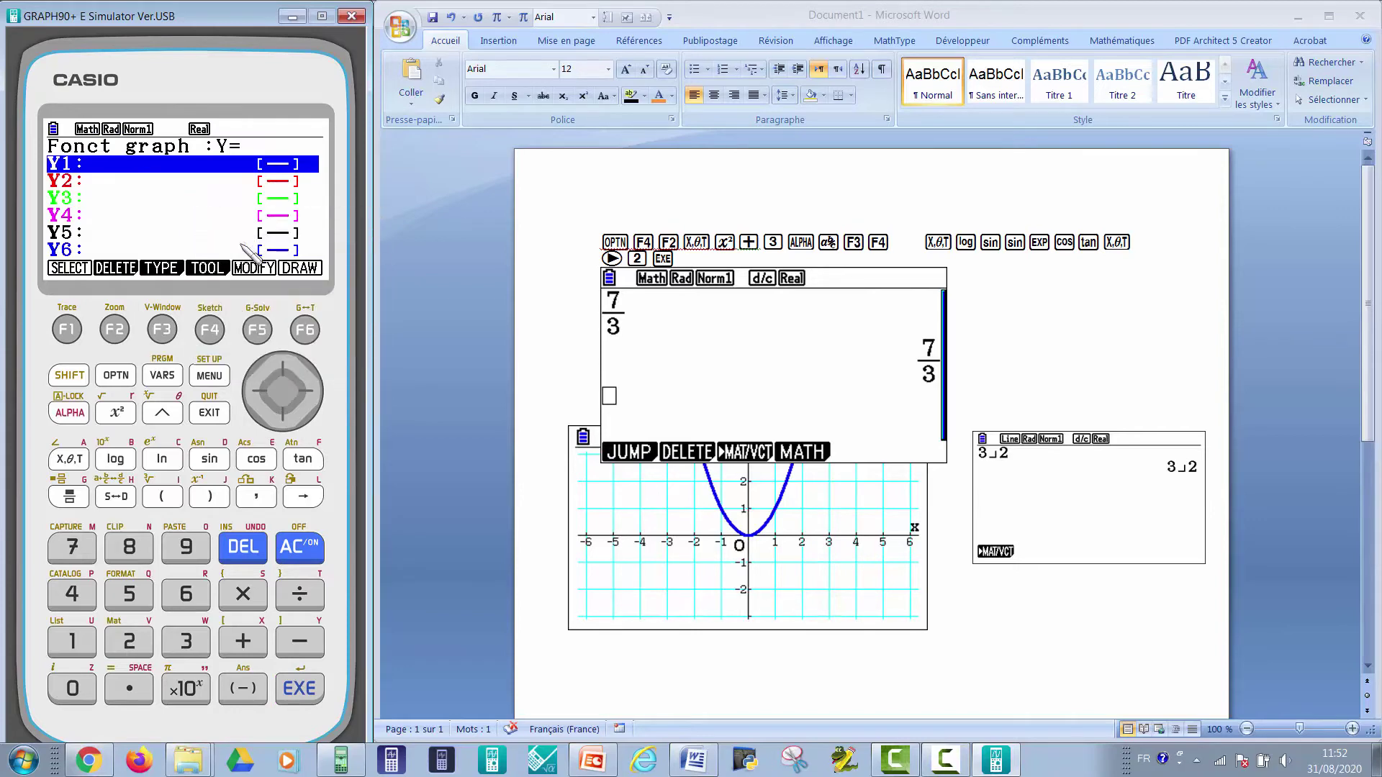
right_click(1018, 346)
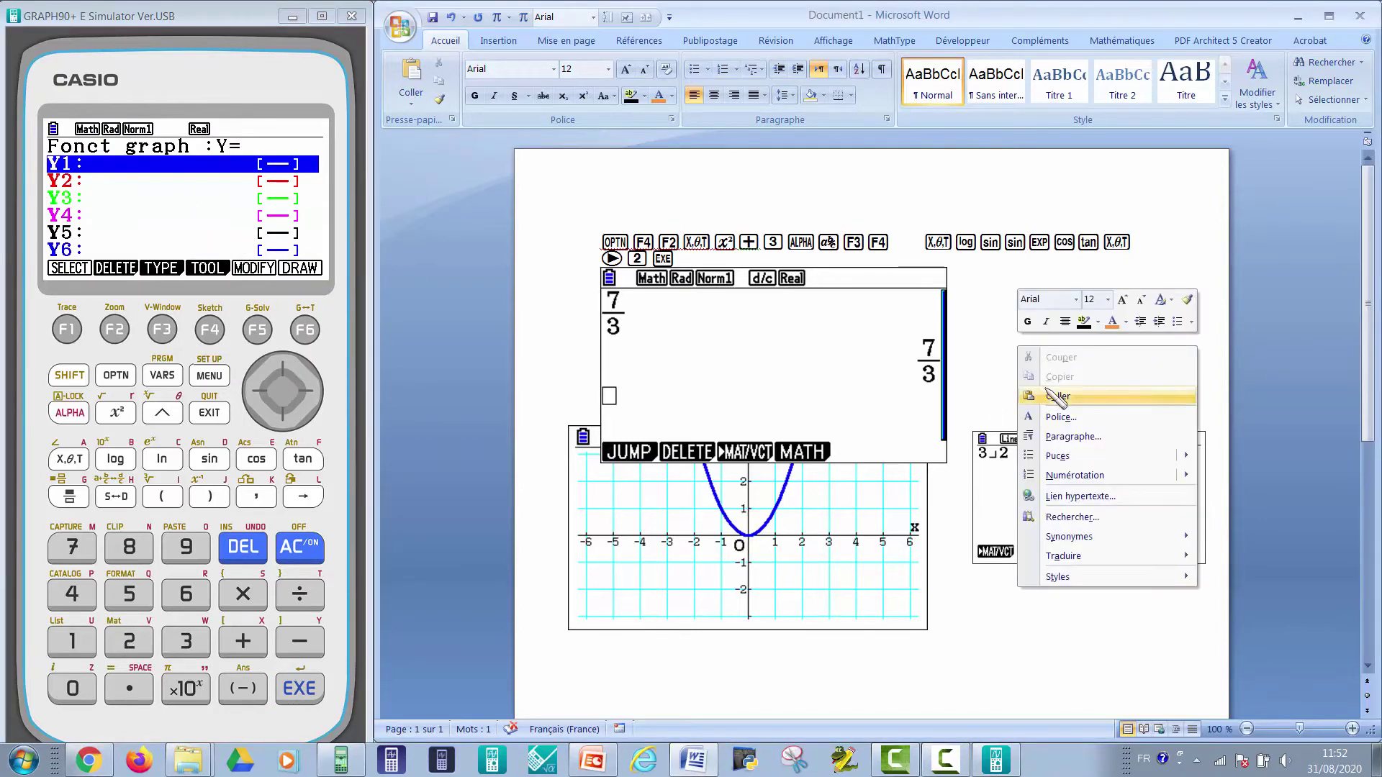
click(1050, 396)
click(1054, 363)
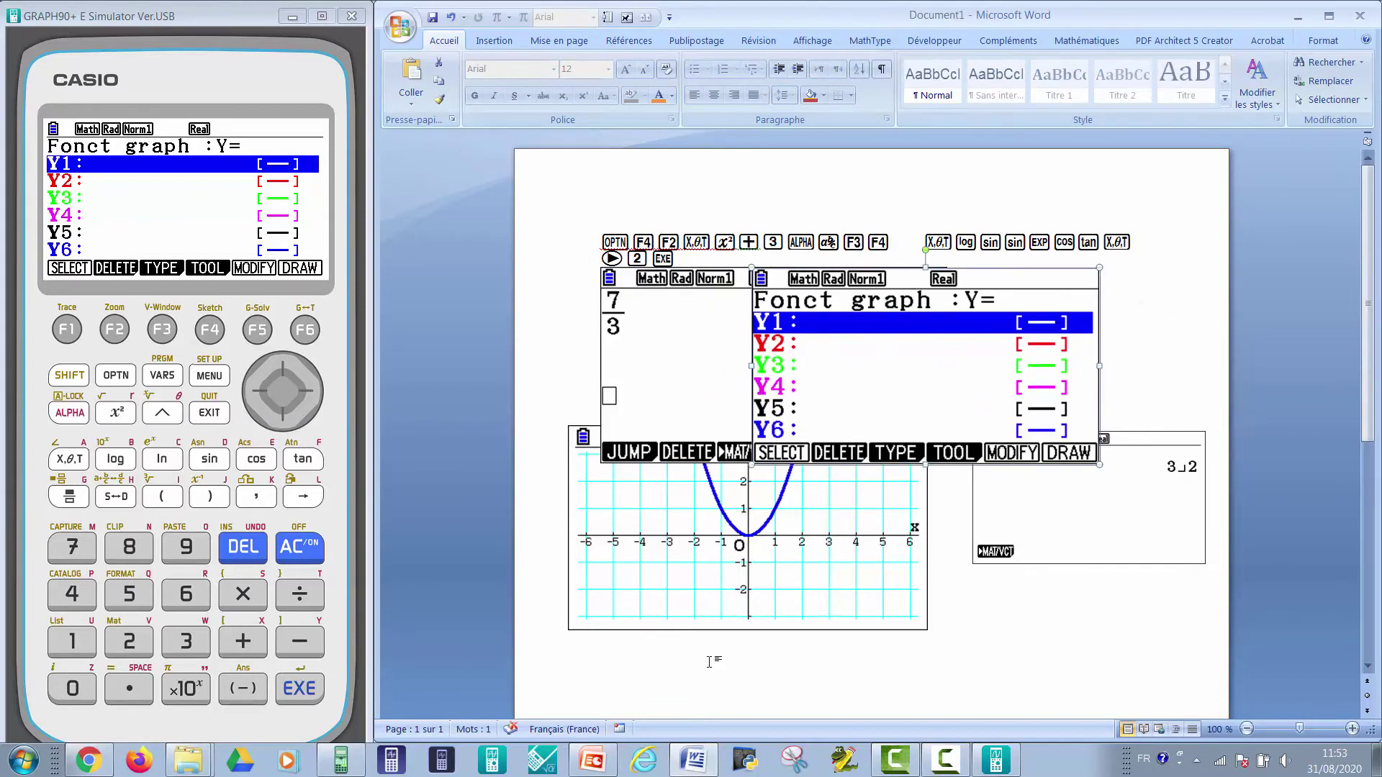
- Switch back to the PowerPoint slideshow about transferring data to the USB key
click(788, 237)
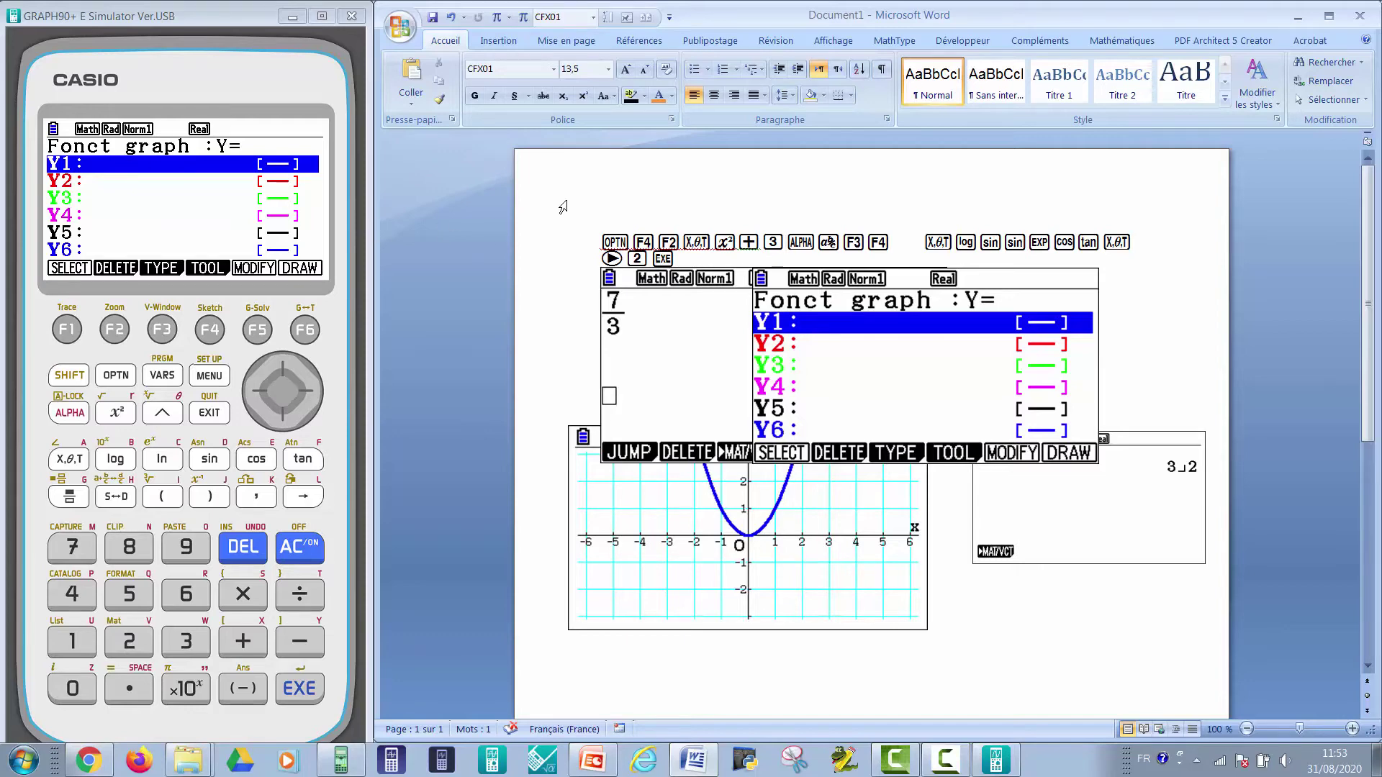
click(1068, 620)
mouse_move(612, 754)
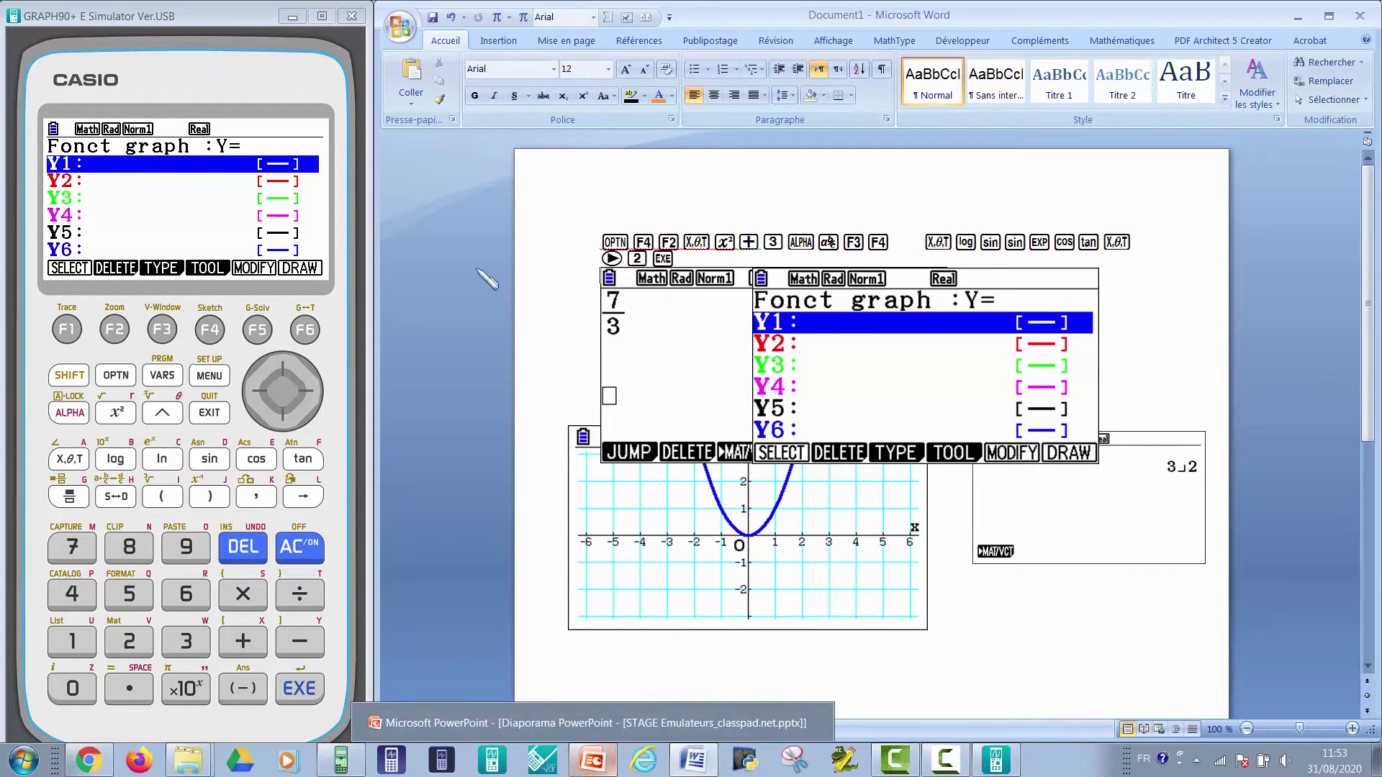
click(612, 756)
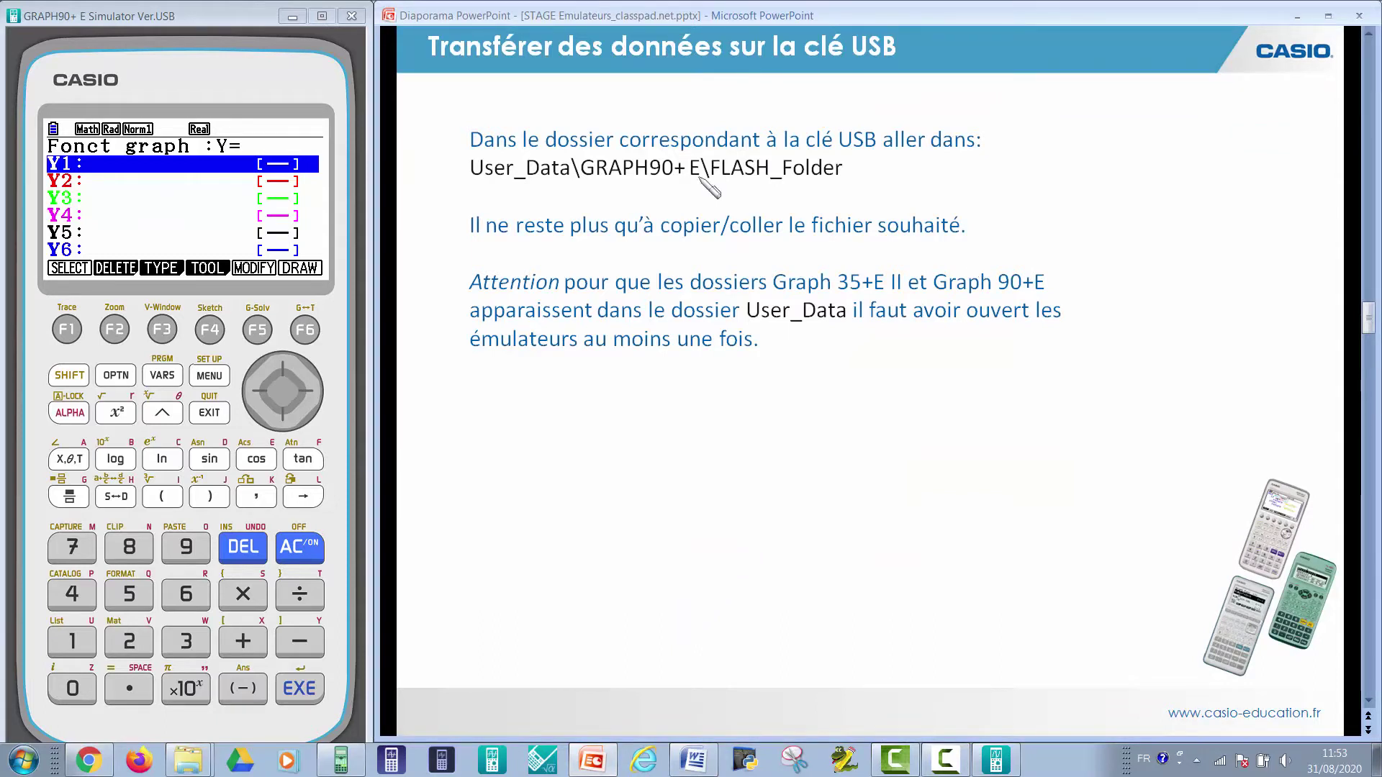
- Close the simulator and open User_Data\GRAPH90+ E\FLASH_Folder on the EDU CASIO (D:) drive
click(354, 16)
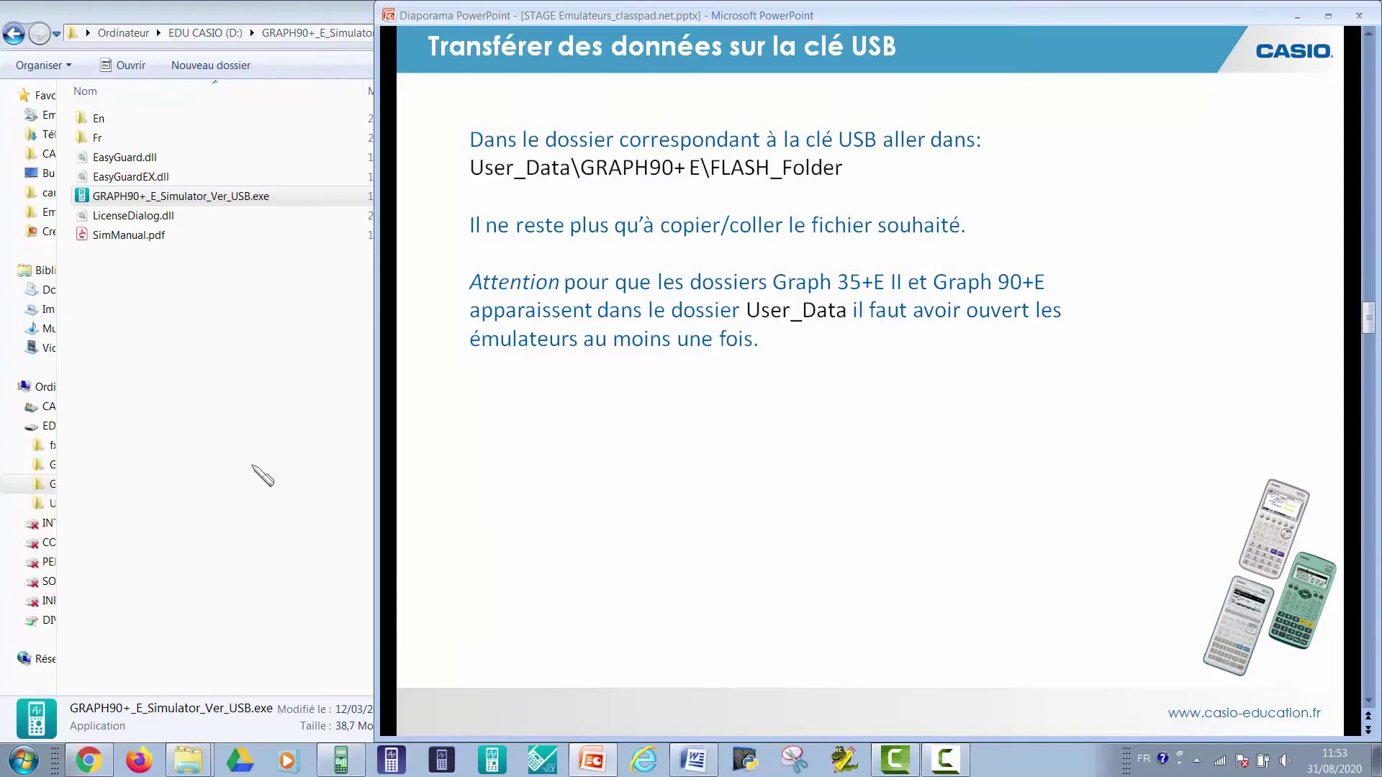
click(216, 33)
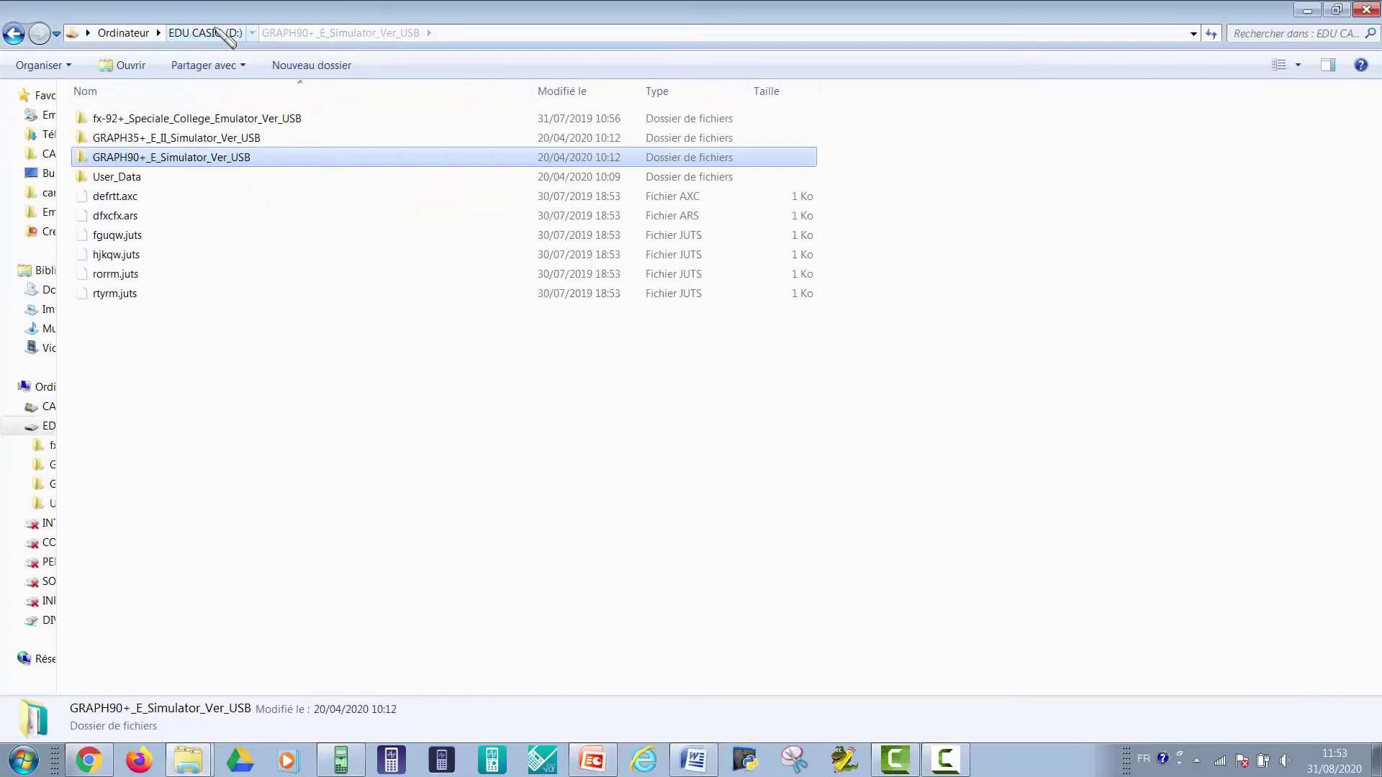
double_click(159, 175)
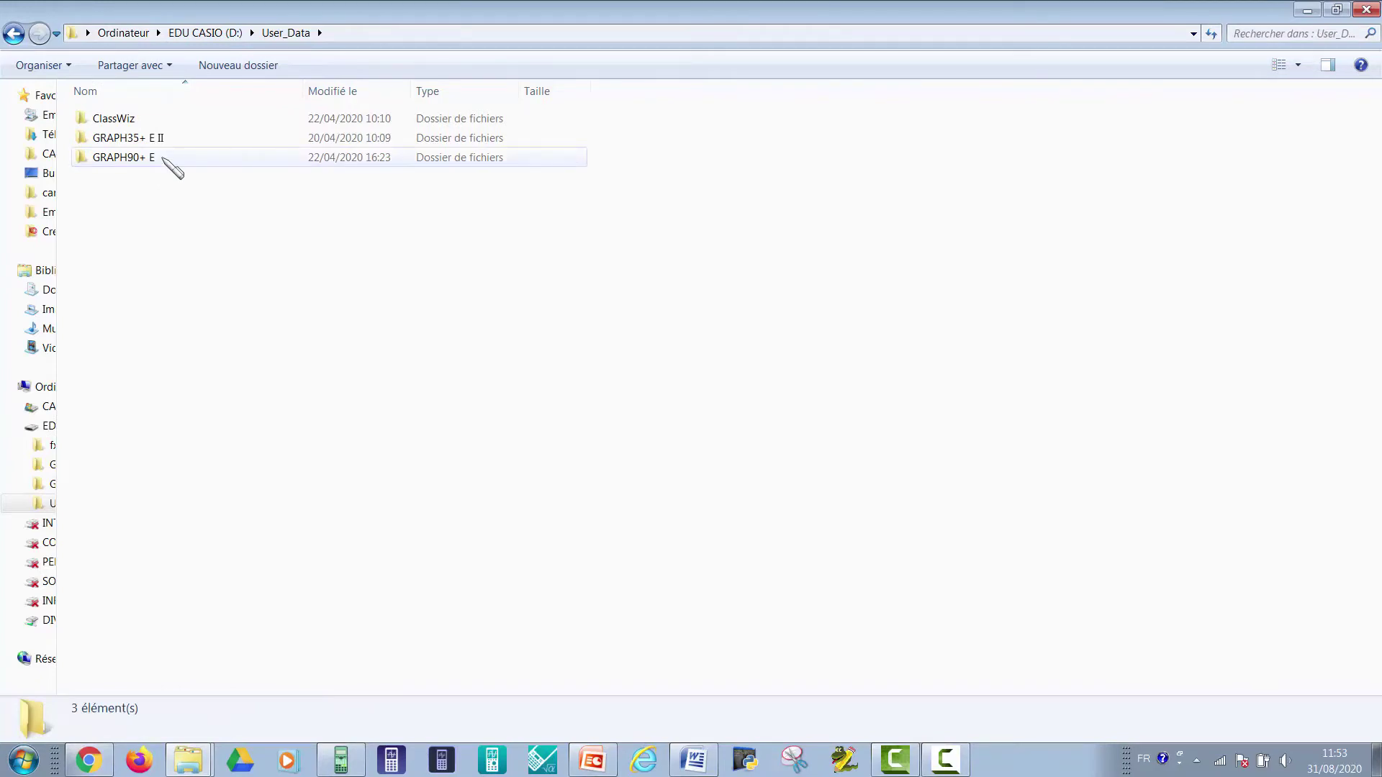
double_click(164, 158)
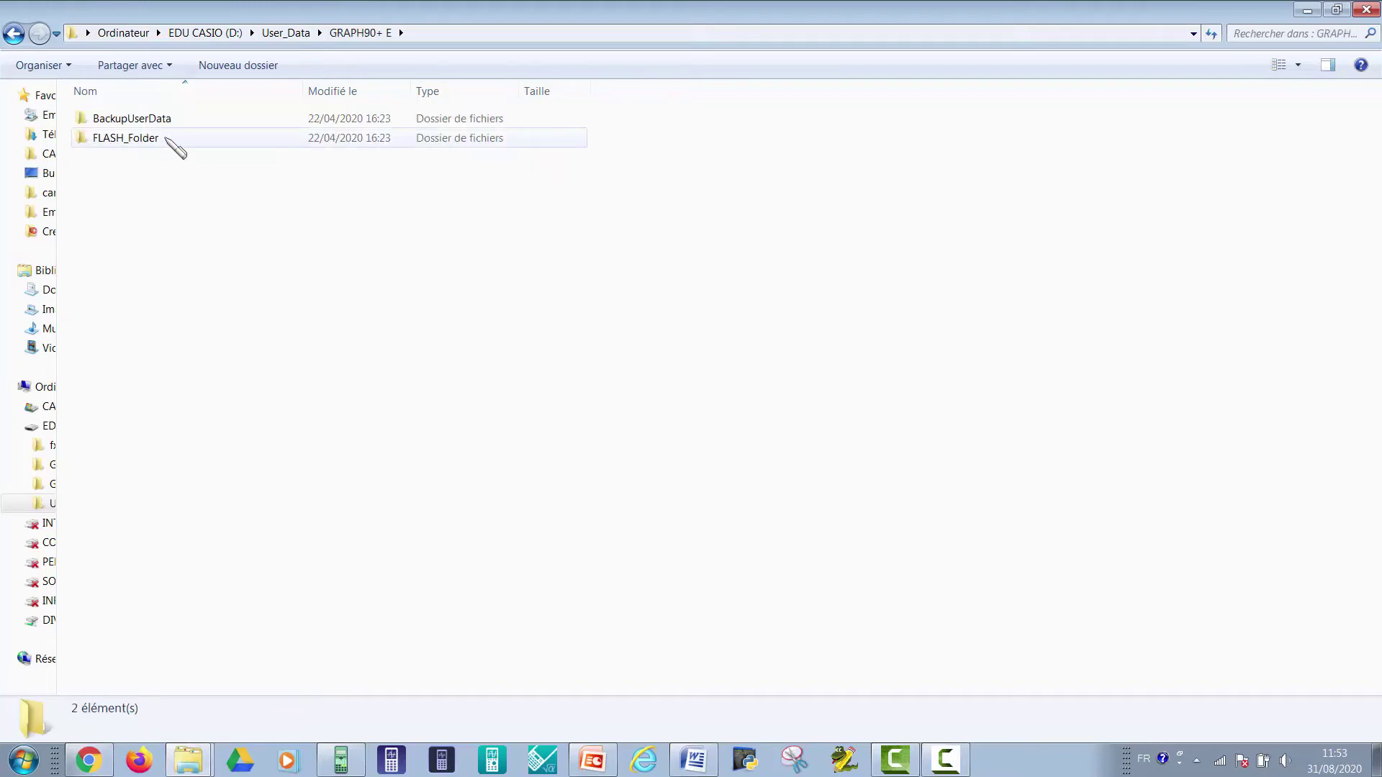
double_click(166, 139)
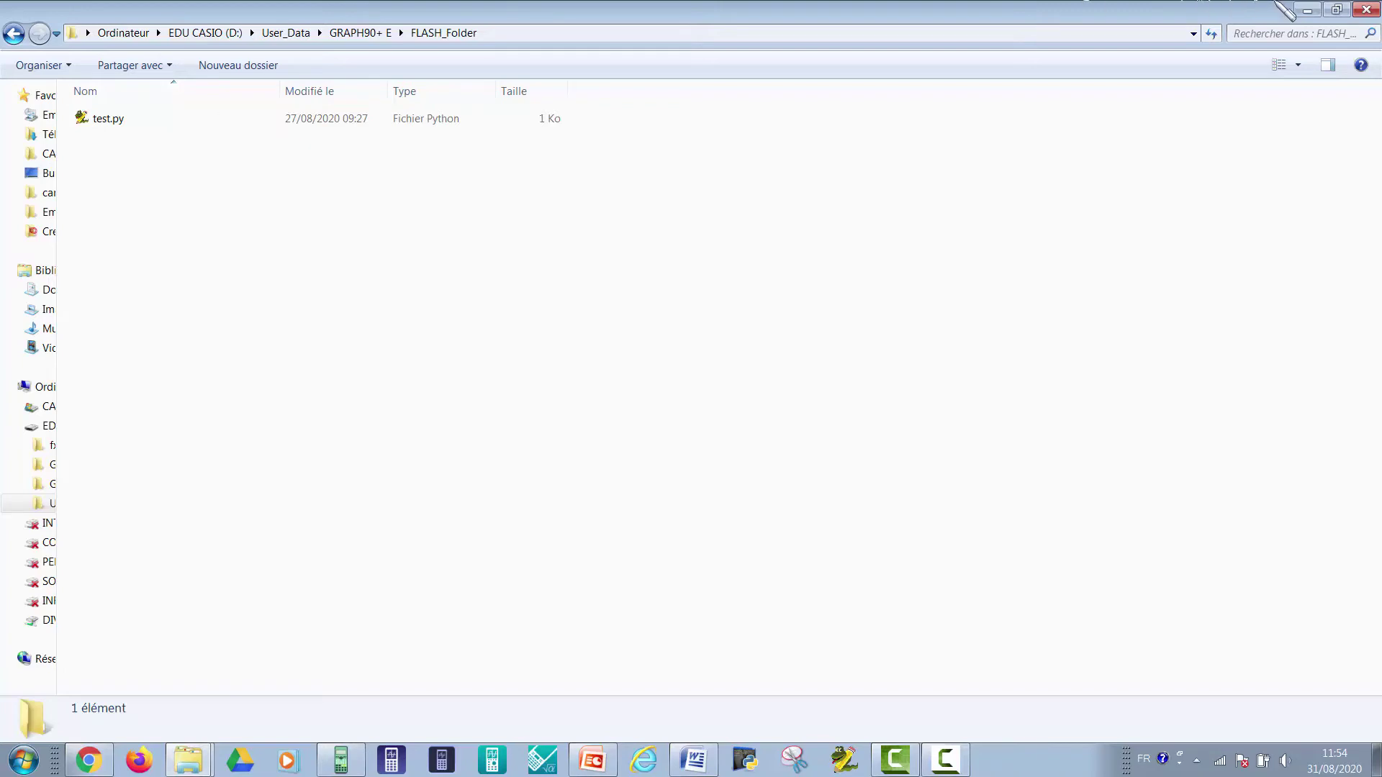
- Copy arit2.py from the desktop into FLASH_Folder on the USB drive
right_click(316, 285)
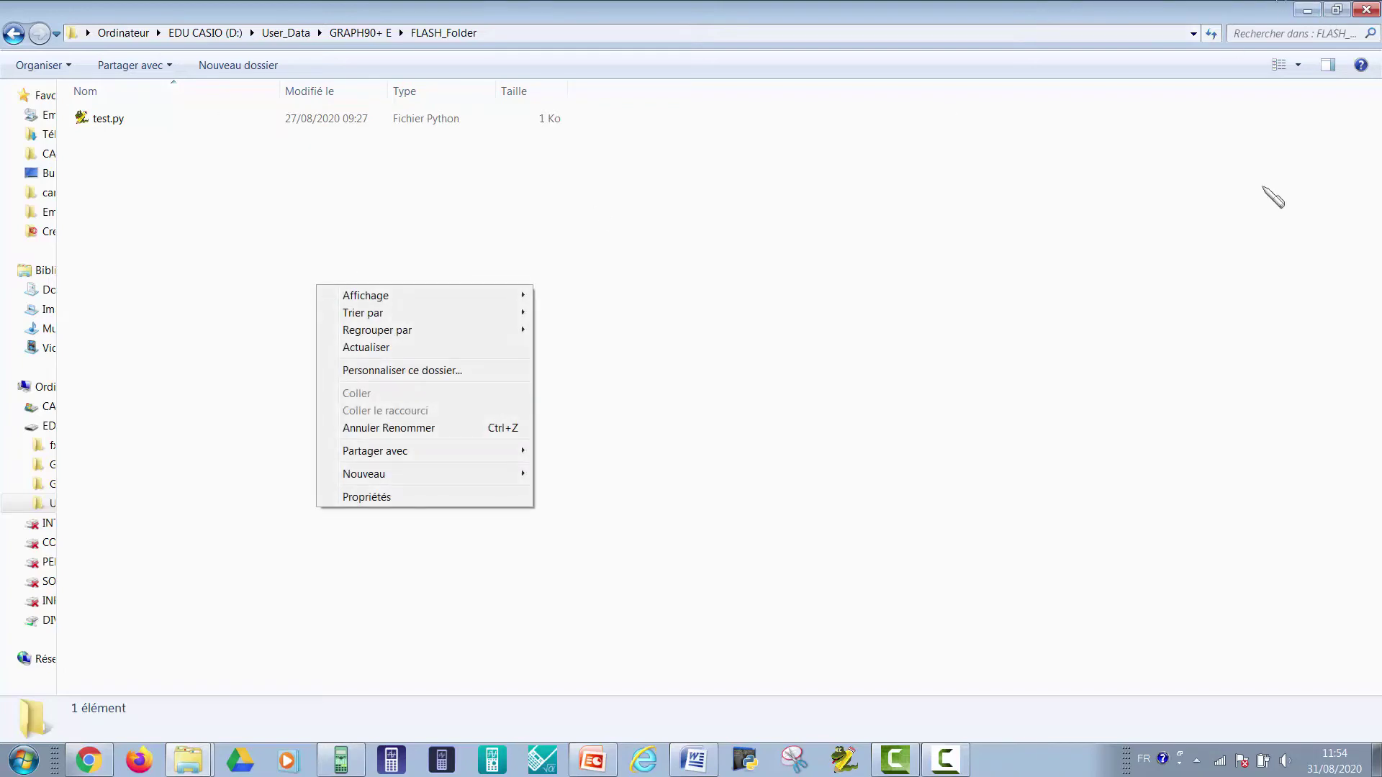
click(1309, 10)
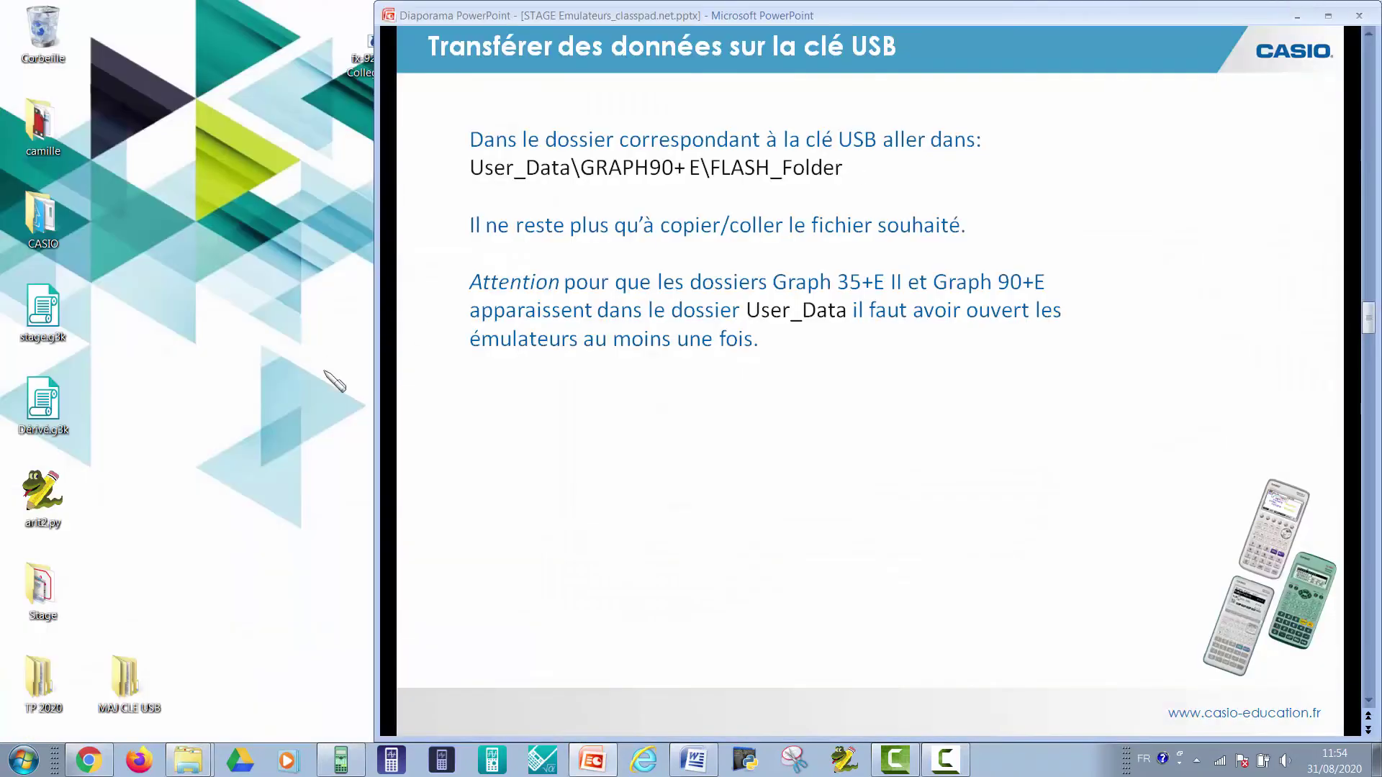
right_click(46, 498)
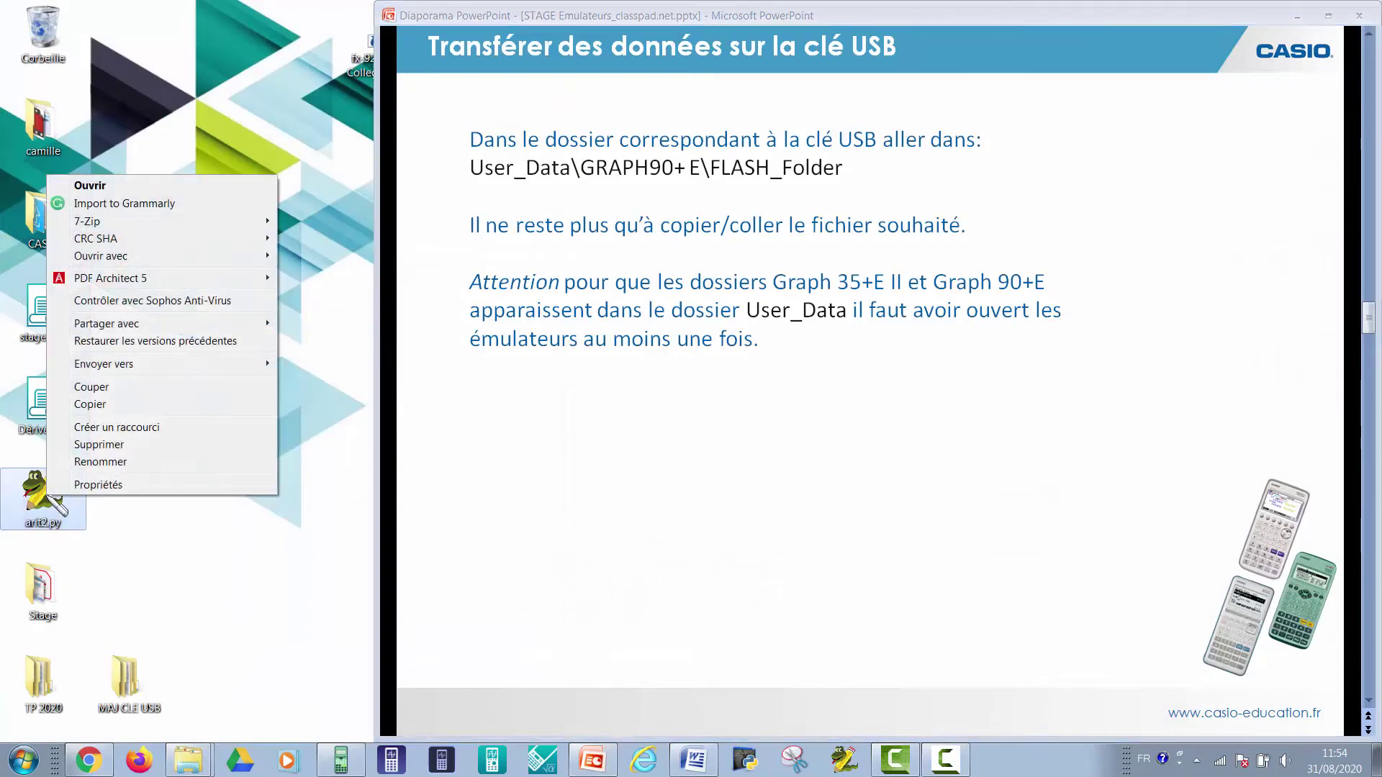
click(108, 403)
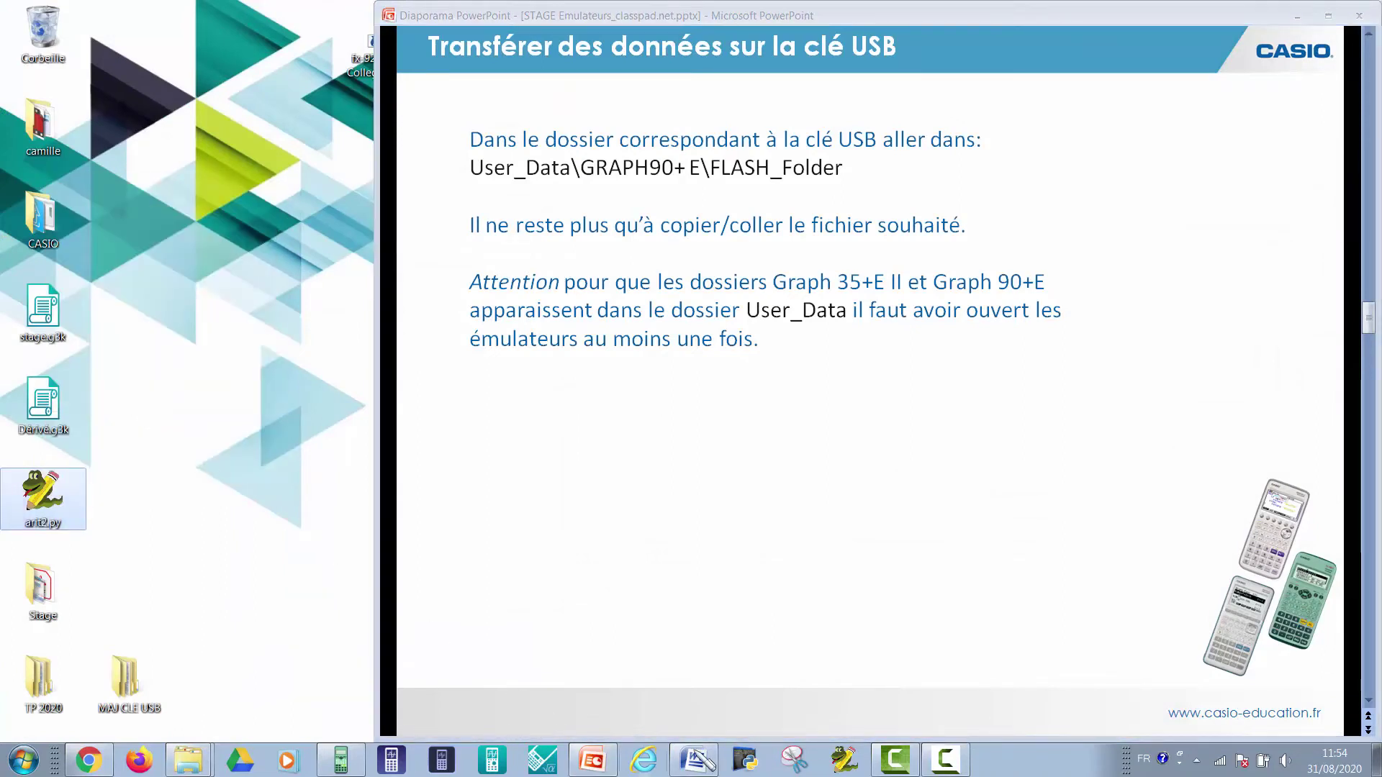
click(189, 759)
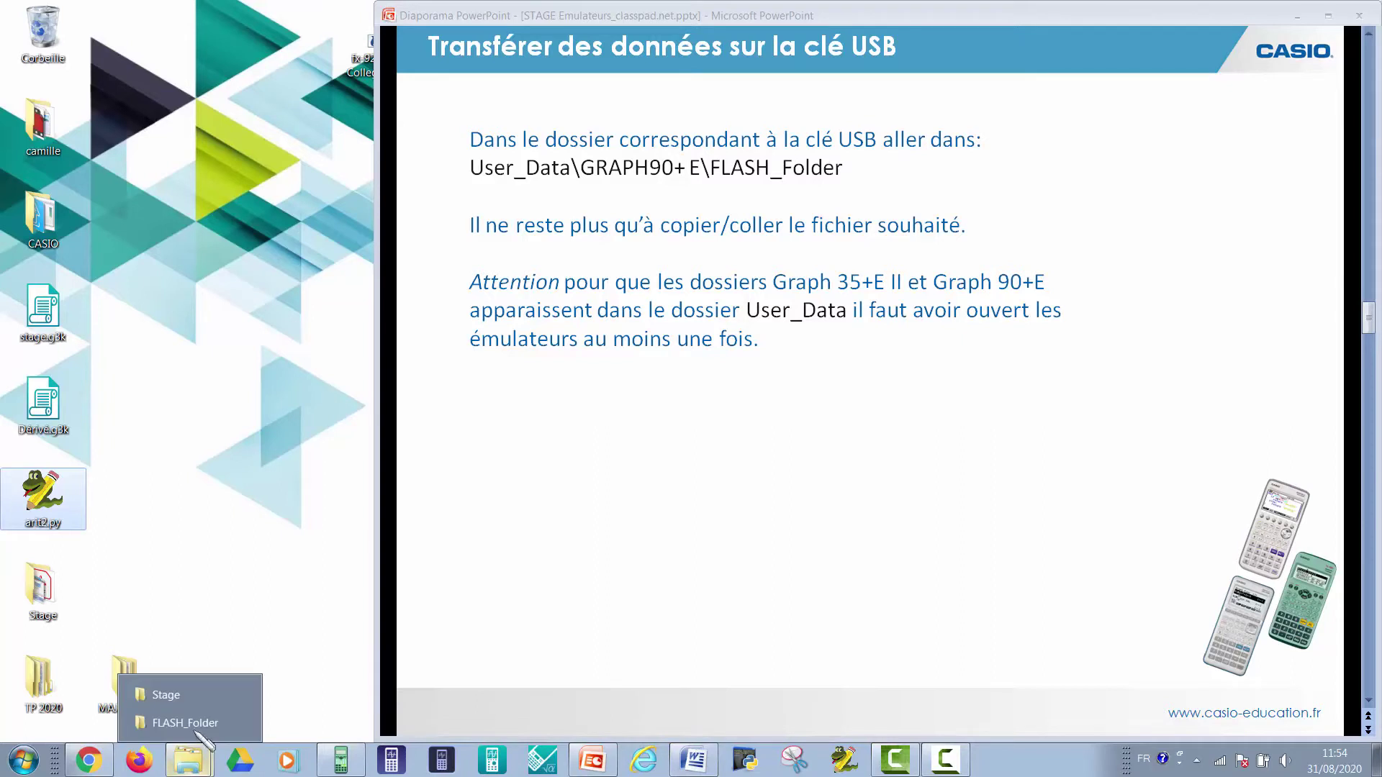
click(180, 720)
right_click(300, 449)
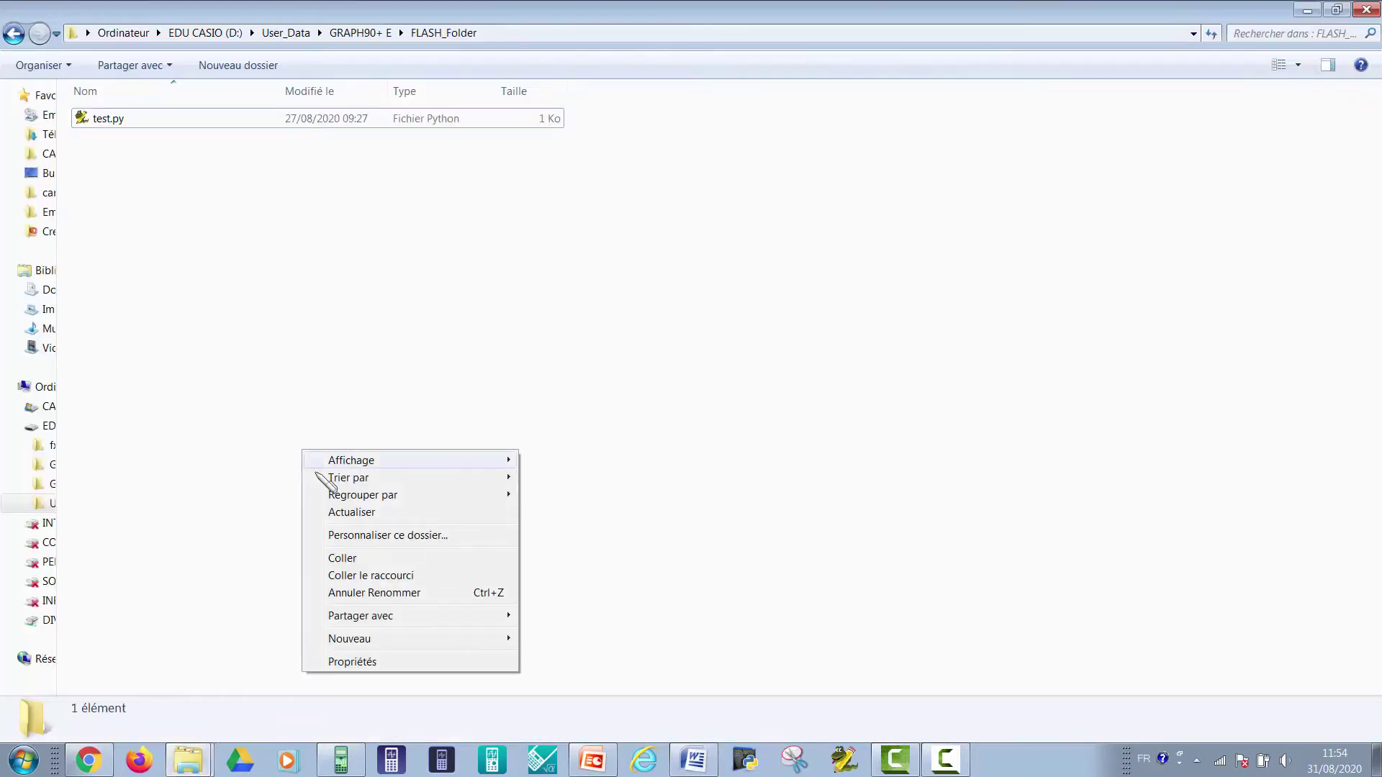
click(337, 558)
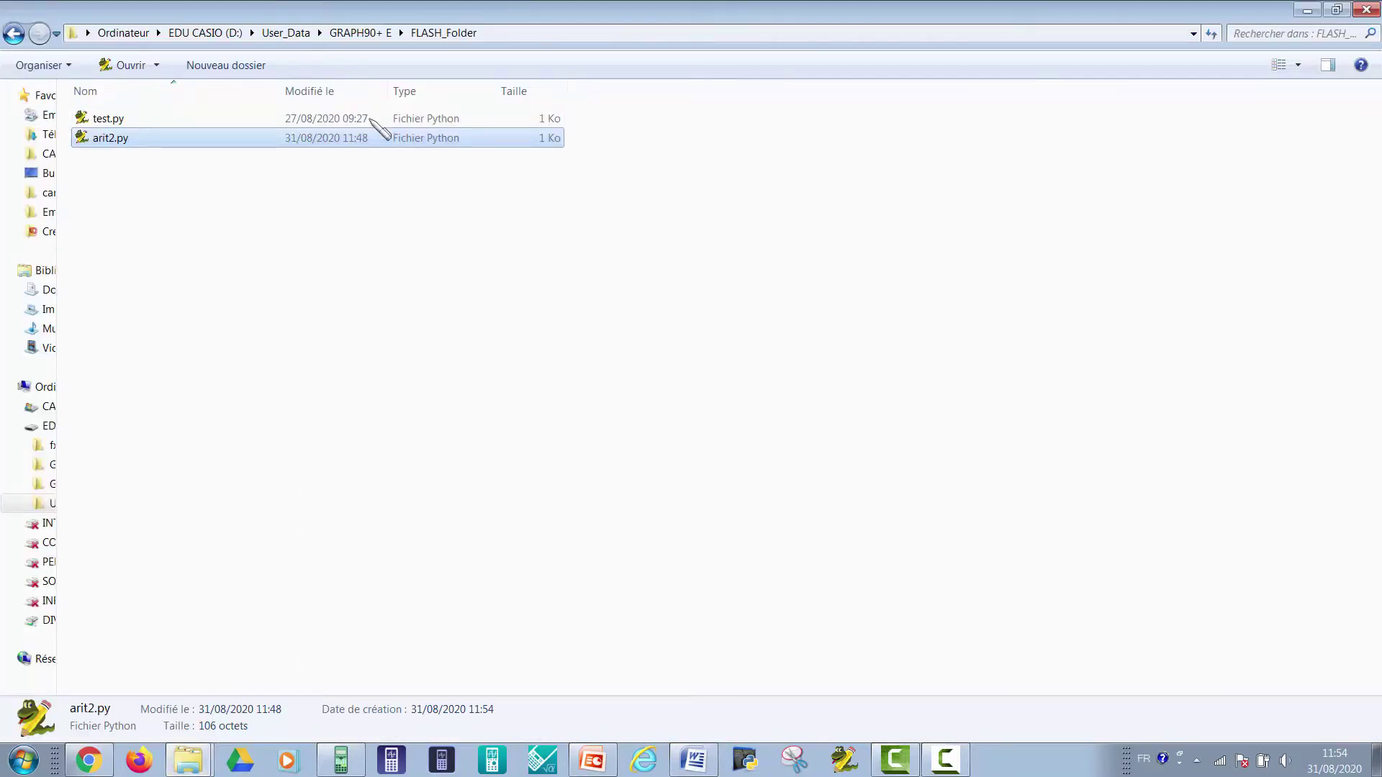
- Go to the GRAPH90+_E_Simulator_Ver_USB folder on the USB drive and relaunch GRAPH90+_E_Simulator_Ver_USB.exe
click(186, 40)
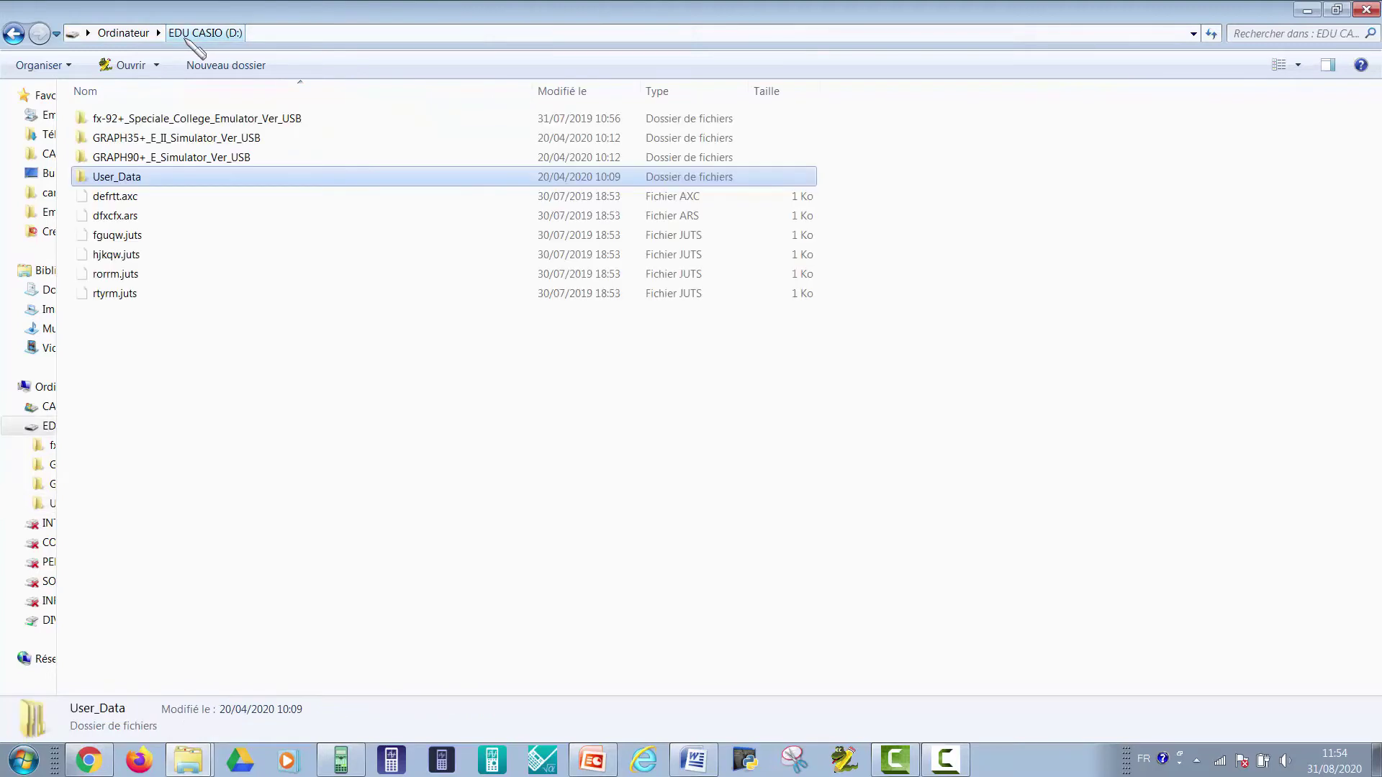
double_click(162, 157)
click(164, 196)
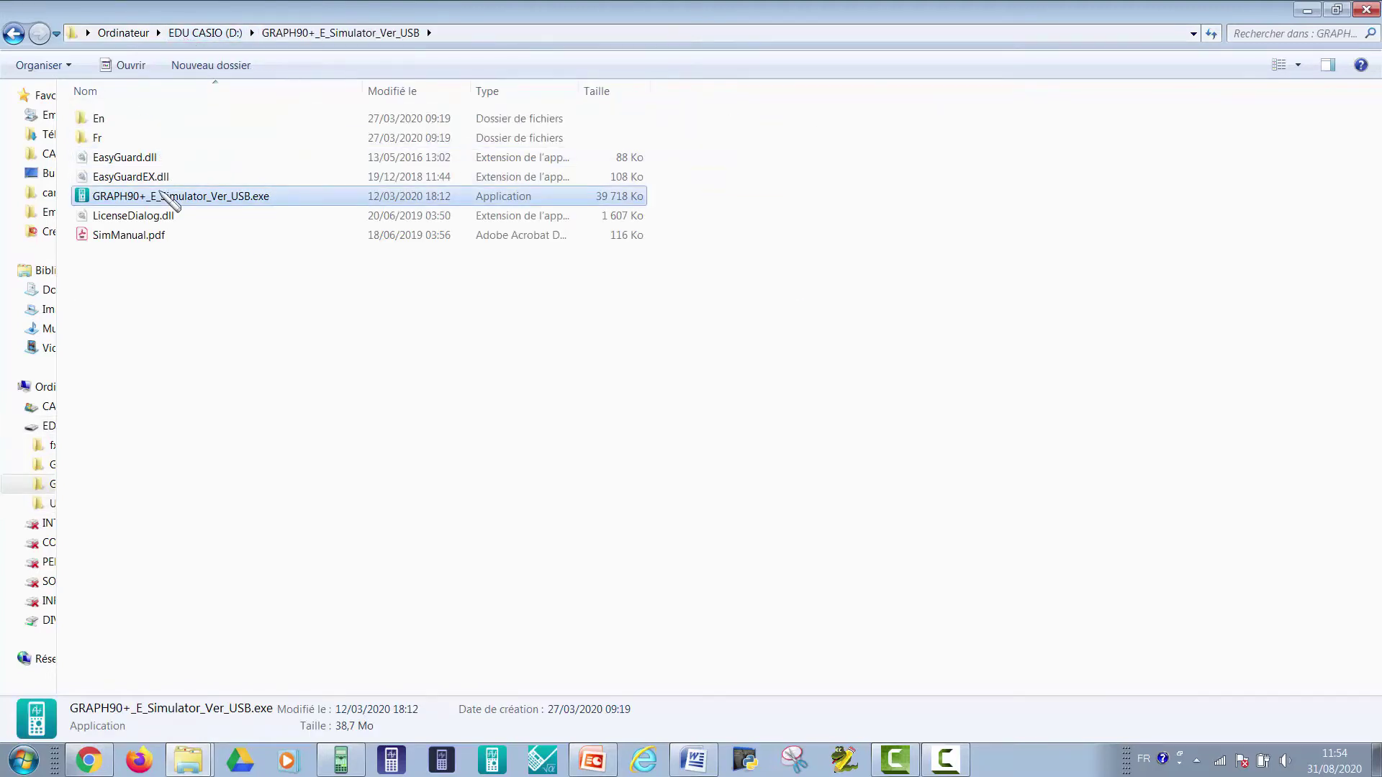
double_click(161, 194)
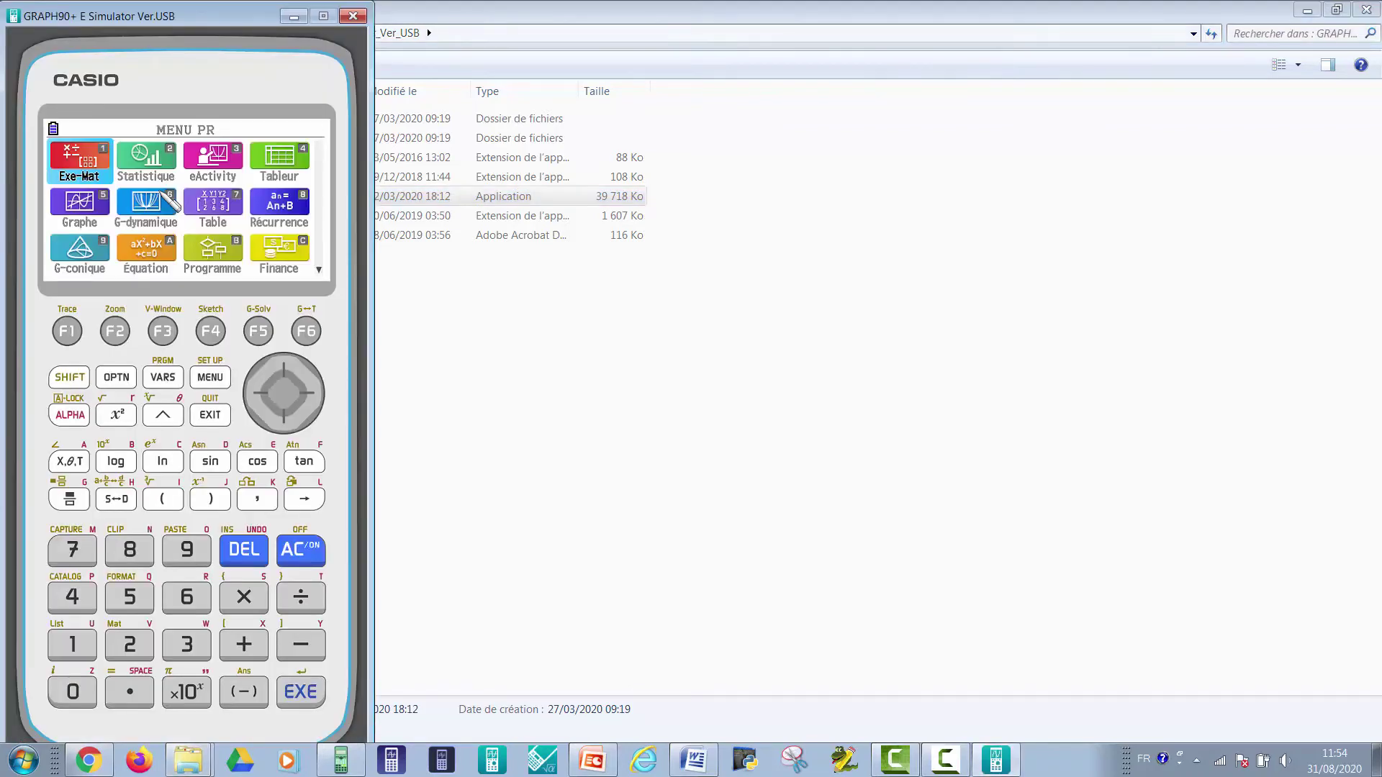
- Open the Python application from the simulator's main menu to list its scripts
key(Down)
key(Down)
key(Down)
key(Down)
key(Return)
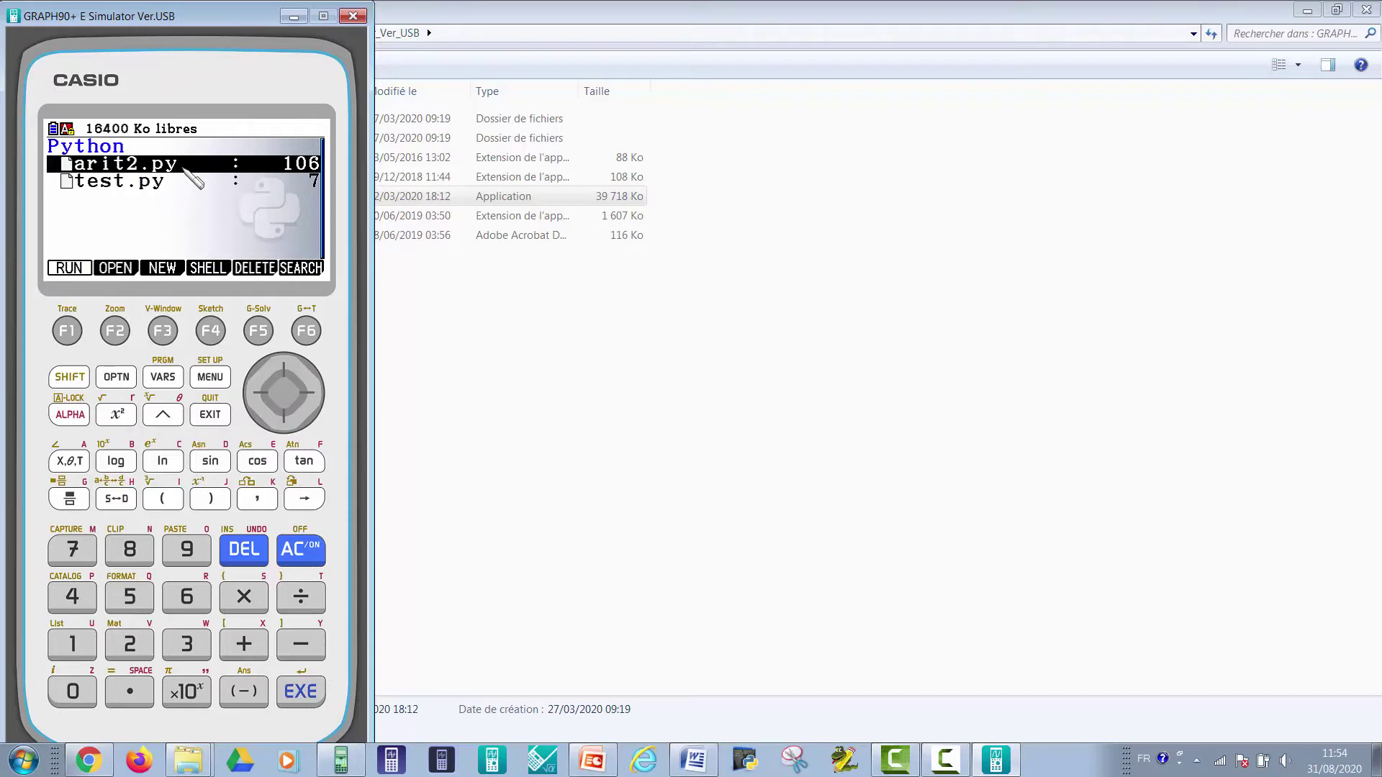
- Open the User_Data\GRAPH90+ E\FLASH_Folder directory on the EDU CASIO (D:) drive
click(573, 347)
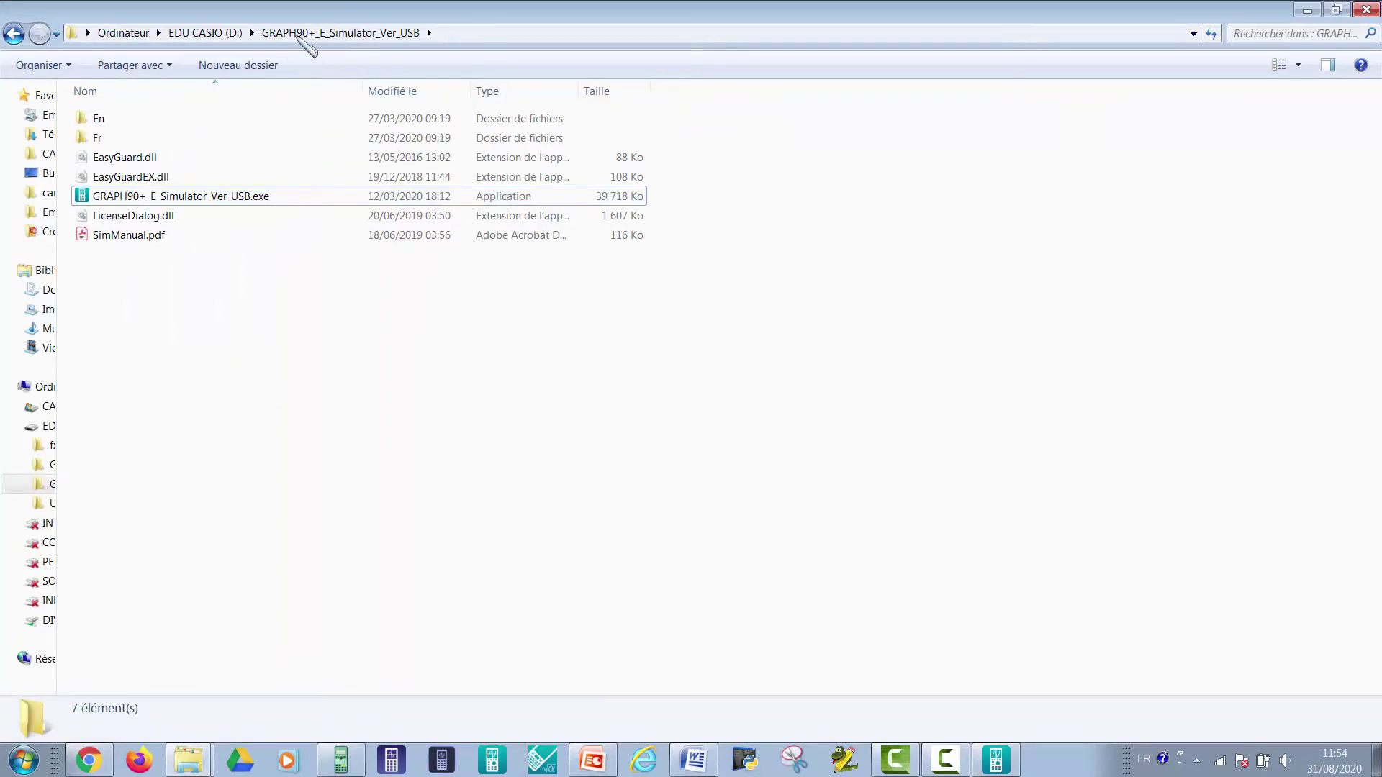
click(204, 33)
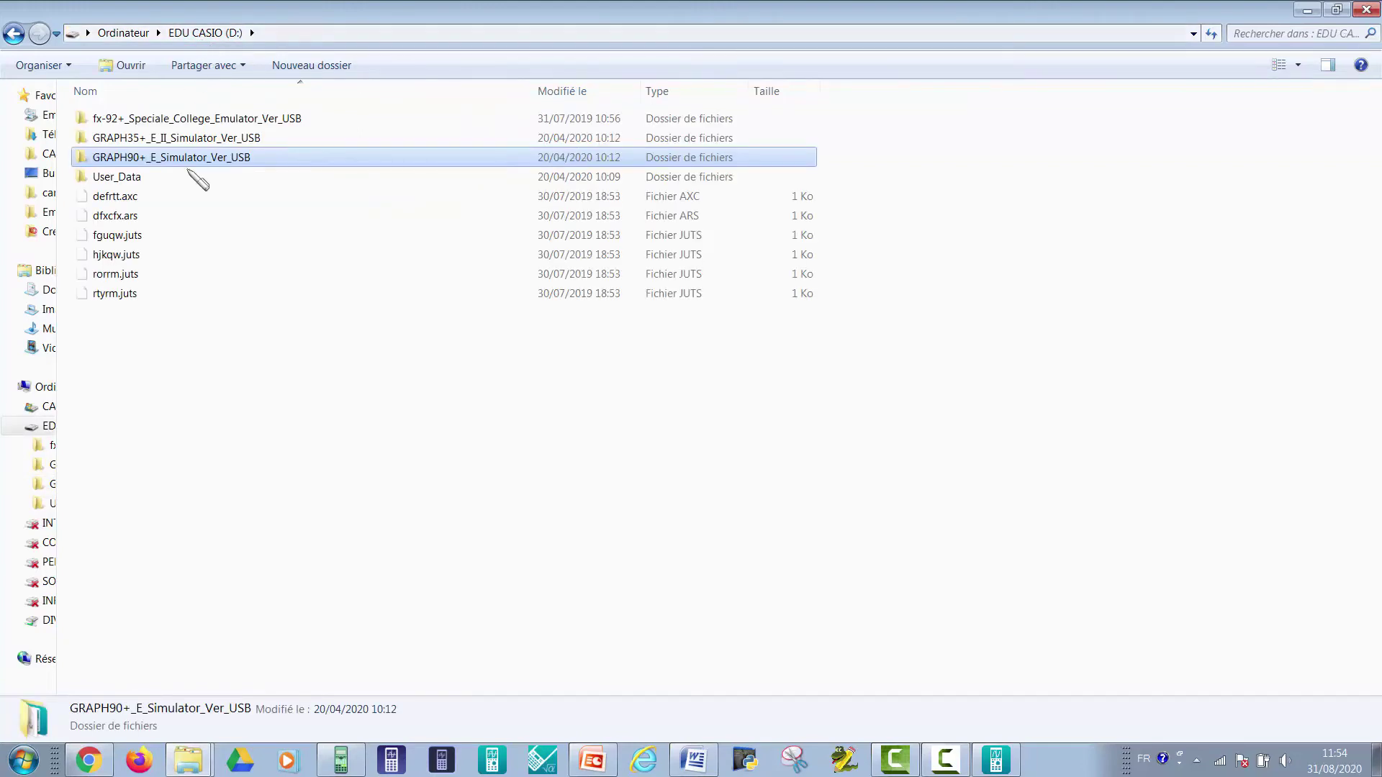
click(215, 180)
double_click(215, 180)
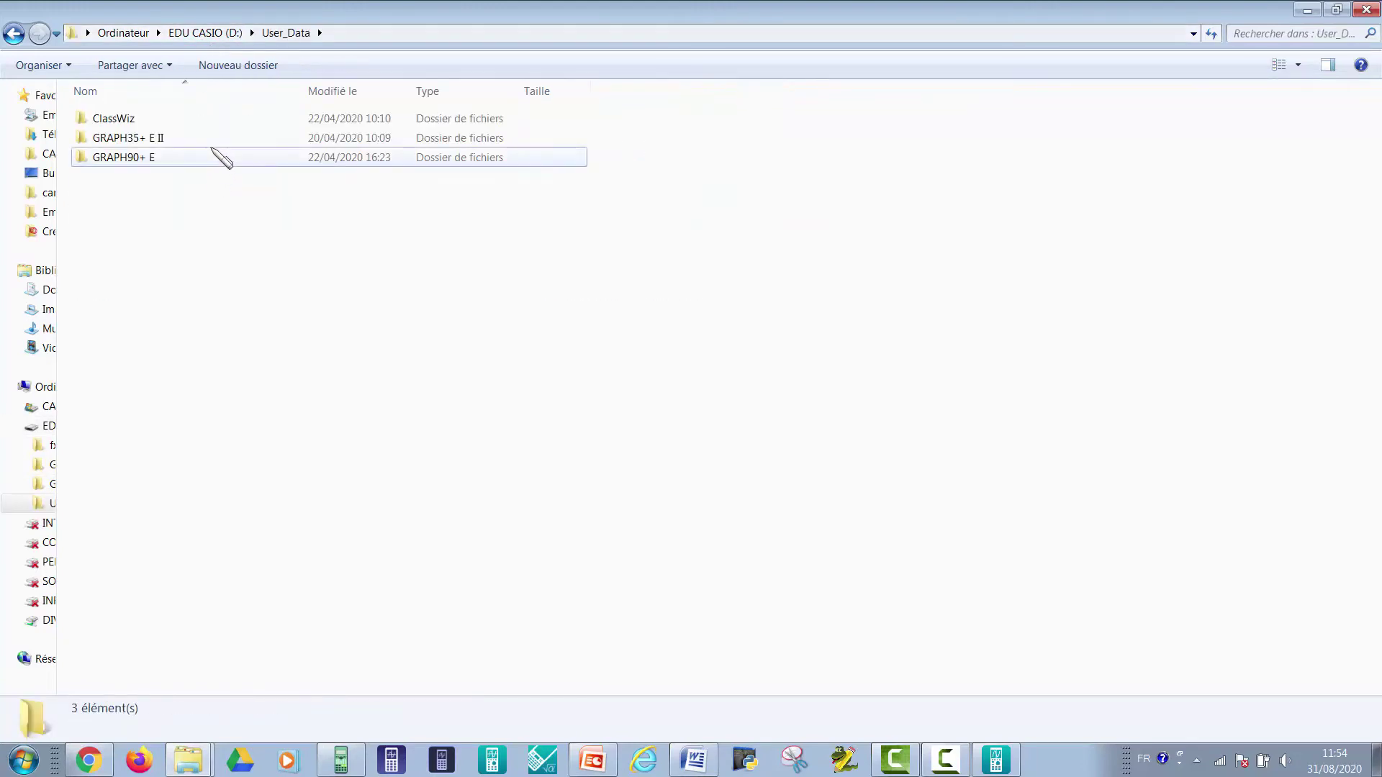
double_click(216, 157)
double_click(213, 146)
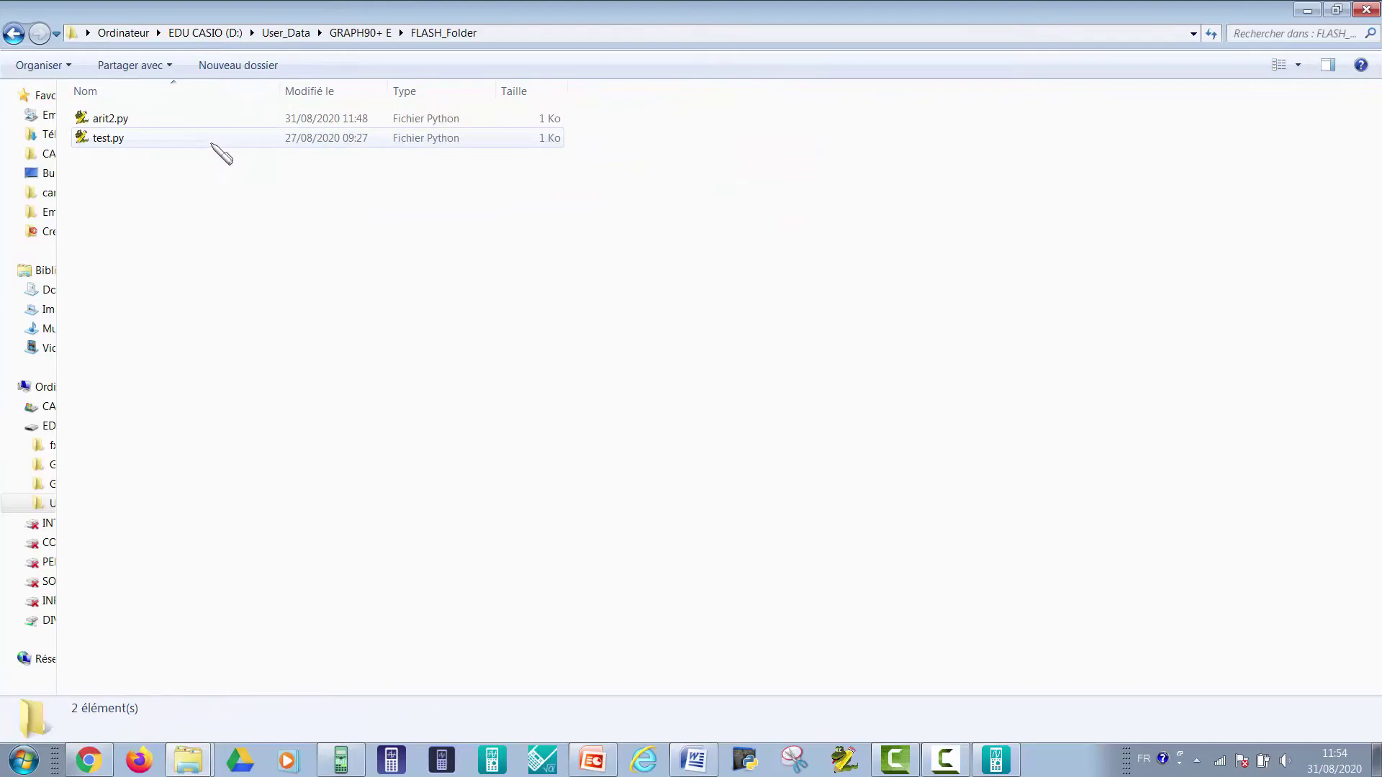
- Copy test.py from FLASH_Folder and paste it onto the desktop
click(212, 146)
right_click(213, 145)
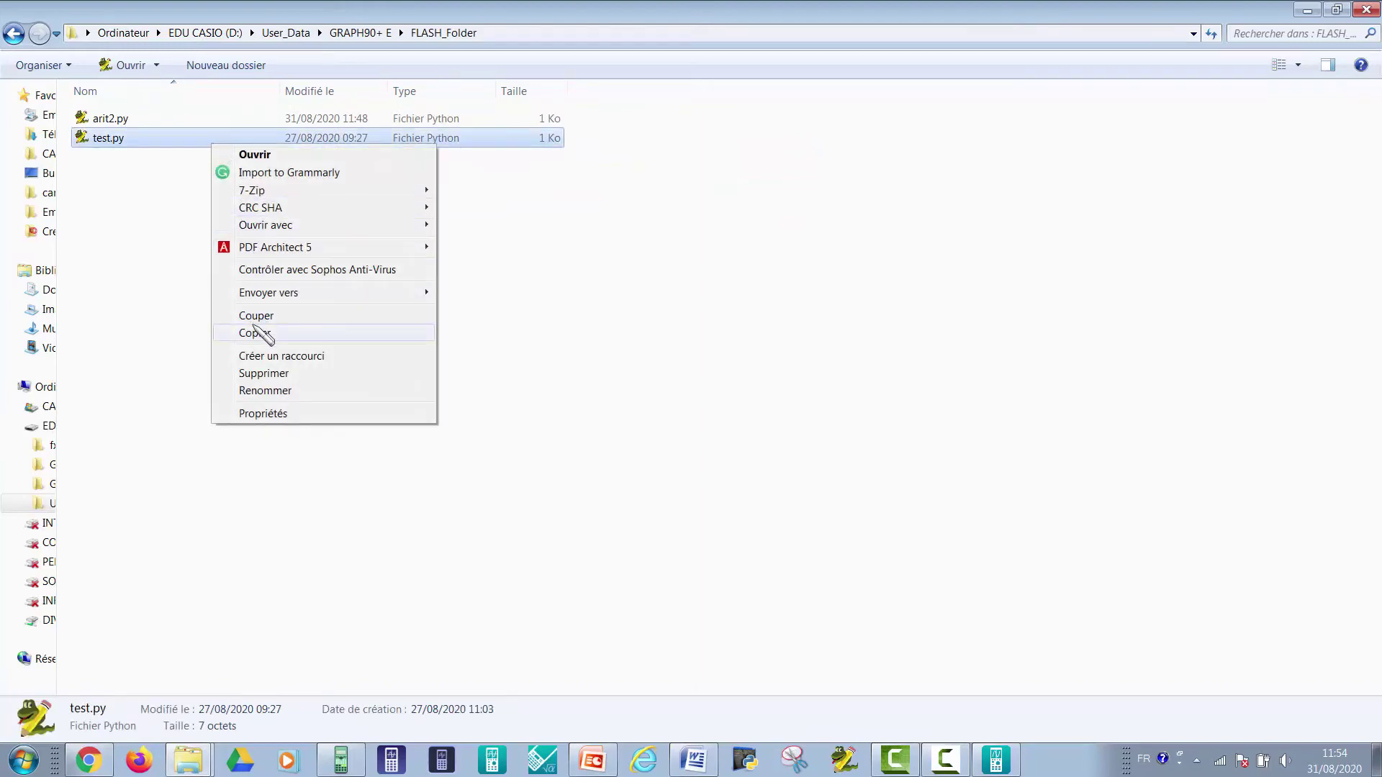
click(352, 334)
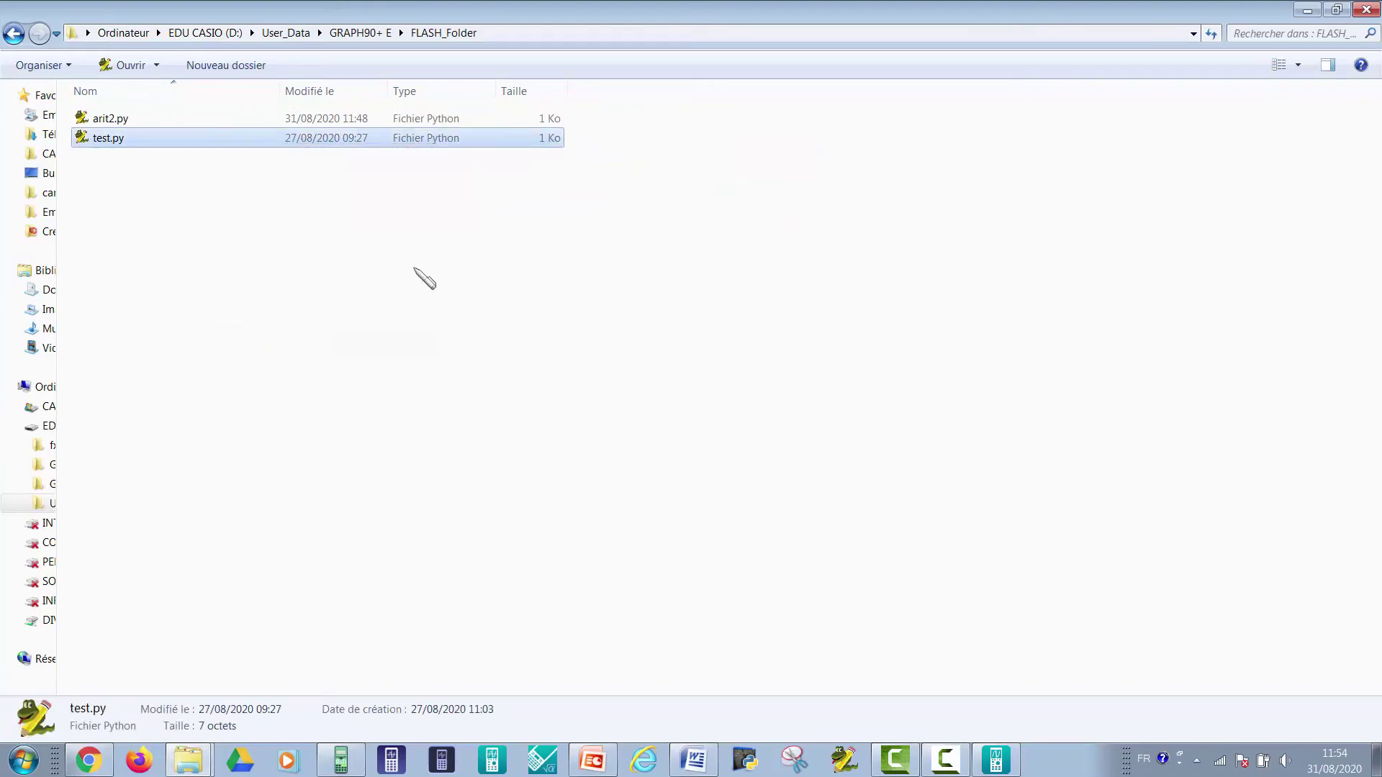
click(1308, 10)
click(1301, 10)
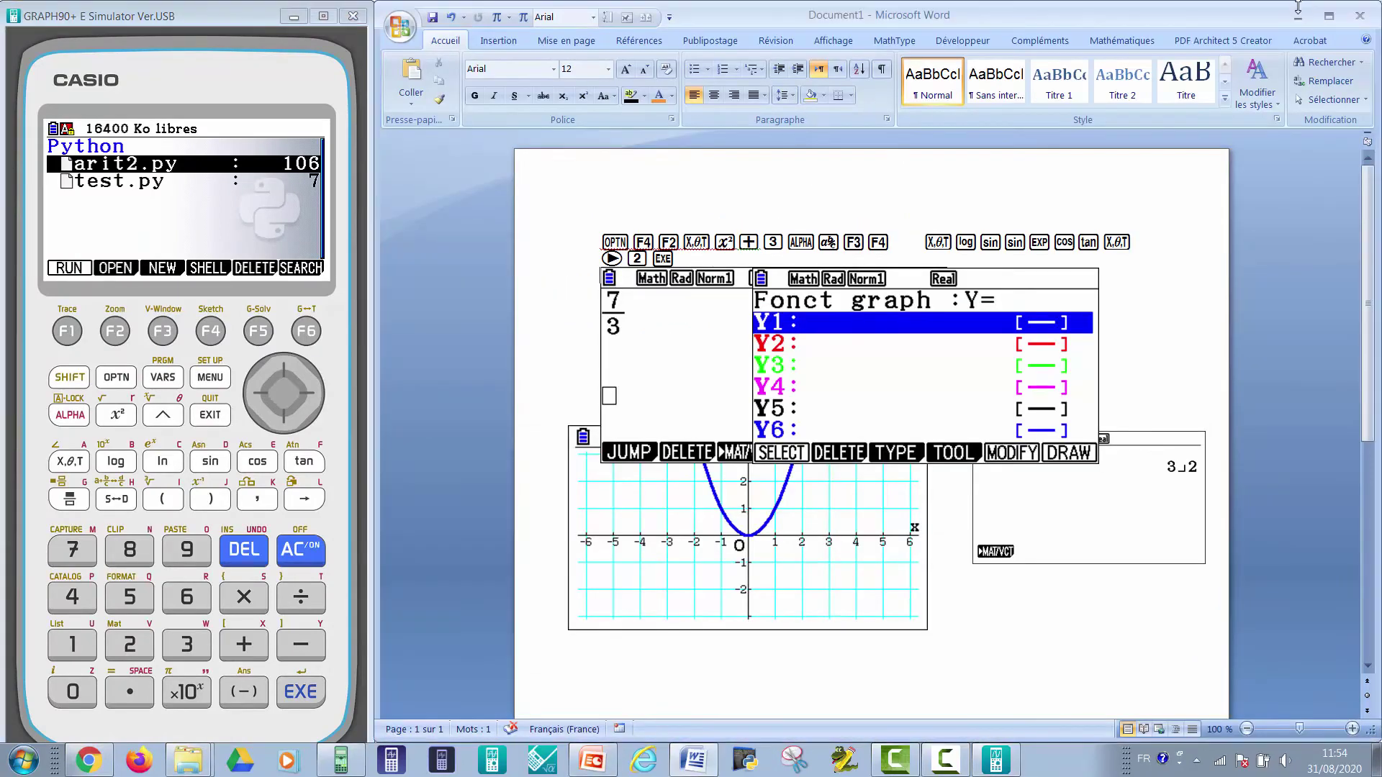
click(1298, 13)
right_click(1141, 248)
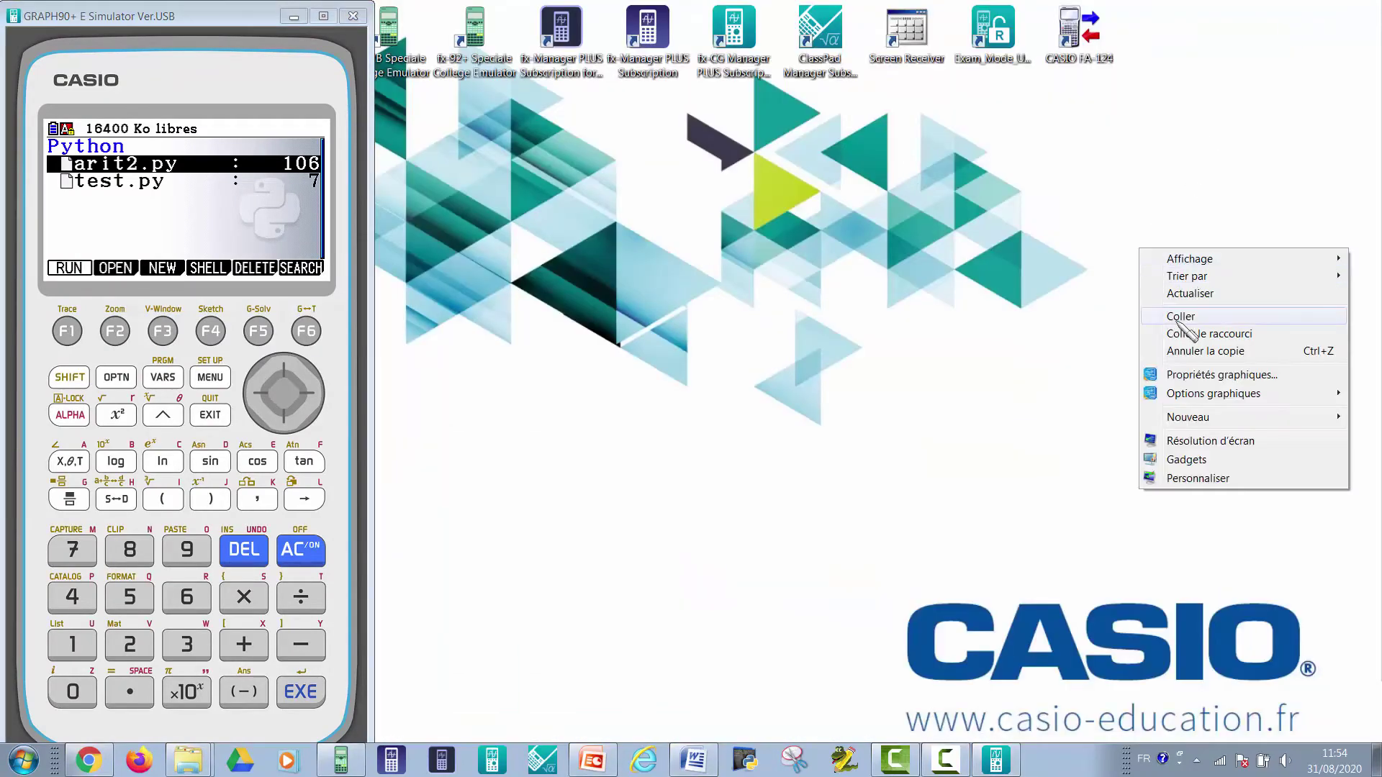
click(1178, 315)
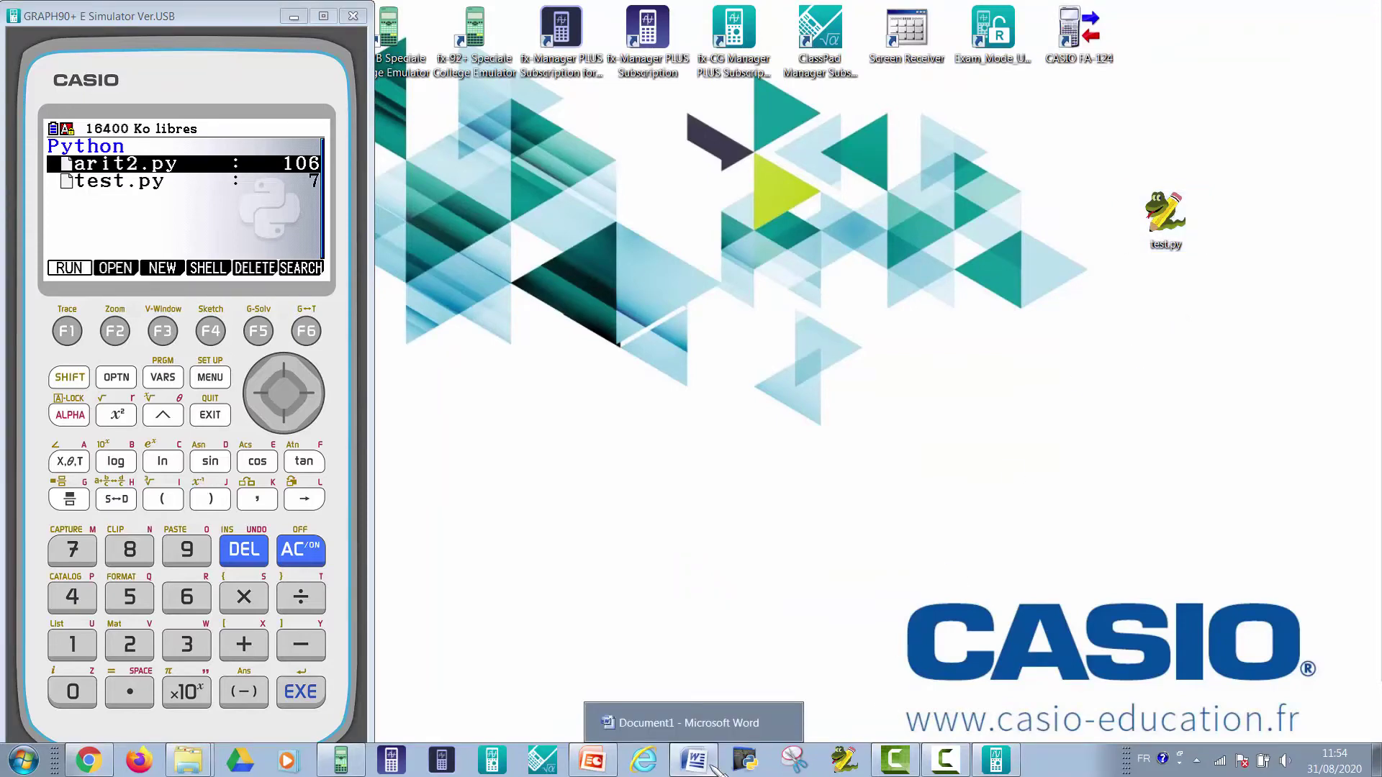
- Switch to the PowerPoint presentation and advance to the Screen-receiver slide
click(696, 762)
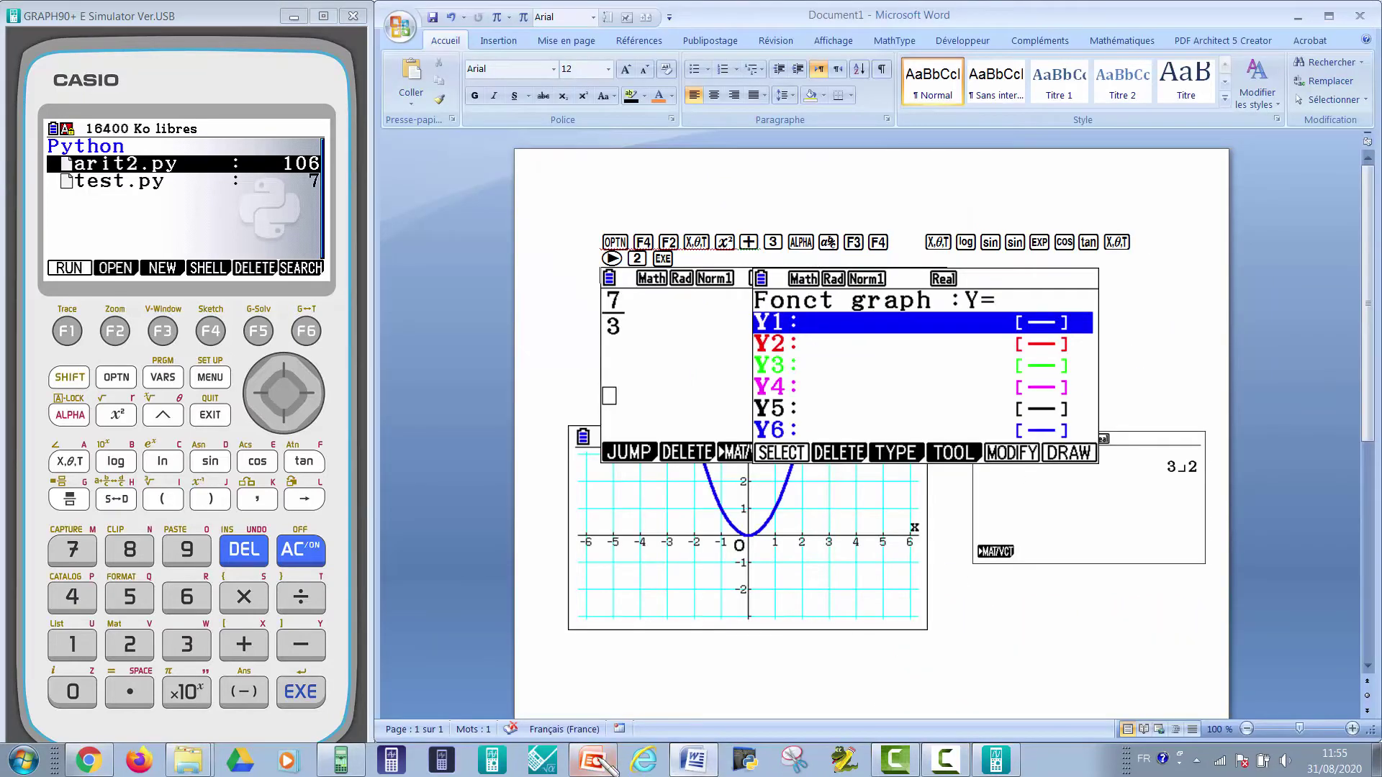
click(596, 763)
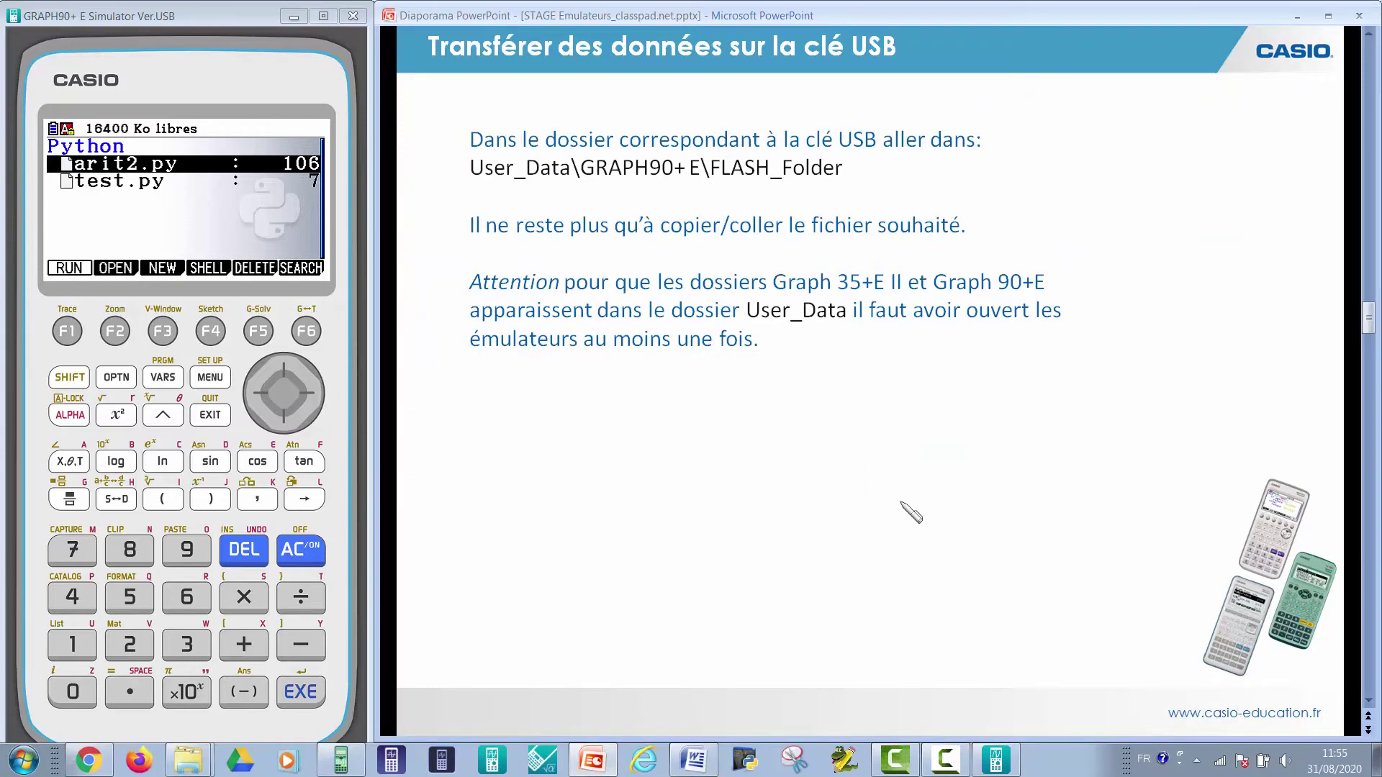
click(911, 512)
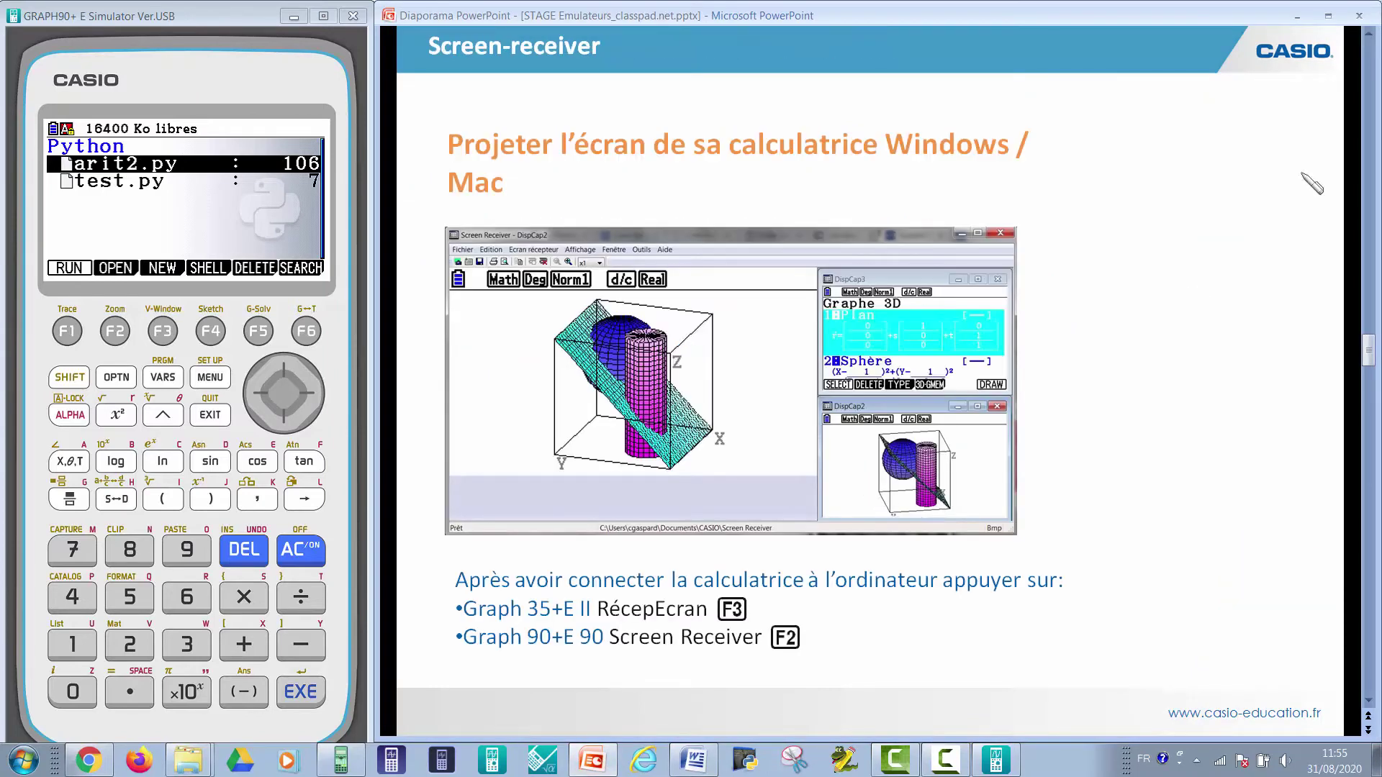
- Minimize the presentation and close the Word document and the GRAPH90+ E simulator
click(1298, 18)
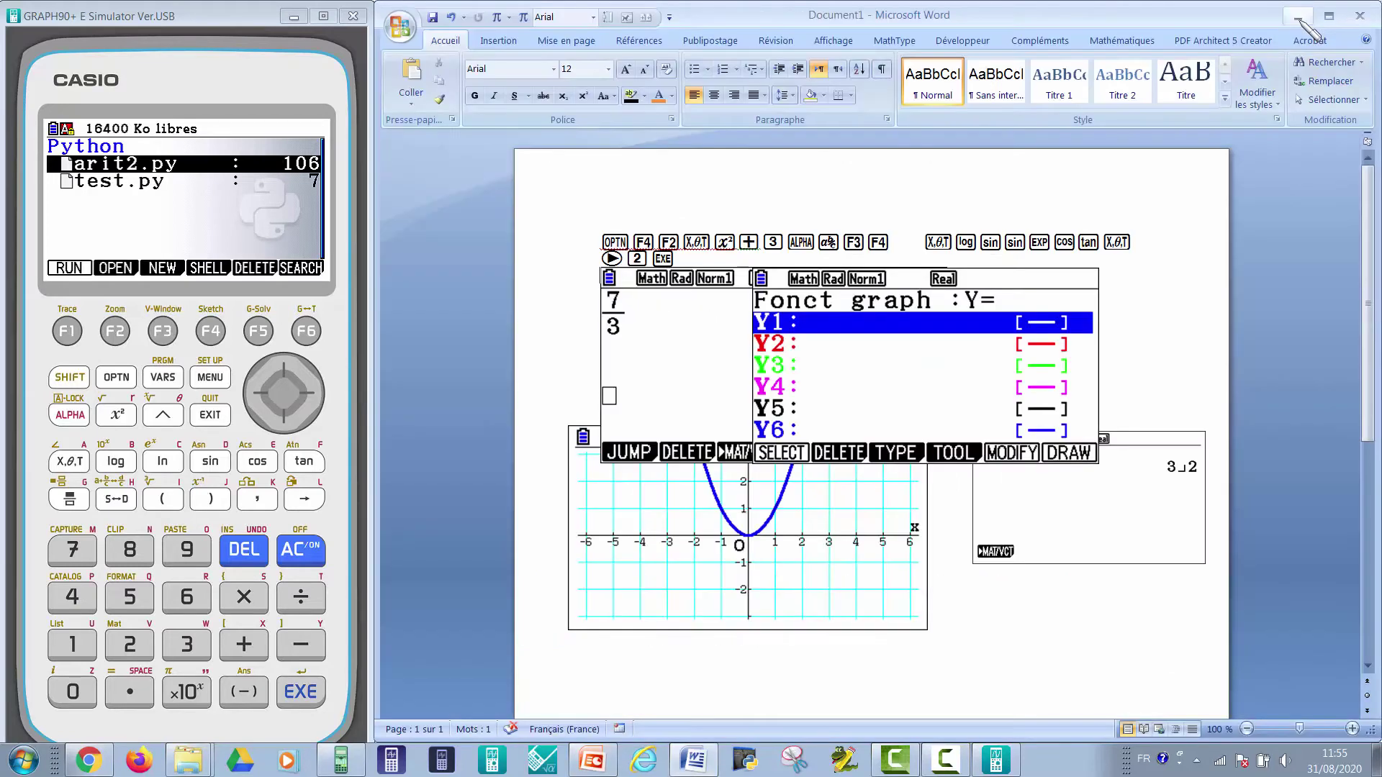
click(1360, 15)
click(676, 429)
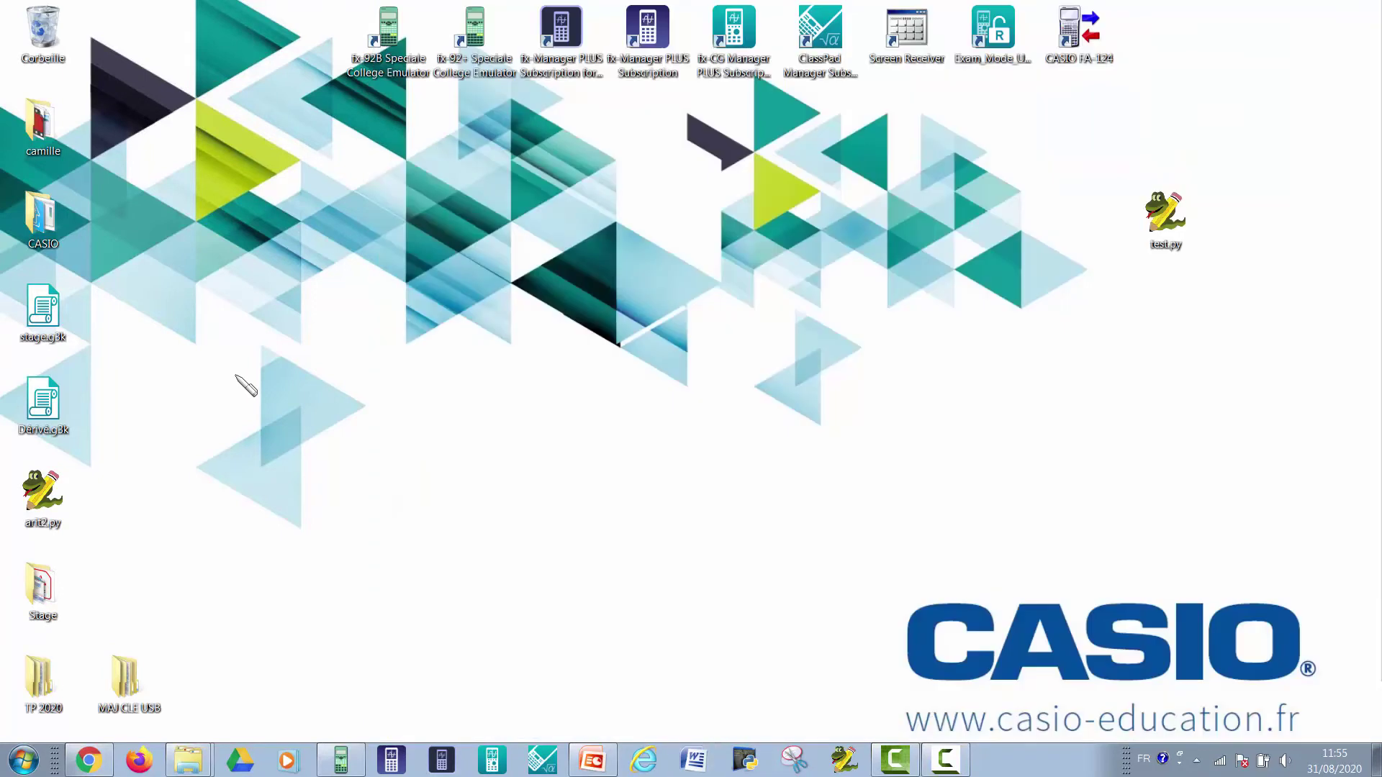
- Launch Screen Receiver, set the calculator display's zoom to x3, and enlarge the window in both directions
double_click(907, 36)
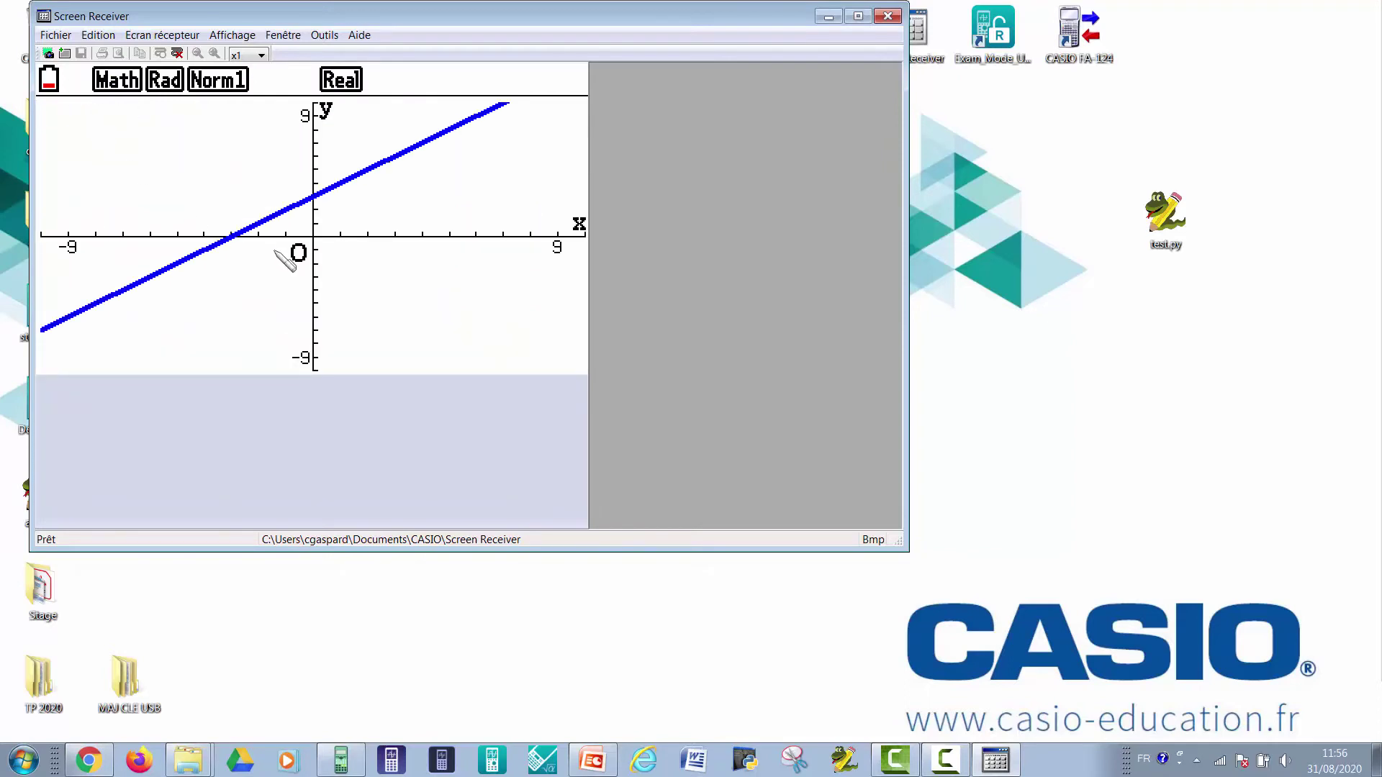
right_click(275, 251)
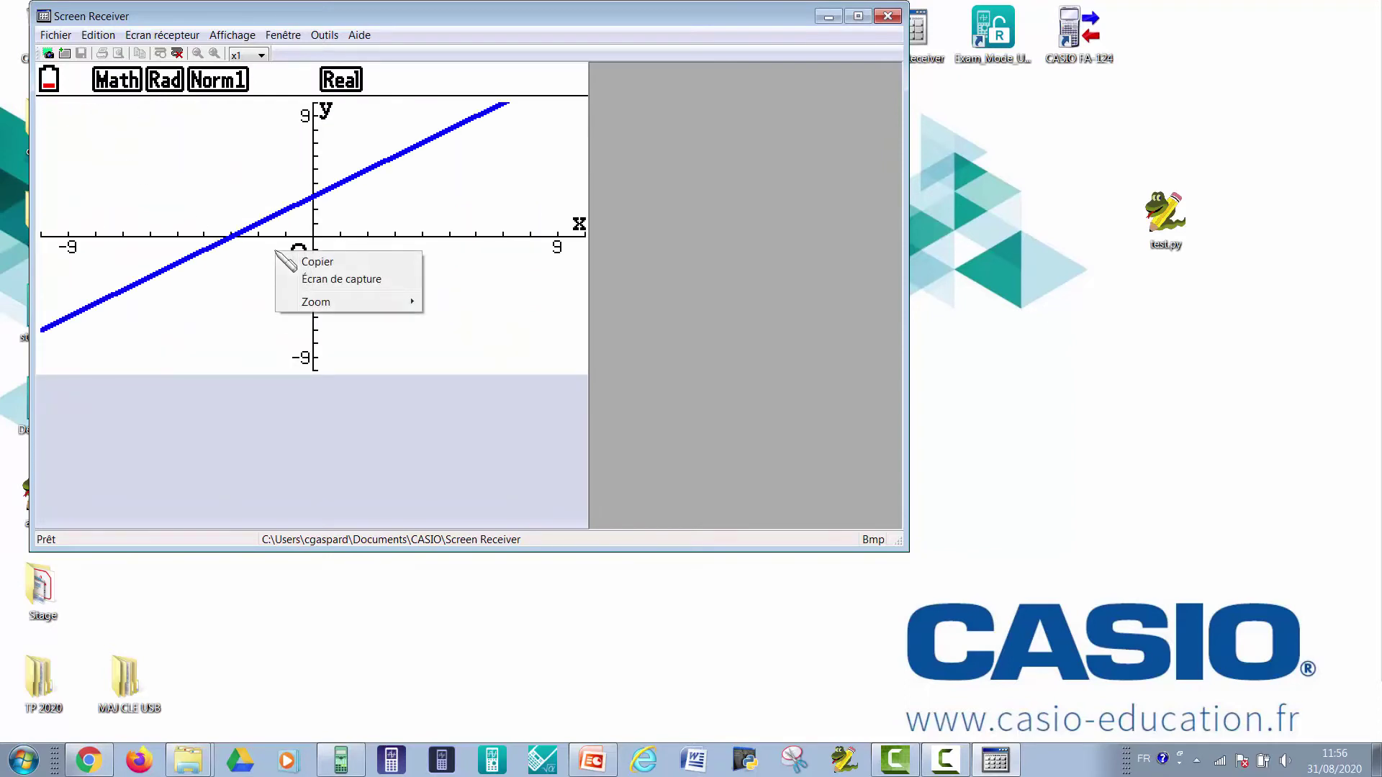
mouse_move(362, 305)
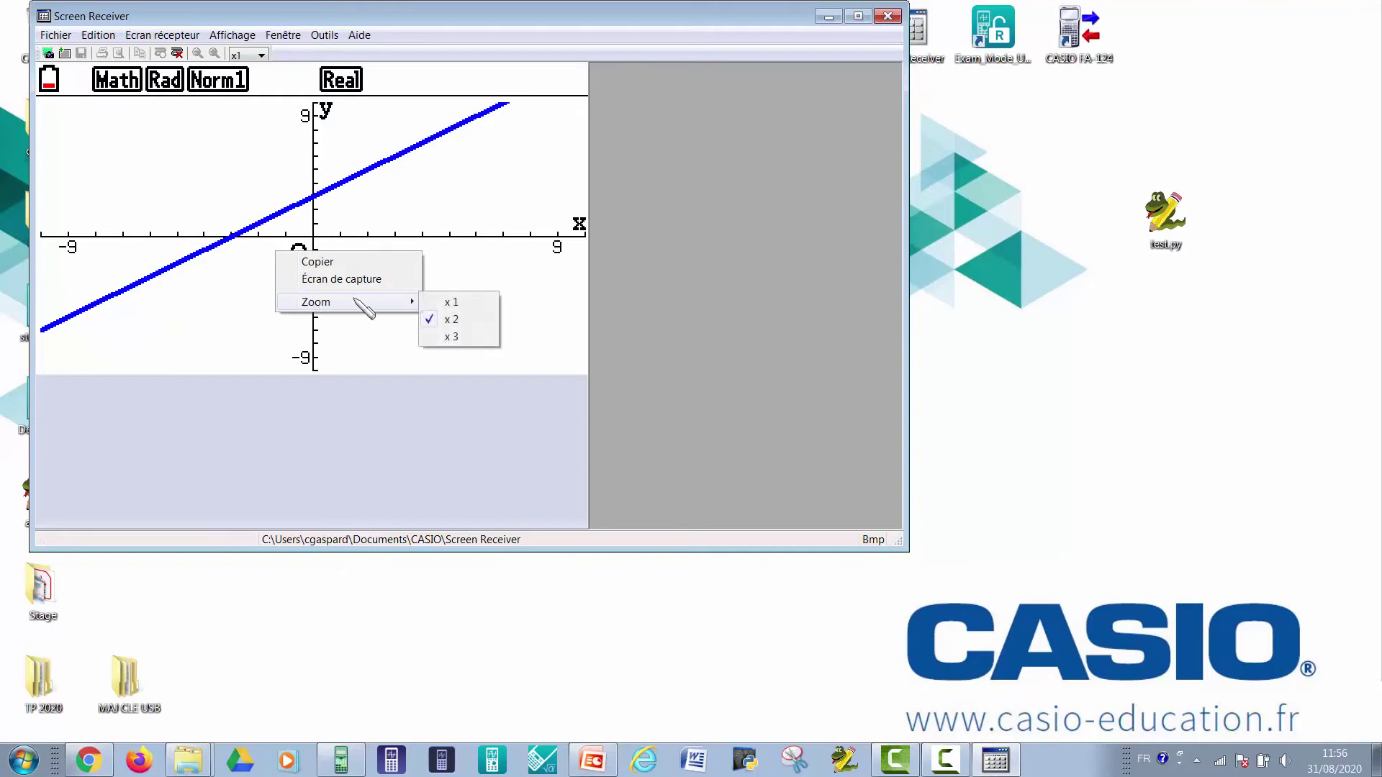
click(438, 337)
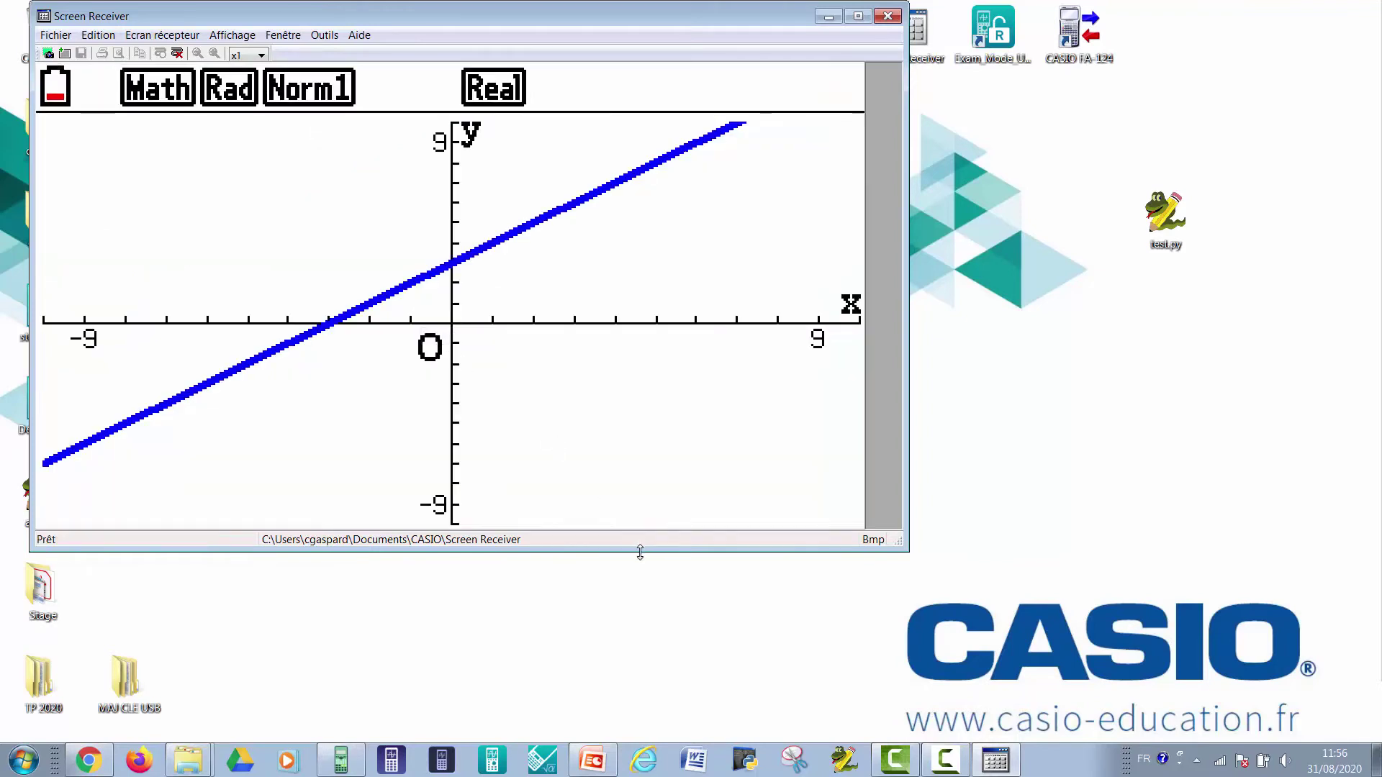
drag(635, 552, 635, 672)
drag(909, 378, 1074, 378)
- Capture the calculator's line graph in Screen Receiver and widen the window enough to show the whole capture
right_click(561, 341)
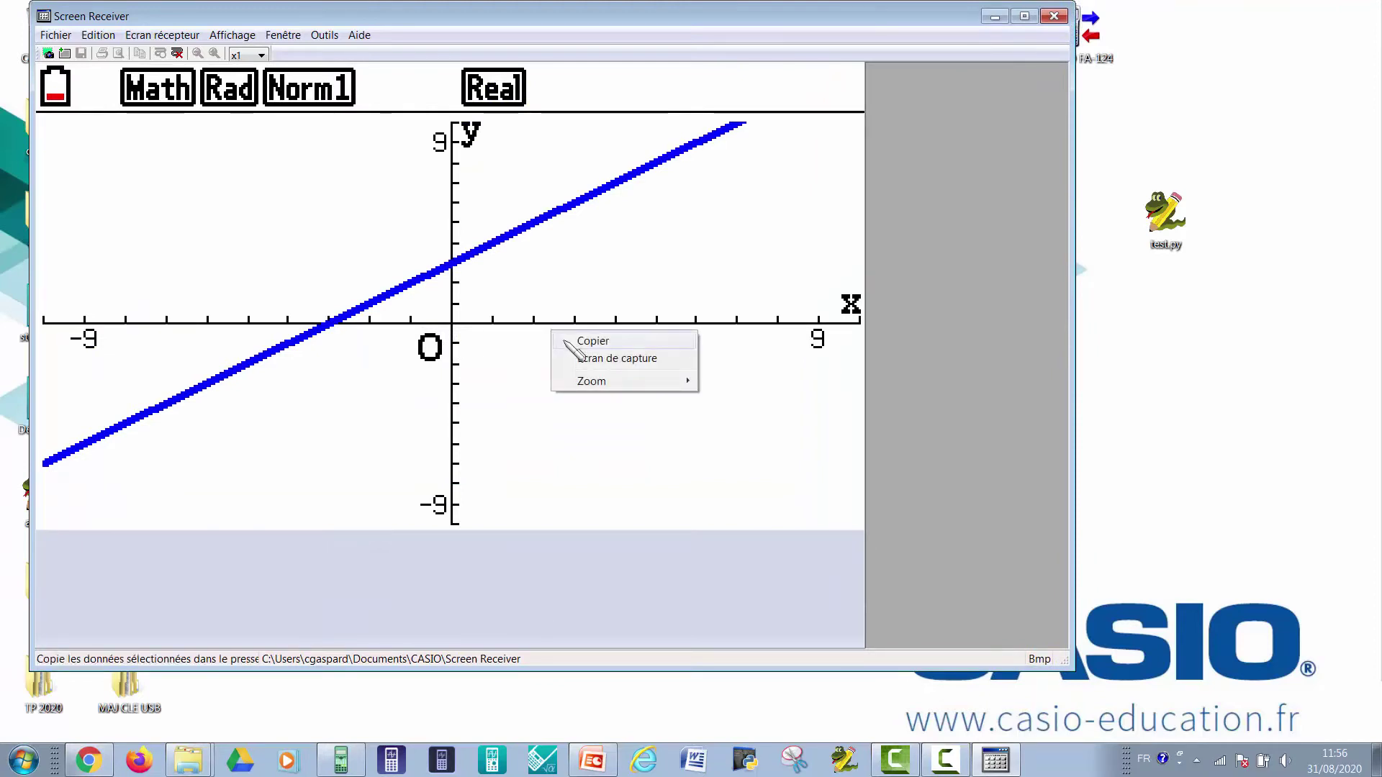
click(578, 357)
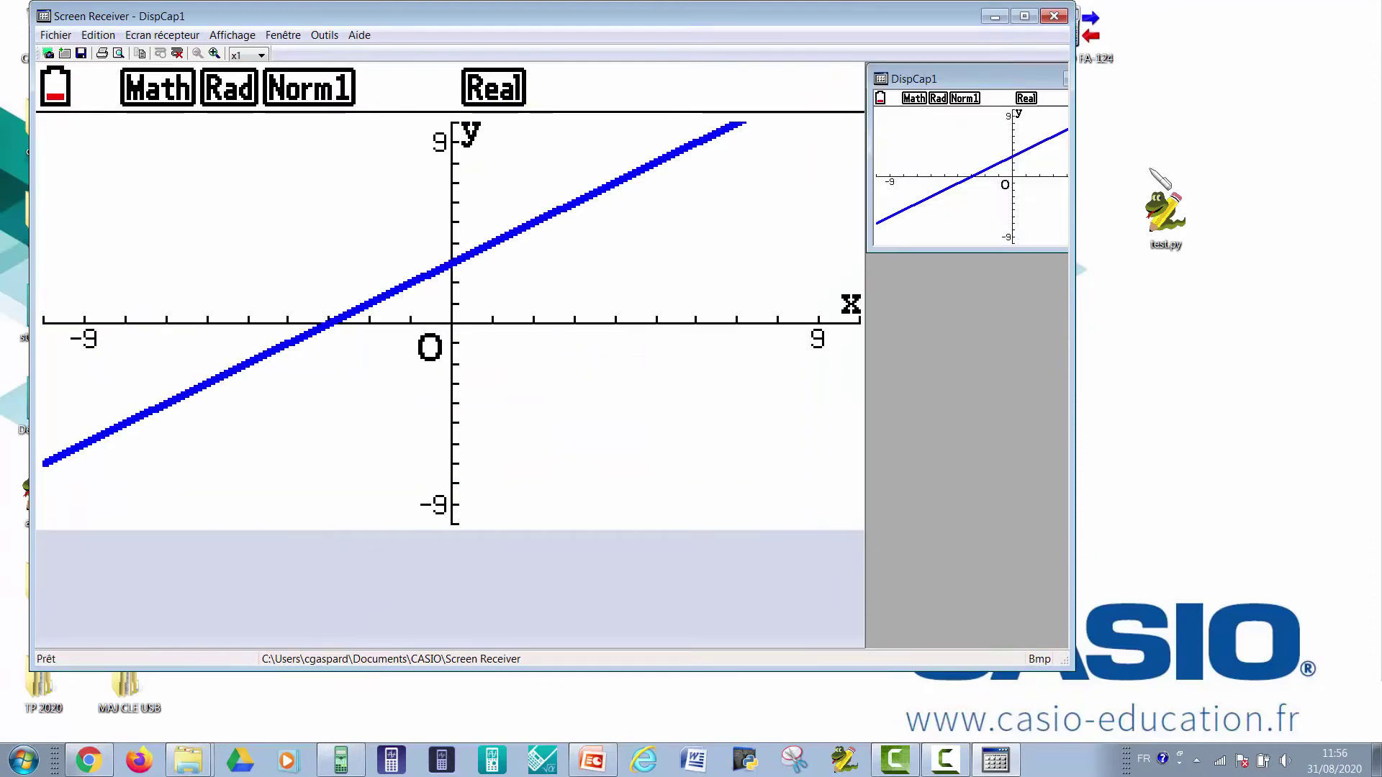
drag(1075, 180, 1192, 137)
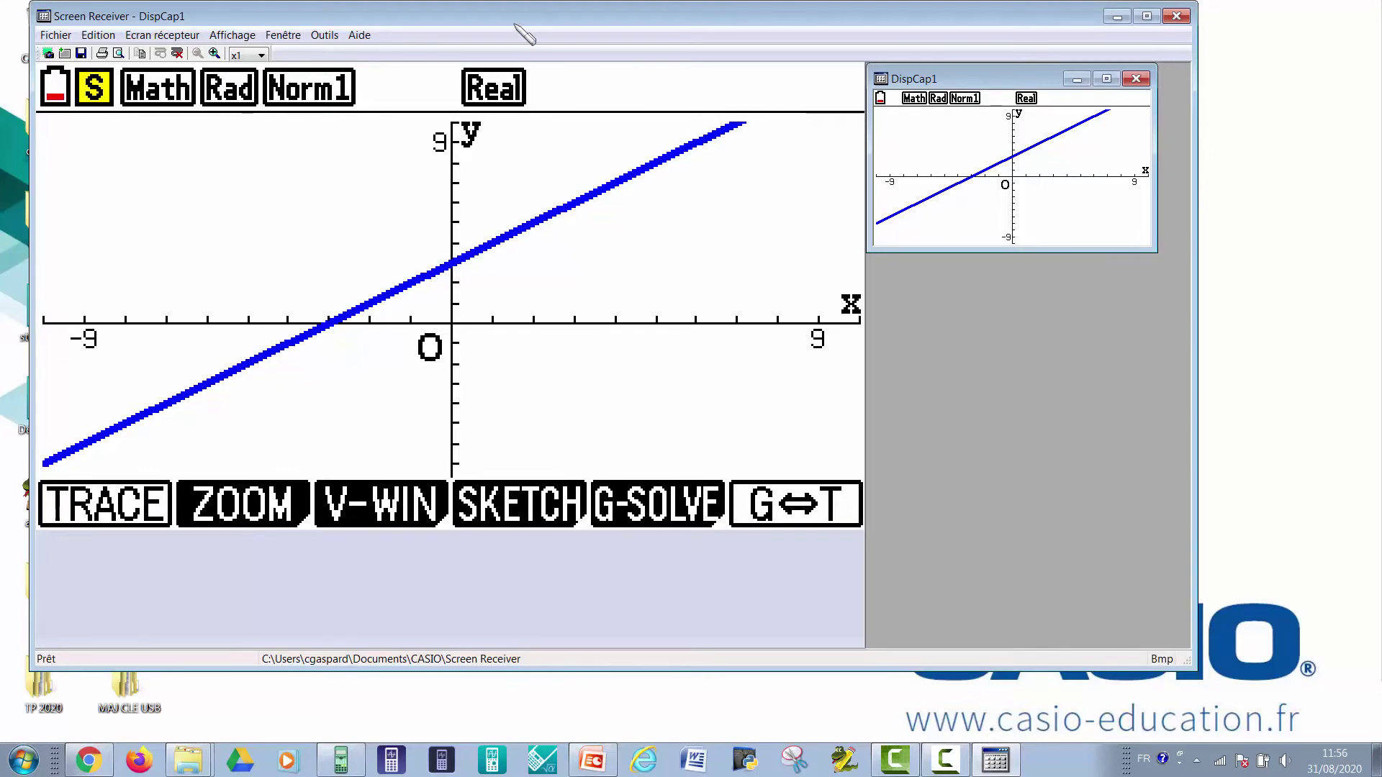
drag(521, 25, 495, 28)
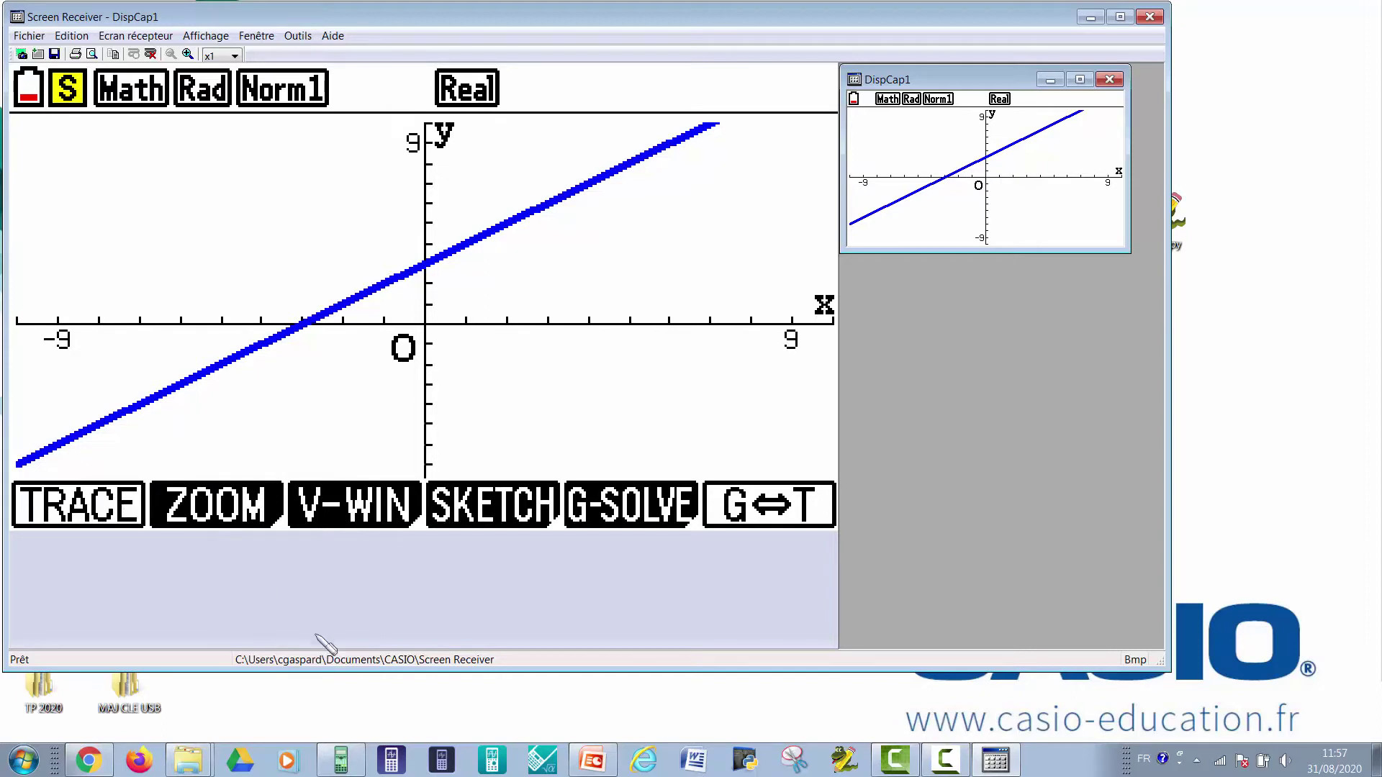
- Switch to the PowerPoint presentation, advance to the Classpad.net slide, and close Screen Receiver
mouse_move(587, 771)
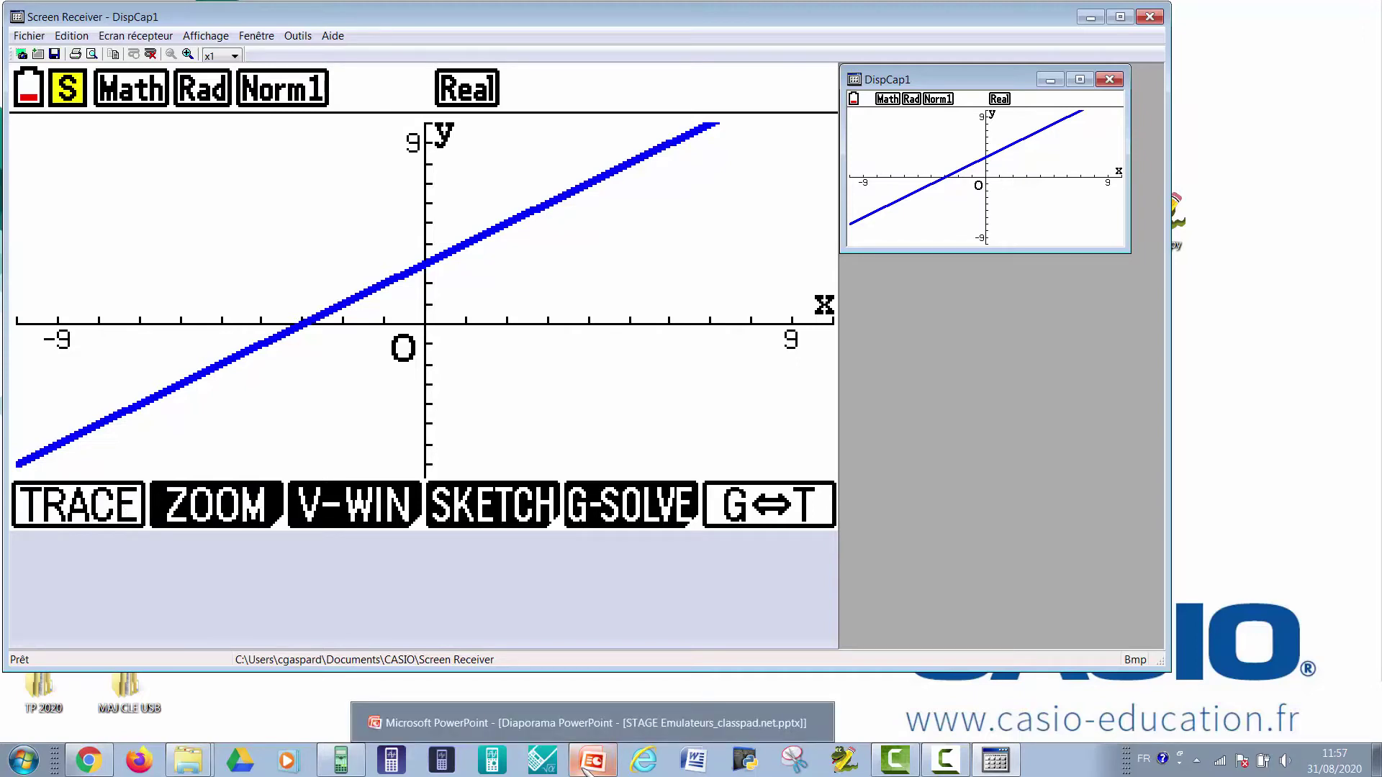
click(587, 768)
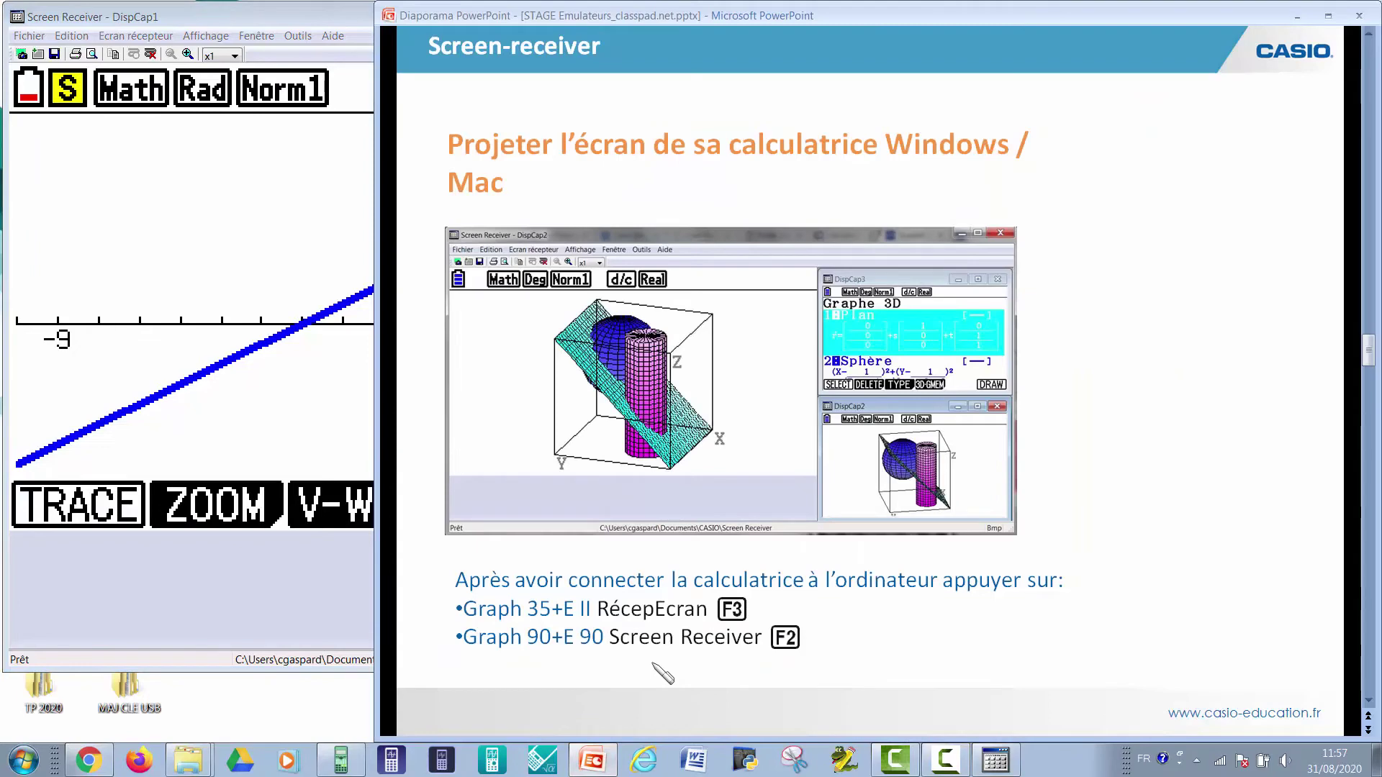
click(661, 671)
click(314, 259)
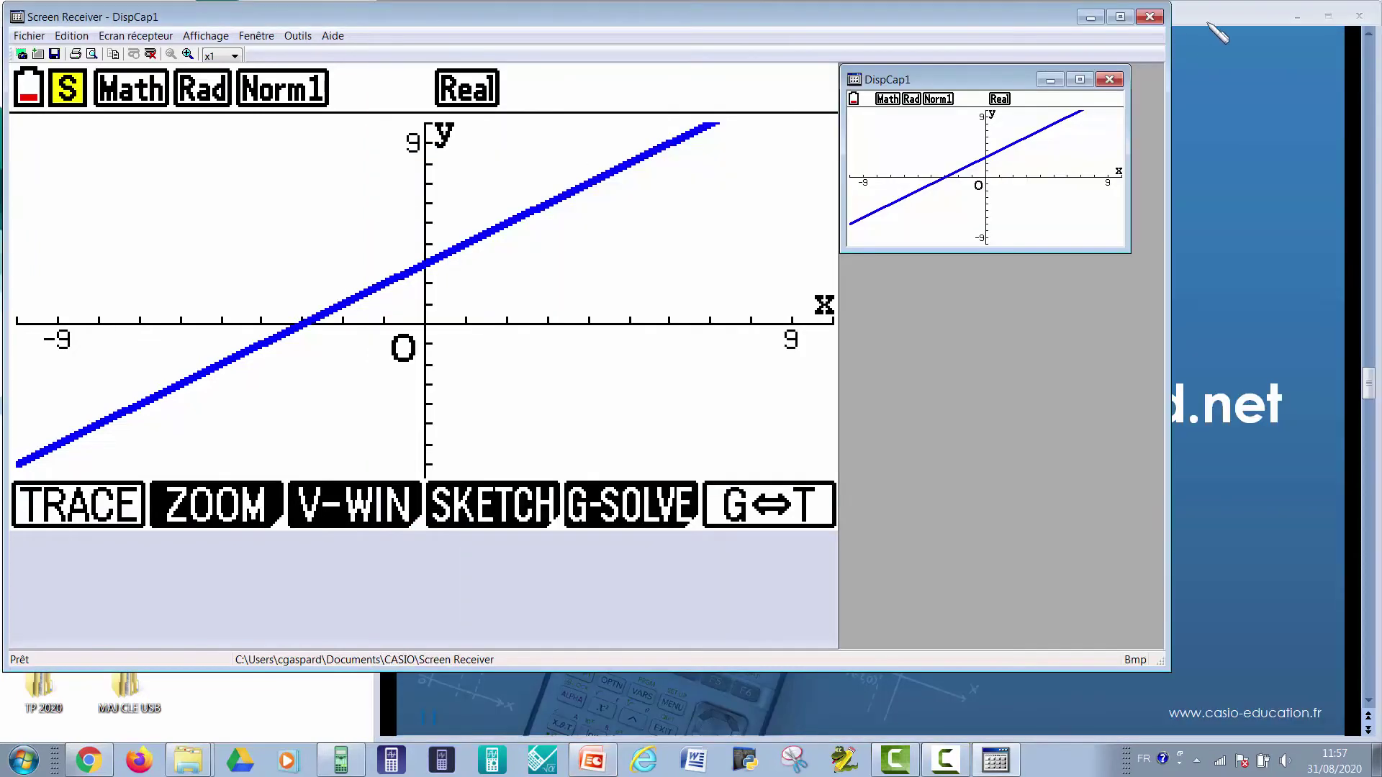
click(1149, 16)
click(636, 398)
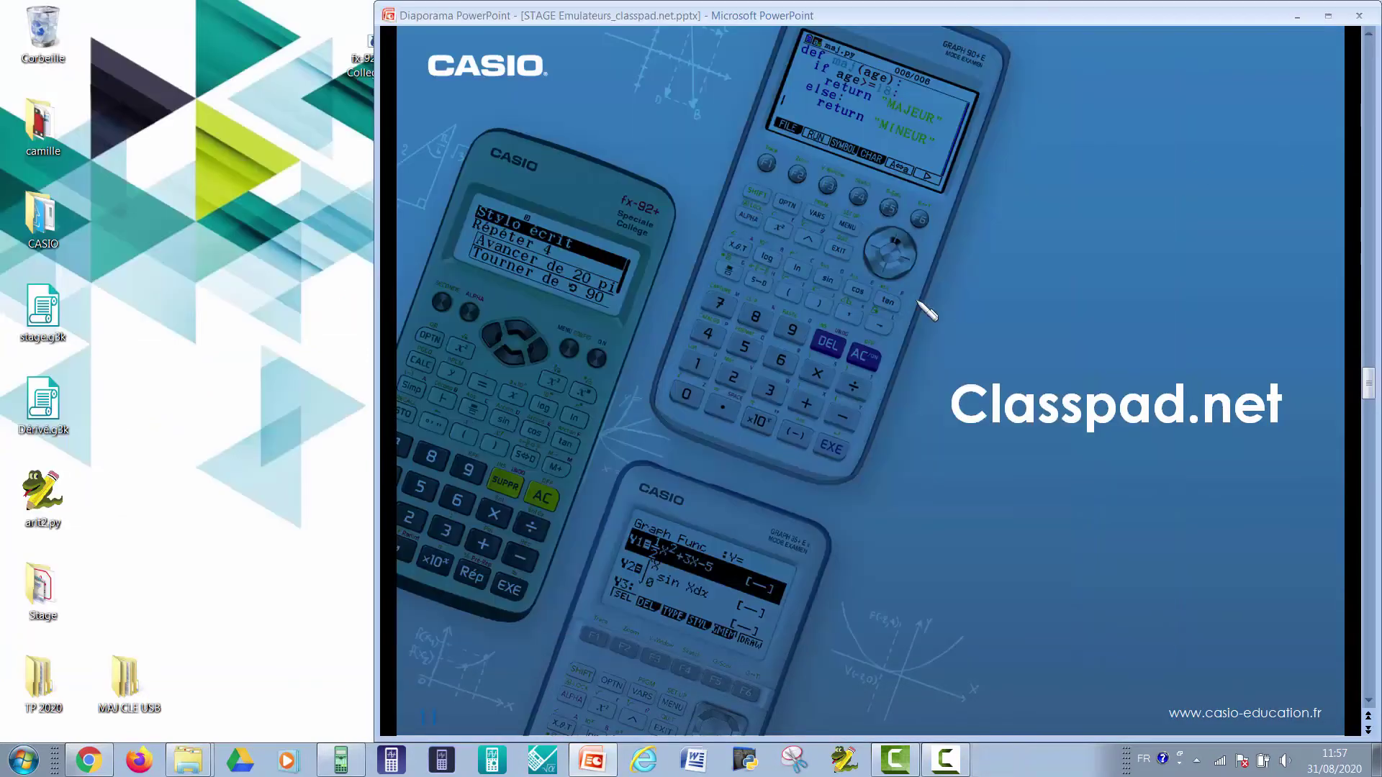
- Maximize the presentation window and advance to the slide titled "Créer une ressource publique"
click(1328, 15)
click(709, 406)
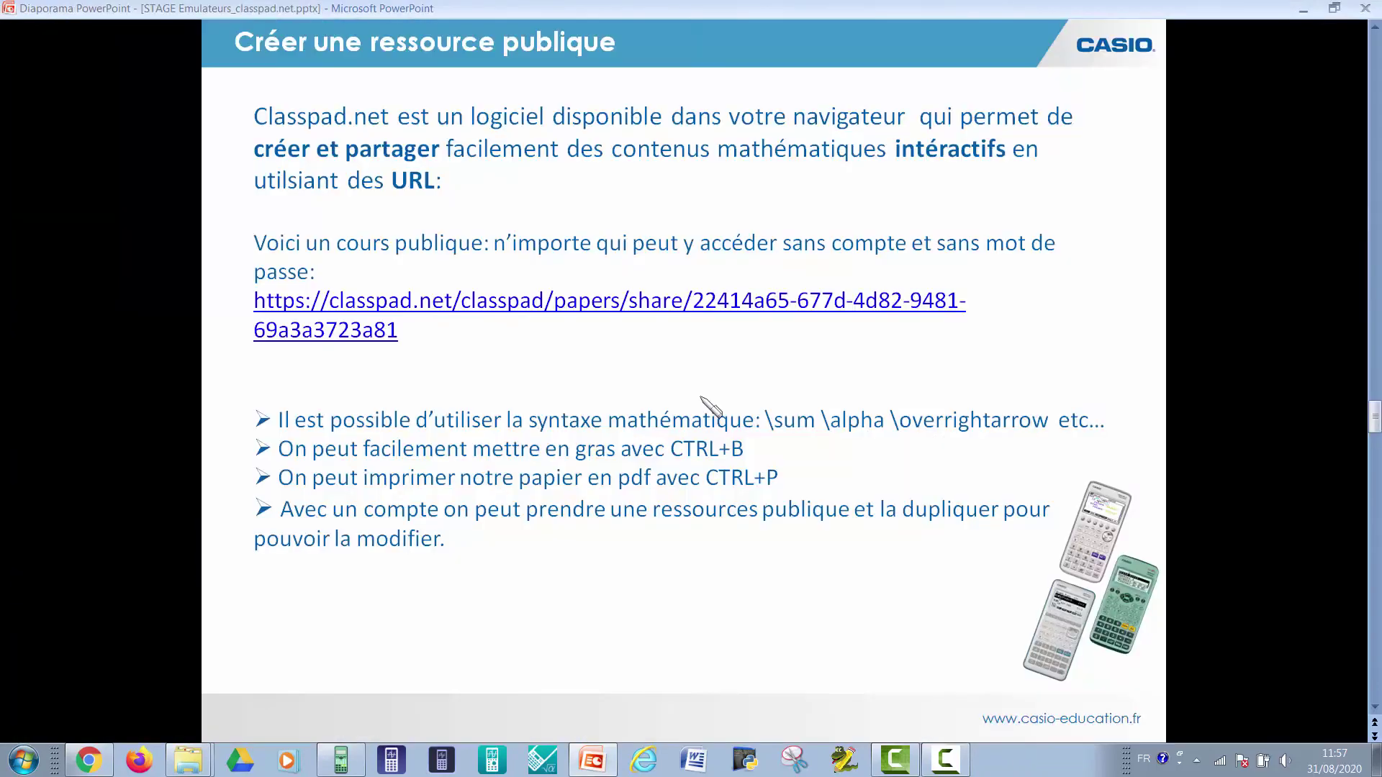
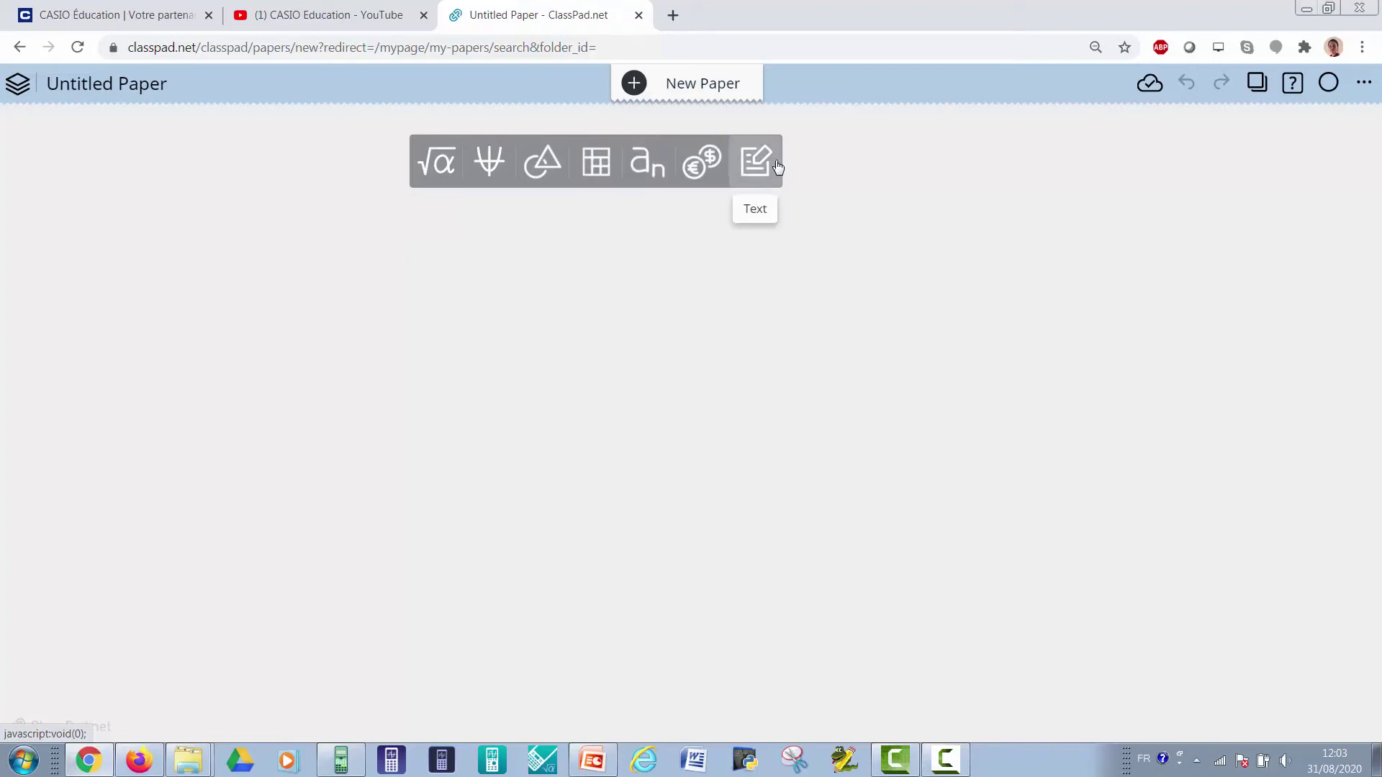
- Add a text note reading "TITRE" to the new ClassPad.net paper and format the word bold at size 7
click(768, 165)
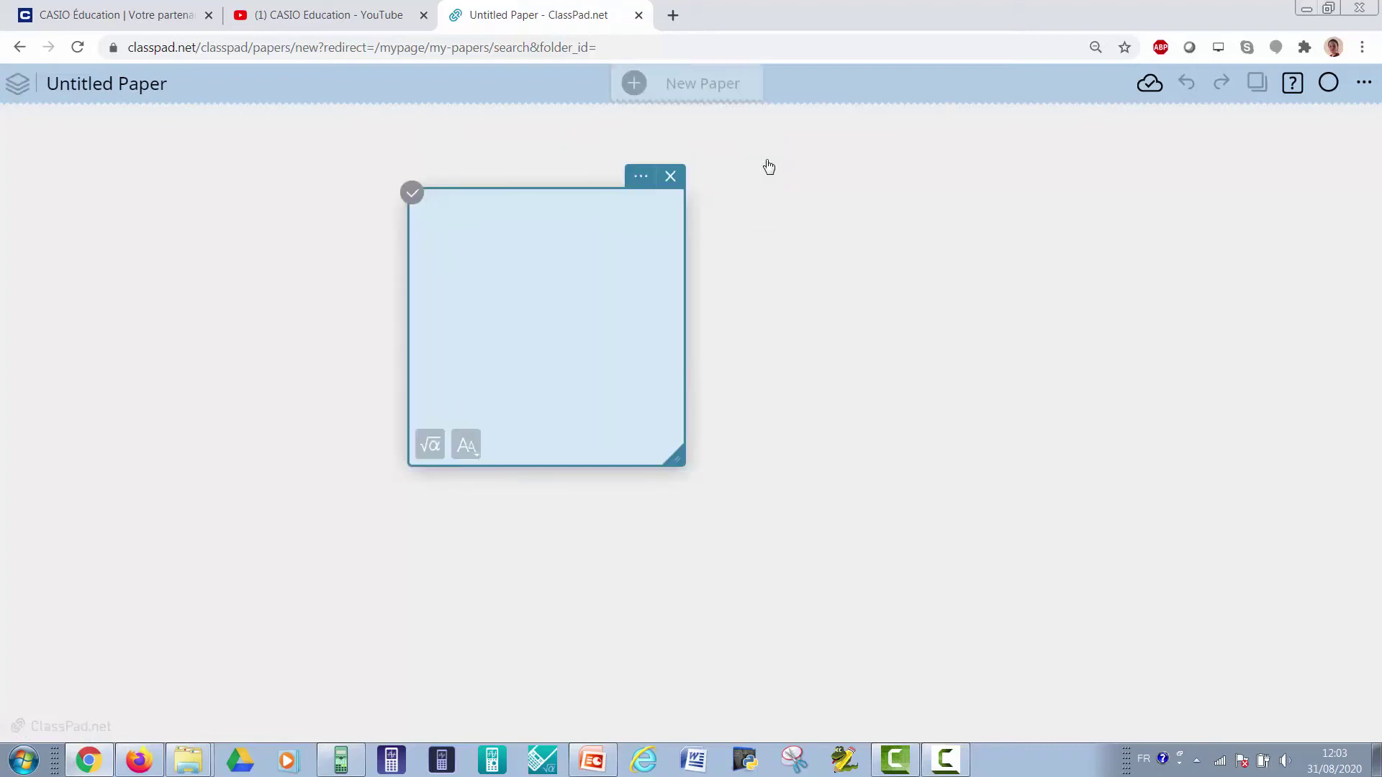
text(TITRE)
drag(500, 214, 428, 213)
key(ctrl+b)
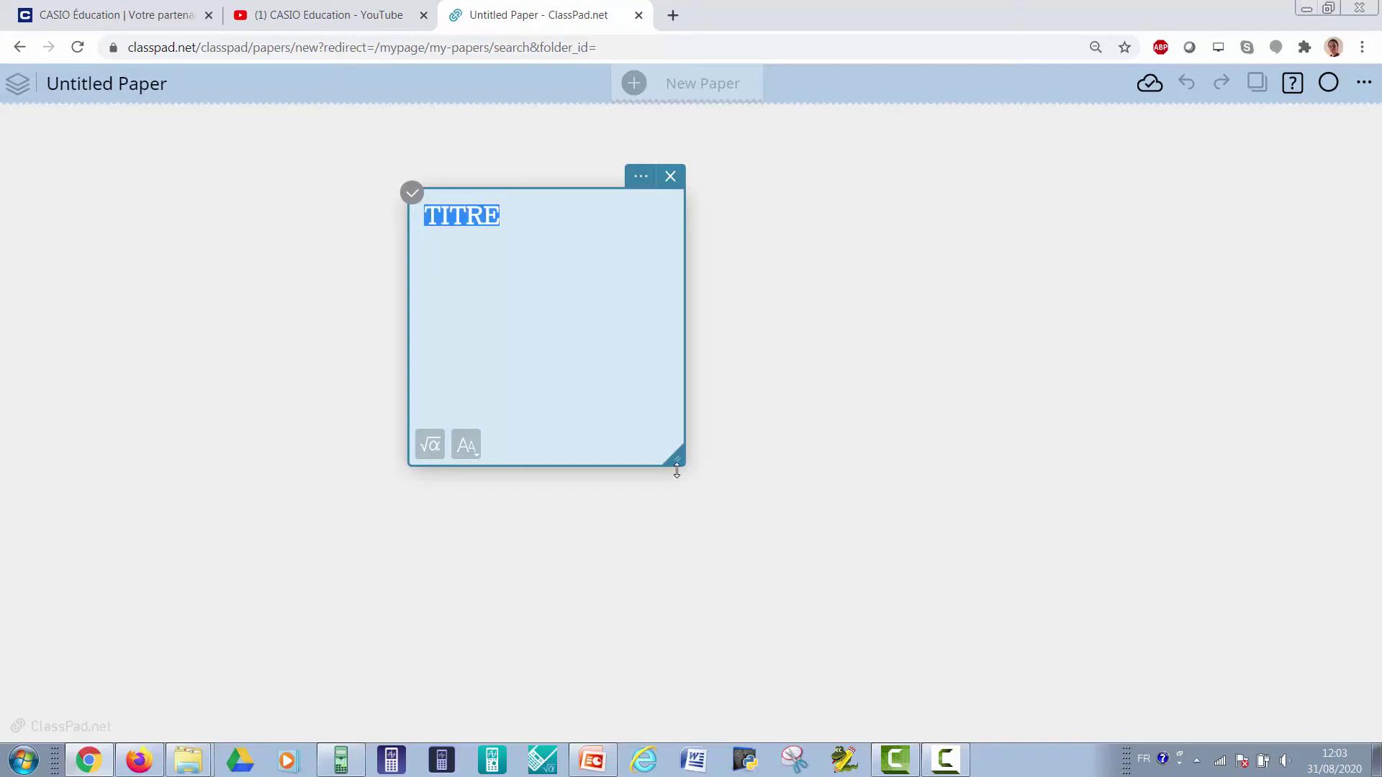
click(467, 447)
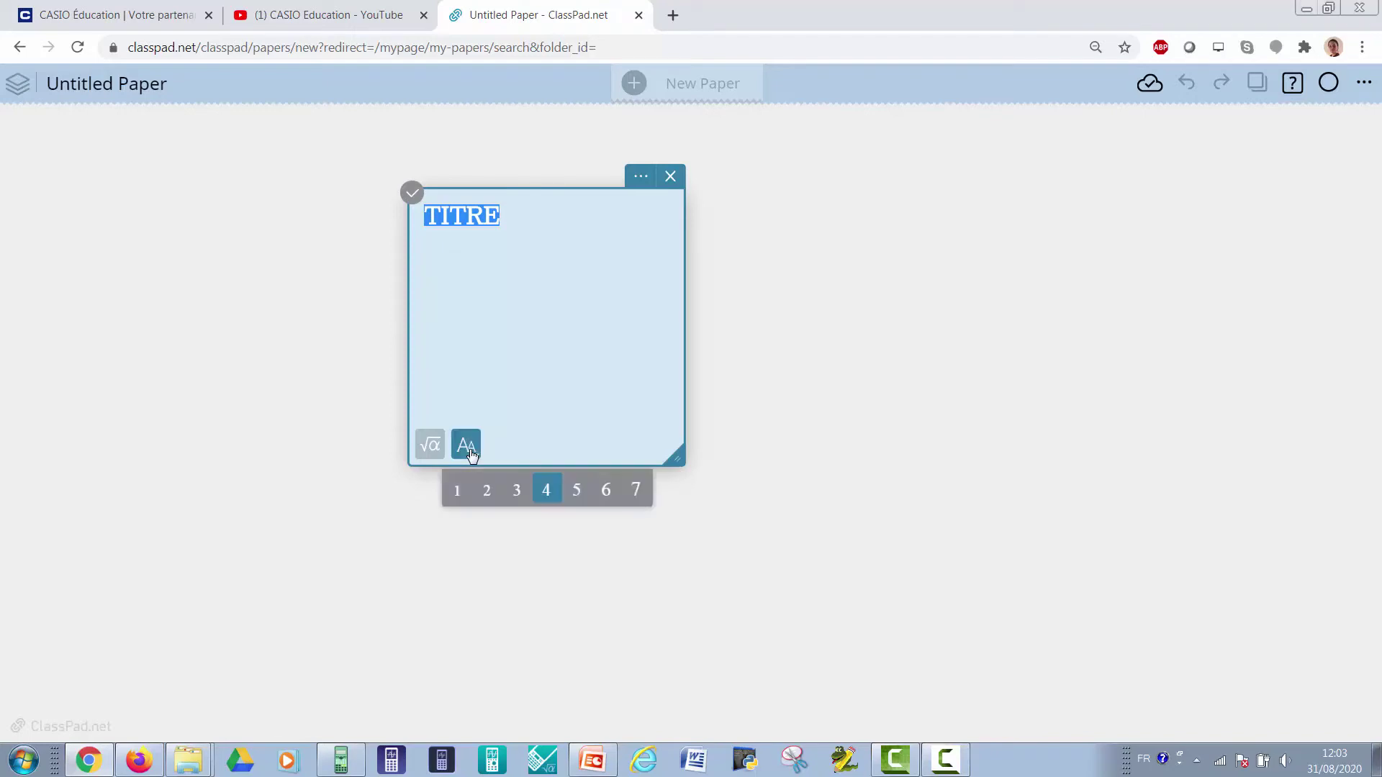
click(640, 500)
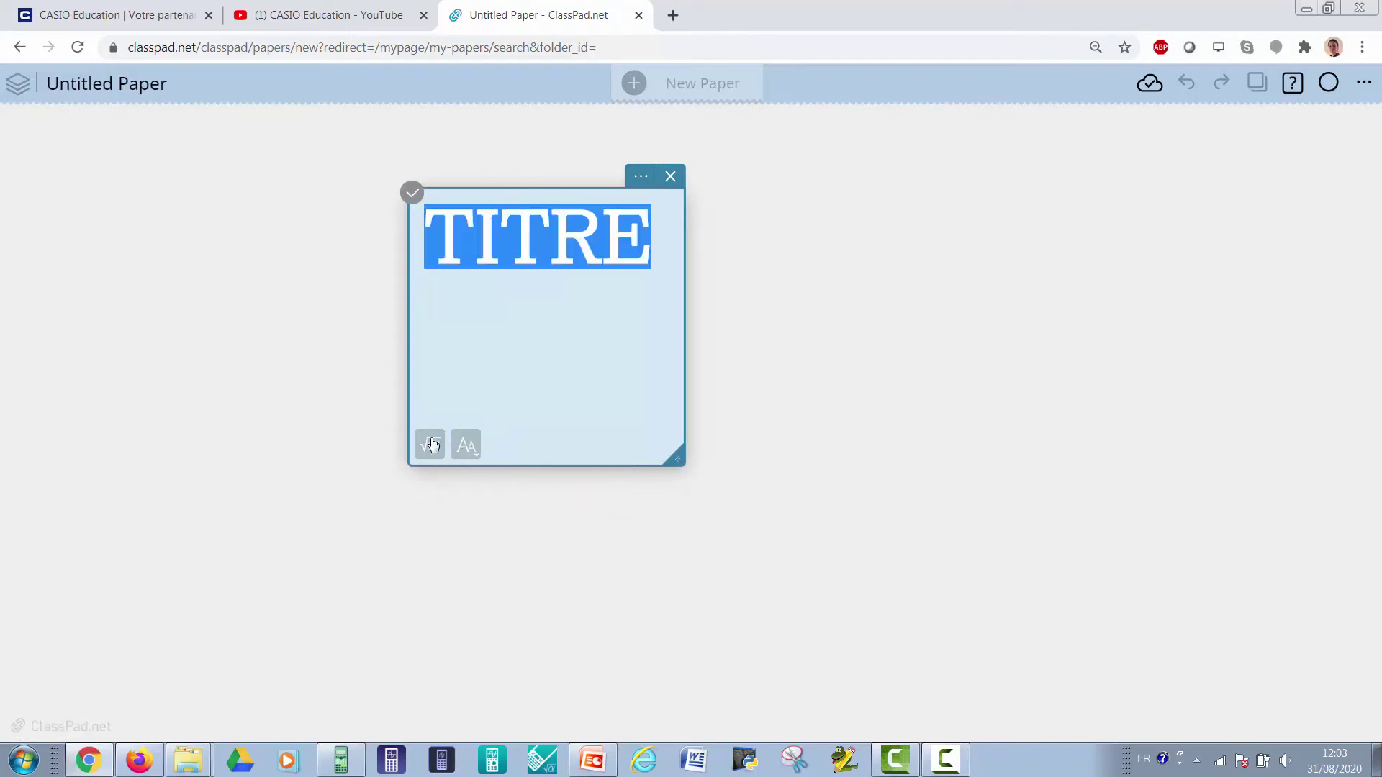
- Resize the TITRE note to be shorter and slightly wider, and change its color to pale orange
drag(677, 460, 707, 351)
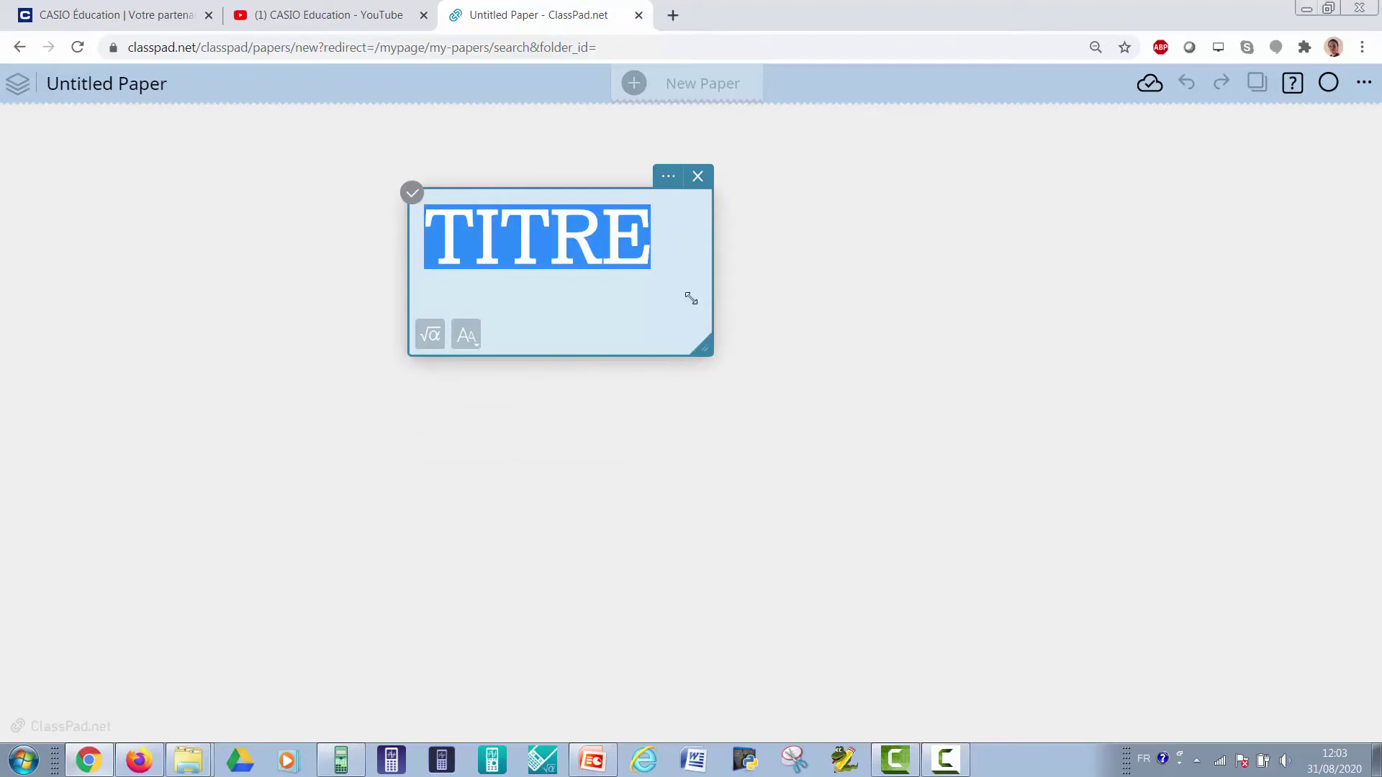
right_click(688, 230)
click(657, 185)
click(658, 185)
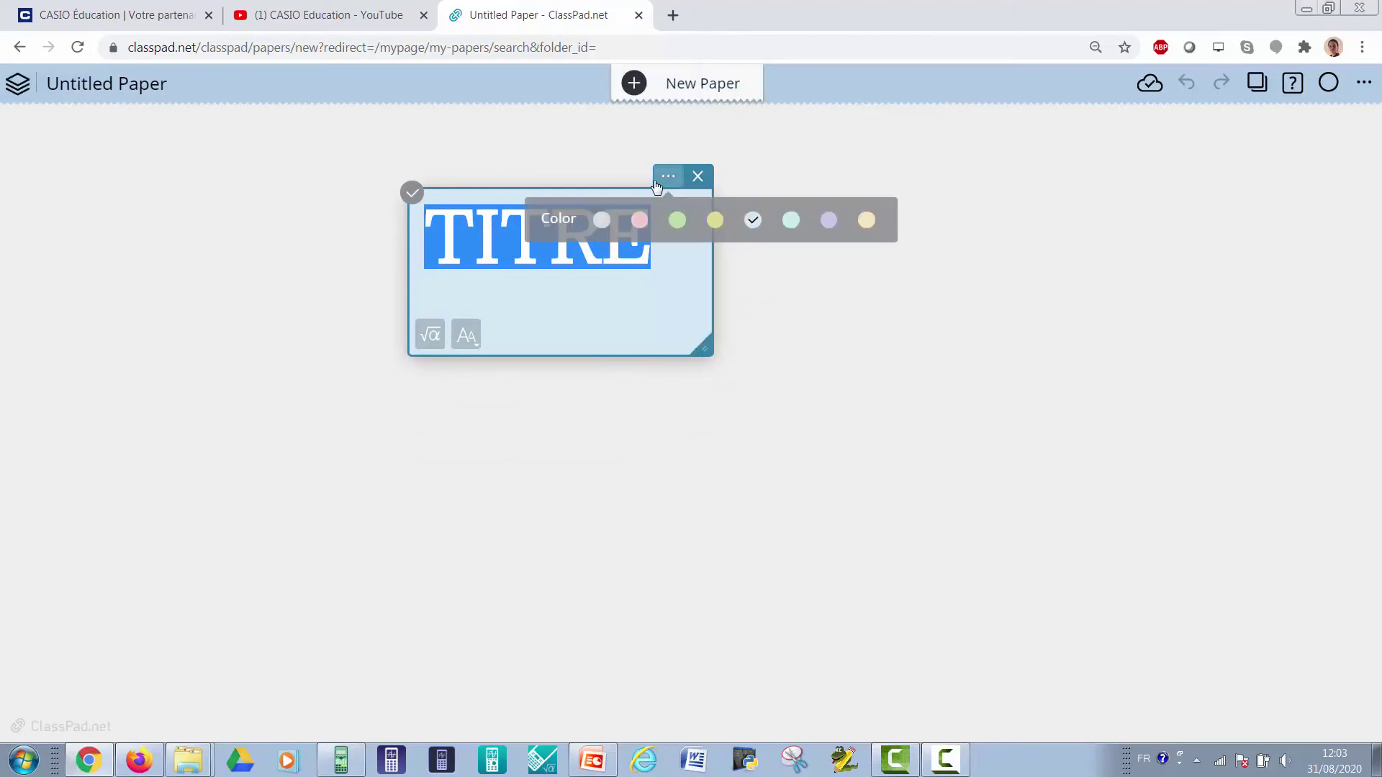
click(867, 219)
click(867, 329)
mouse_move(414, 192)
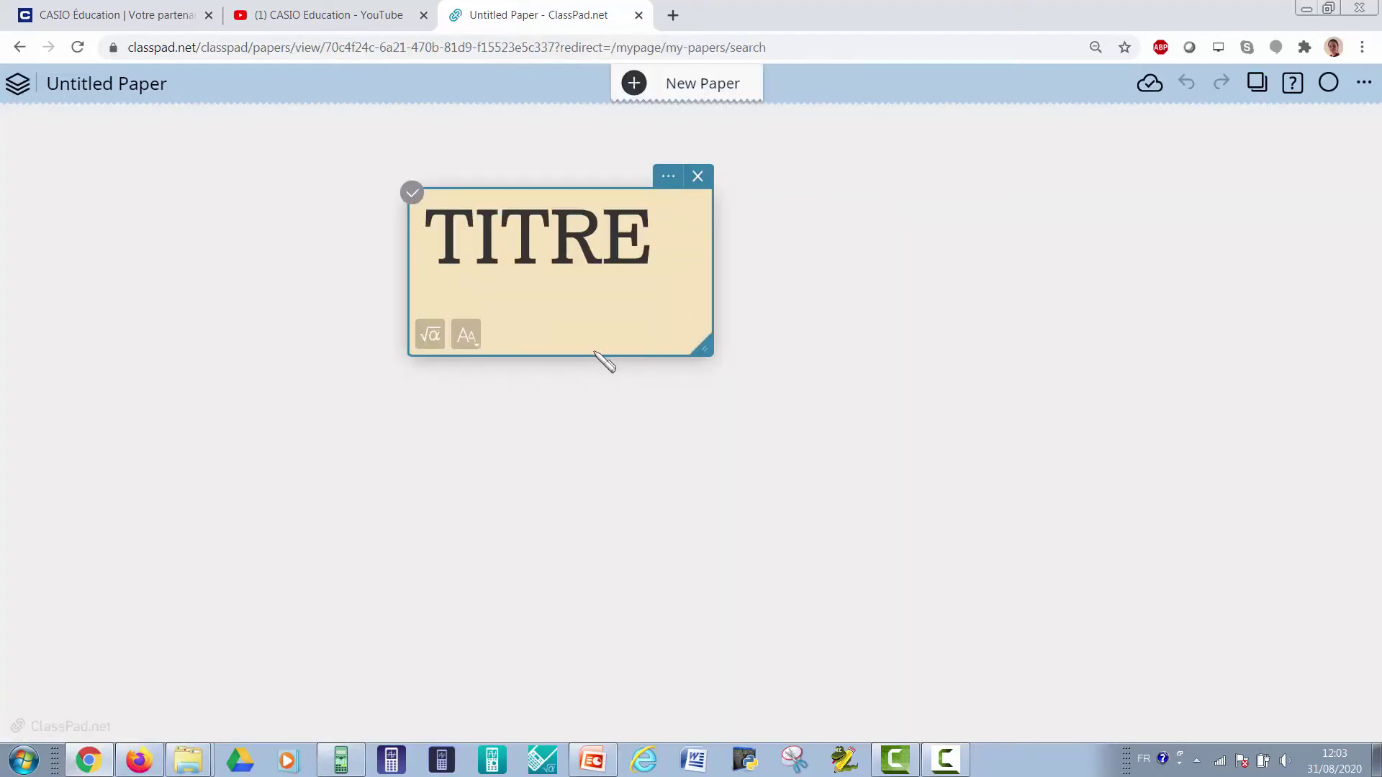
- Widen the TITRE note and move it up toward the top edge of the paper
drag(706, 353, 930, 353)
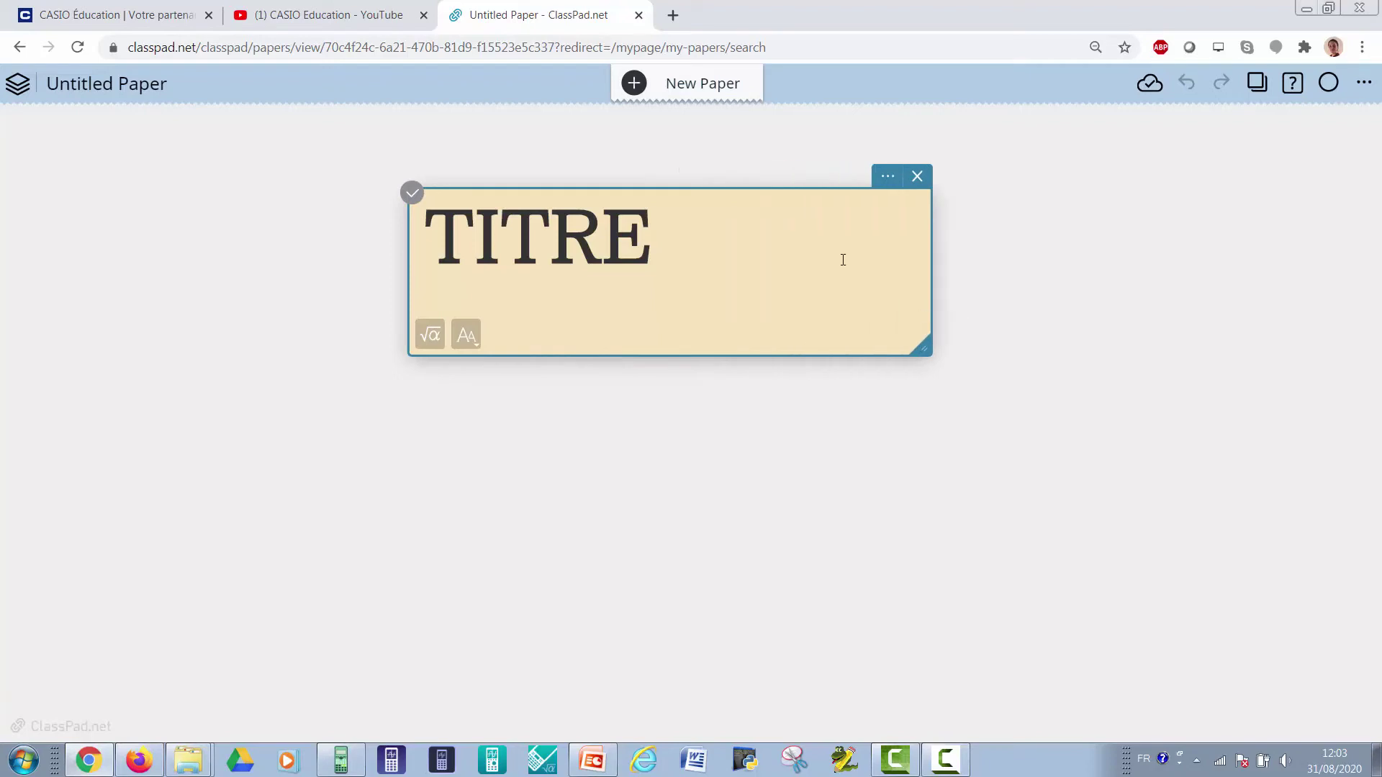
drag(811, 253, 799, 185)
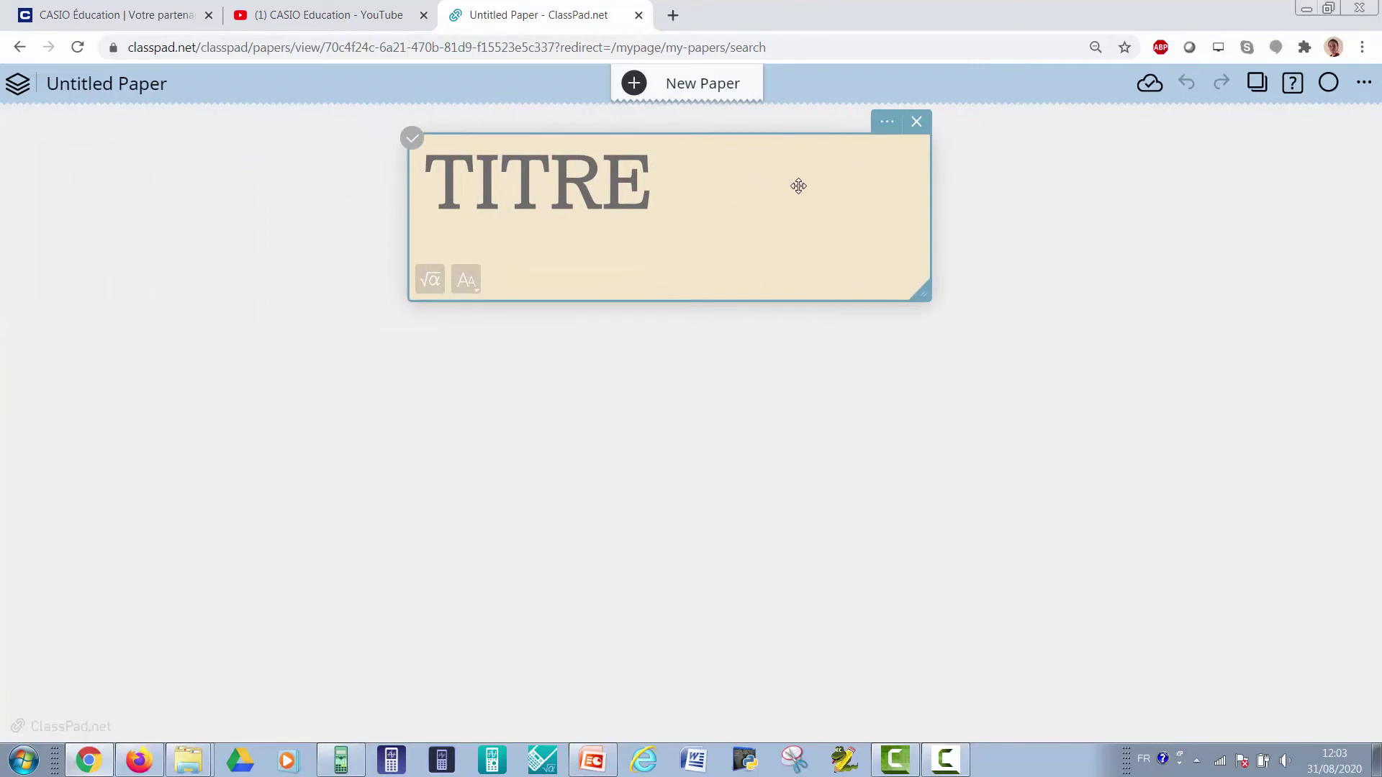
- Rename the paper as "TEST stage CASIO" and change its theme color to orange
click(227, 83)
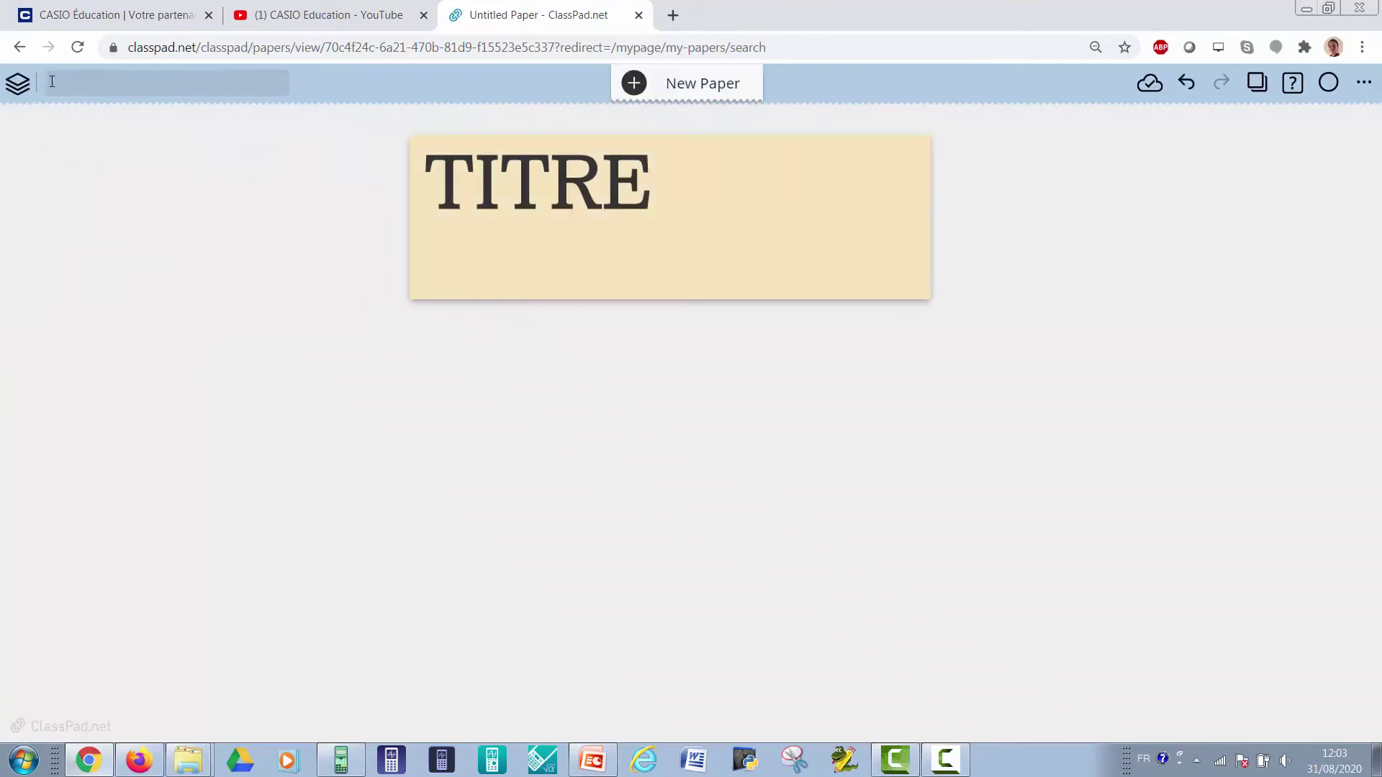
text(TEST stage CASIO)
click(1058, 103)
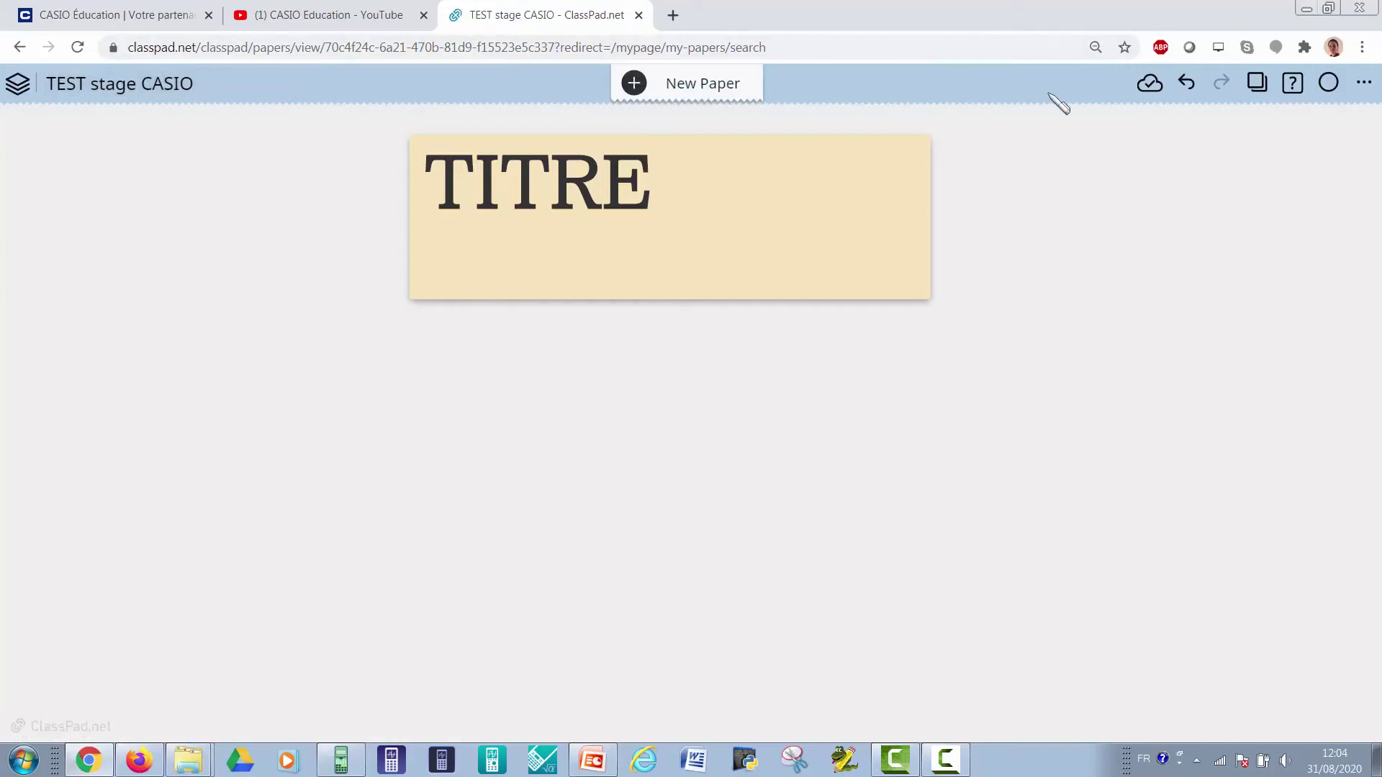
click(1327, 83)
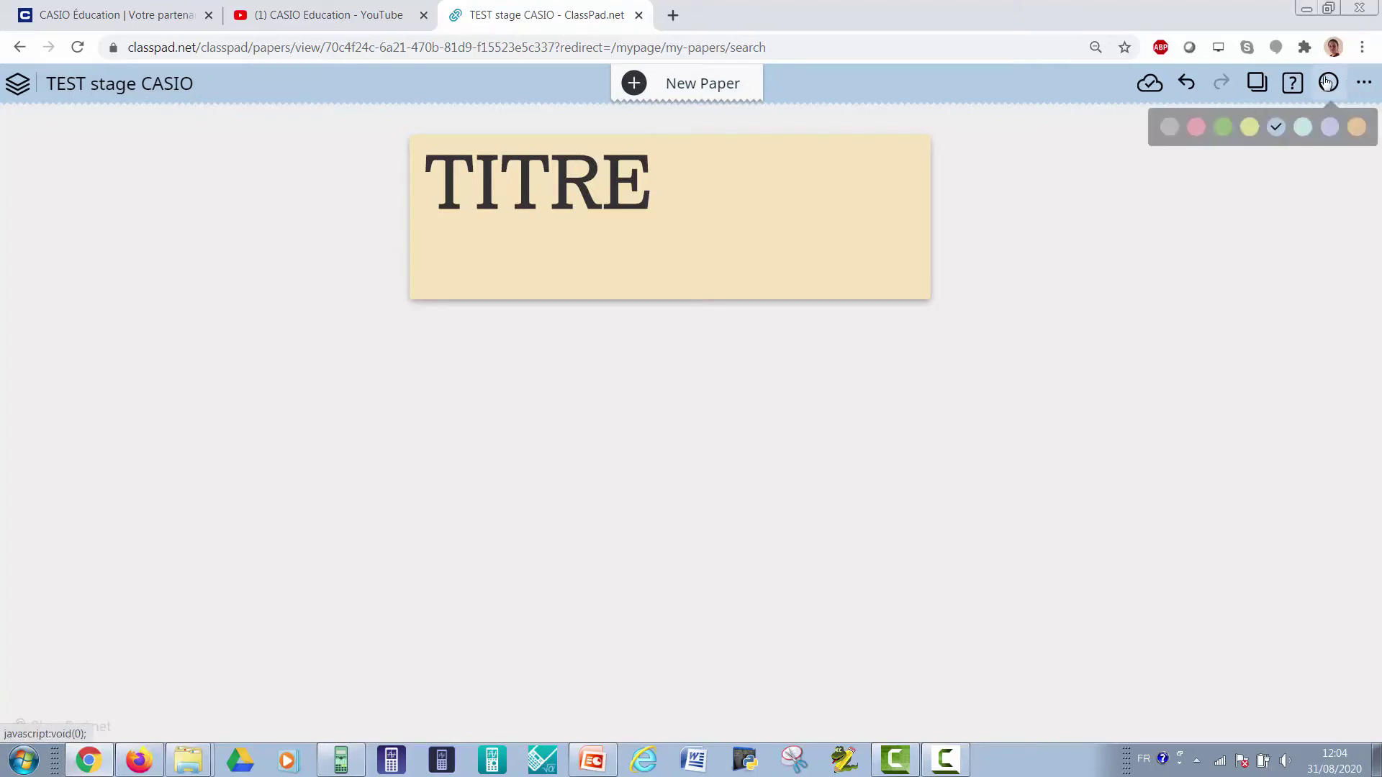
click(1358, 128)
click(1049, 410)
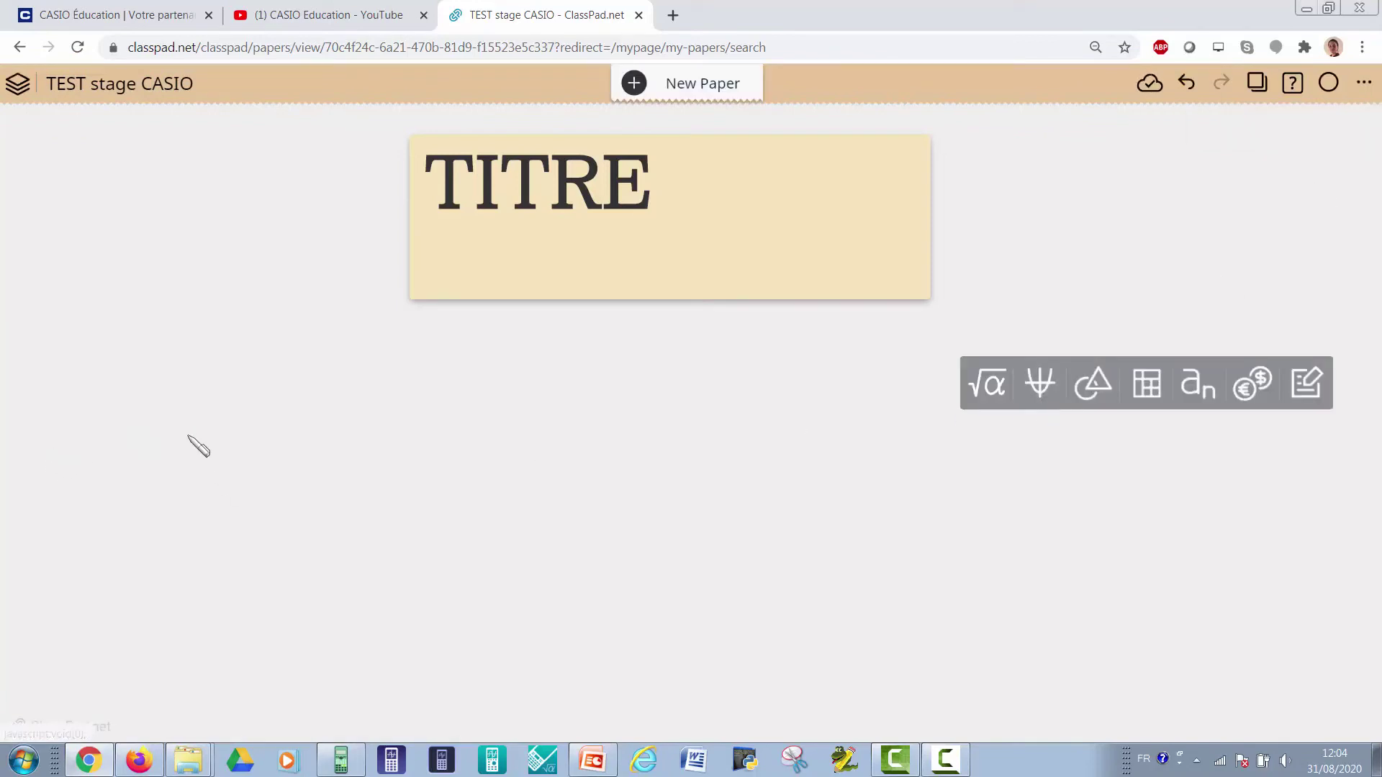
- Insert a math formula line beneath the word TITRE in the note
click(478, 272)
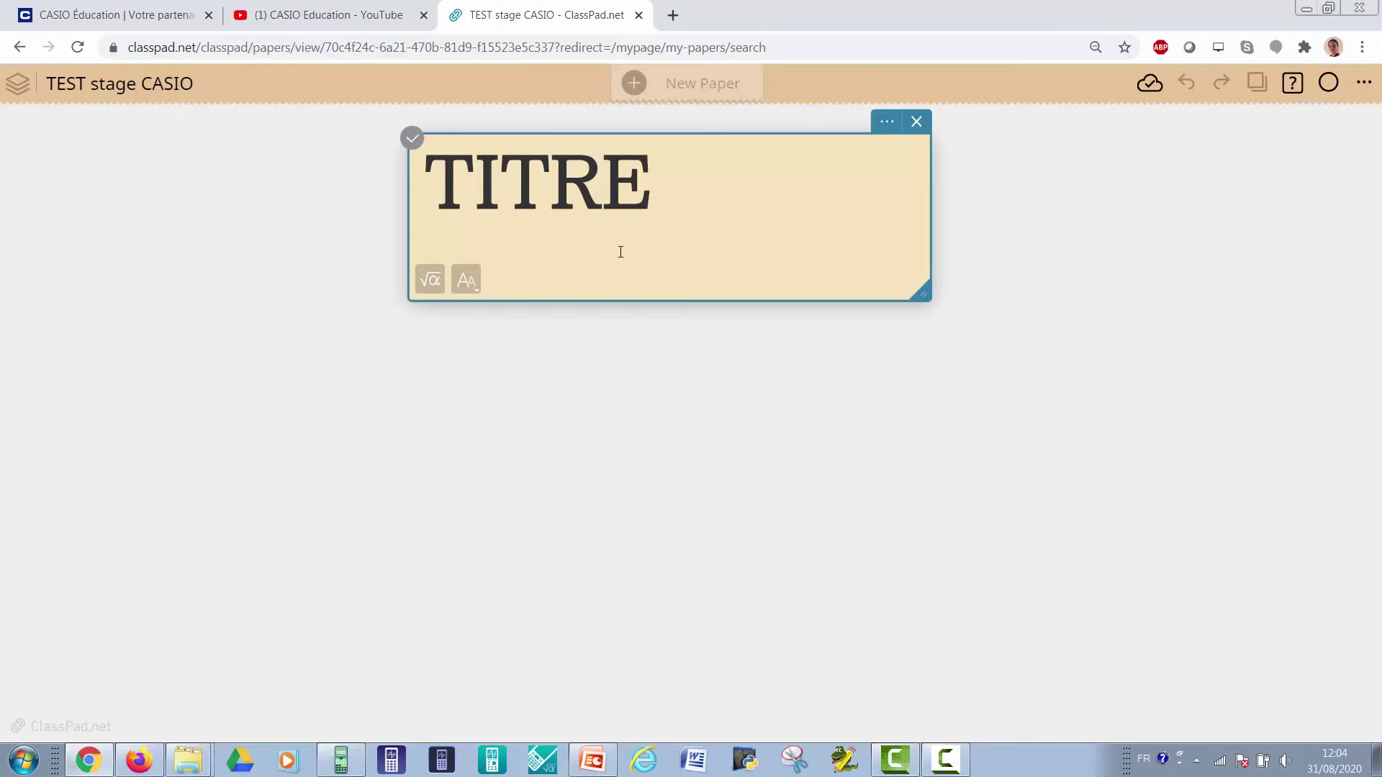
key(Return)
click(437, 317)
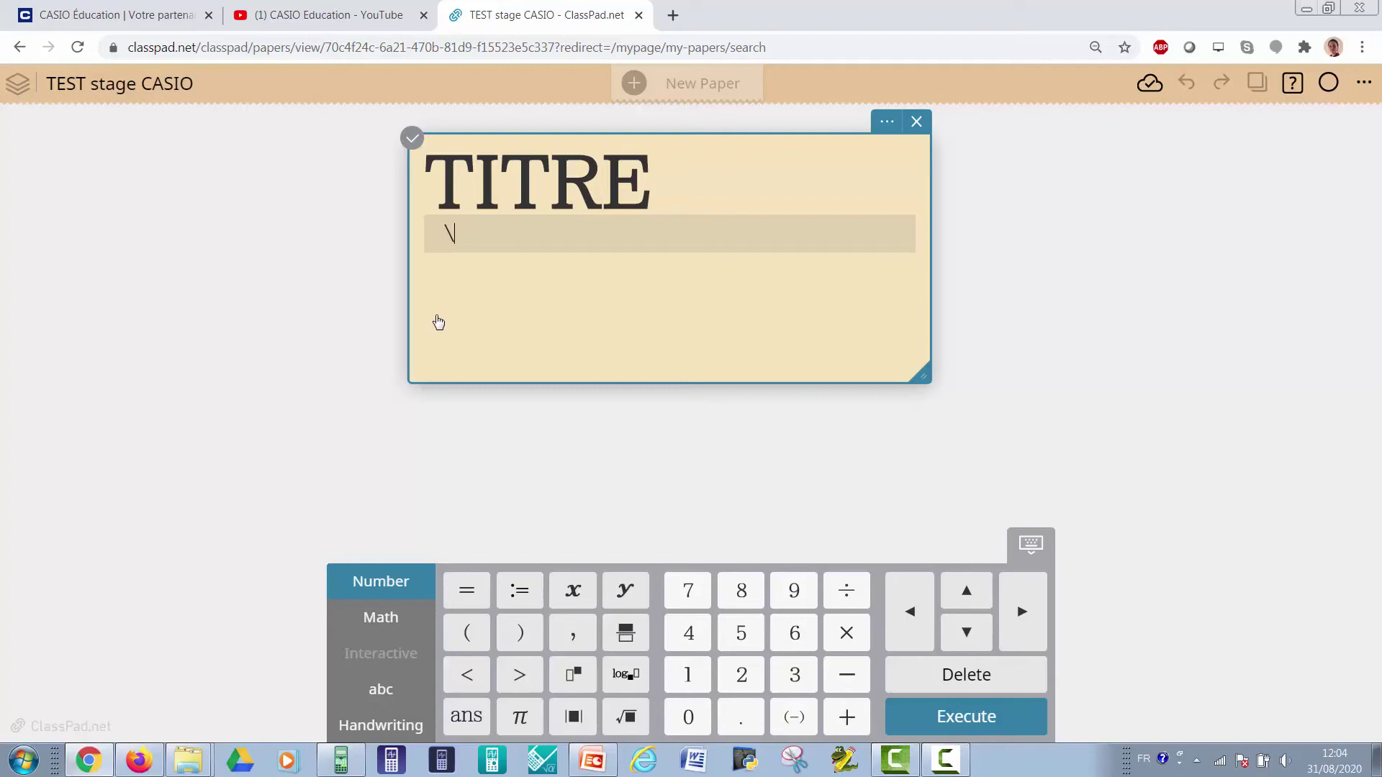
- Enter LaTeX commands for a sum, an alpha symbol and a fraction in the formula line
text(sum)
key(space)
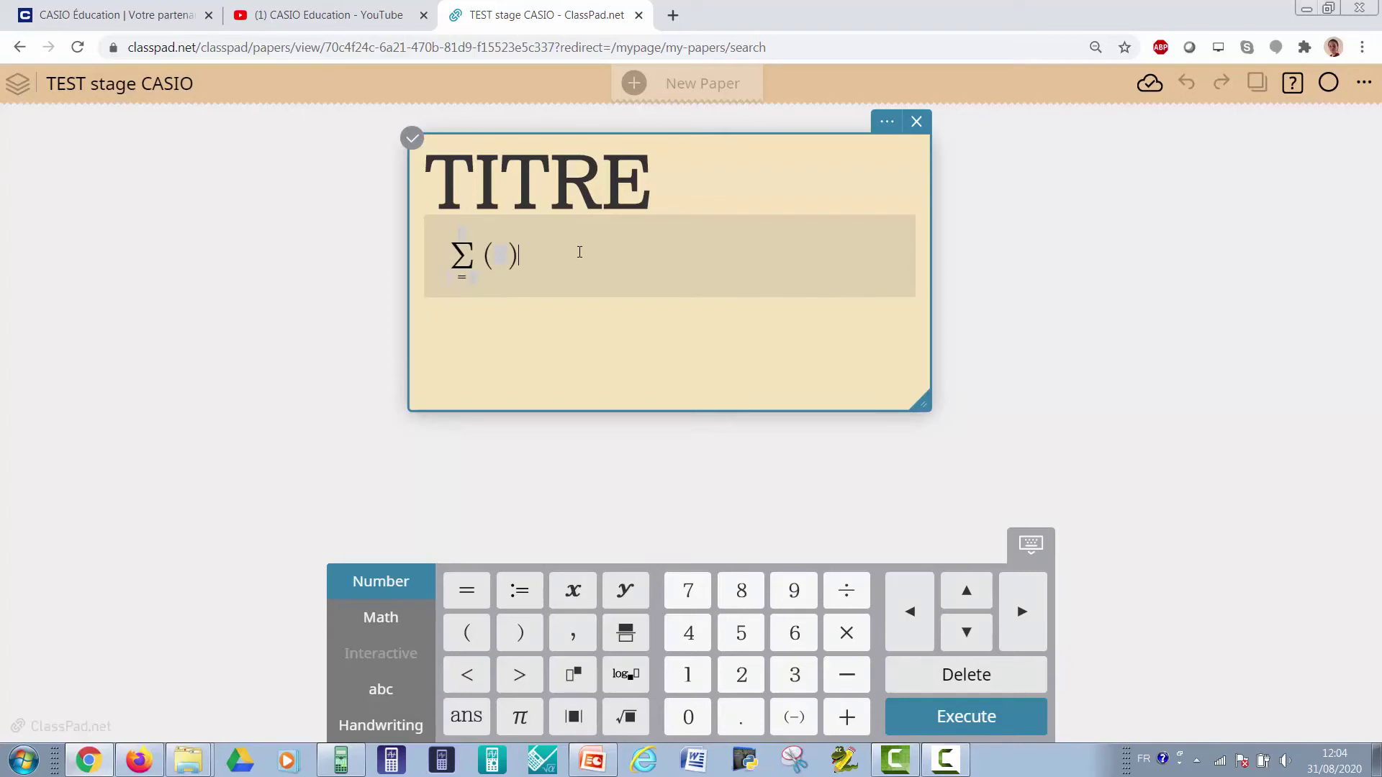
text(\alpha)
key(space)
text(\frac)
key(space)
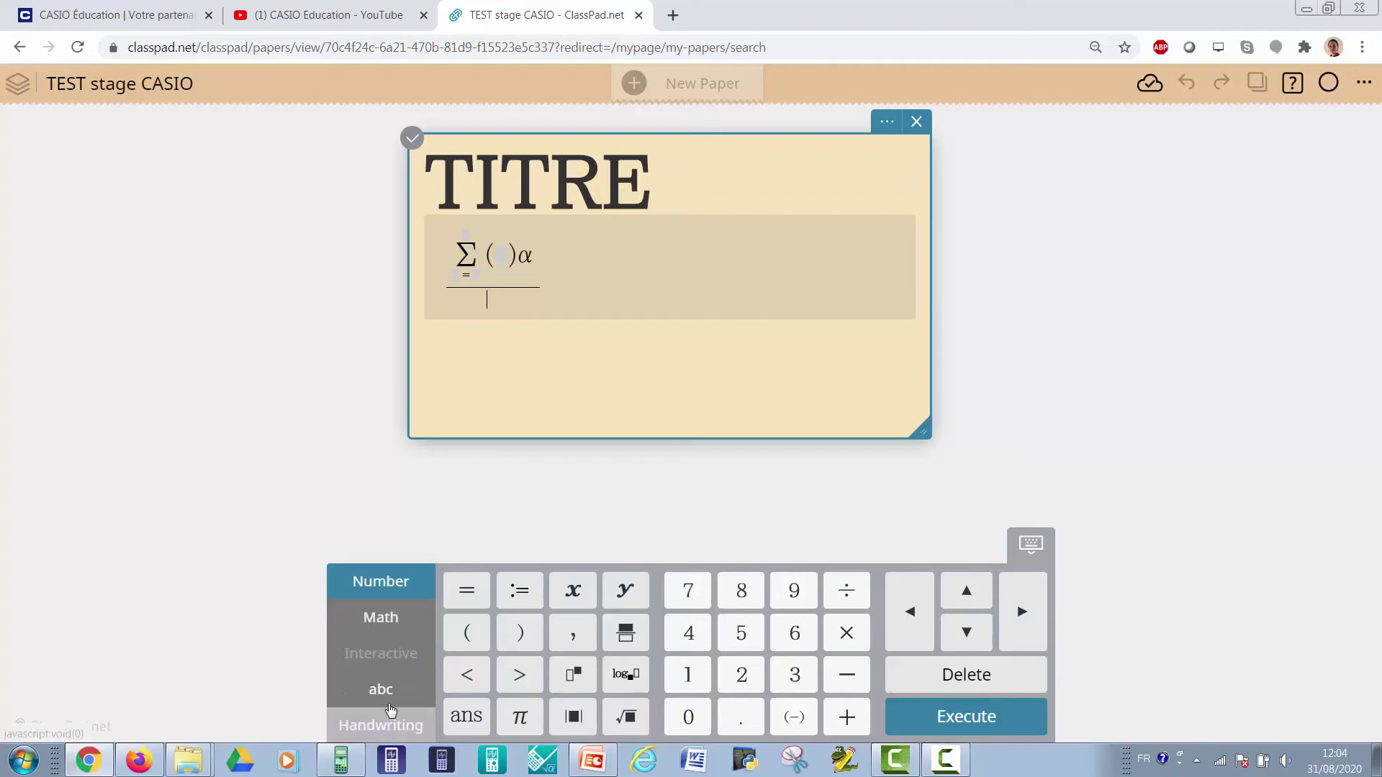
- Browse the math keys, and replace the formula with a handwritten integral from -3 to 4 of x²/3 dx
click(393, 627)
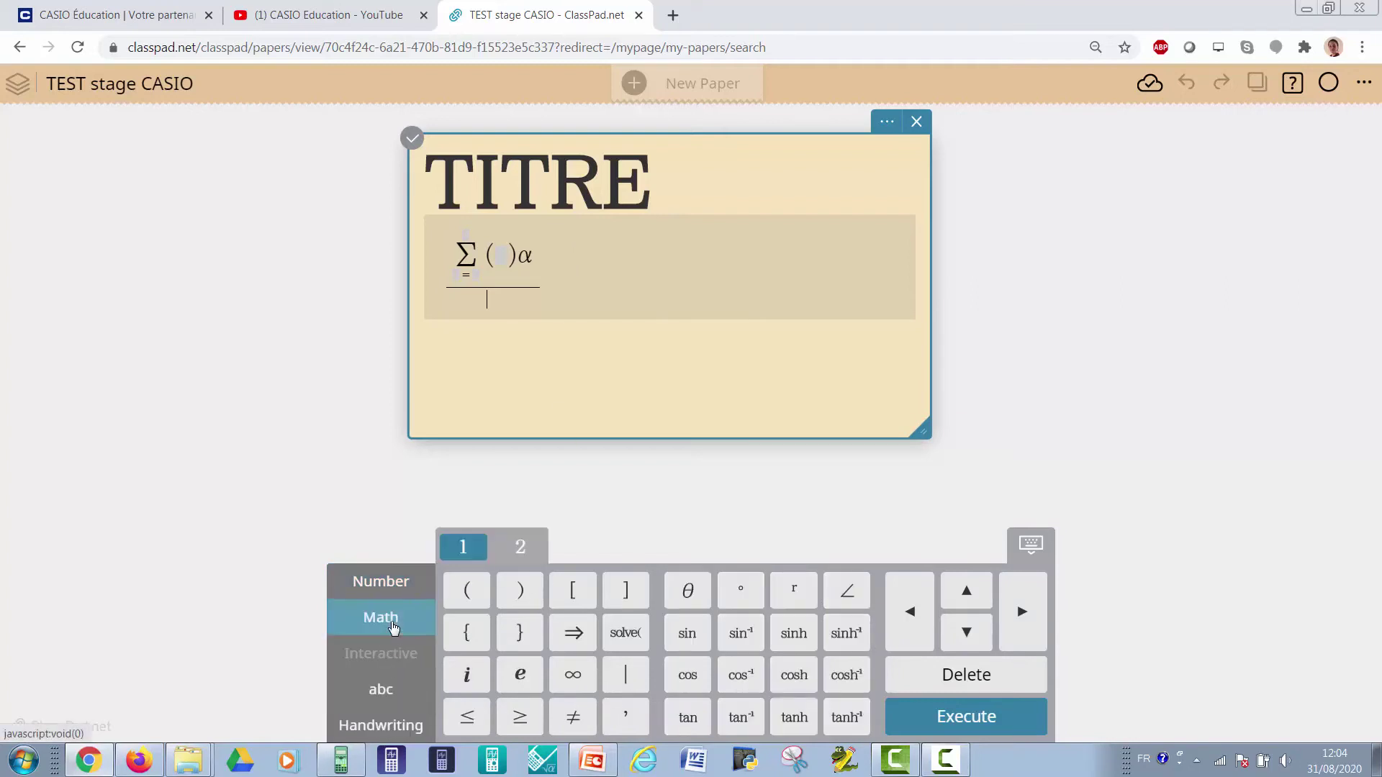
click(531, 548)
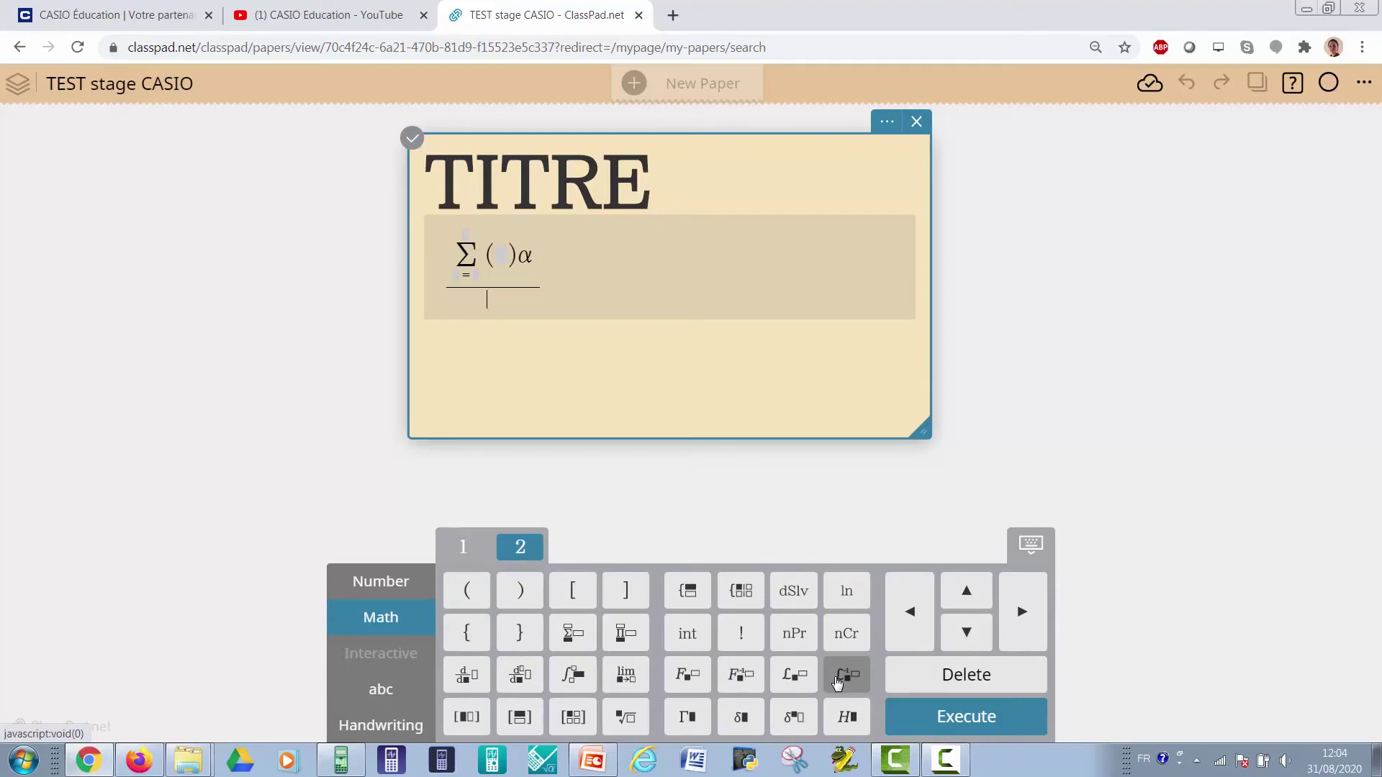
click(390, 727)
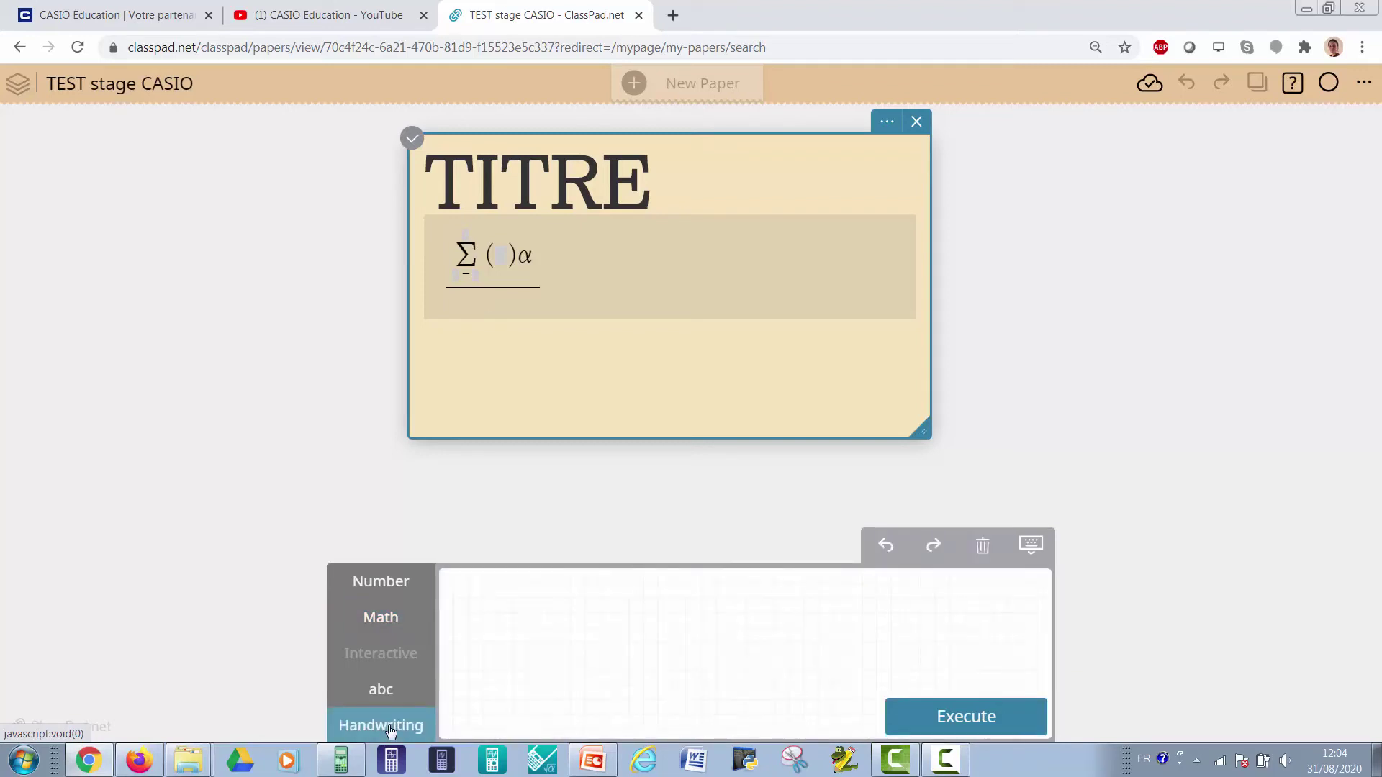
drag(616, 277, 471, 267)
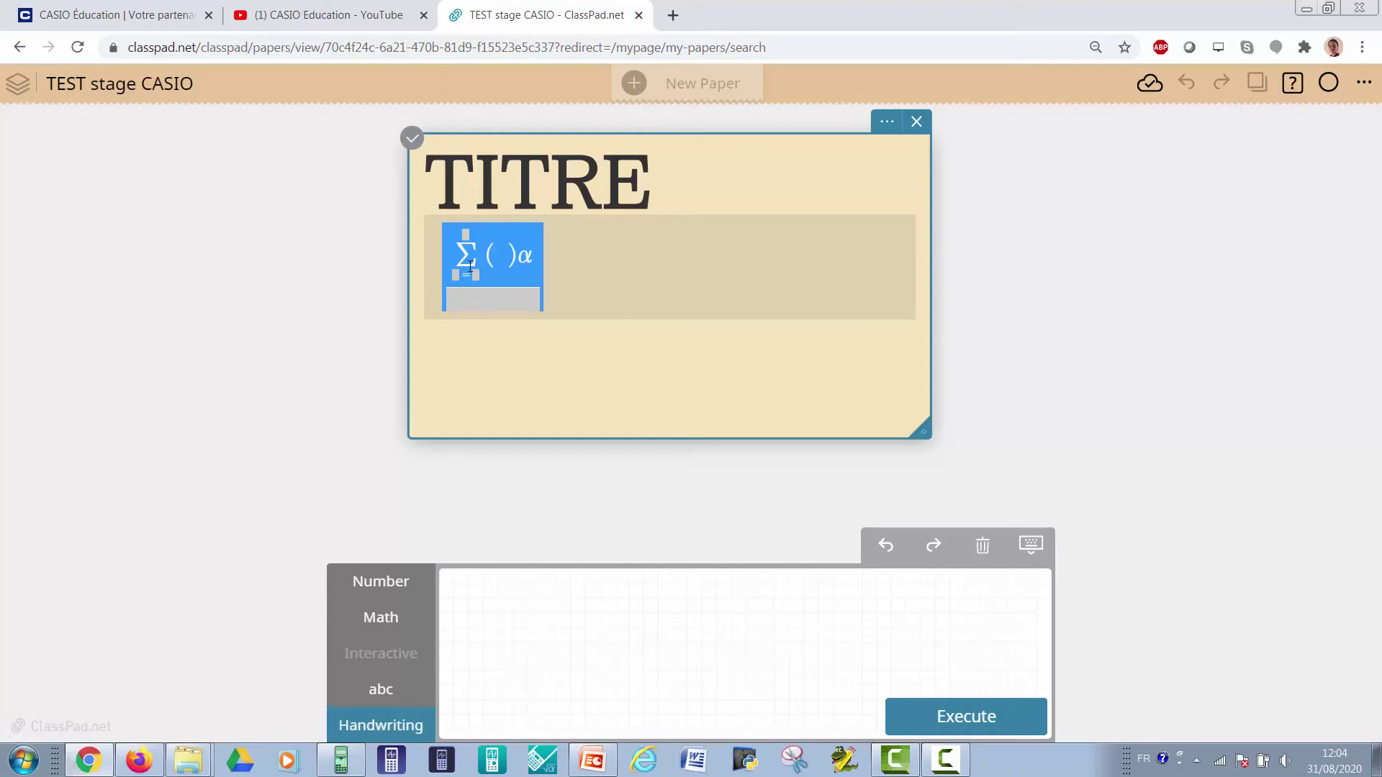
key(BackSpace)
mouse_move(549, 582)
mouse_down()
mouse_move(560, 688)
mouse_move(540, 692)
mouse_move(613, 710)
mouse_move(584, 599)
mouse_move(655, 634)
mouse_move(690, 631)
mouse_move(704, 610)
mouse_up()
mouse_move(624, 645)
mouse_down()
mouse_move(704, 646)
mouse_move(664, 689)
mouse_up()
drag(731, 643, 727, 661)
mouse_move(733, 607)
mouse_down()
mouse_move(732, 661)
mouse_move(753, 662)
mouse_up()
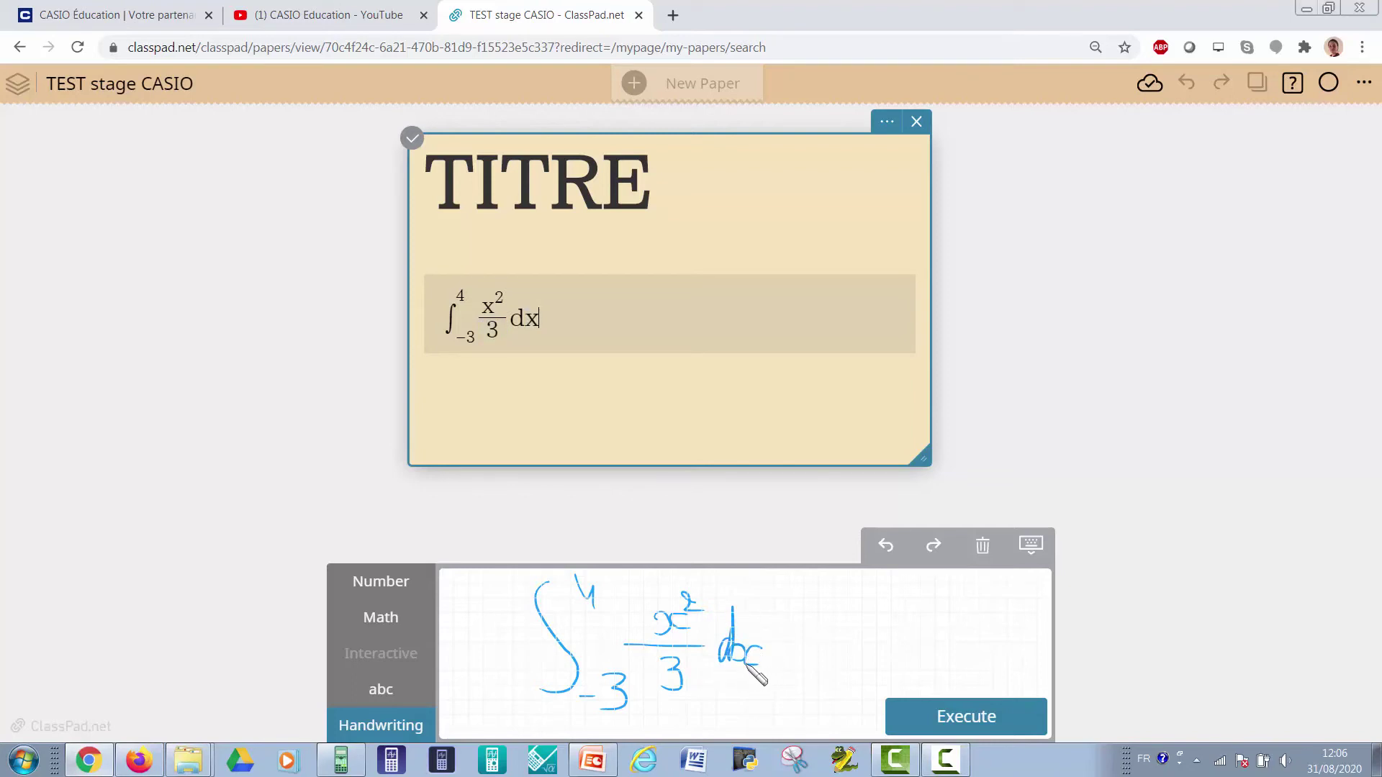
click(409, 624)
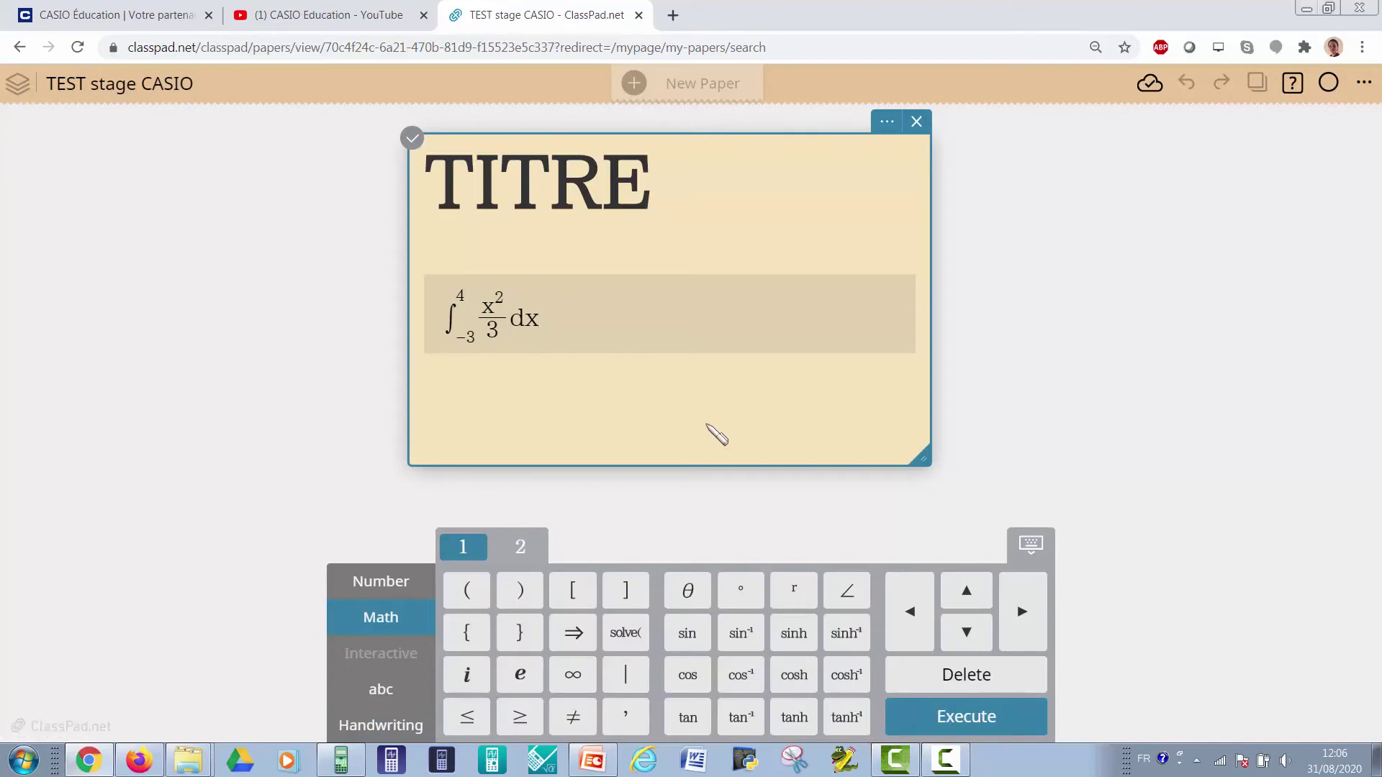
click(641, 380)
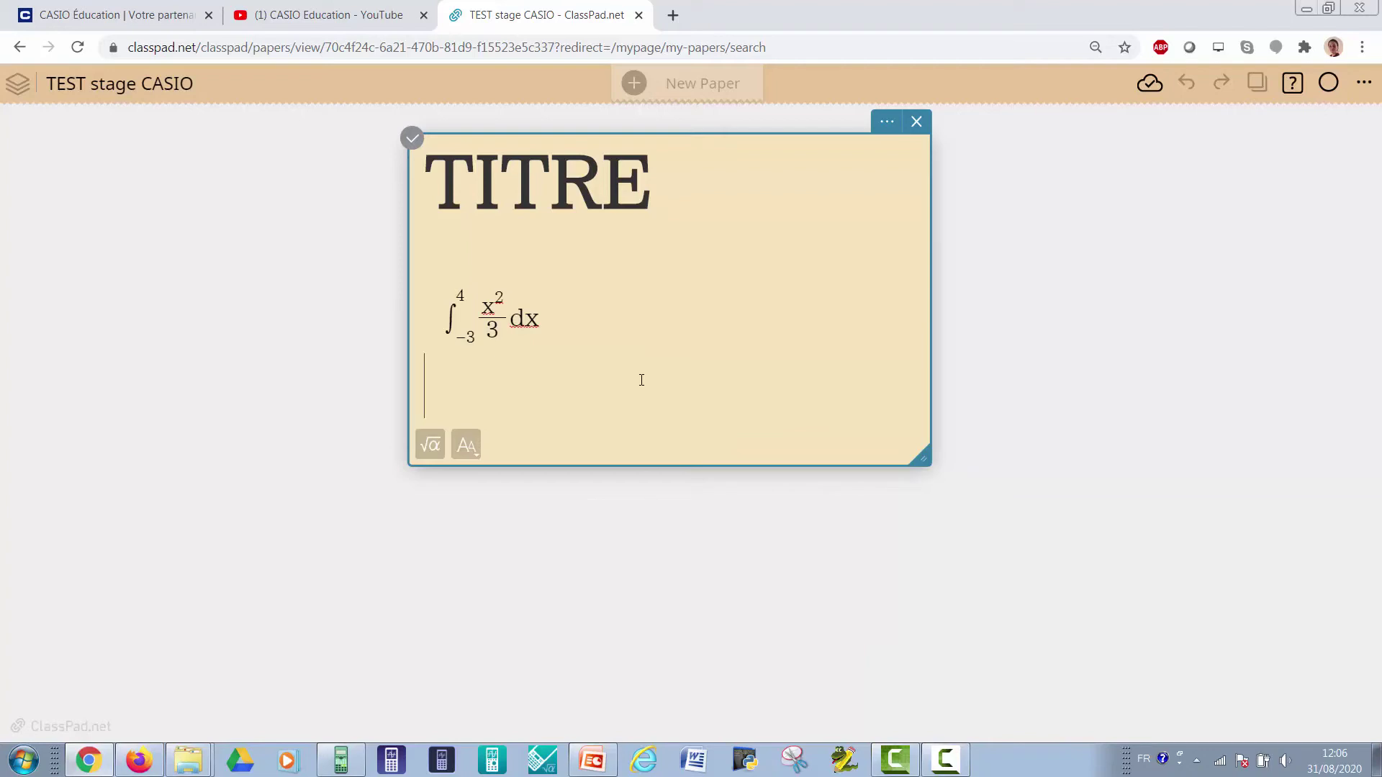
- Open the "stage" LaTeX project in Overleaf in a new browser tab
click(675, 16)
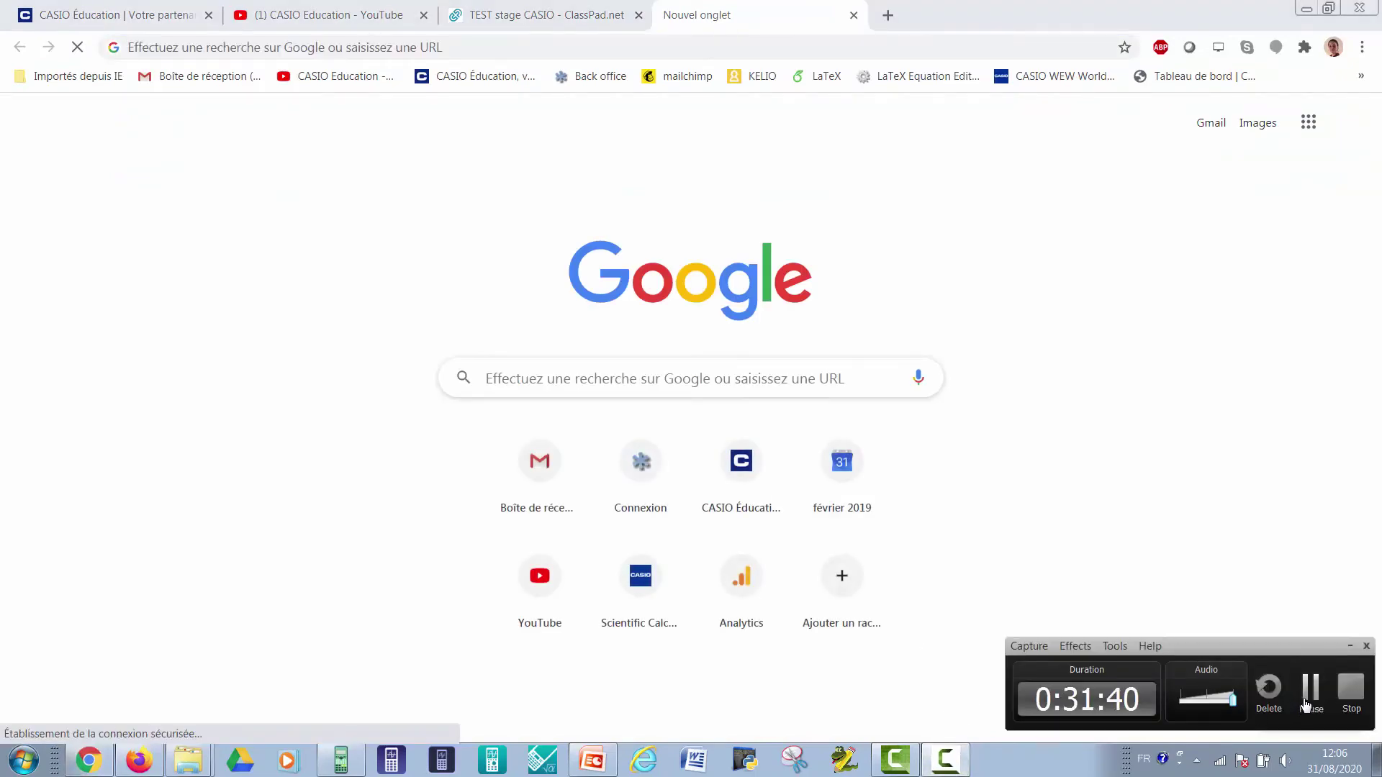
click(1301, 709)
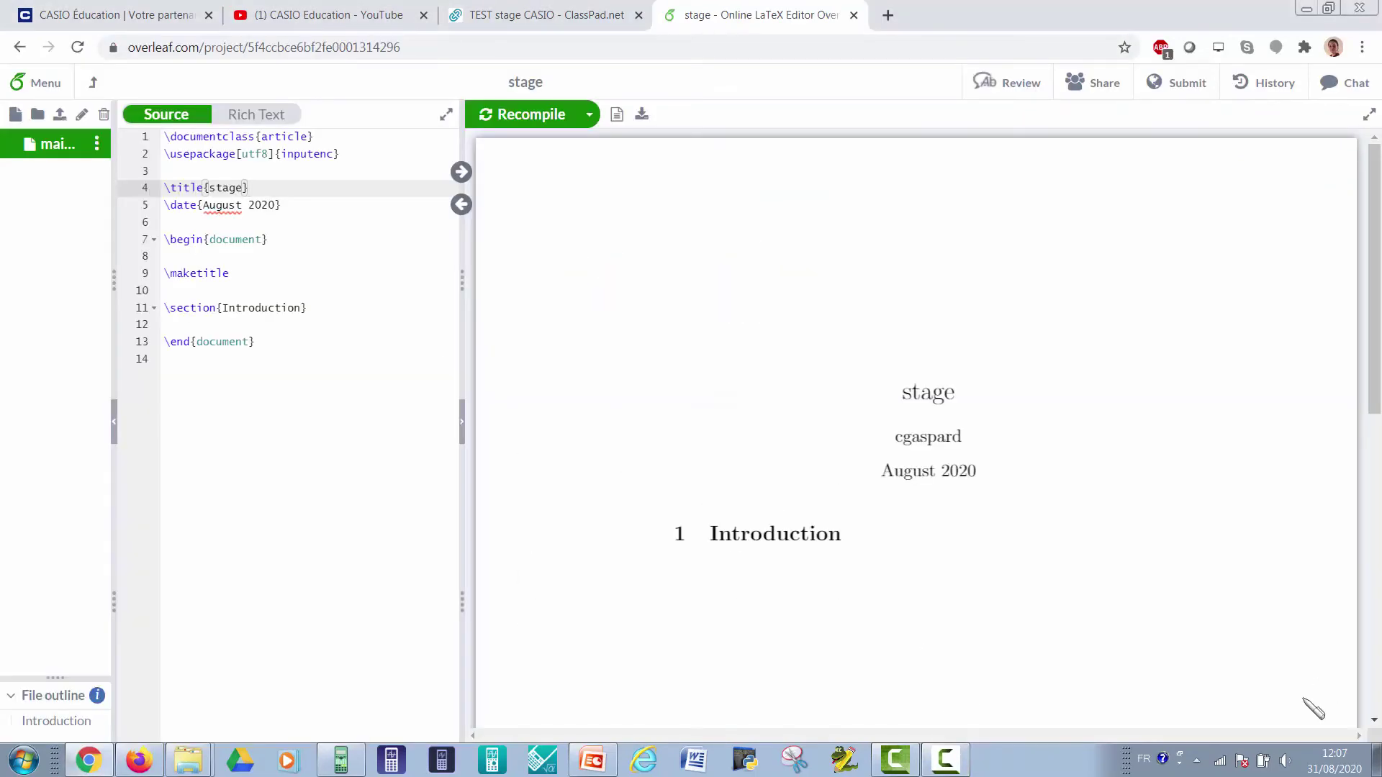
- Return to the ClassPad.net paper and copy the whole integral formula from the note
click(569, 18)
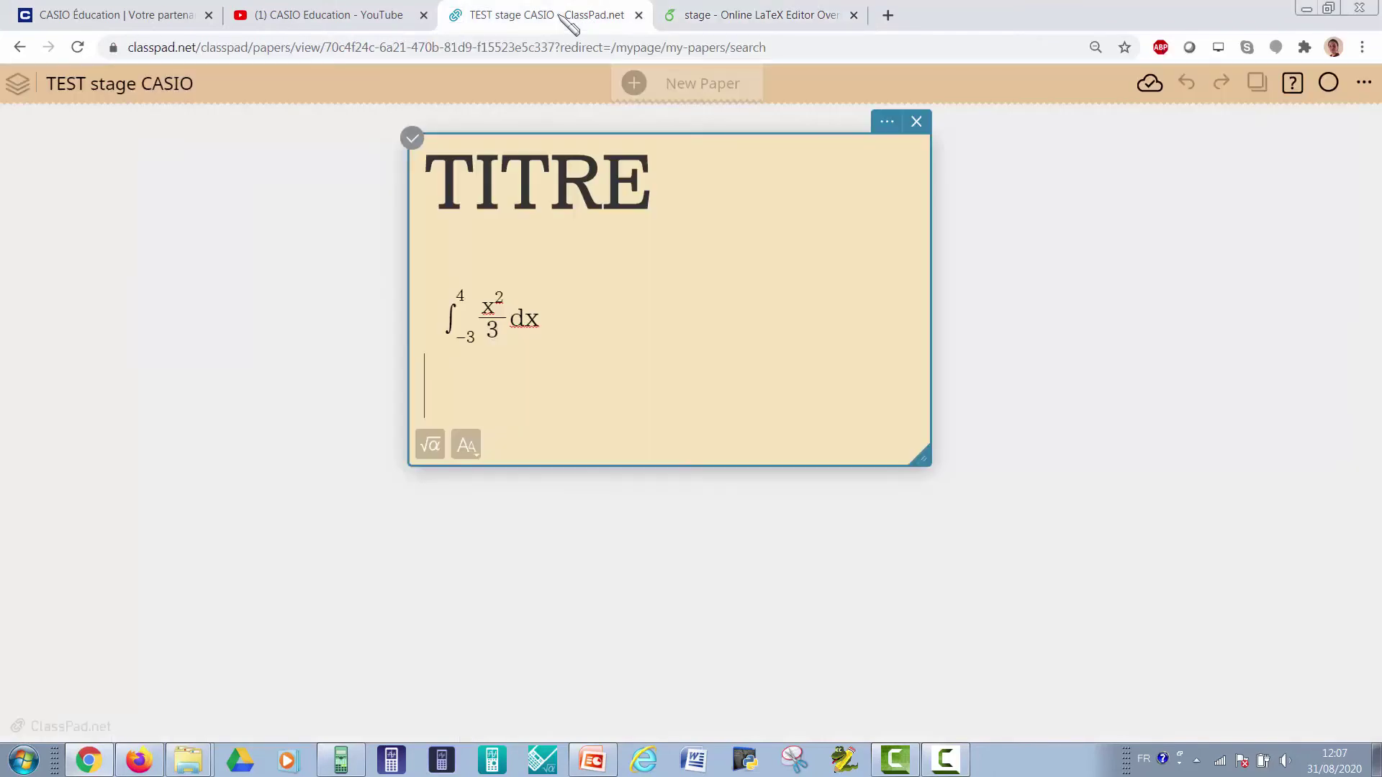
click(533, 331)
drag(547, 321, 489, 314)
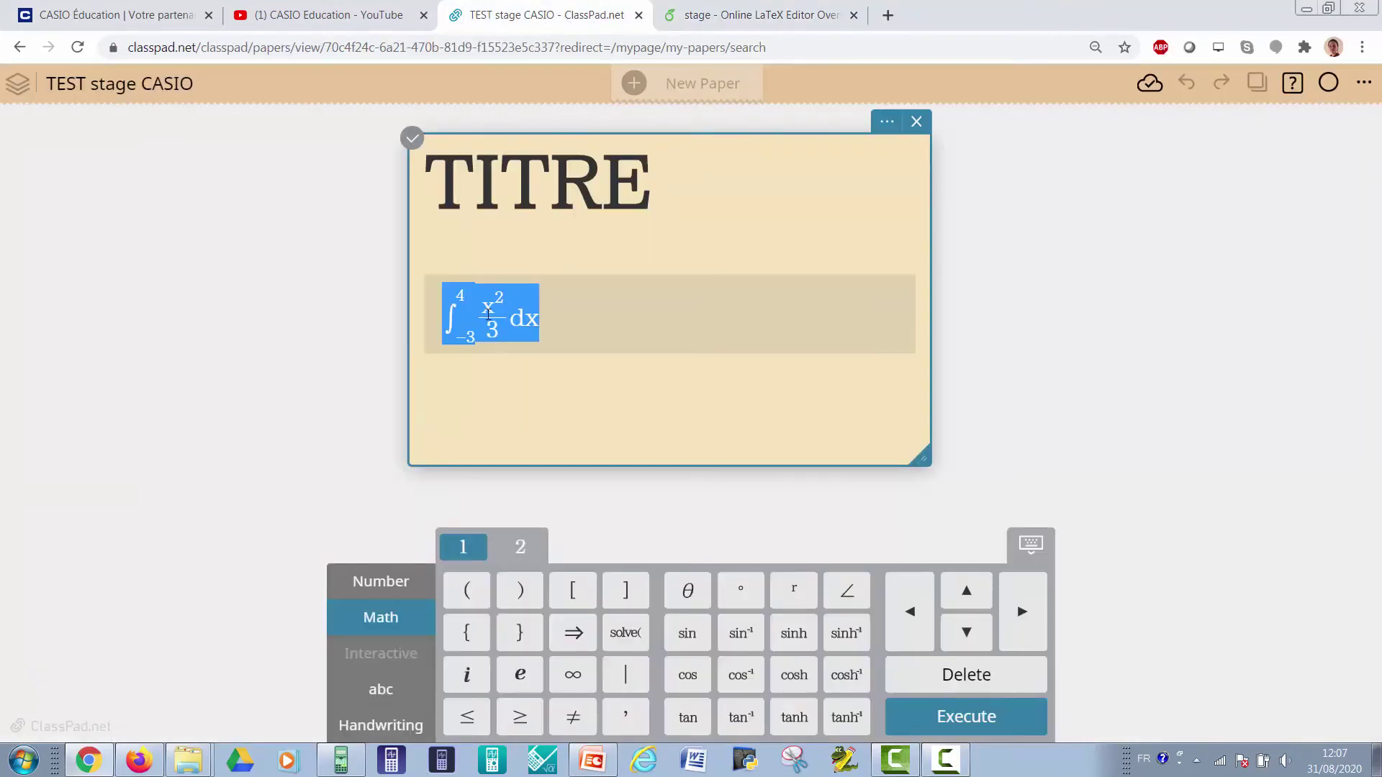
right_click(512, 310)
key(Escape)
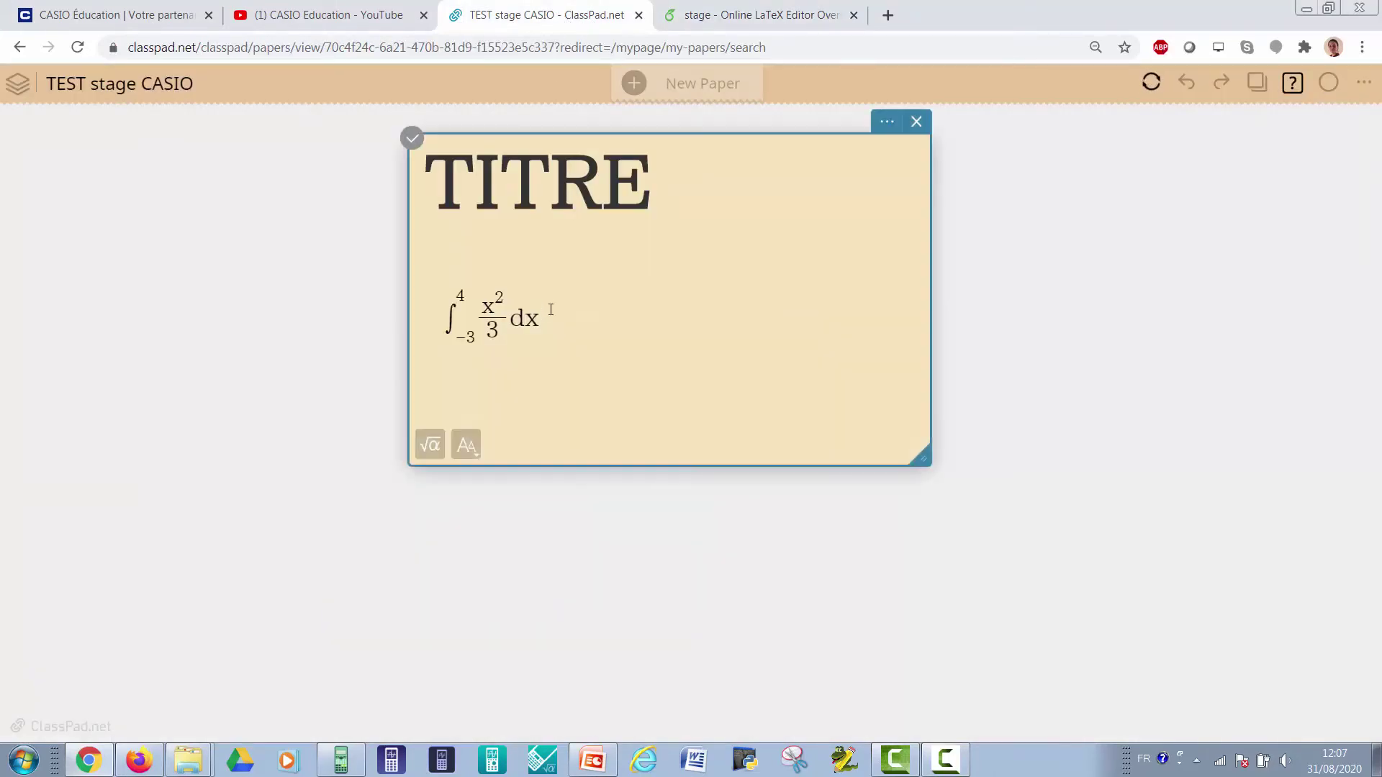
drag(494, 310, 461, 305)
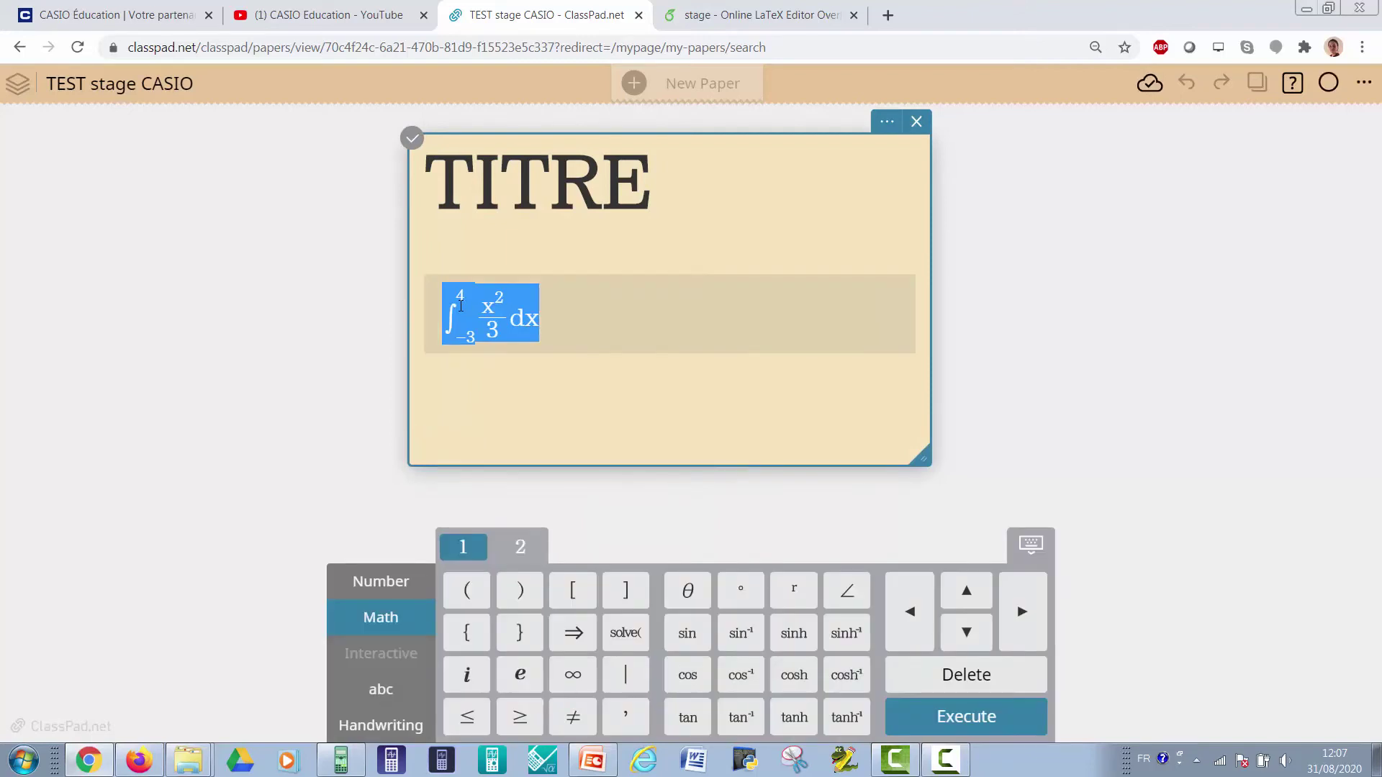
- Switch to Overleaf, paste the integral's LaTeX code on the empty line after \begin{document}, and recompile the document
click(792, 15)
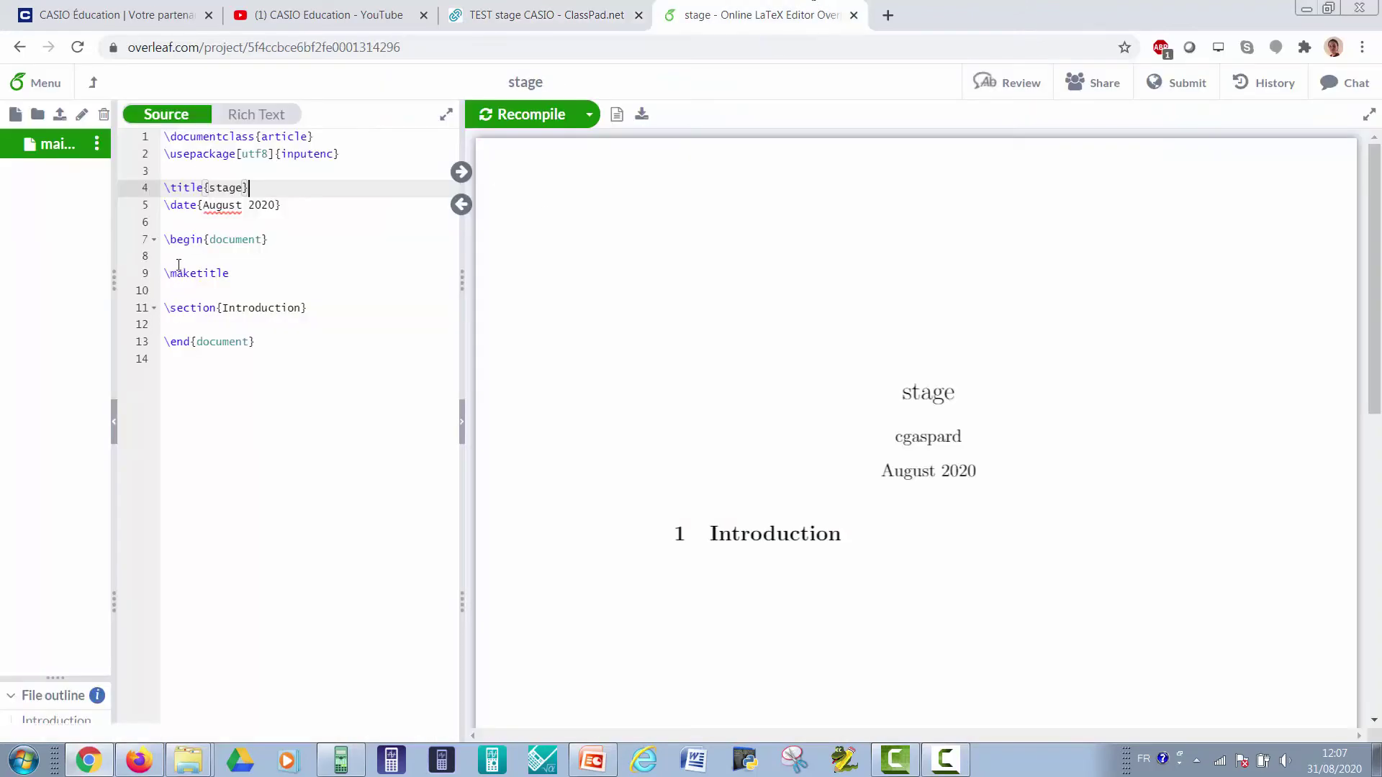
click(210, 254)
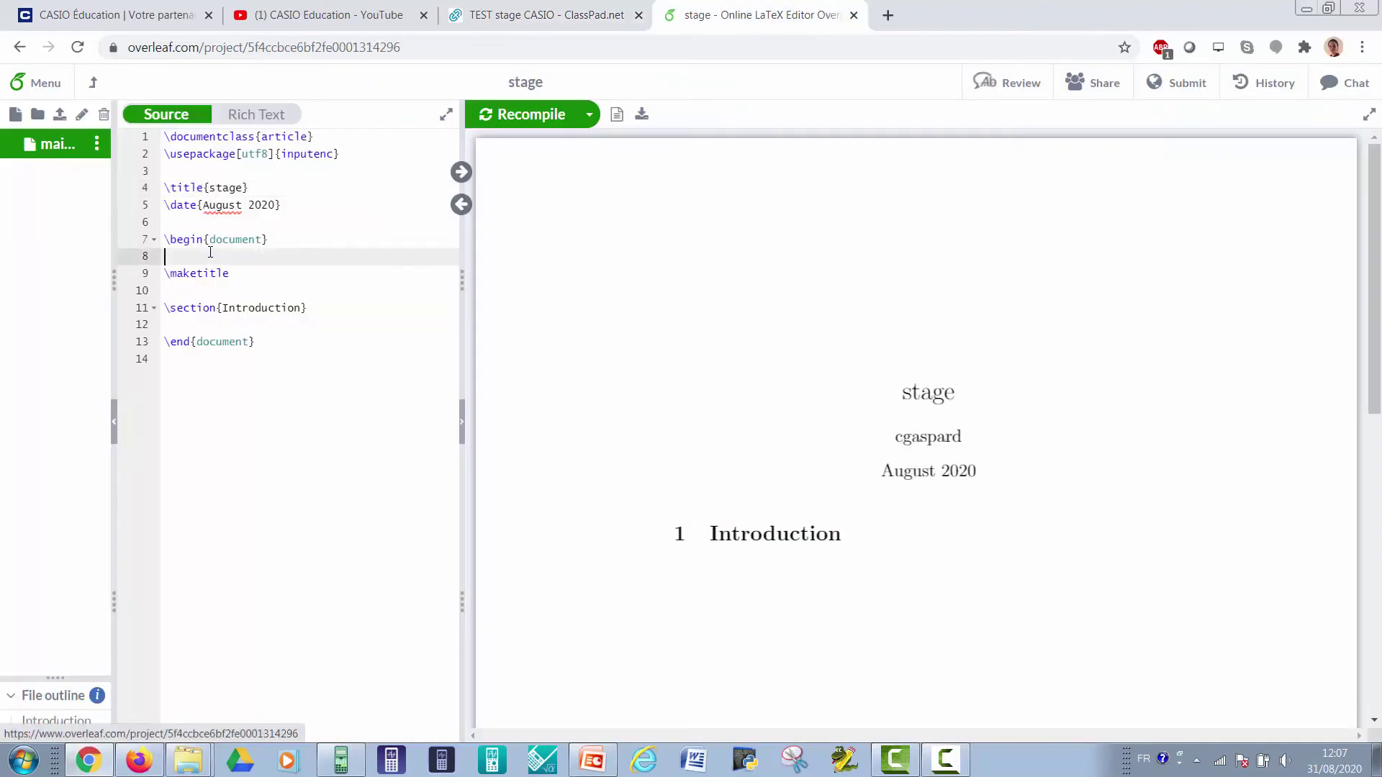
text(\int_{-3}^{4}{\frac{x^2}{3}}d{x})
click(523, 114)
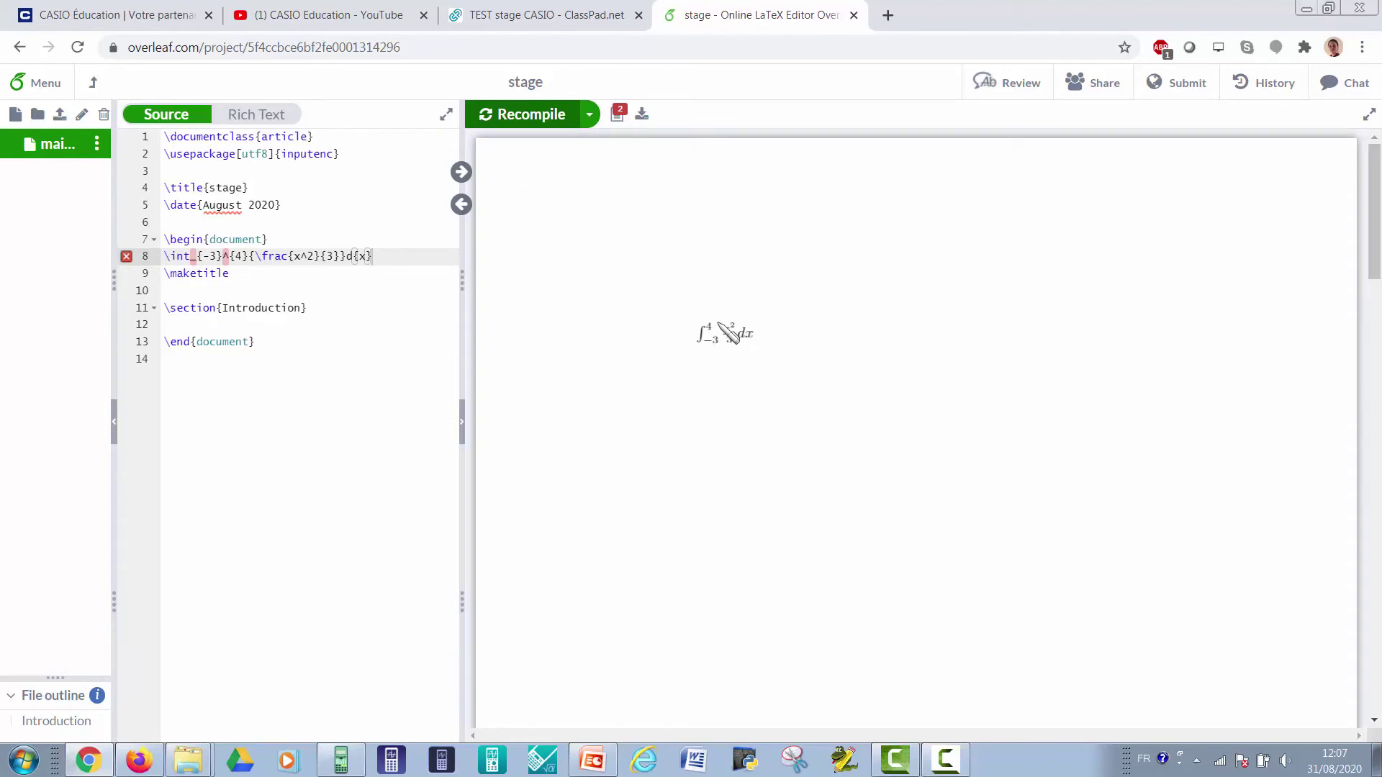
- Return to the TEST stage CASIO paper in ClassPad.net and insert a graph in the empty area below the note
click(591, 13)
click(673, 13)
click(566, 15)
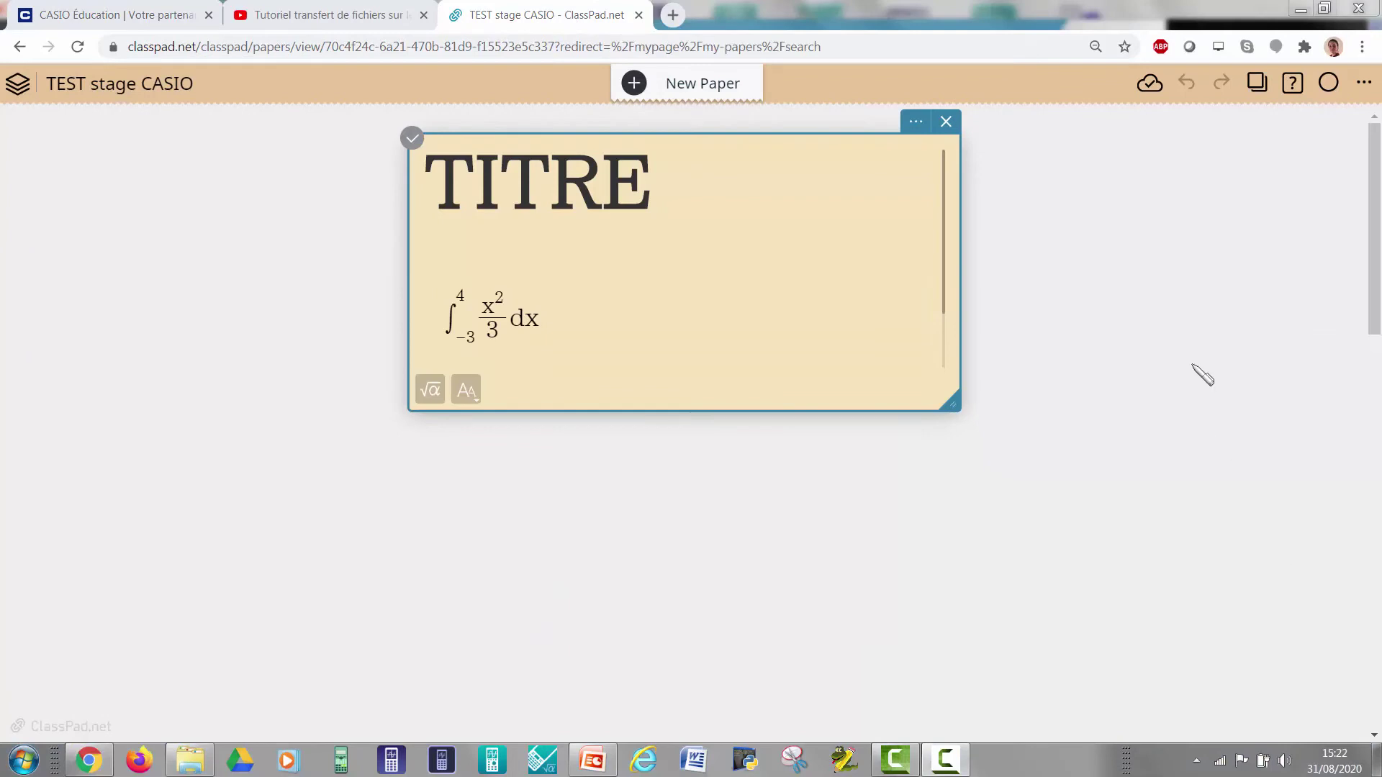
scroll(1203, 374, down, 5)
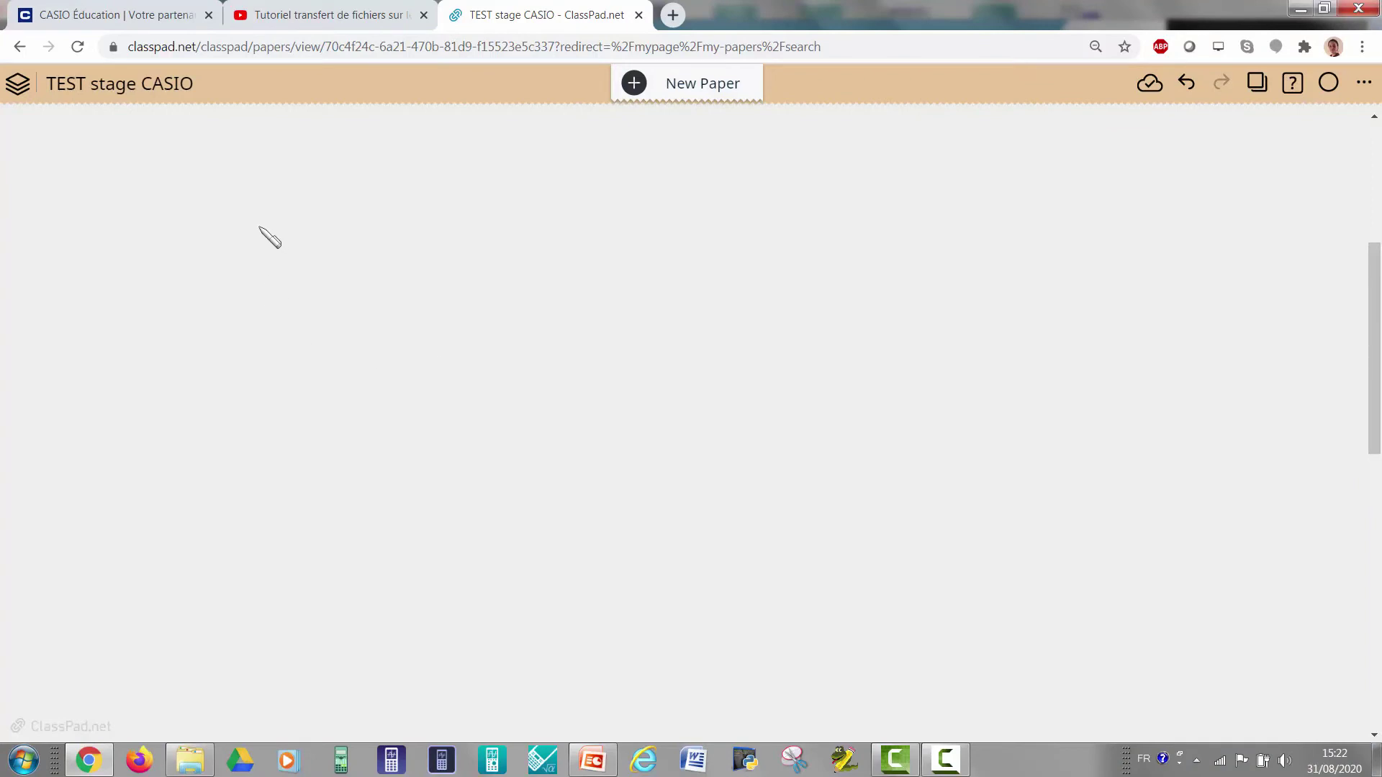
click(208, 217)
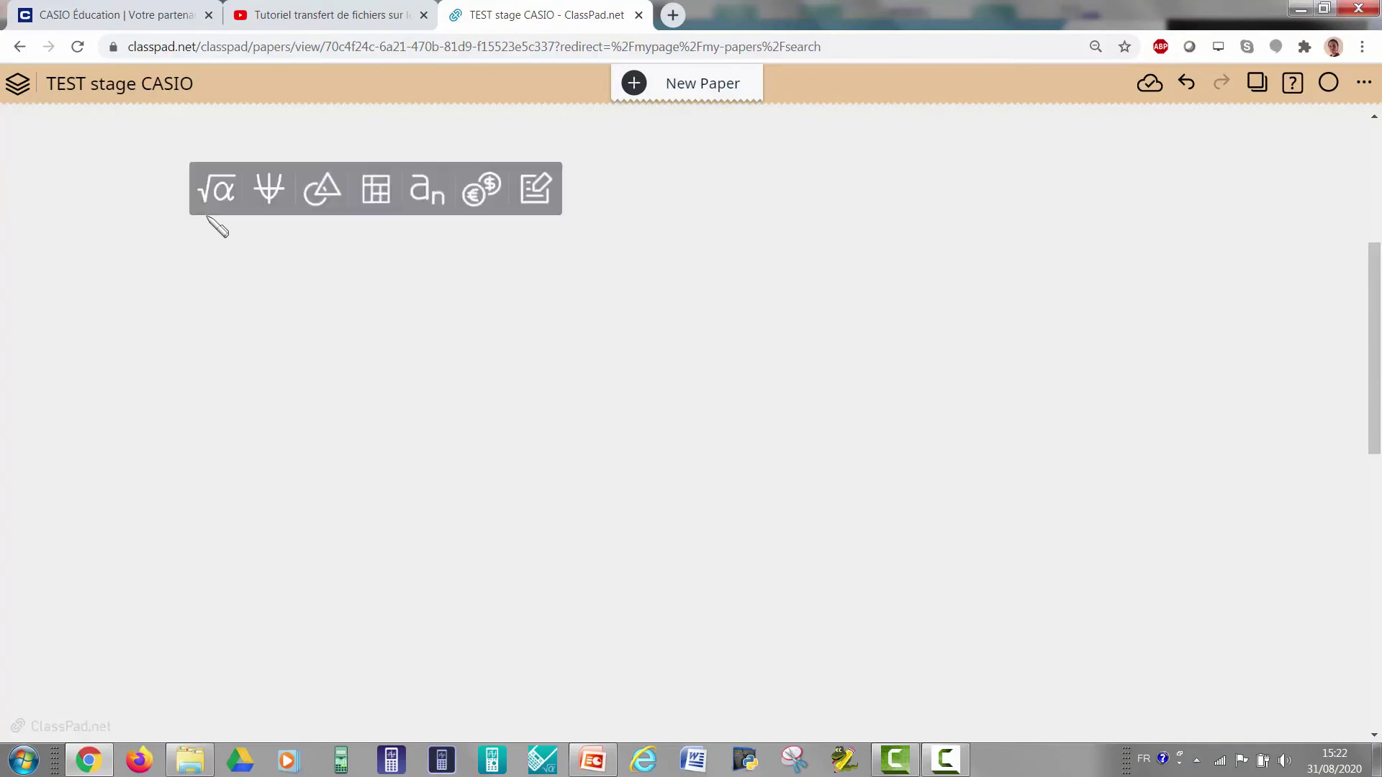
click(266, 190)
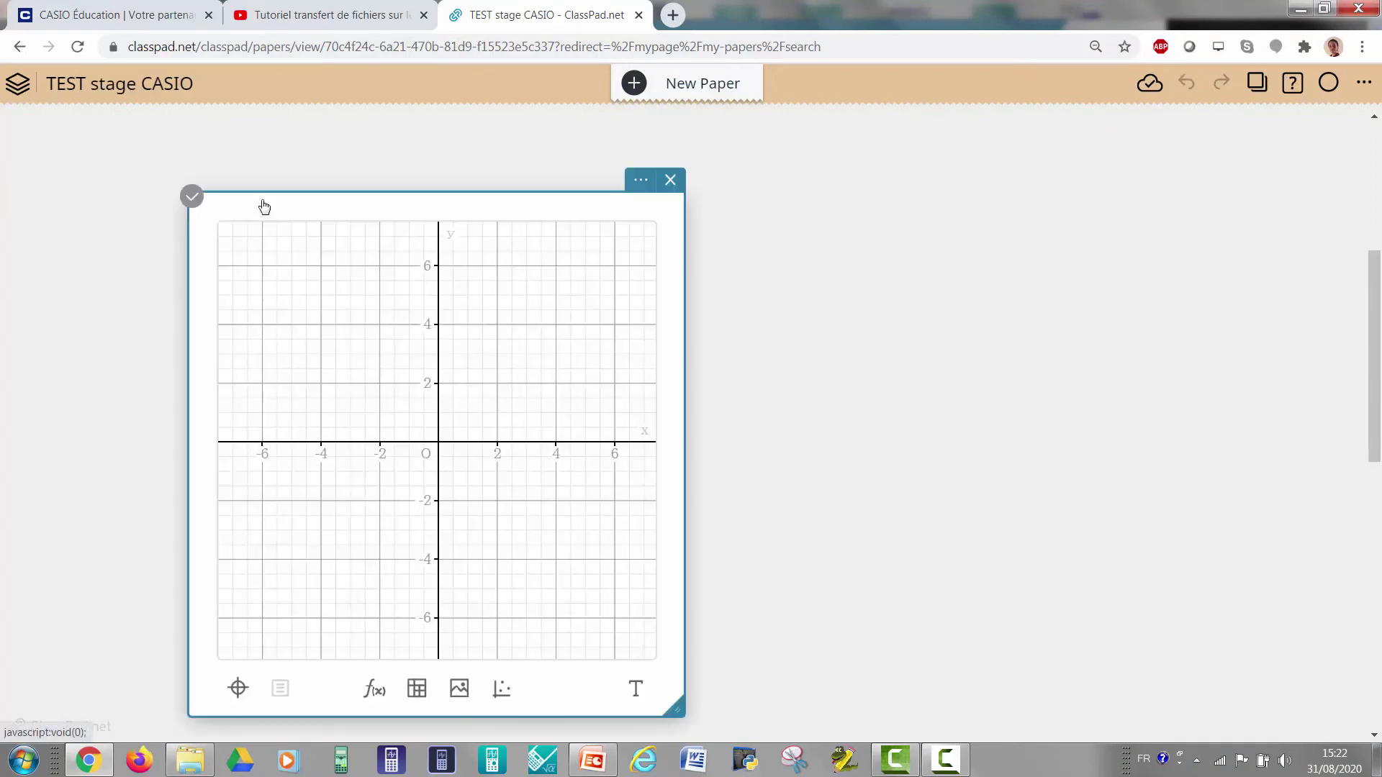
- Plot the function y=a×x+b on the graph, with sliders for a and b
click(373, 691)
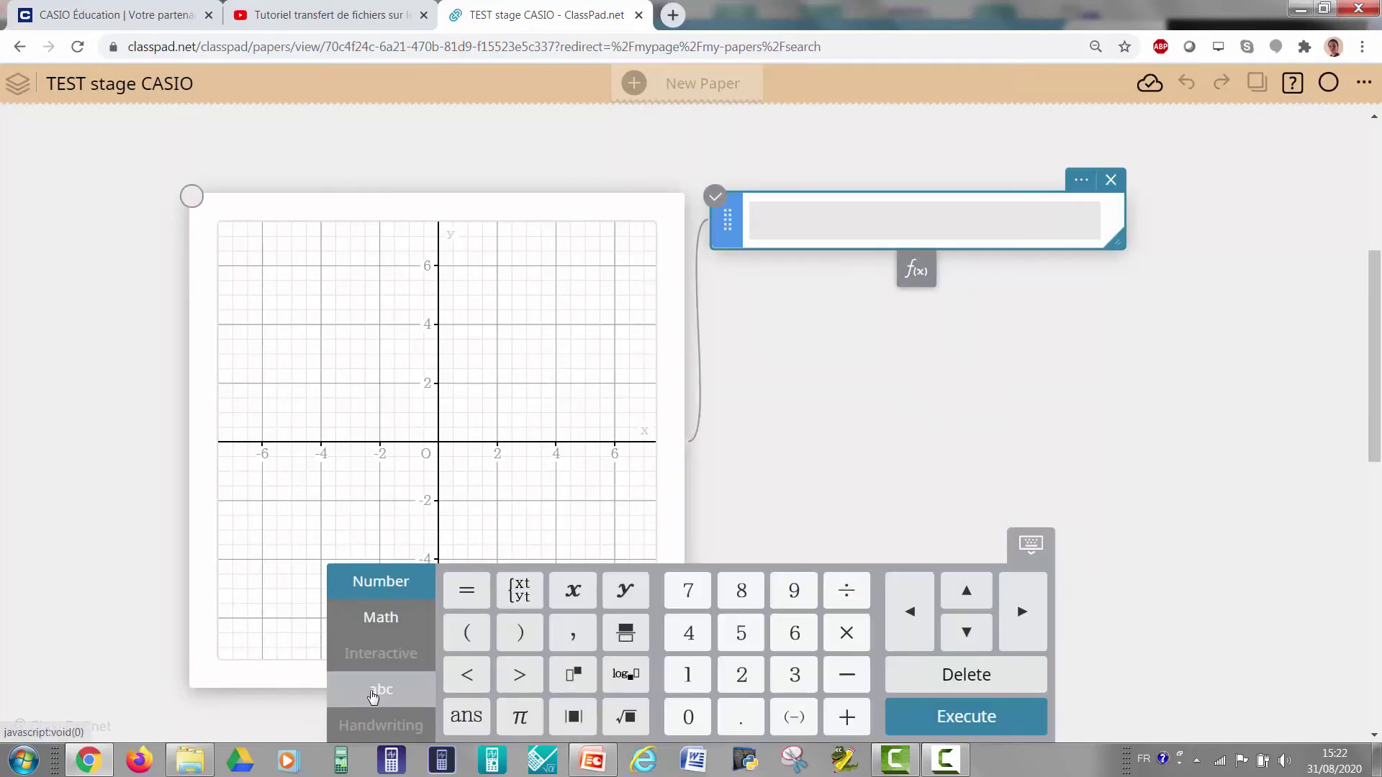
text(y=a)
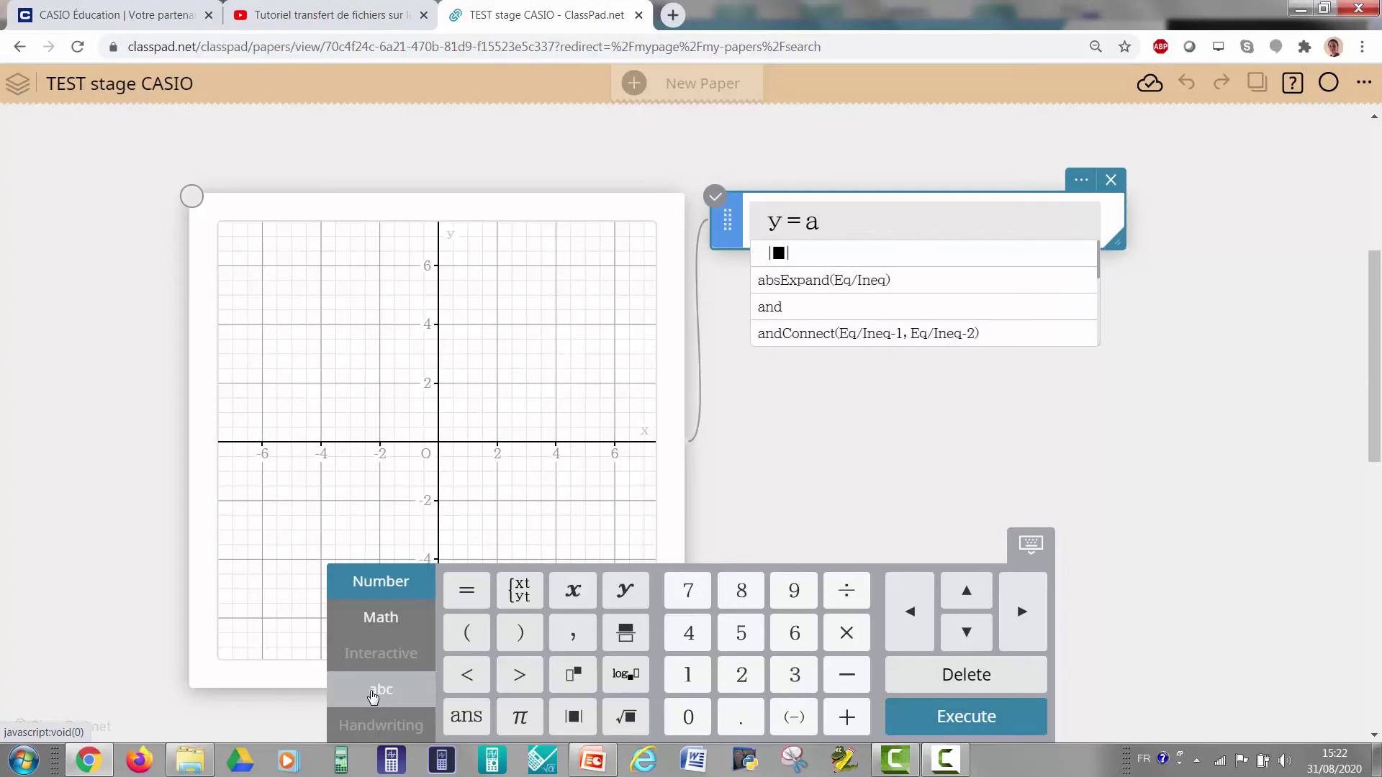
text(\times)
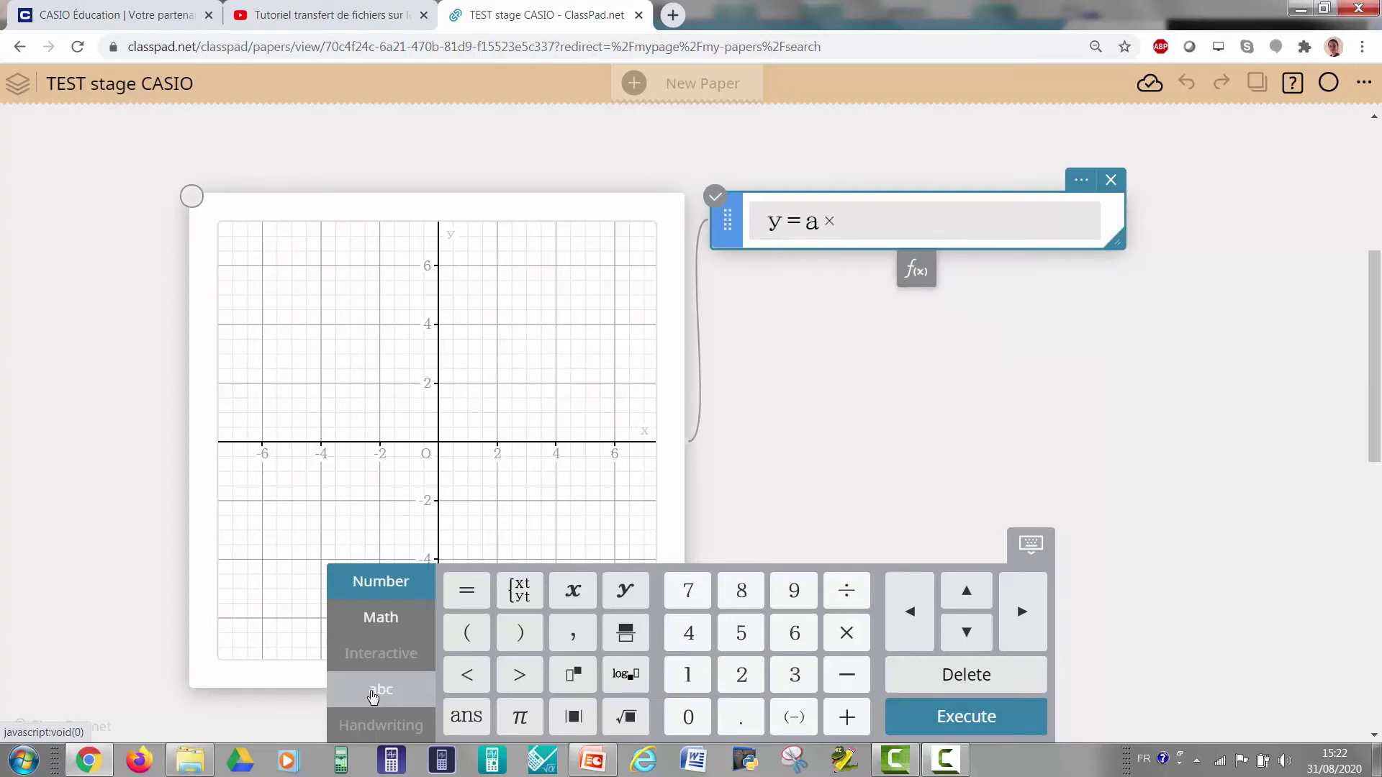
text(x)
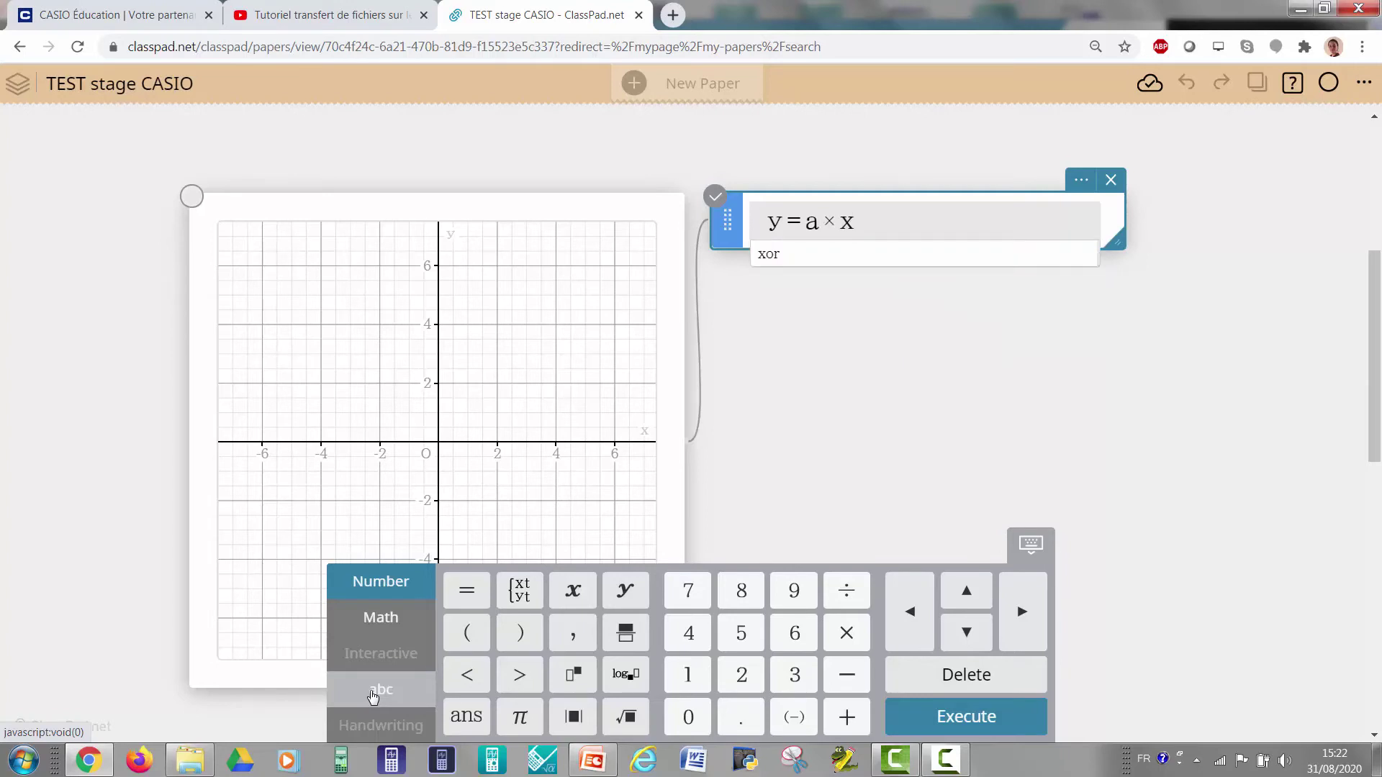
text(+b)
key(Return)
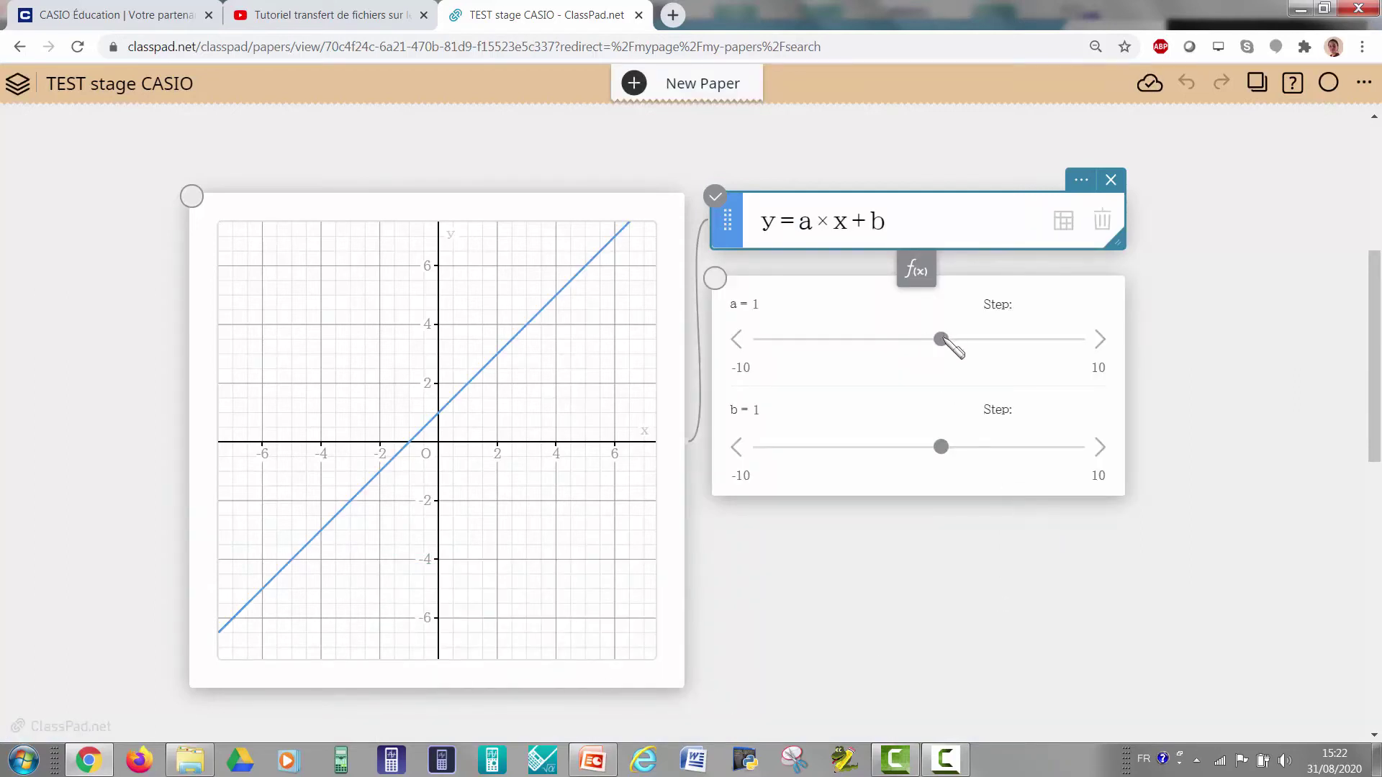
- Adjust the parameter sliders of y=a×x+b so that a is -0.2 and b is -1.3
click(944, 341)
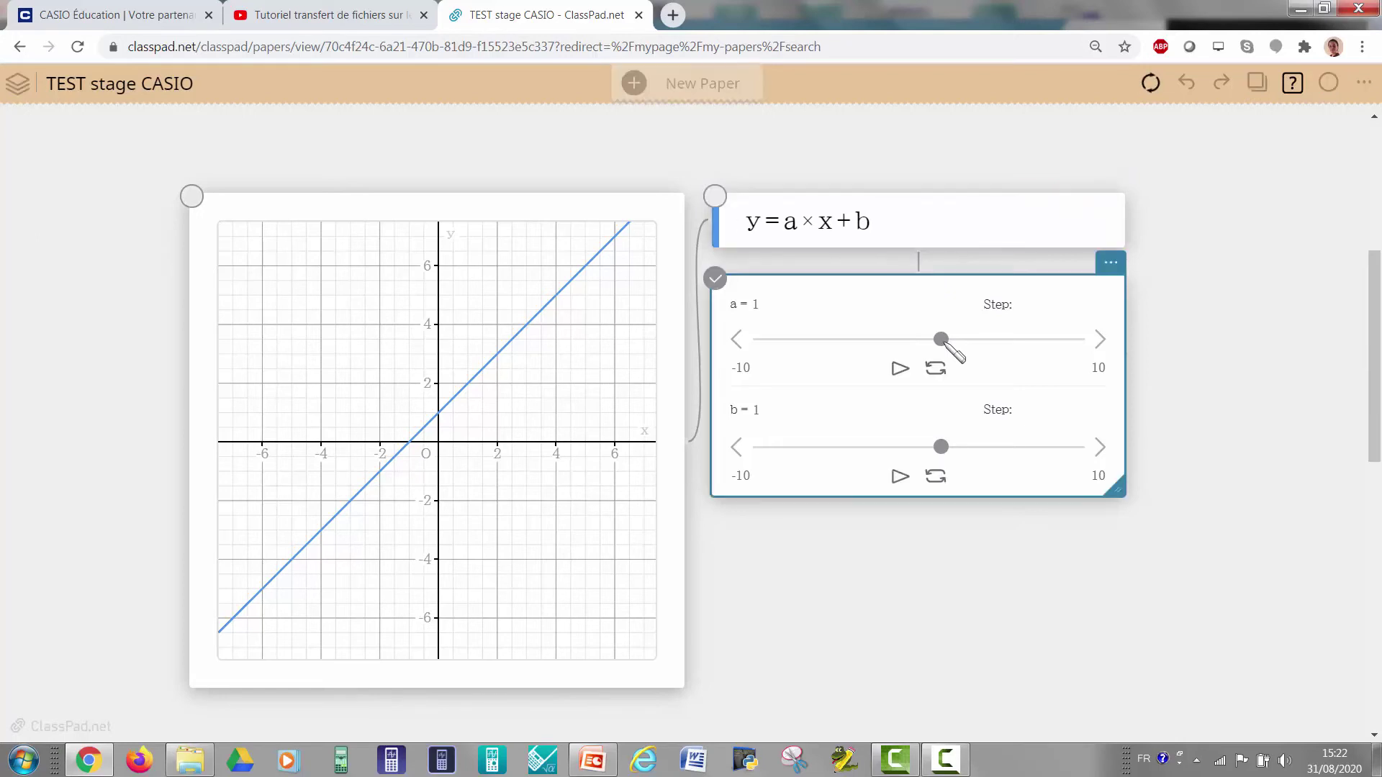
drag(946, 349, 929, 349)
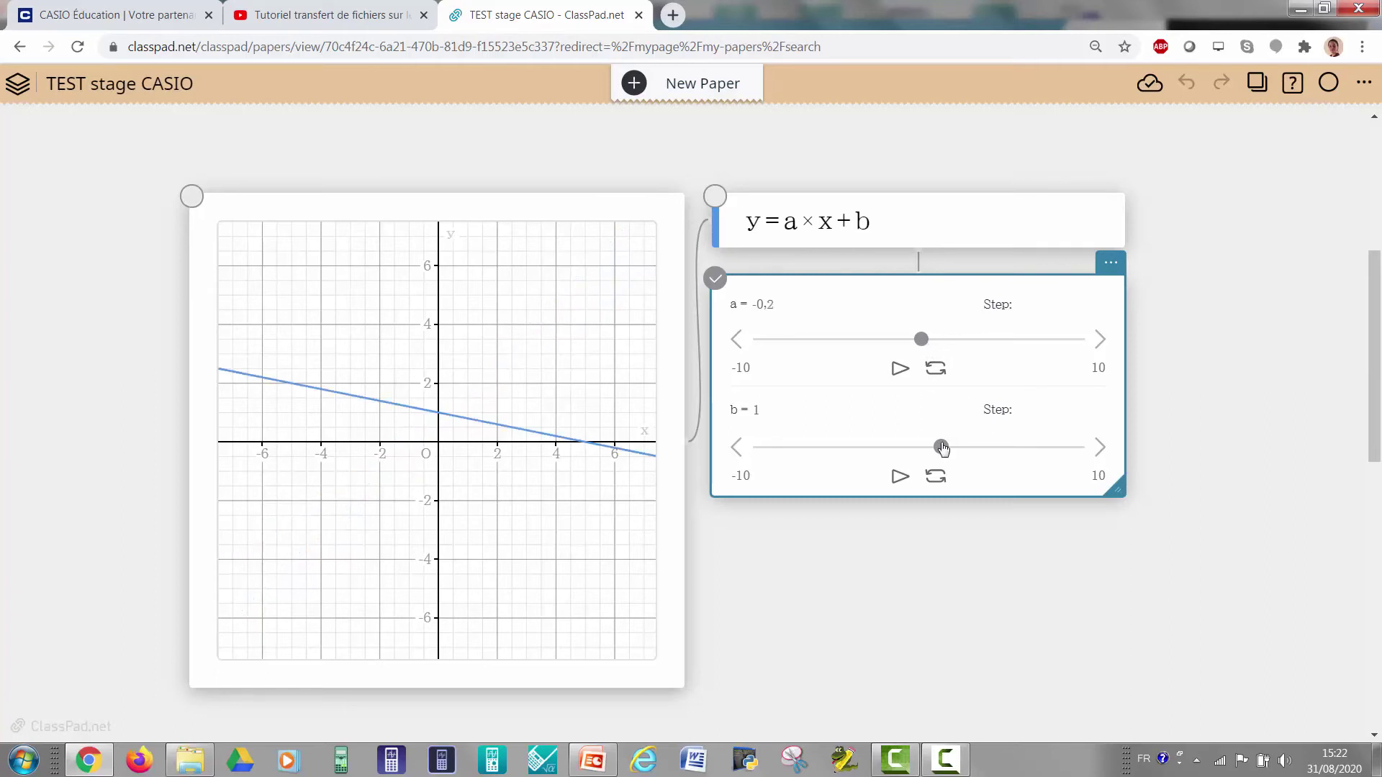
drag(941, 447, 908, 452)
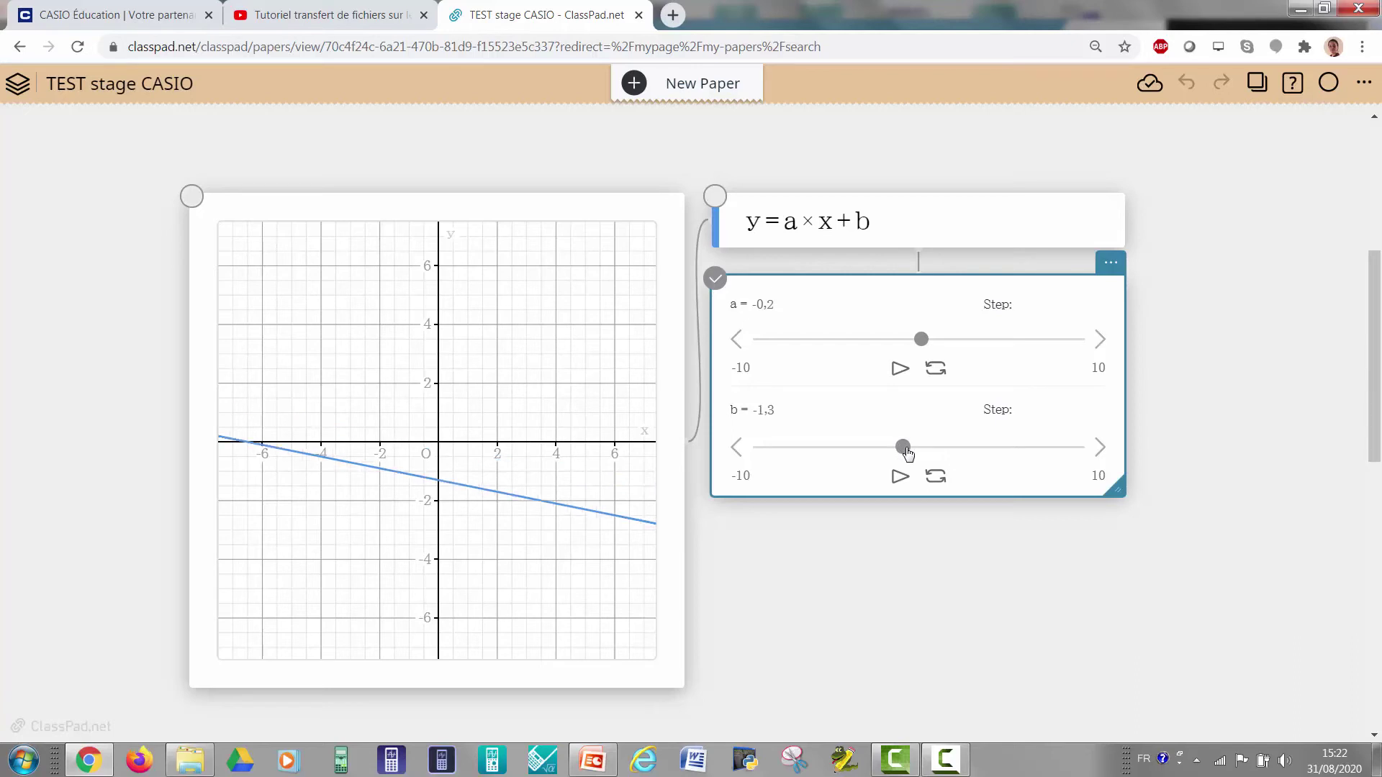
scroll(872, 558, up, 5)
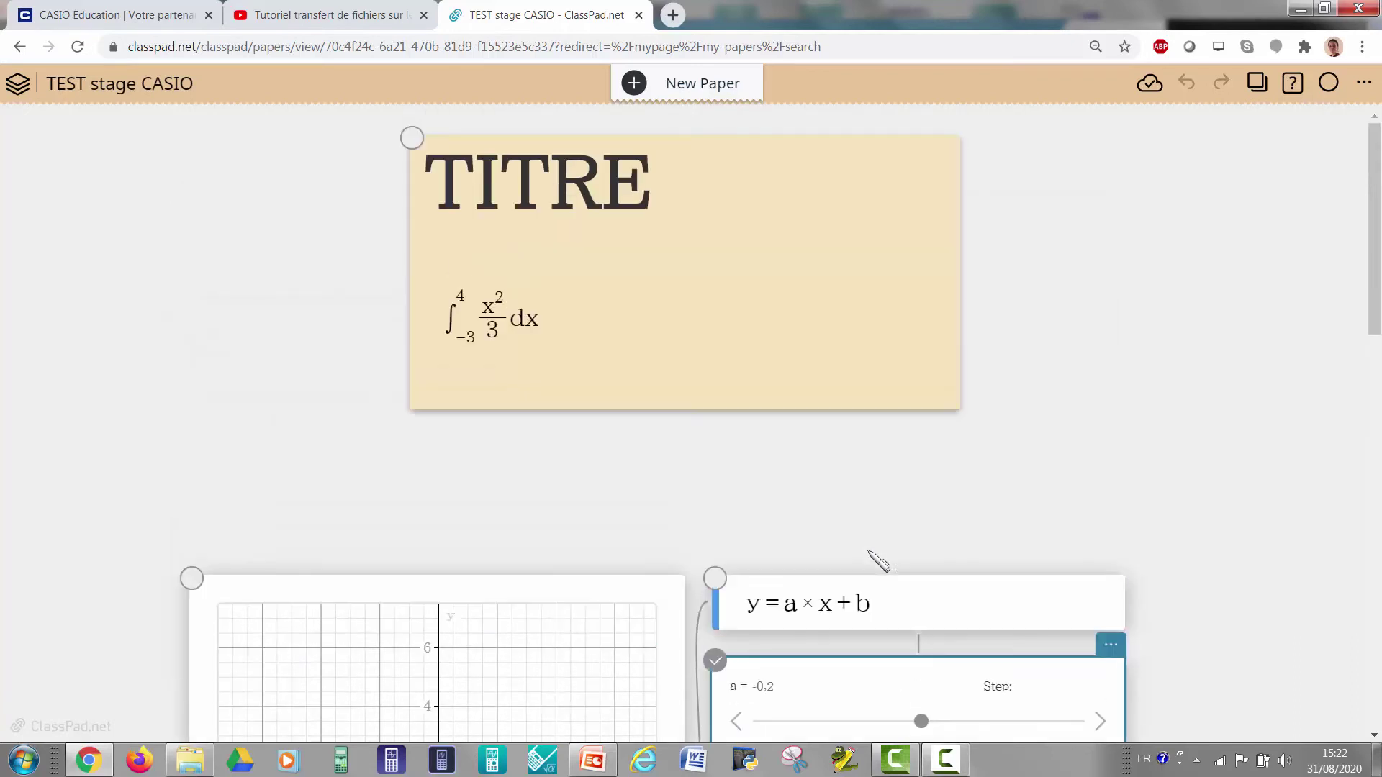
scroll(875, 560, down, 5)
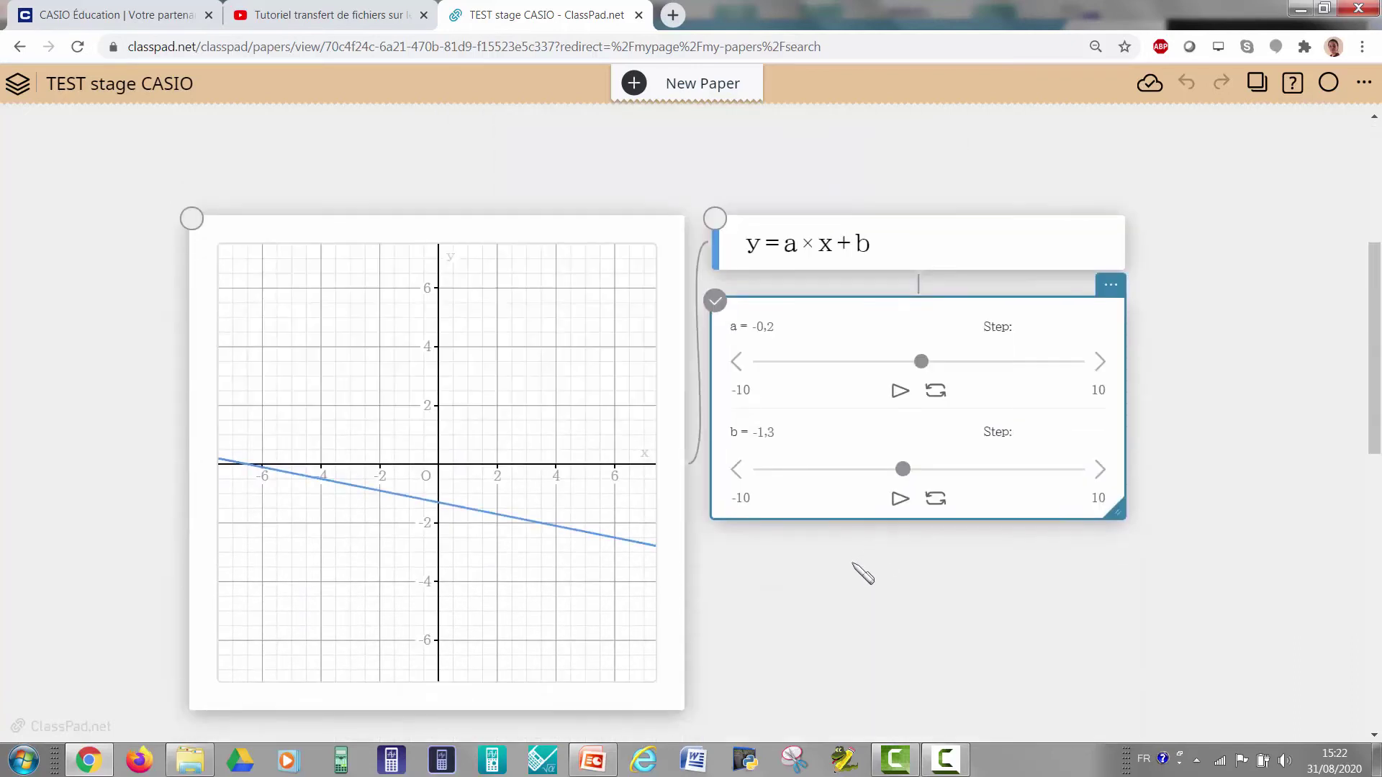
- Check the public-resource slide in PowerPoint, and open the STAGE CASIO paper in ClassPad.net to preview its PDF printout without saving it
click(612, 758)
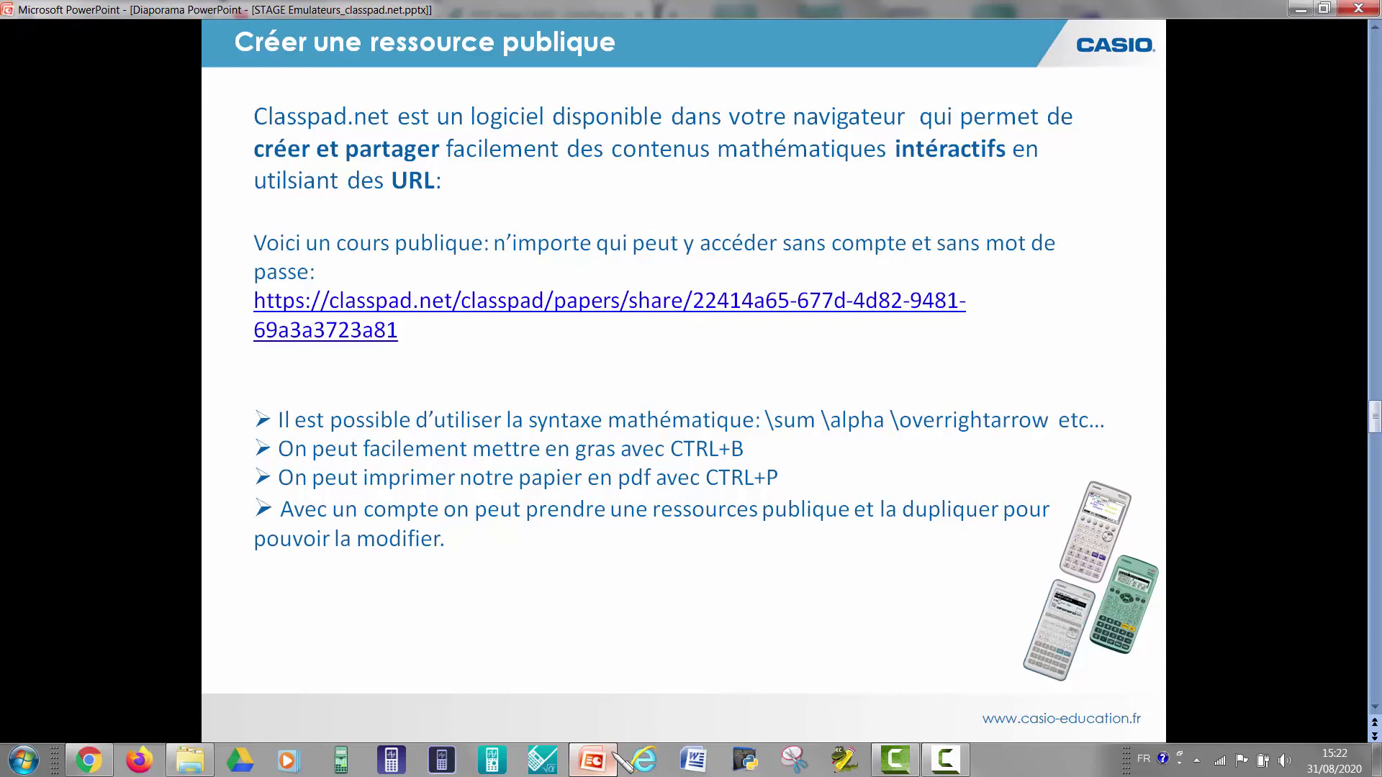
click(614, 756)
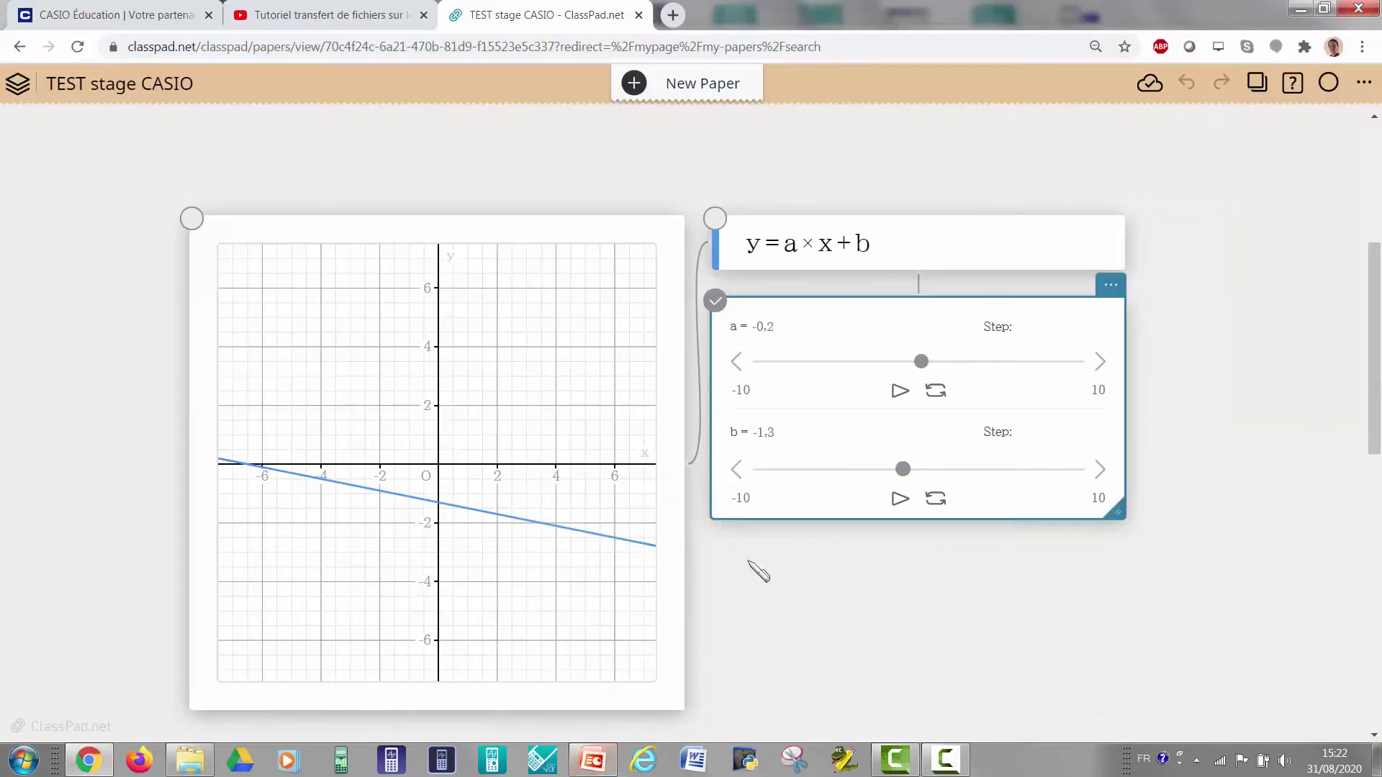
click(25, 90)
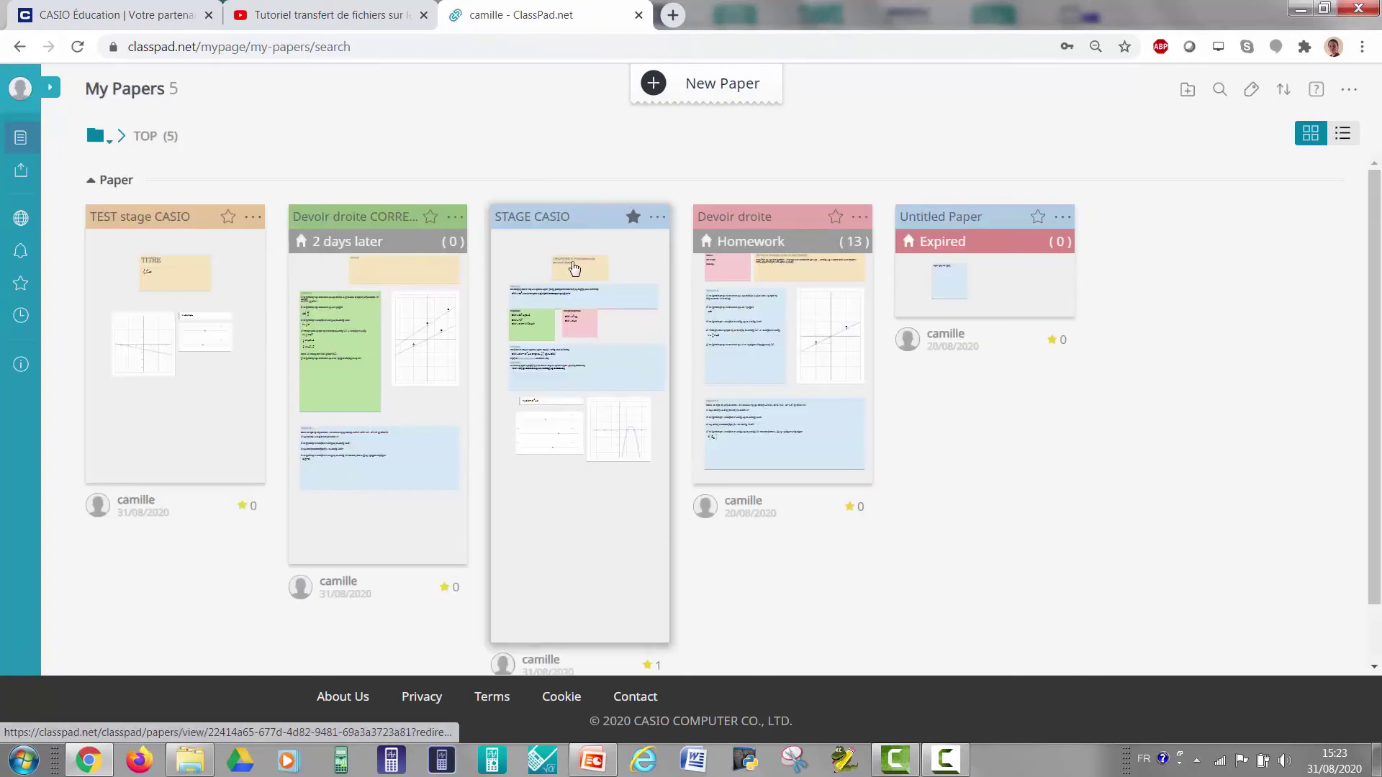
click(511, 241)
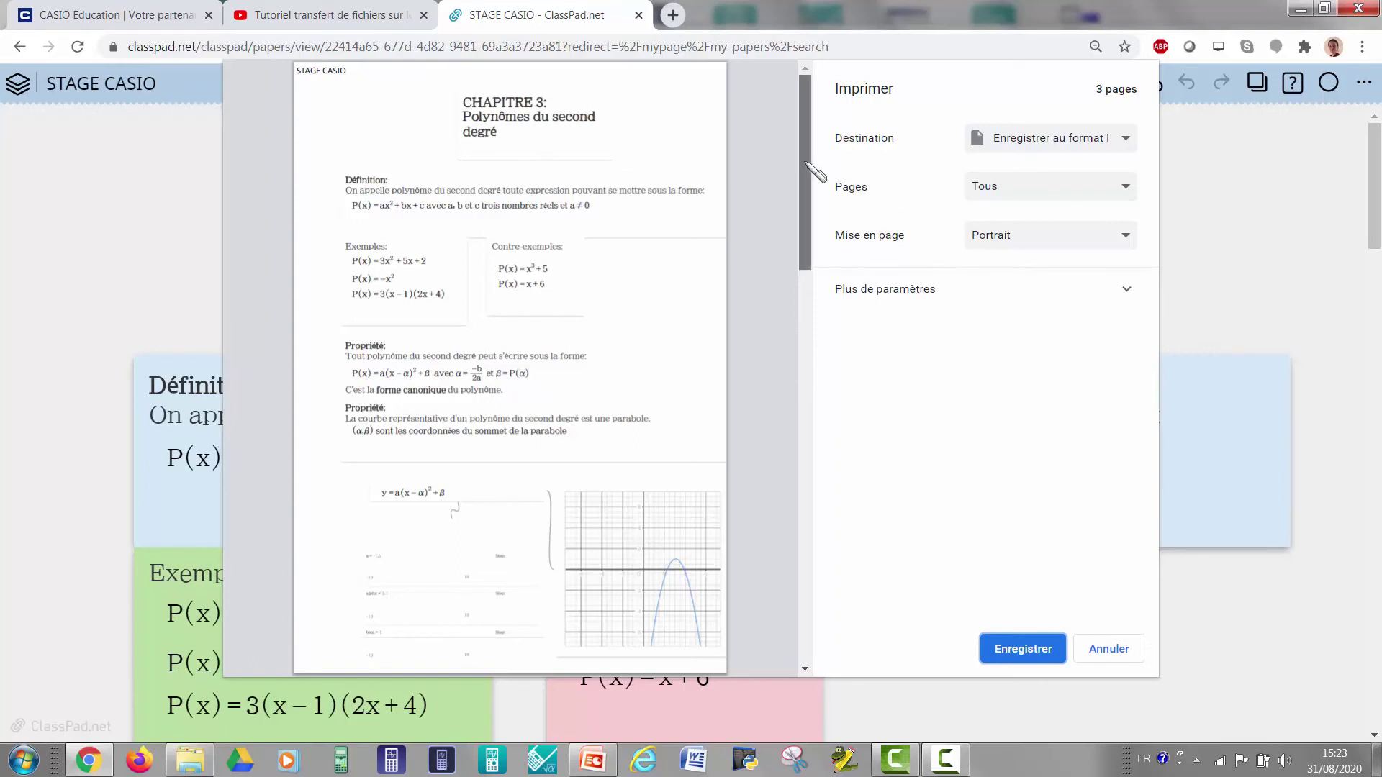
scroll(626, 371, down, 10)
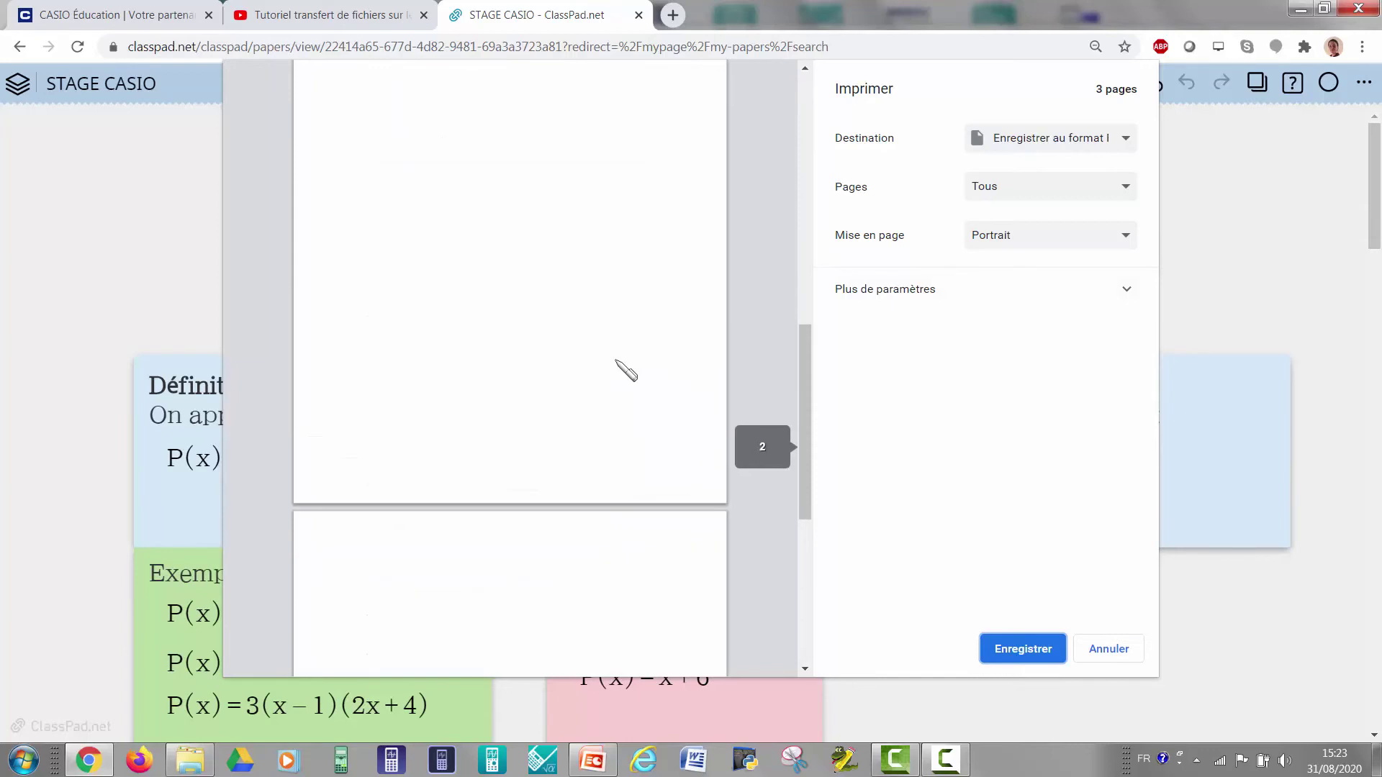
scroll(626, 370, up, 10)
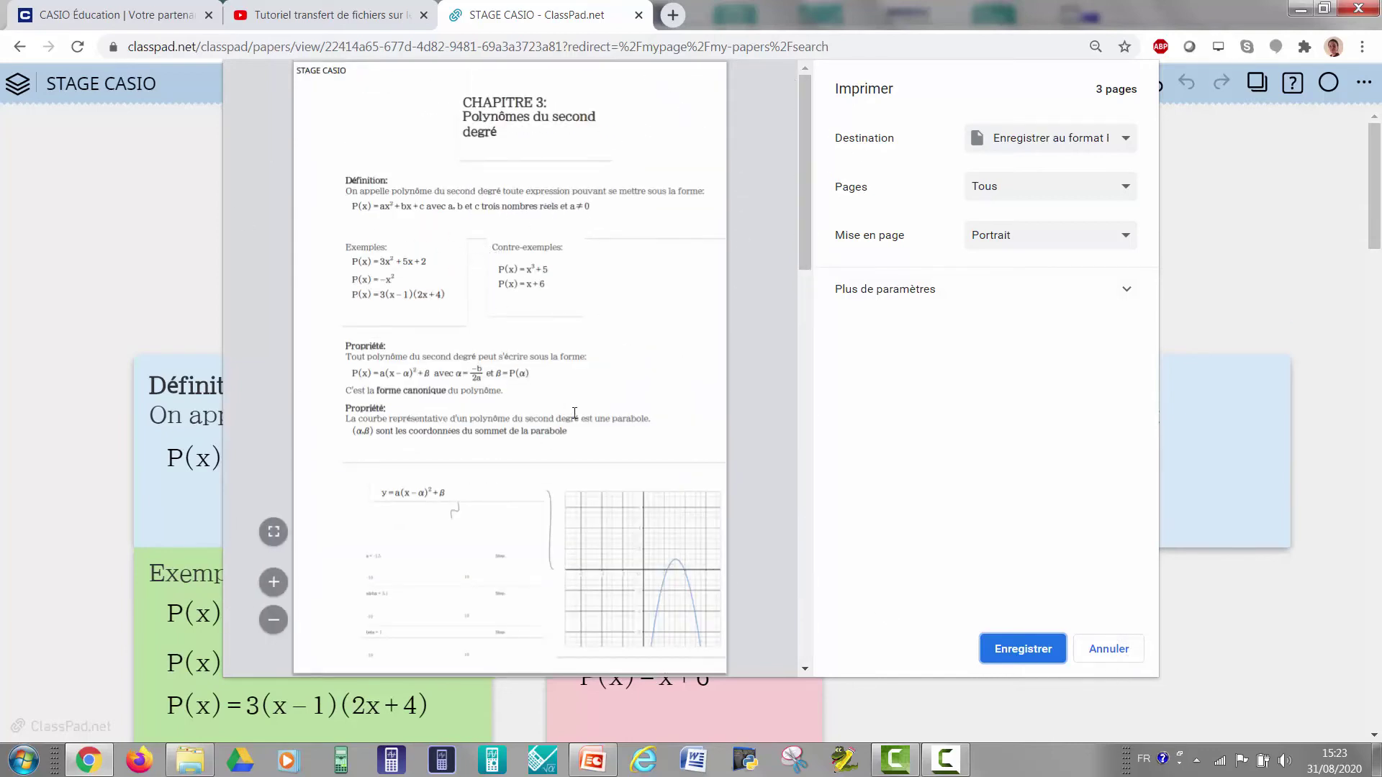
click(1106, 650)
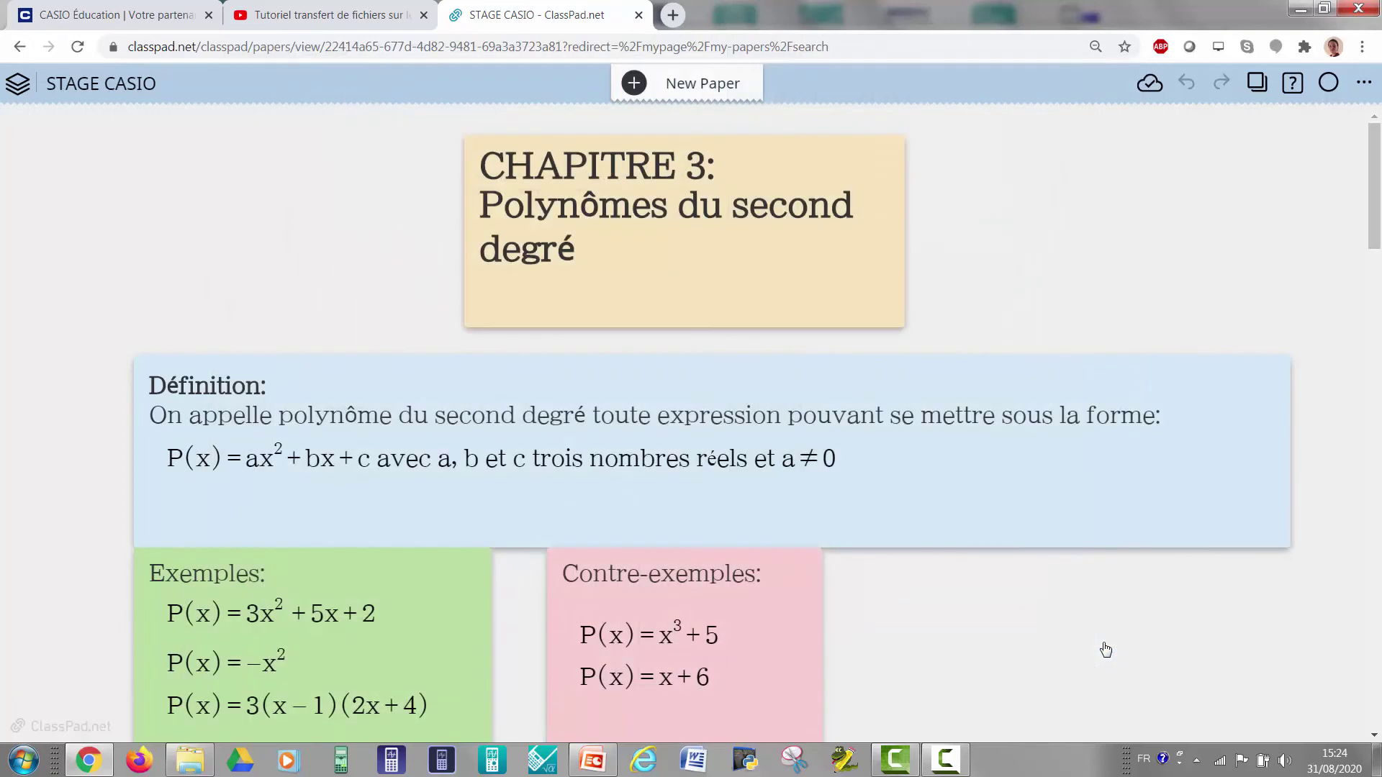
- Recheck the public-resource slide in PowerPoint, and browse ClassPad.net's Public Papers down to the Staff Picks
click(609, 767)
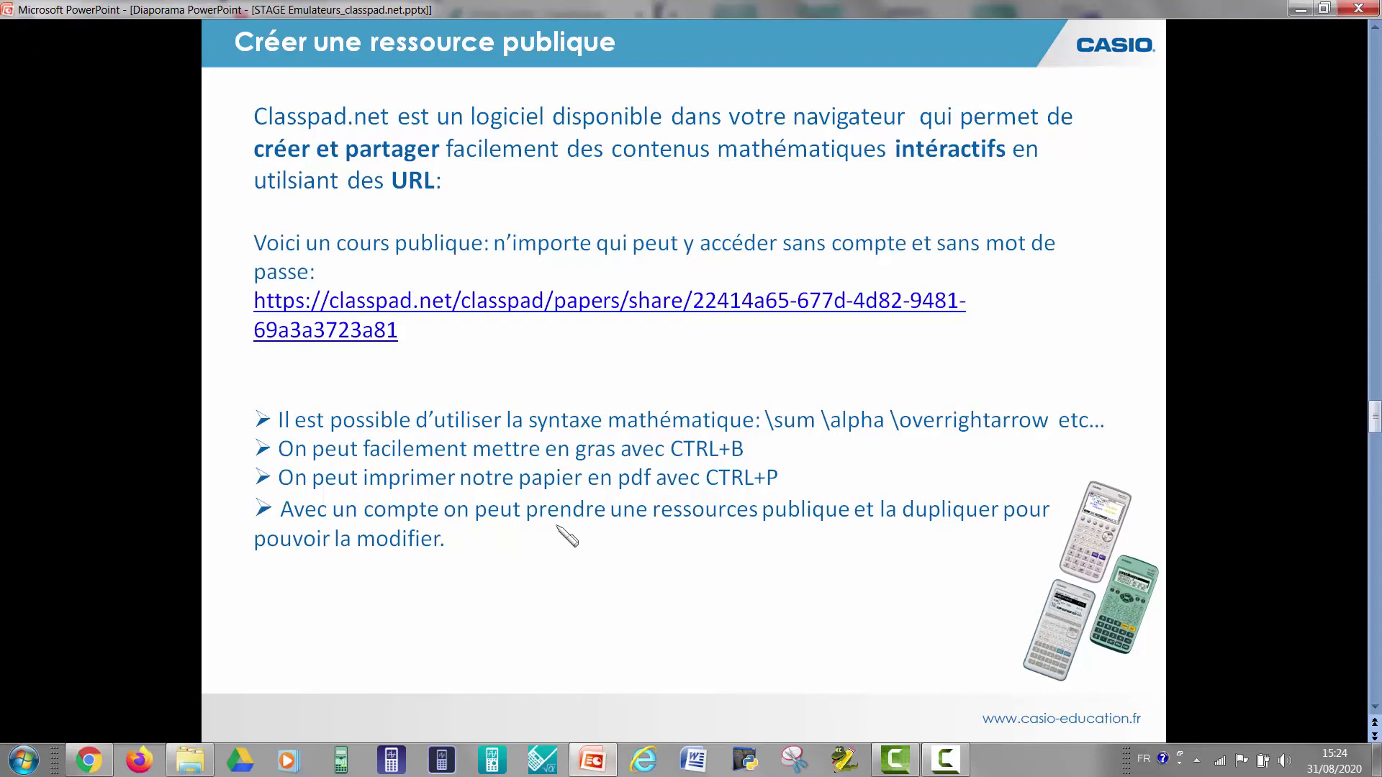
click(594, 760)
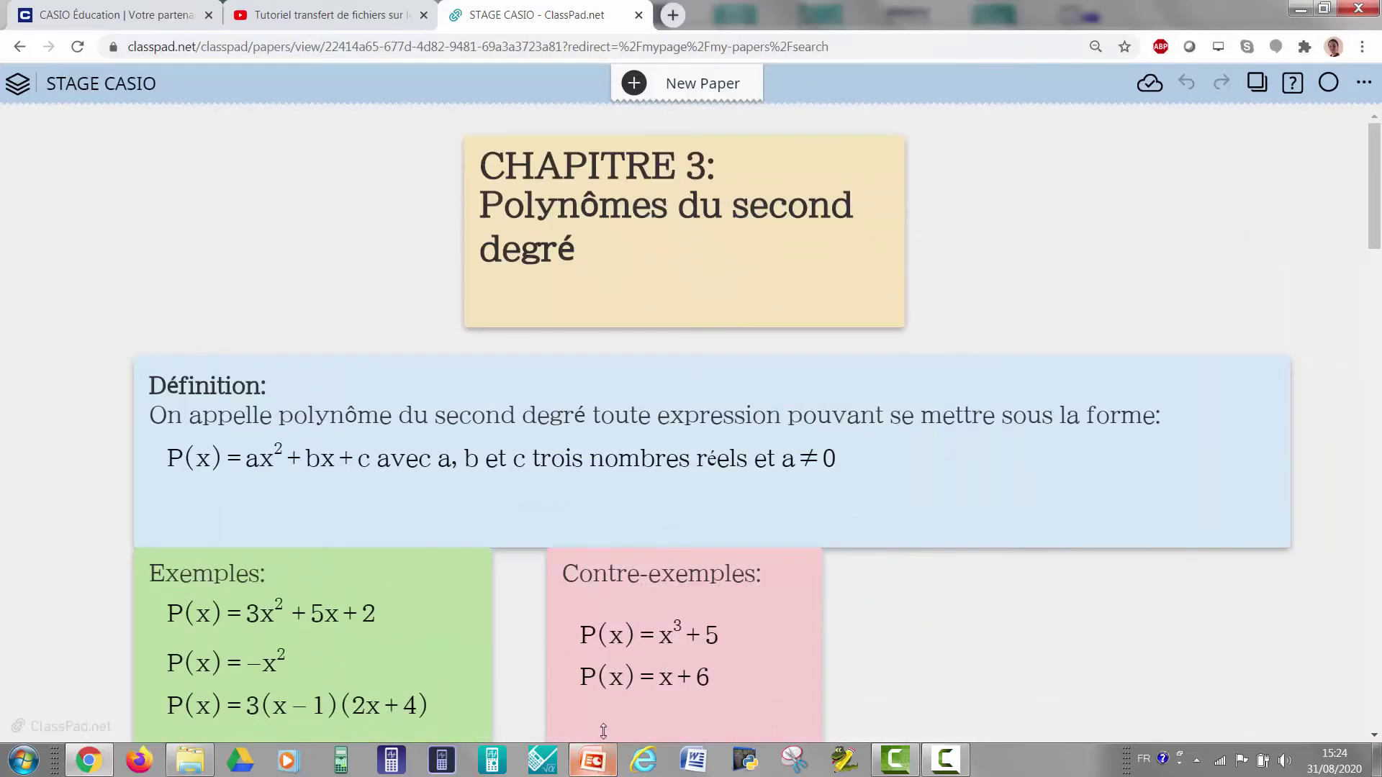
click(18, 83)
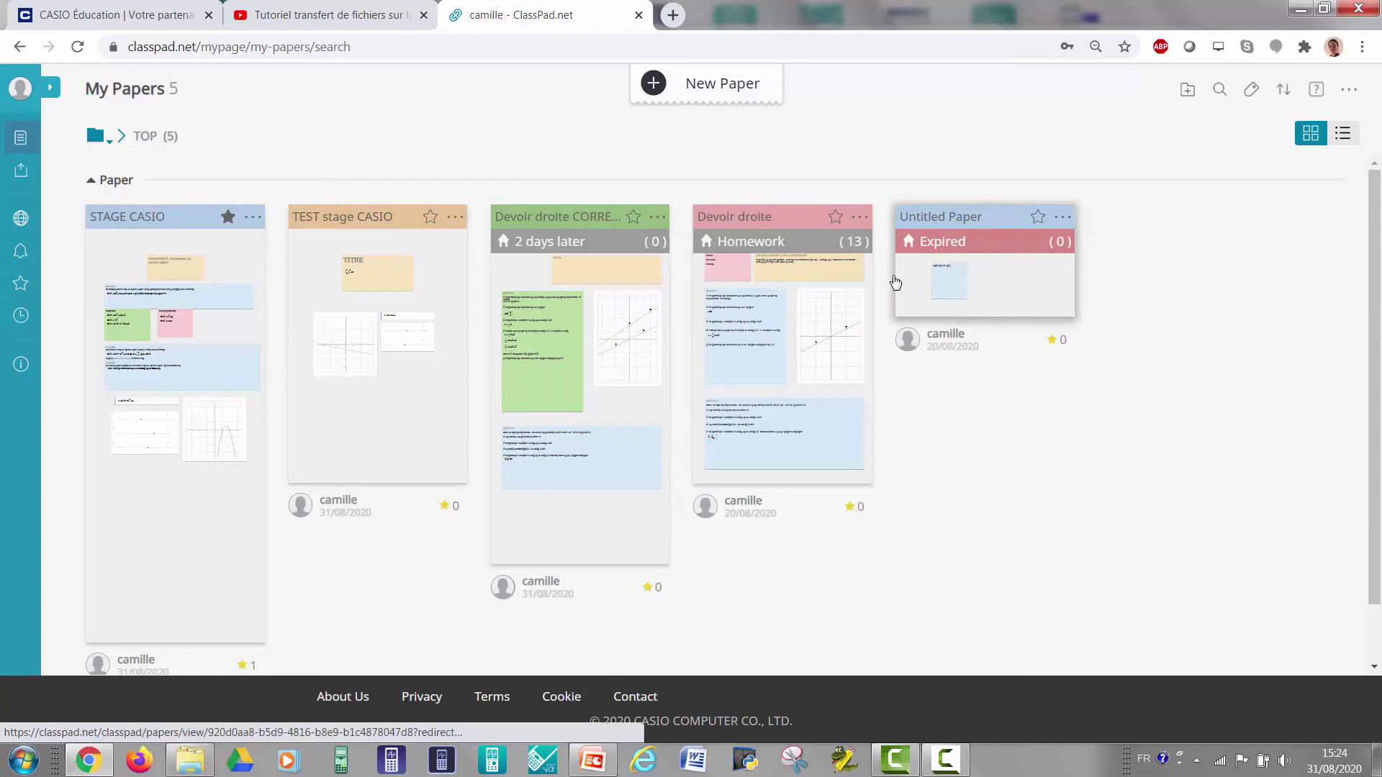
click(30, 221)
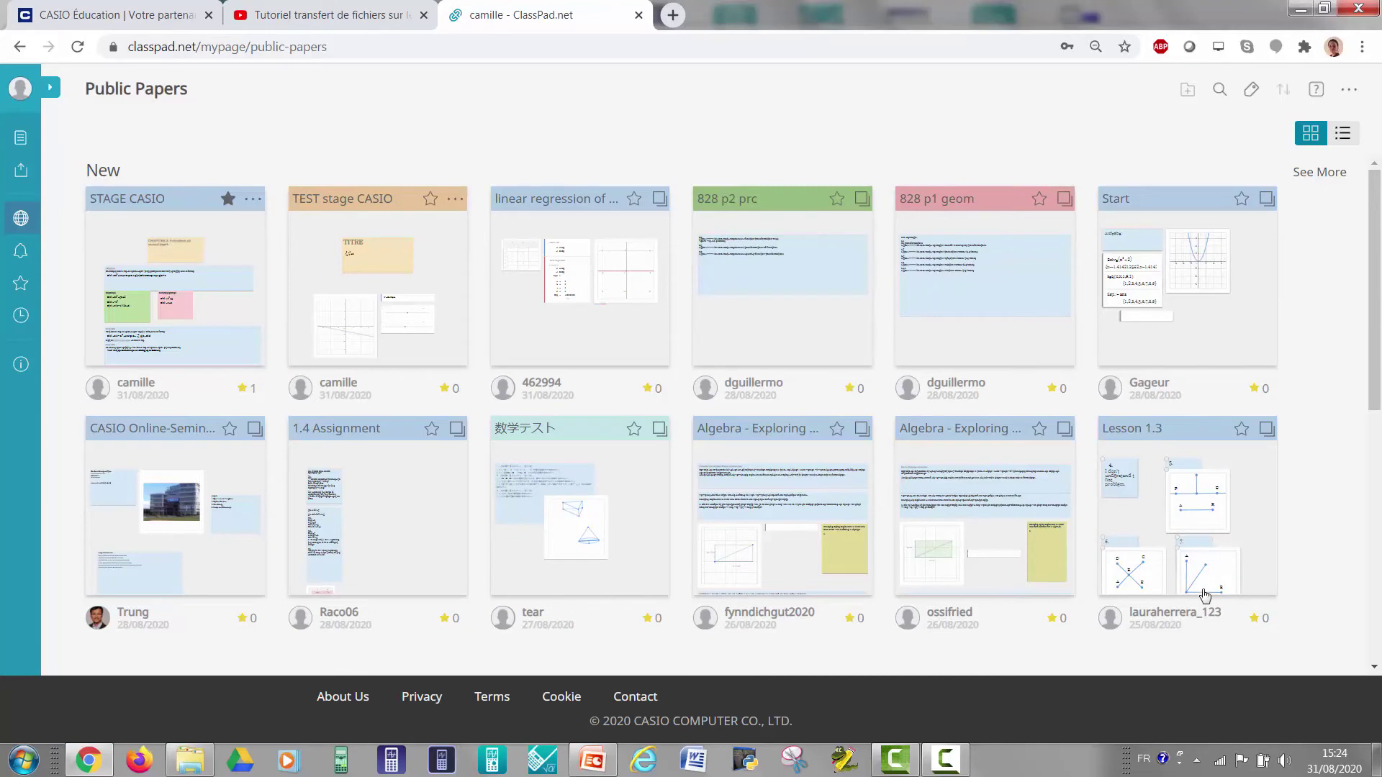
drag(1375, 259, 1378, 486)
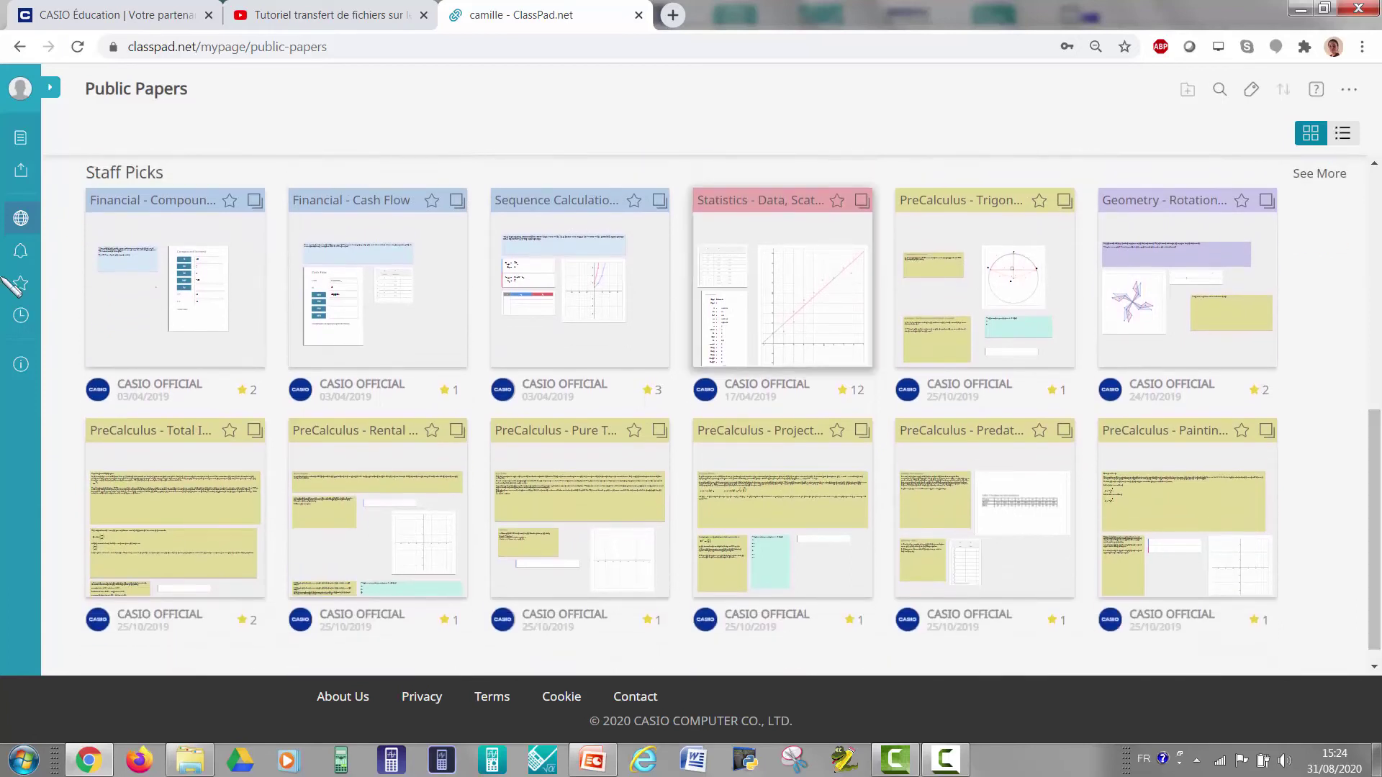
- Open the Financial - Cash Flow staff pick, look through its content and return to the paper listings
click(346, 291)
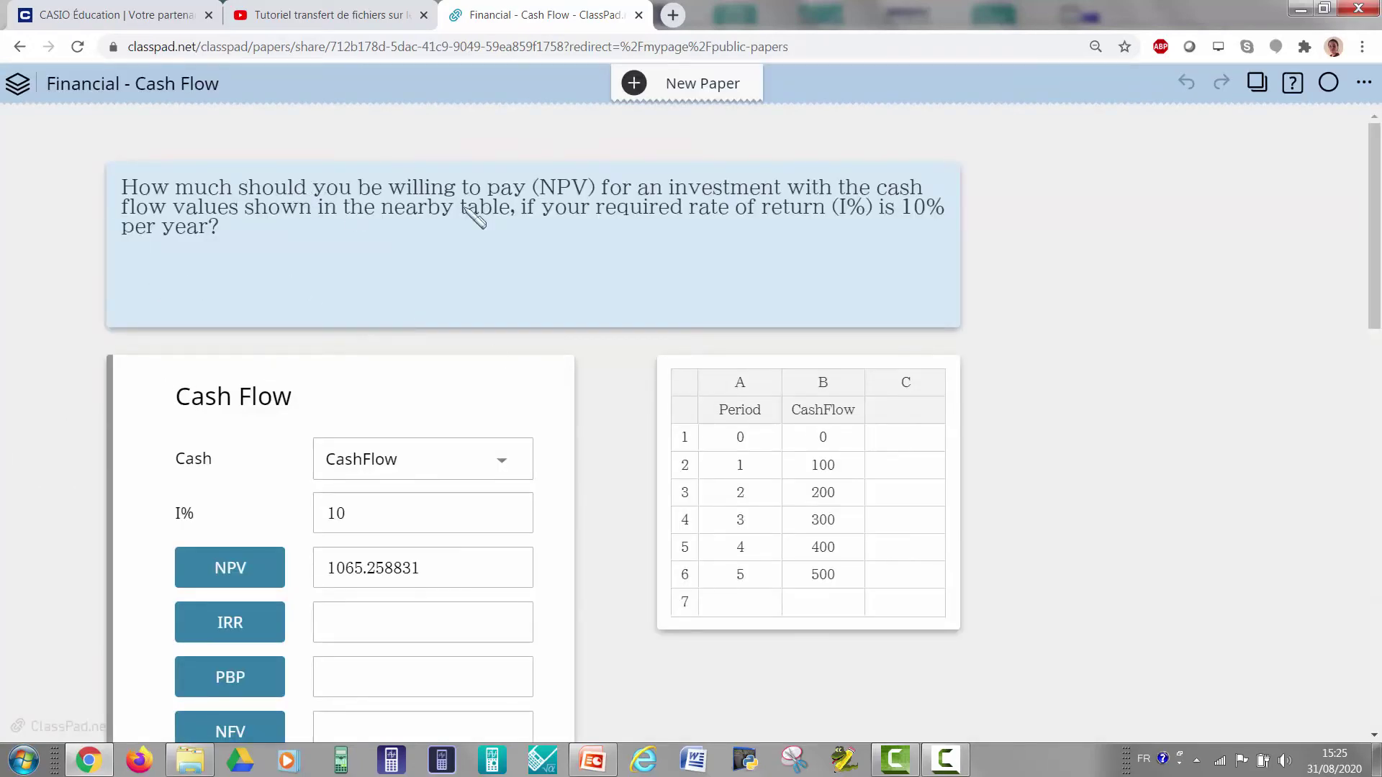
scroll(604, 395, down, 6)
scroll(605, 395, up, 6)
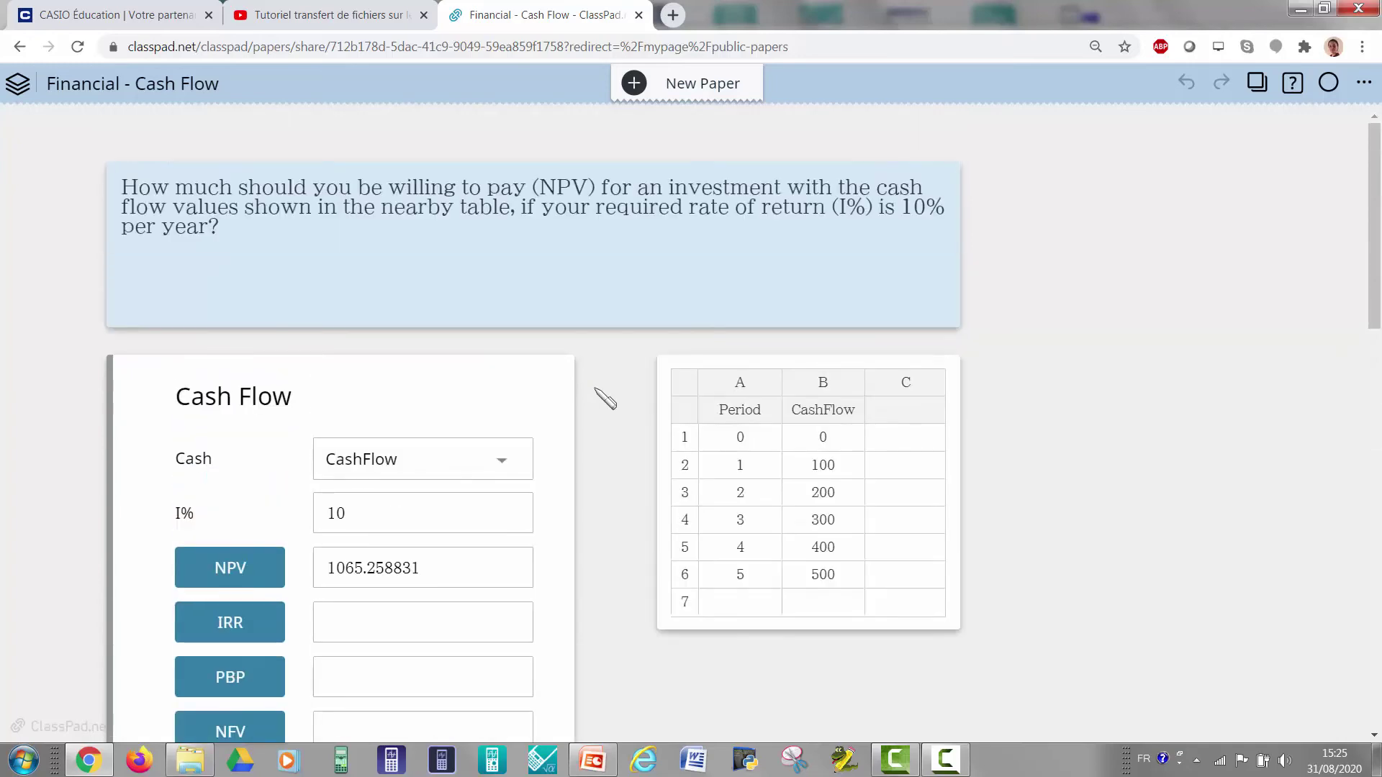
click(13, 49)
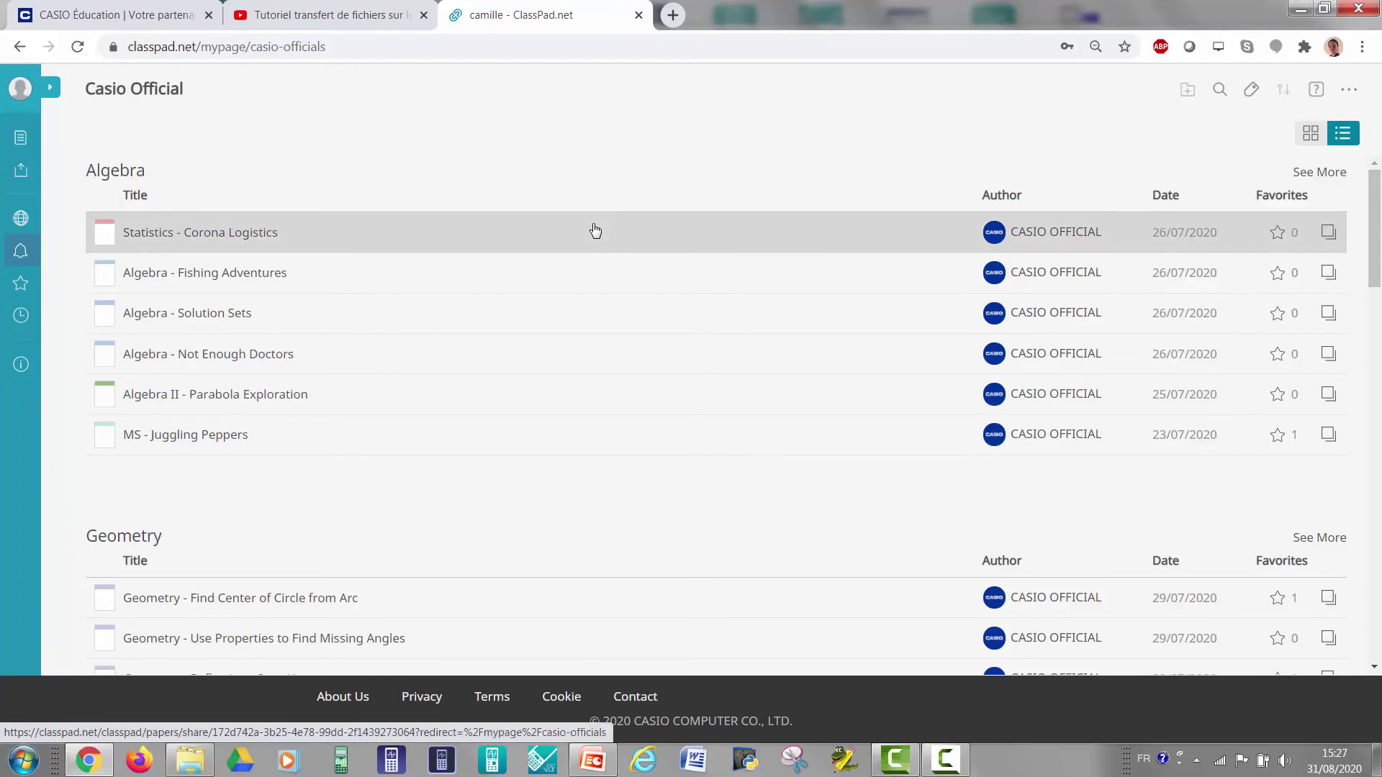
- Browse the Casio Official papers by subject and open Statistics - License Plate Numbers from the Probability section
scroll(595, 231, down, 4)
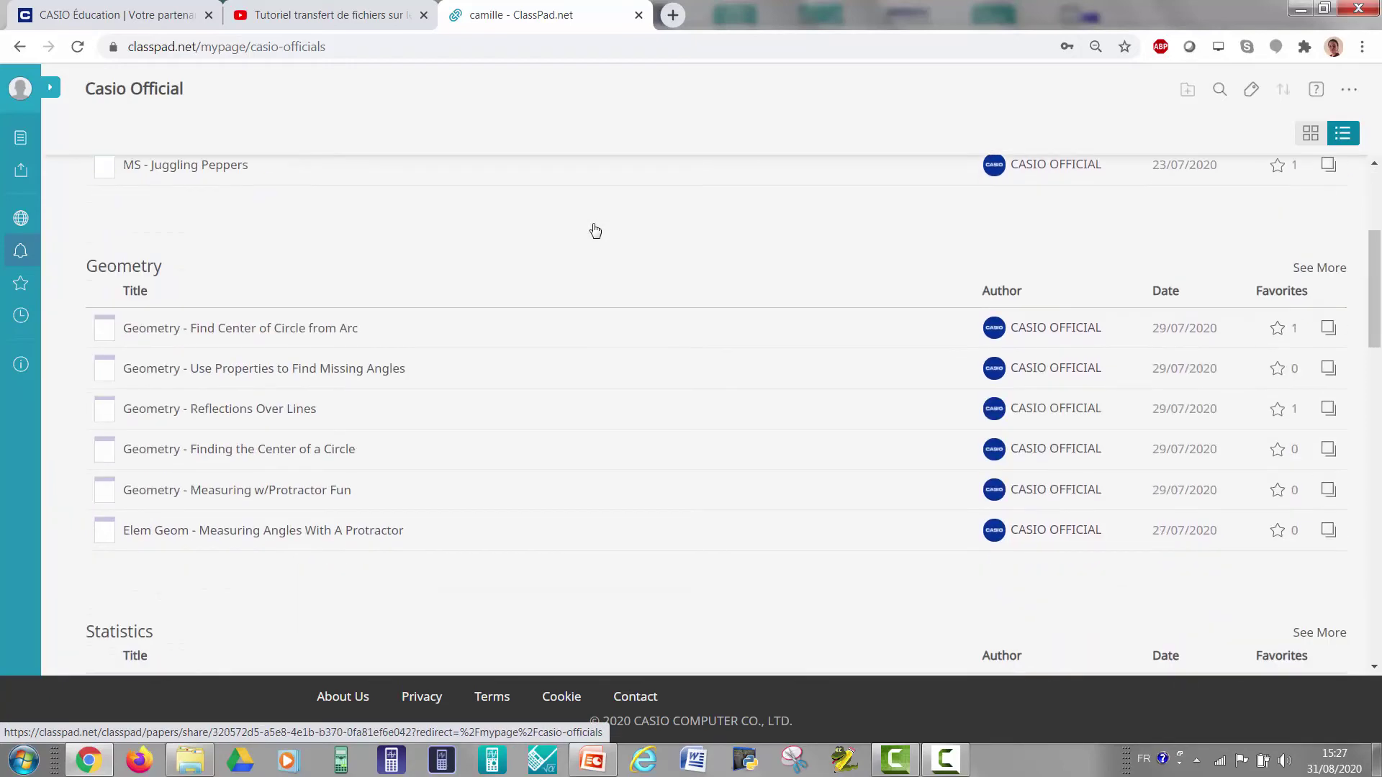
scroll(595, 230, down, 3)
scroll(594, 230, down, 4)
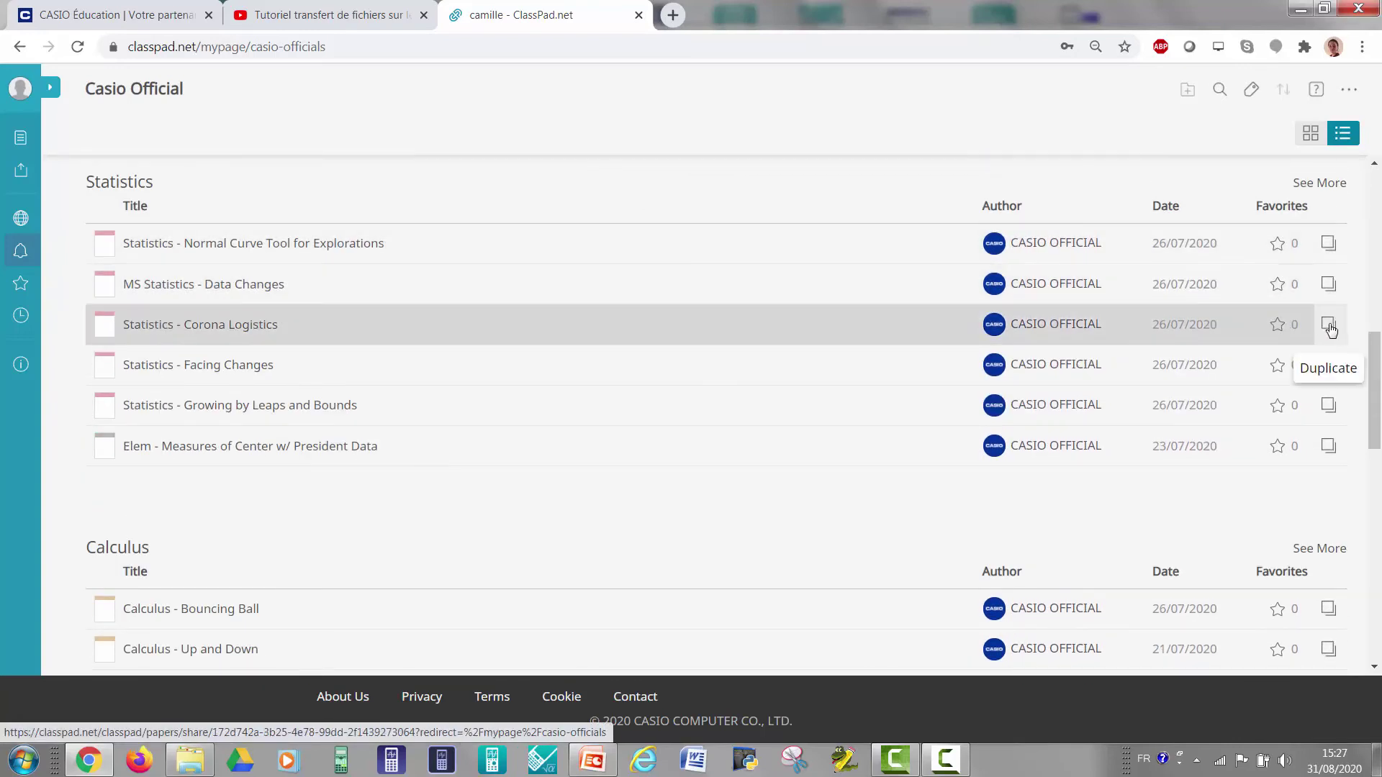
scroll(256, 360, down, 15)
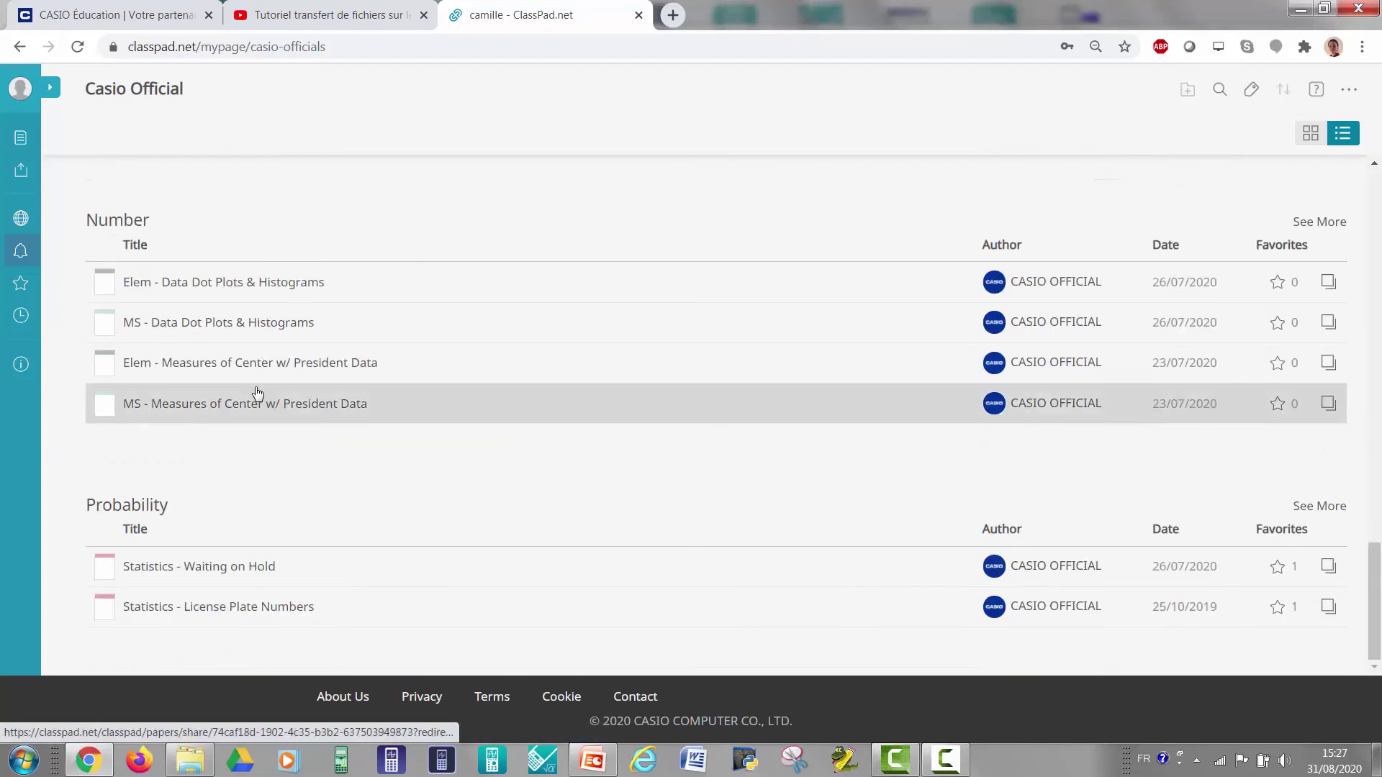
click(203, 612)
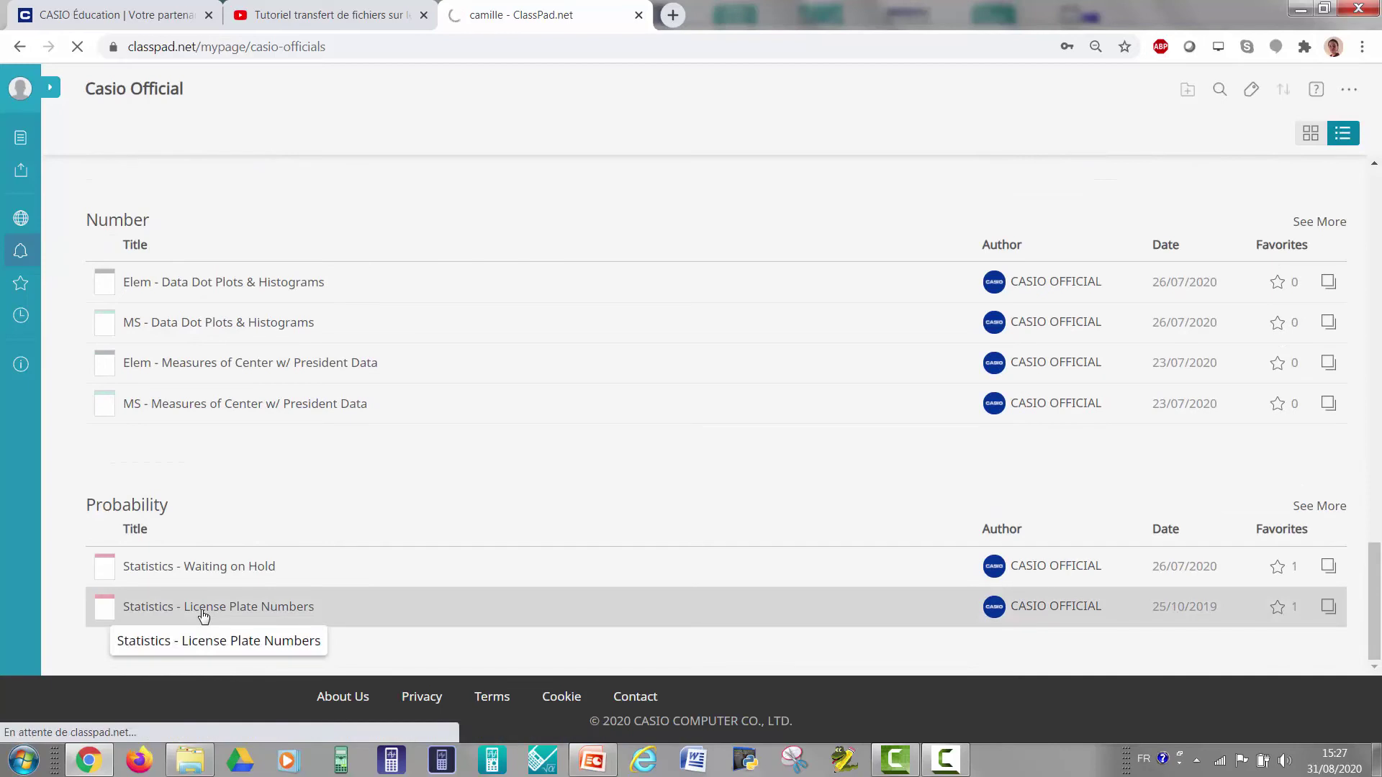
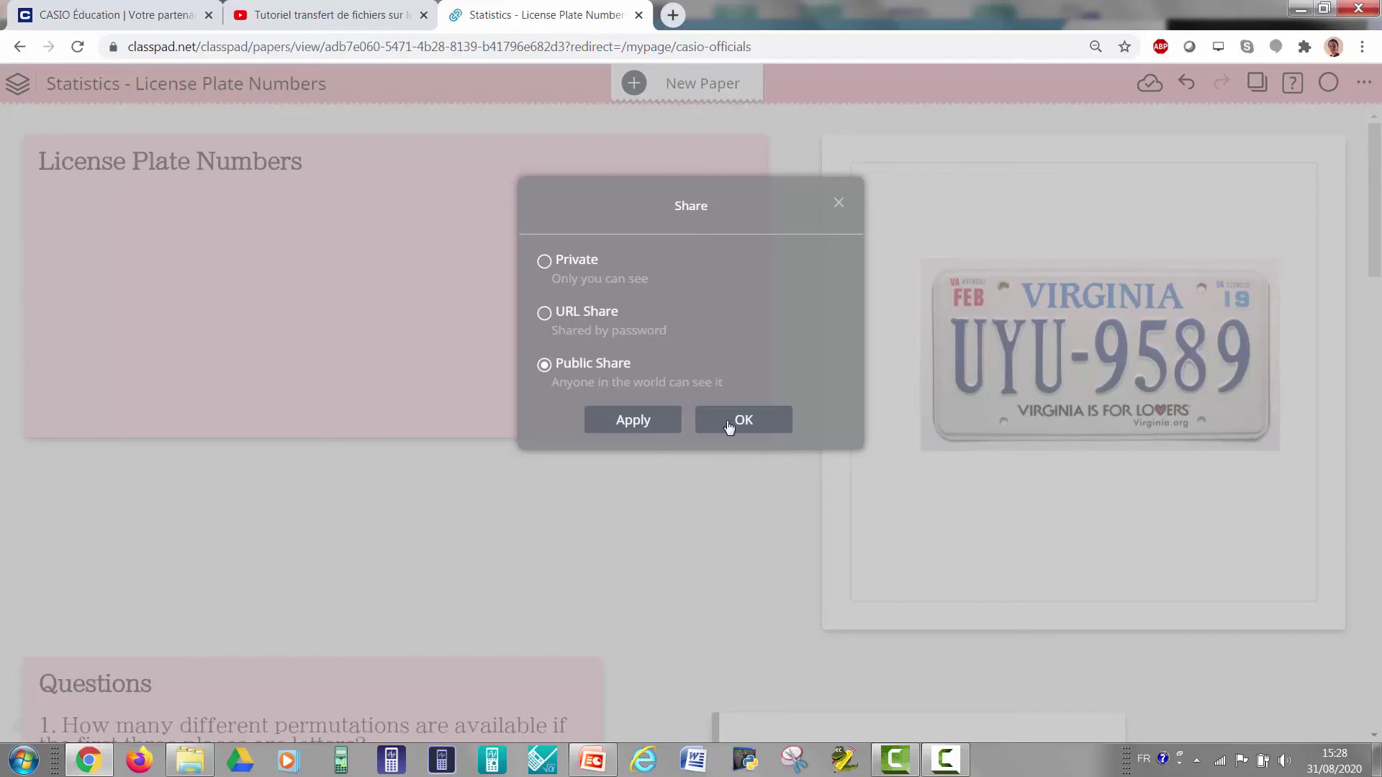
- Close the paper's Share dialog, switch to the PowerPoint slideshow and open the shared homework link on the slide
click(838, 202)
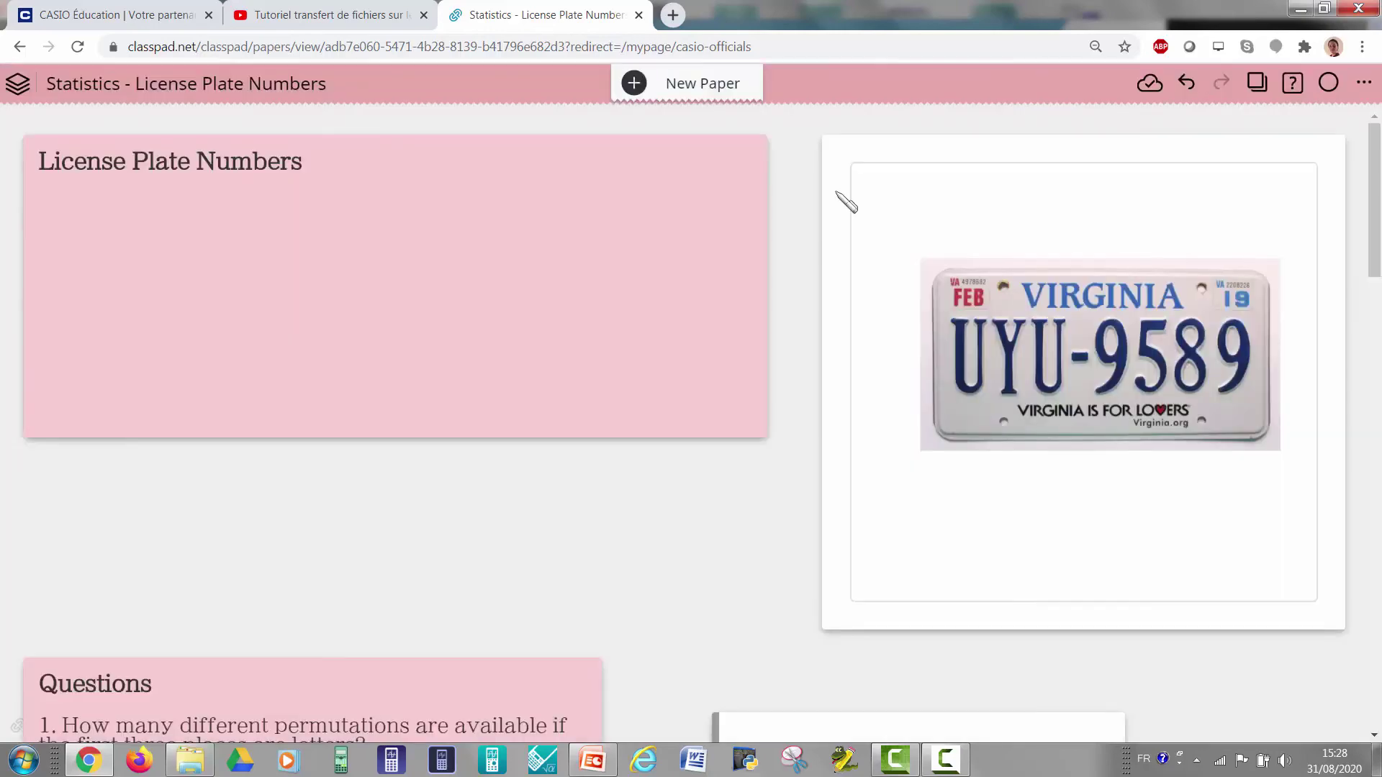
click(592, 759)
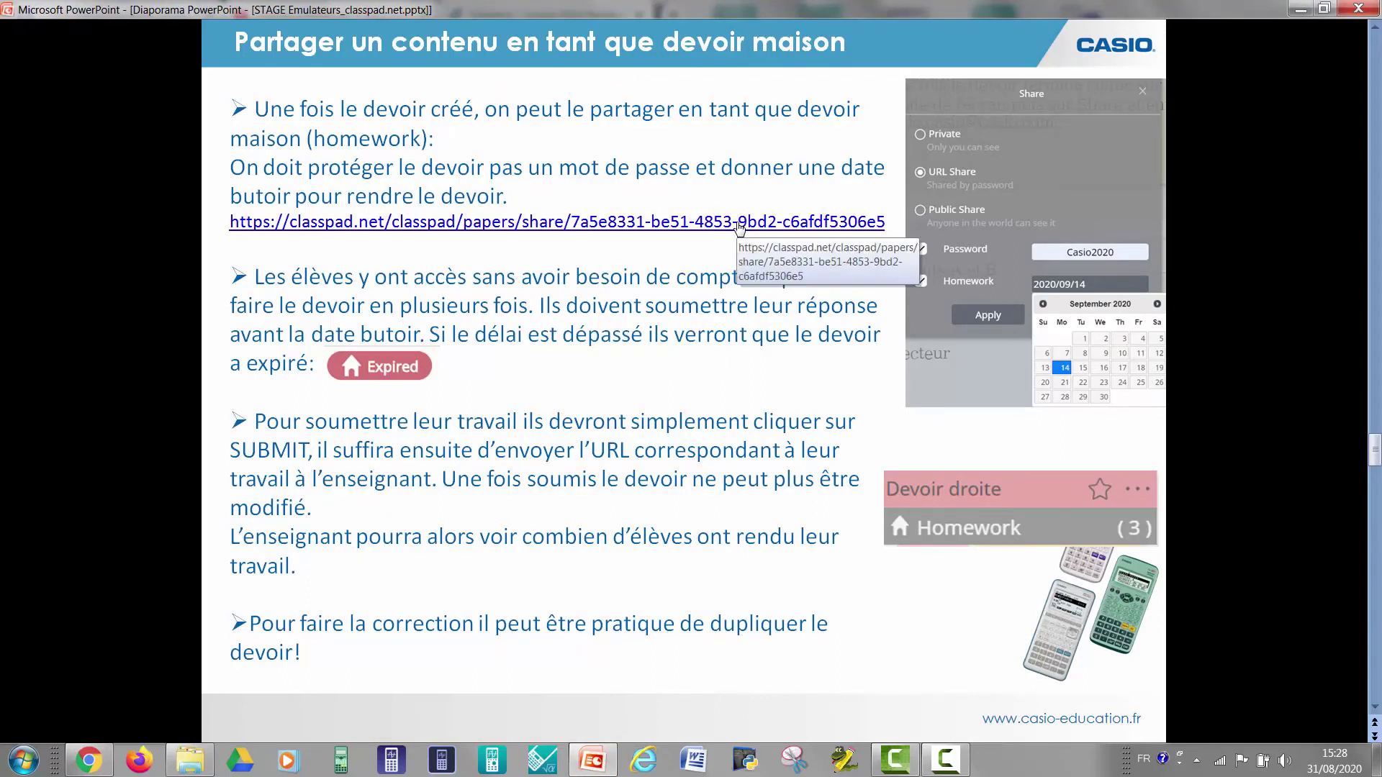
click(739, 228)
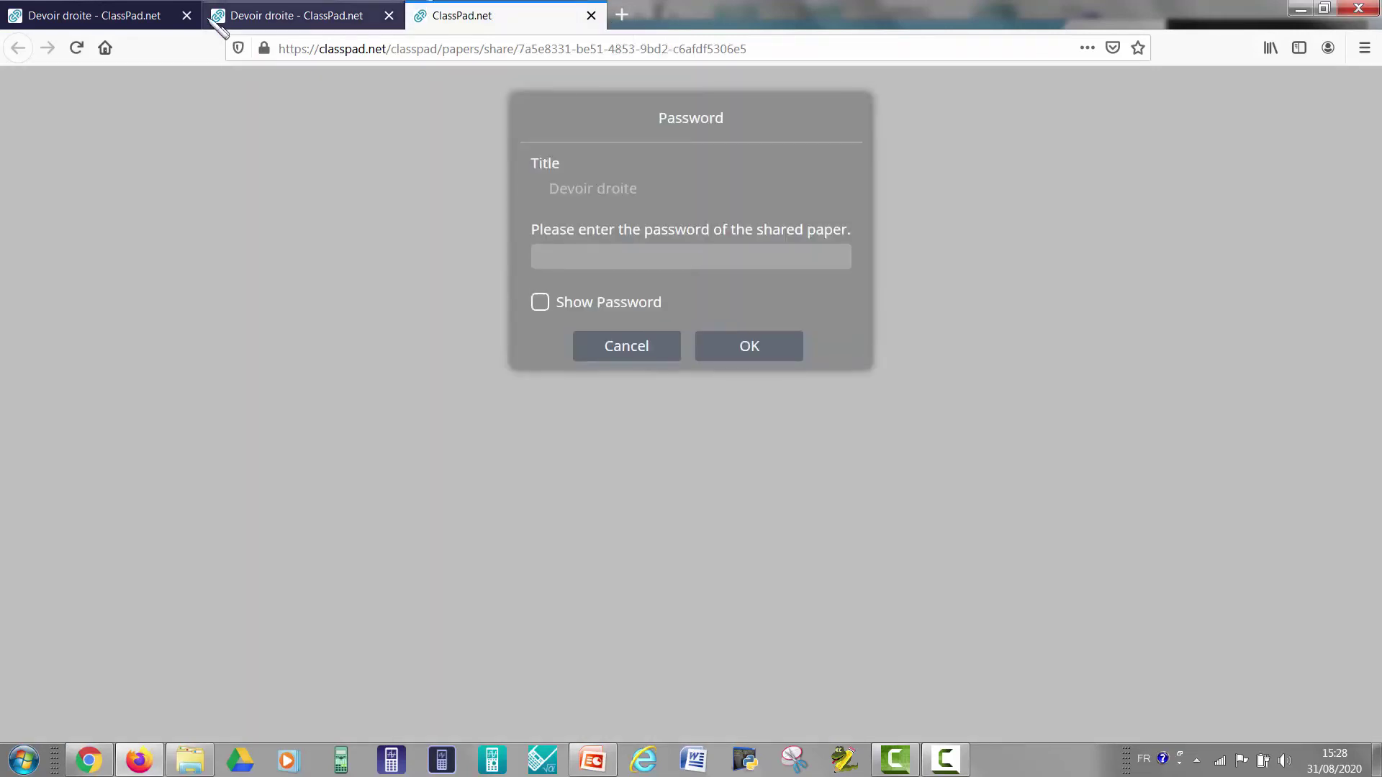
- Close the two older Devoir droite tabs and open the shared paper by entering its password with Show Password enabled
click(187, 15)
click(187, 15)
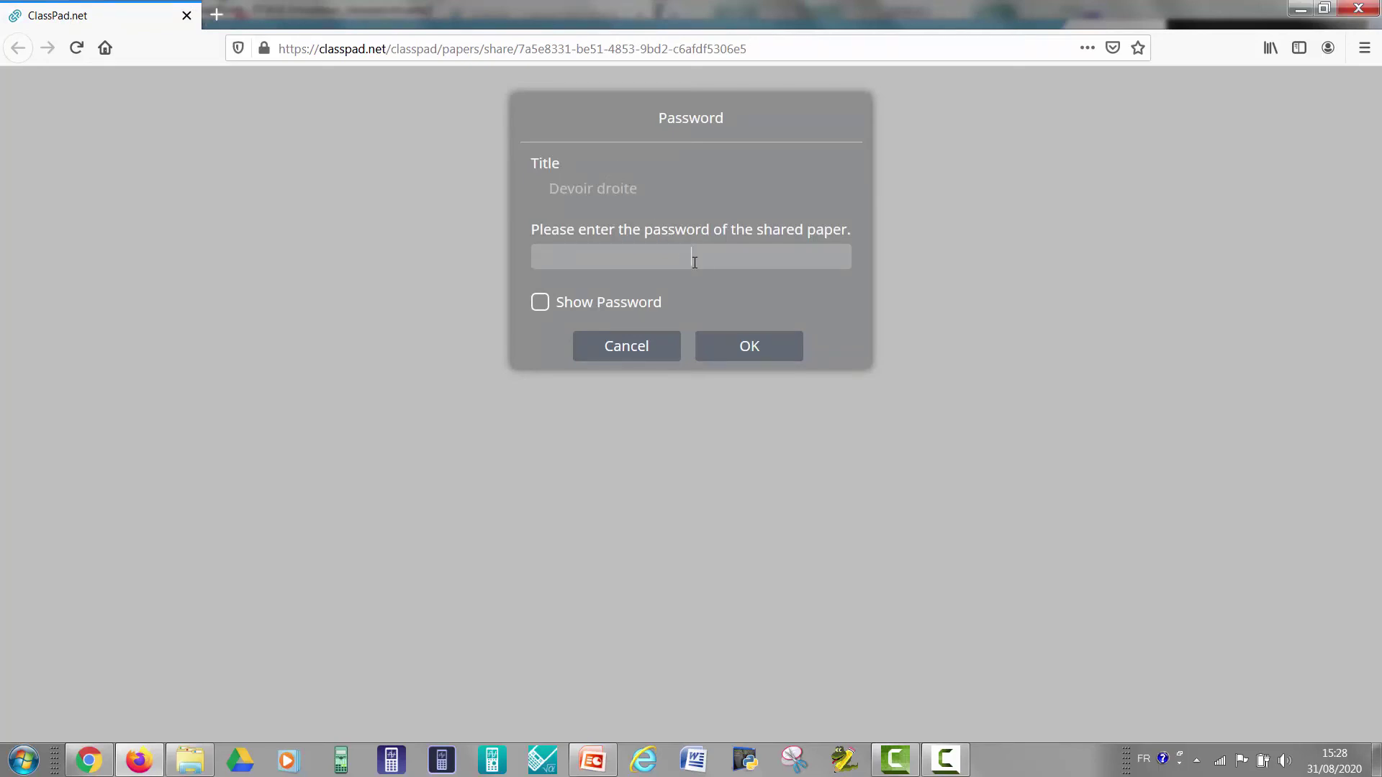
text(••••••••)
click(541, 303)
click(756, 352)
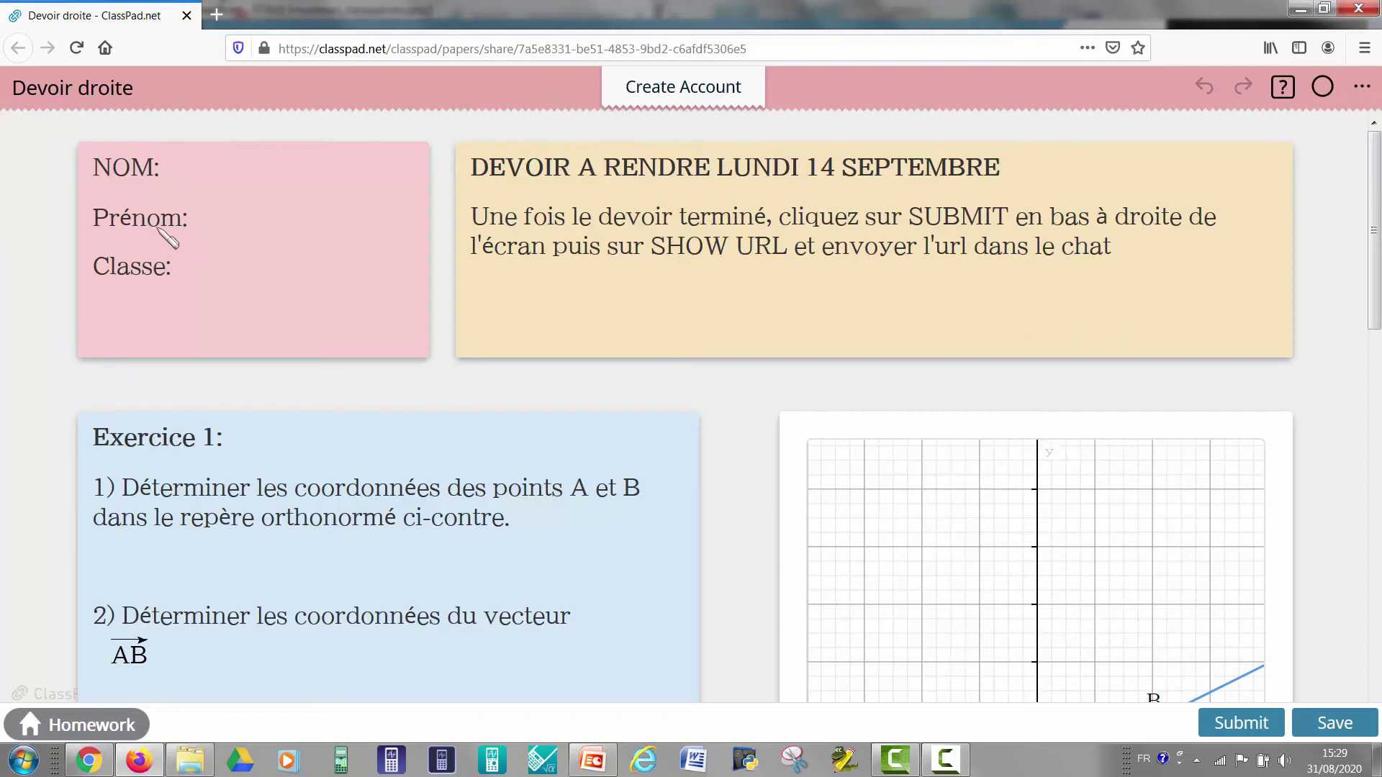
- Look over the homework's name block and the Exercise 1 questions with their graph
click(178, 171)
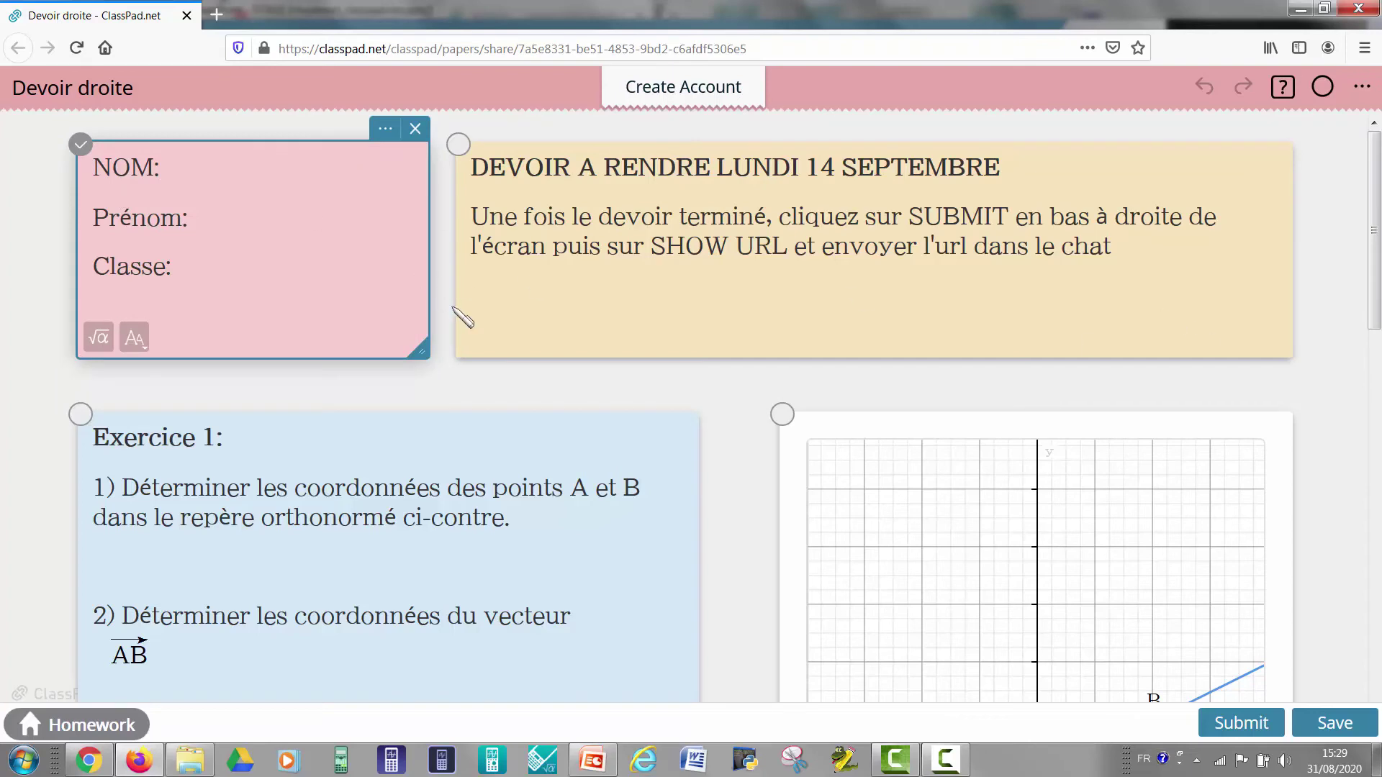
scroll(835, 504, down, 2)
scroll(583, 422, down, 2)
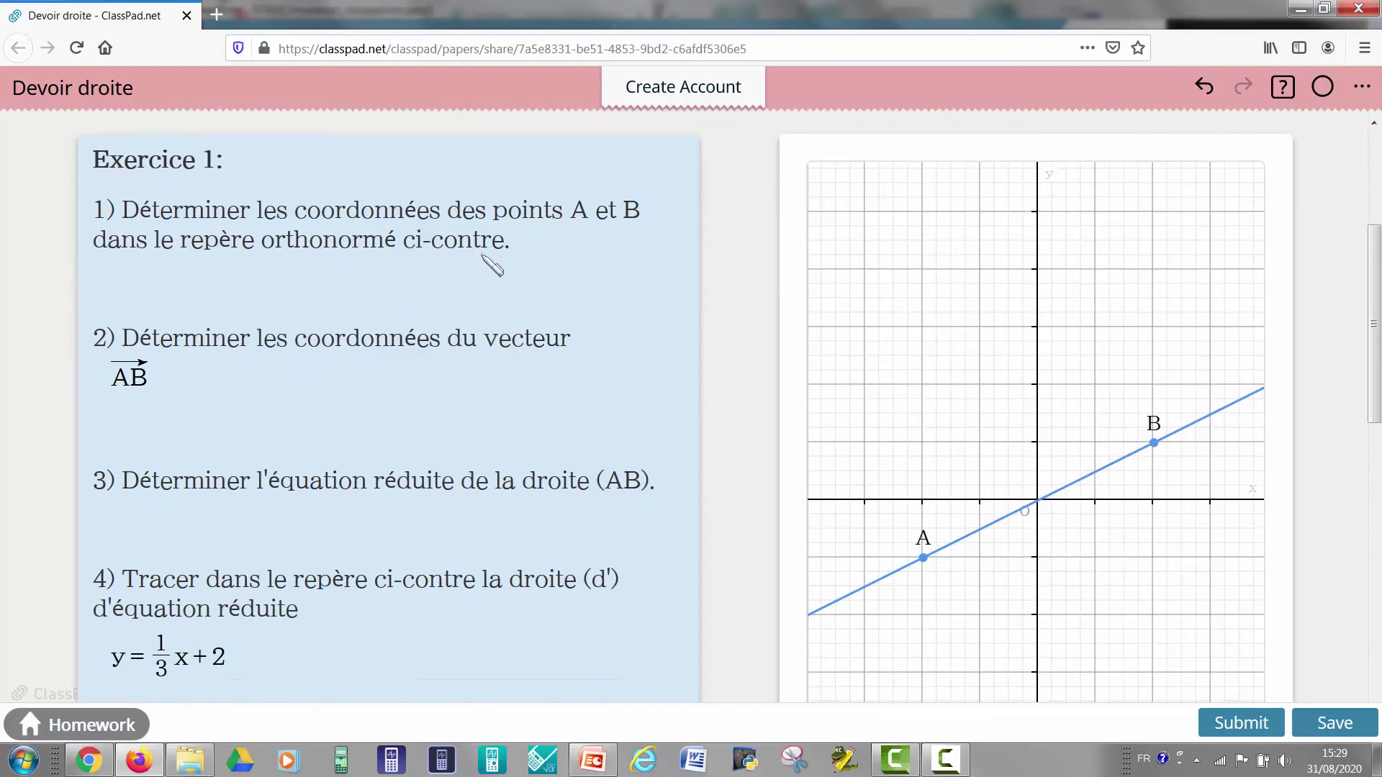
scroll(497, 259, down, 5)
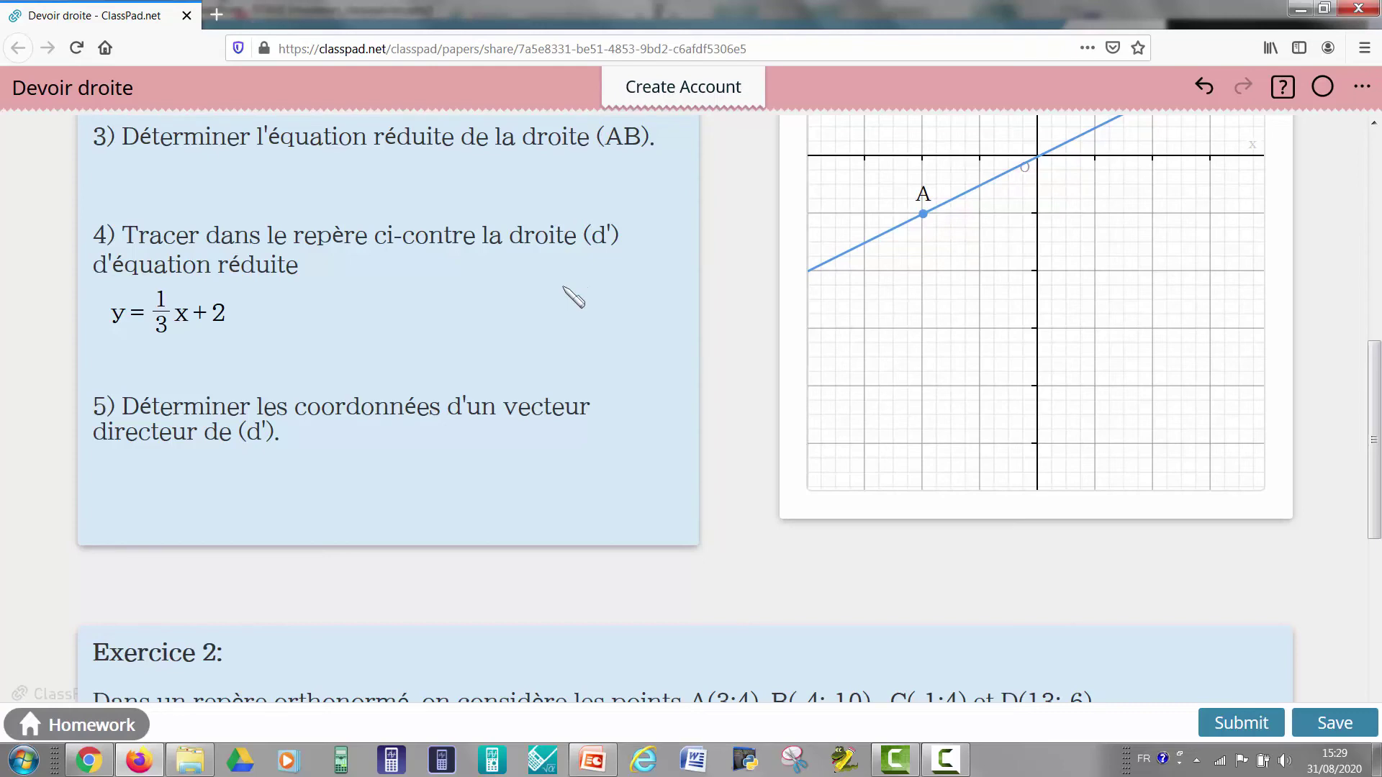
scroll(223, 484, up, 5)
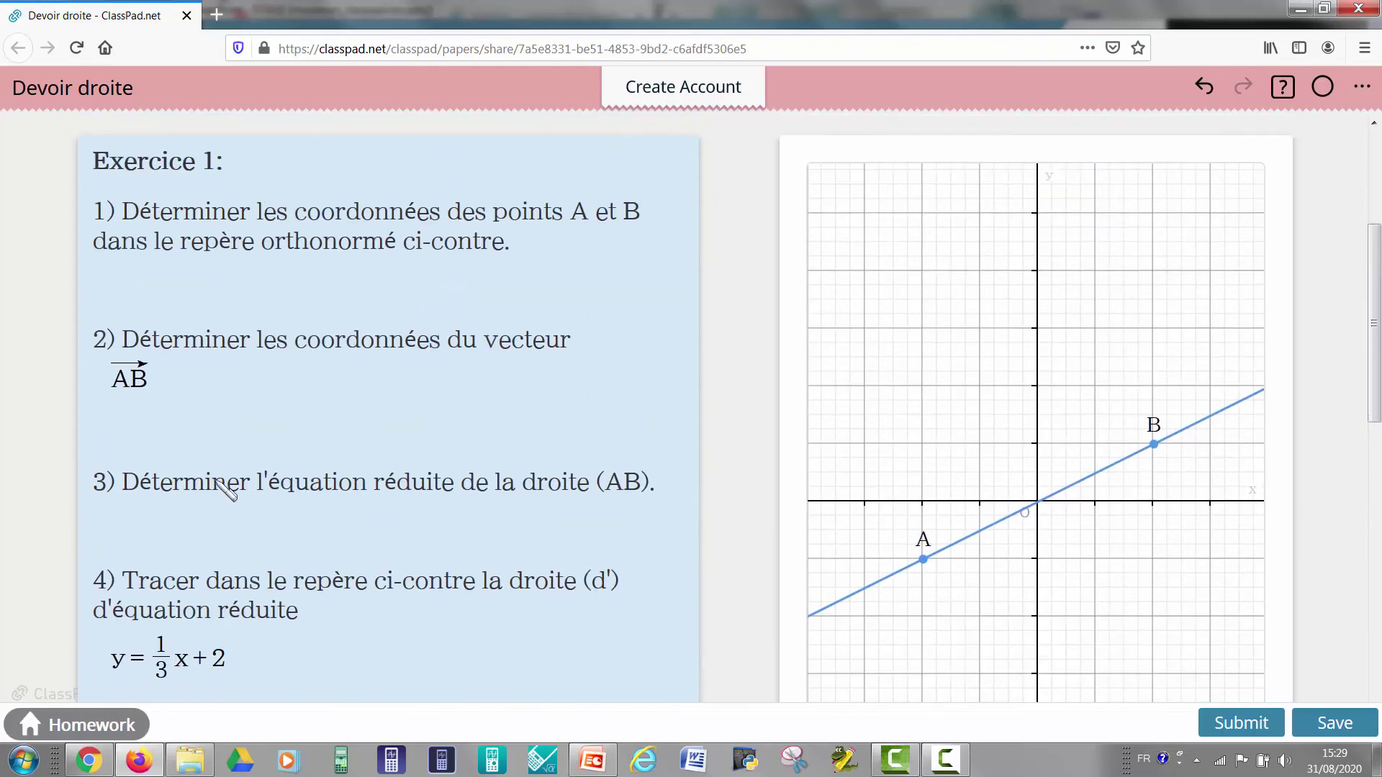
- Insert a math input line under question 1 of Exercise 1 and look through the keyboard's Math symbol sets
click(157, 290)
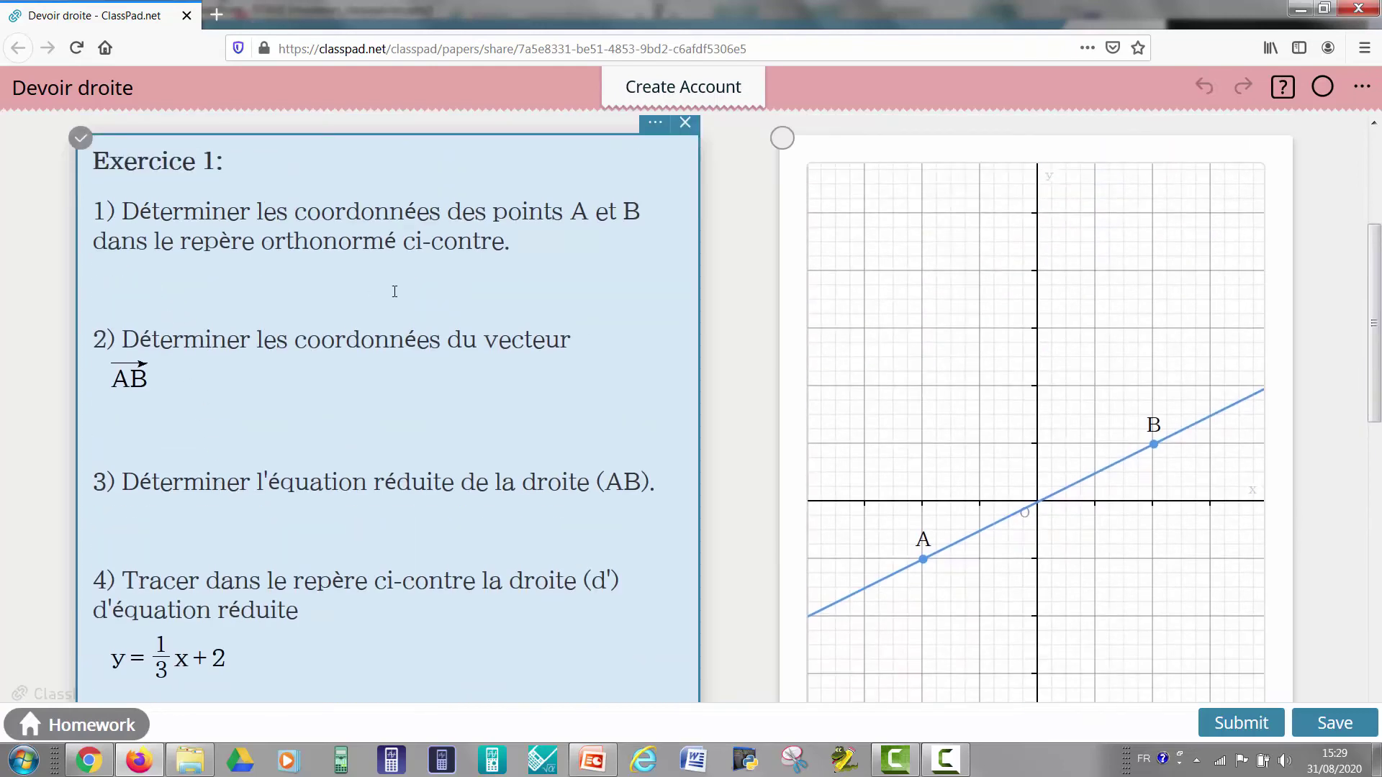
scroll(364, 380, down, 5)
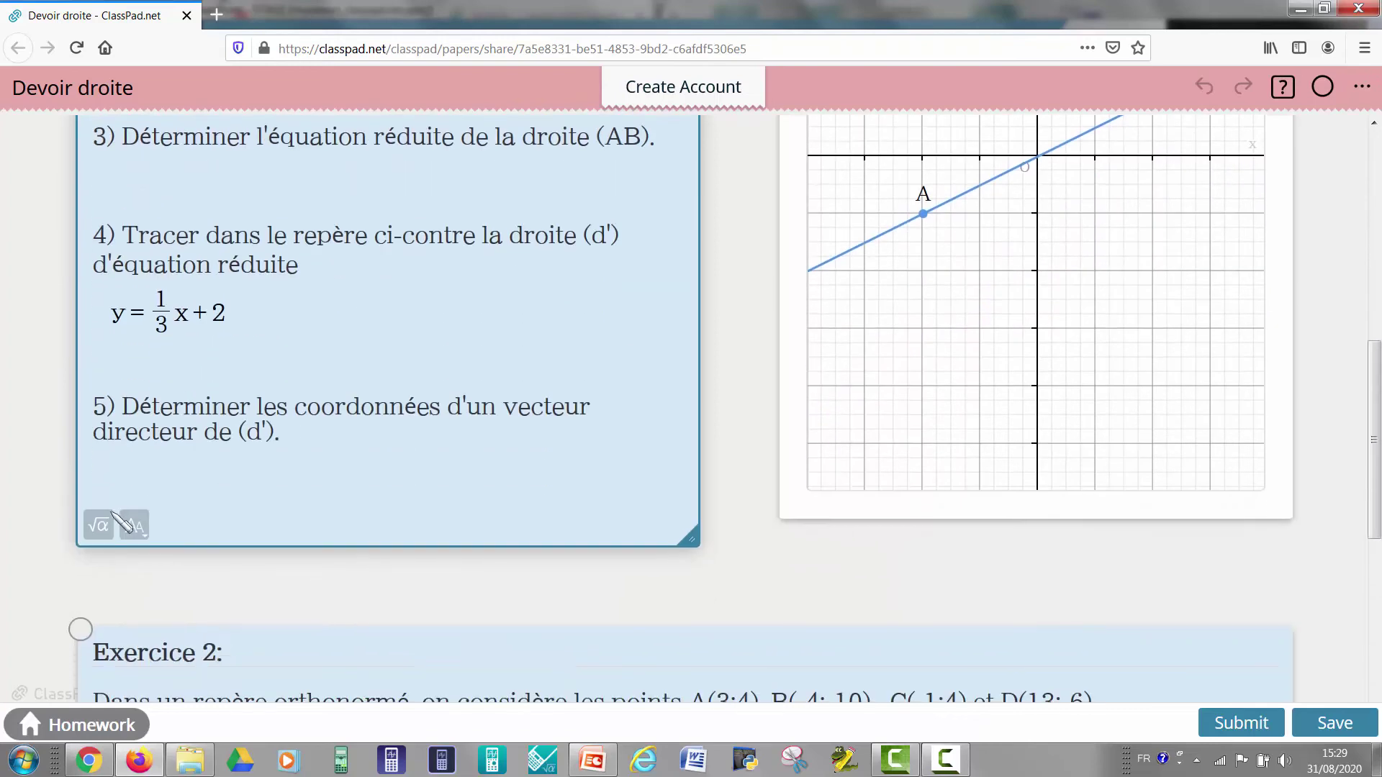
click(98, 525)
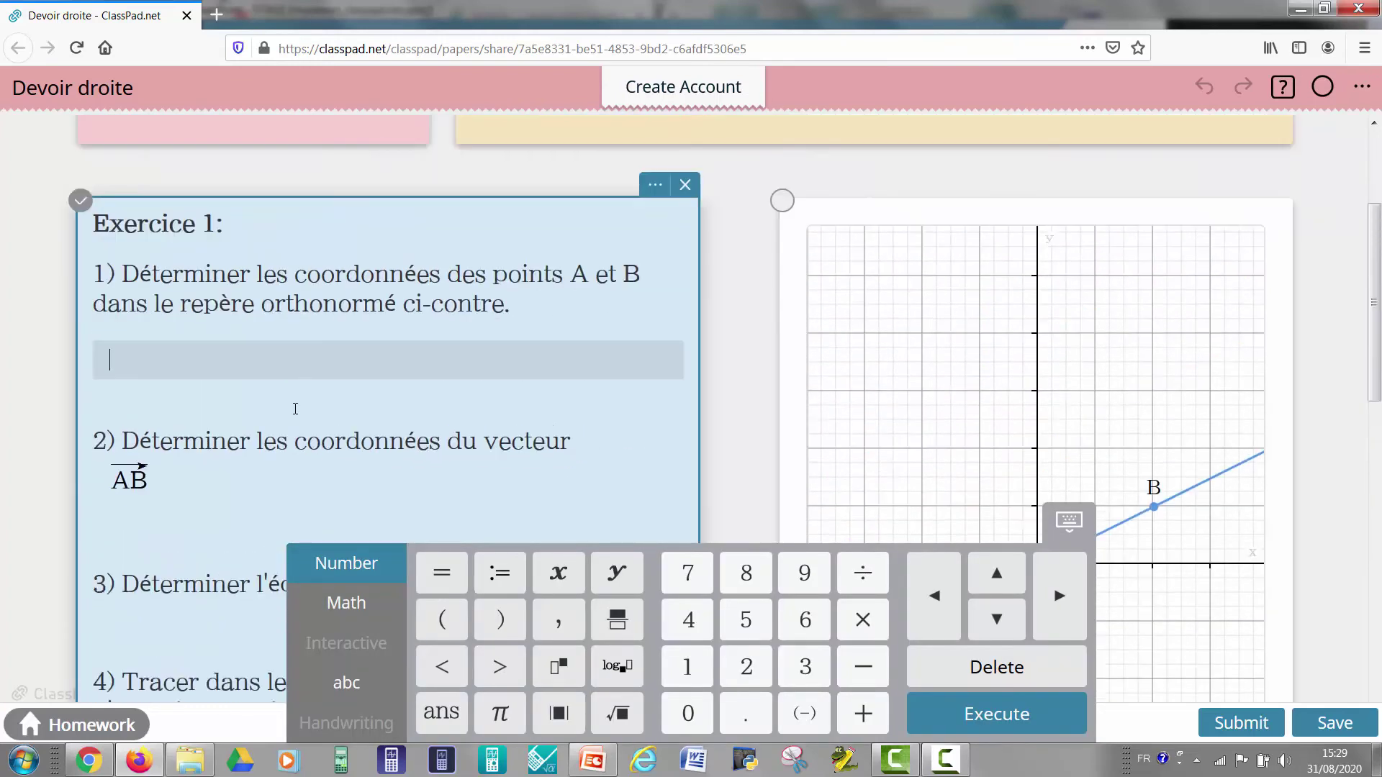
click(369, 614)
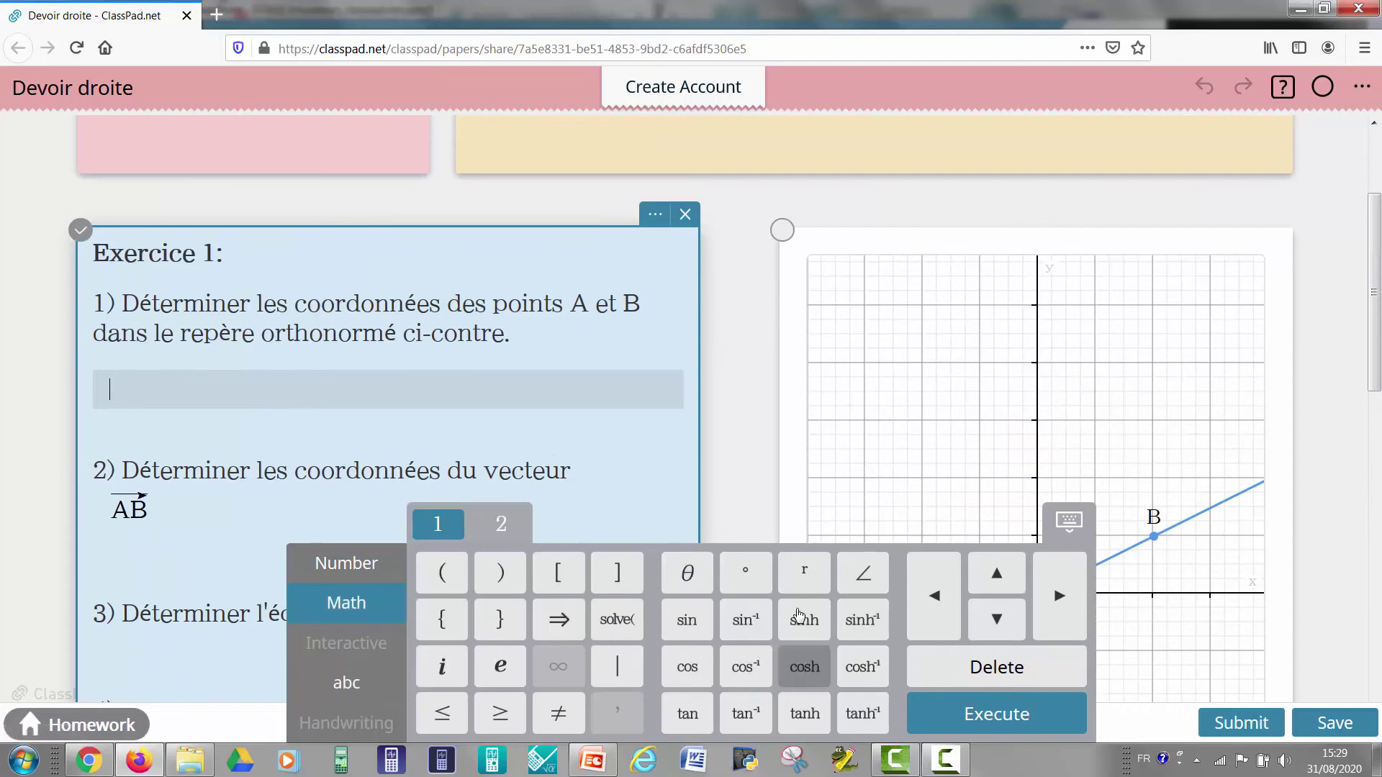
click(502, 526)
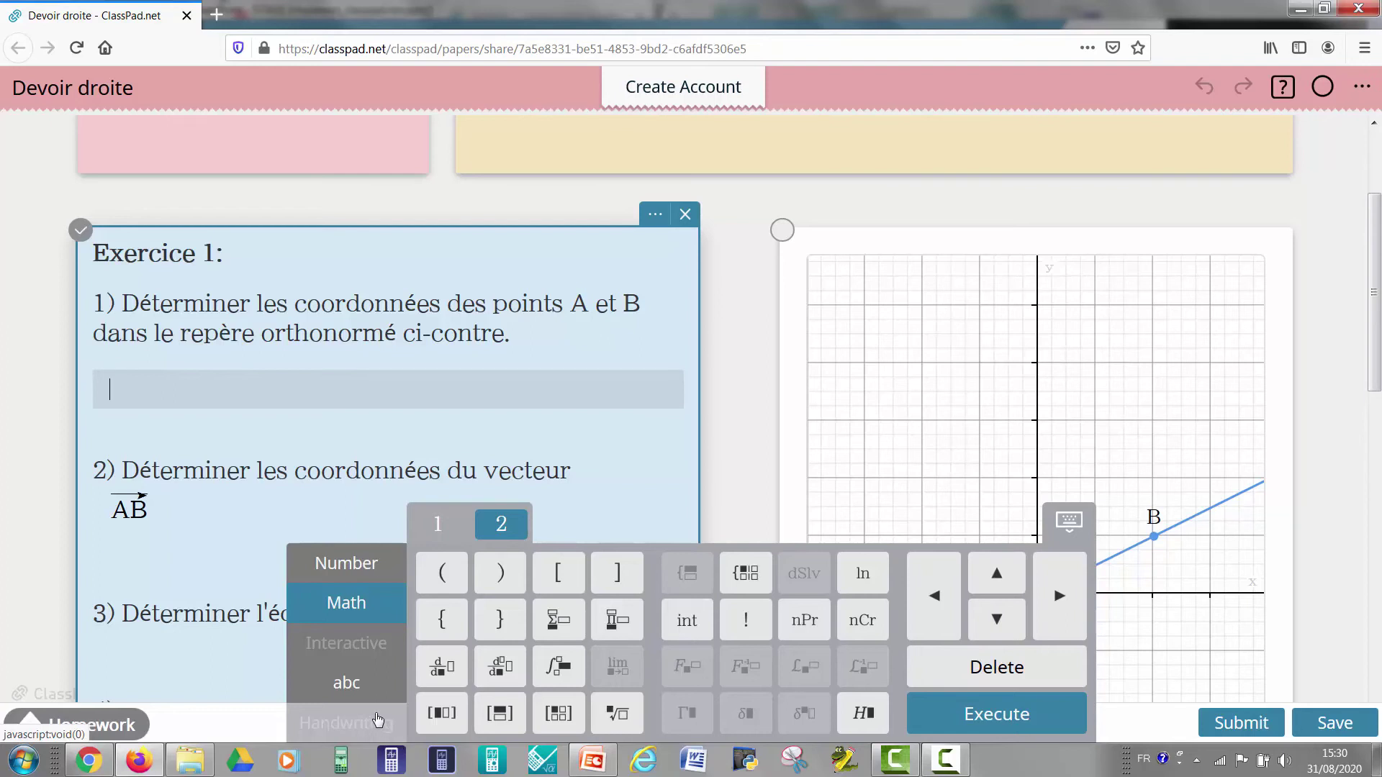
click(347, 567)
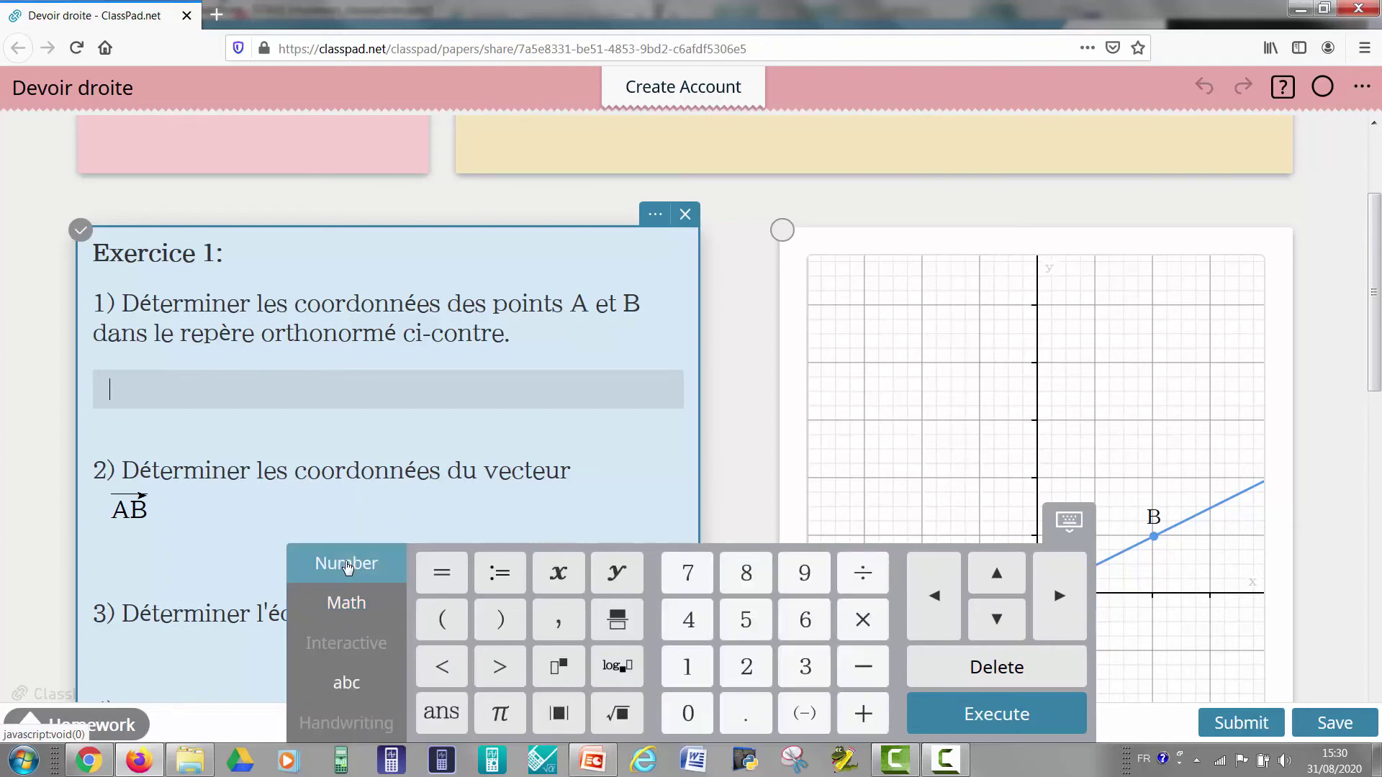
- Enter the fraction 4/3 followed by a comma and 1 in the question 1 answer line
click(617, 619)
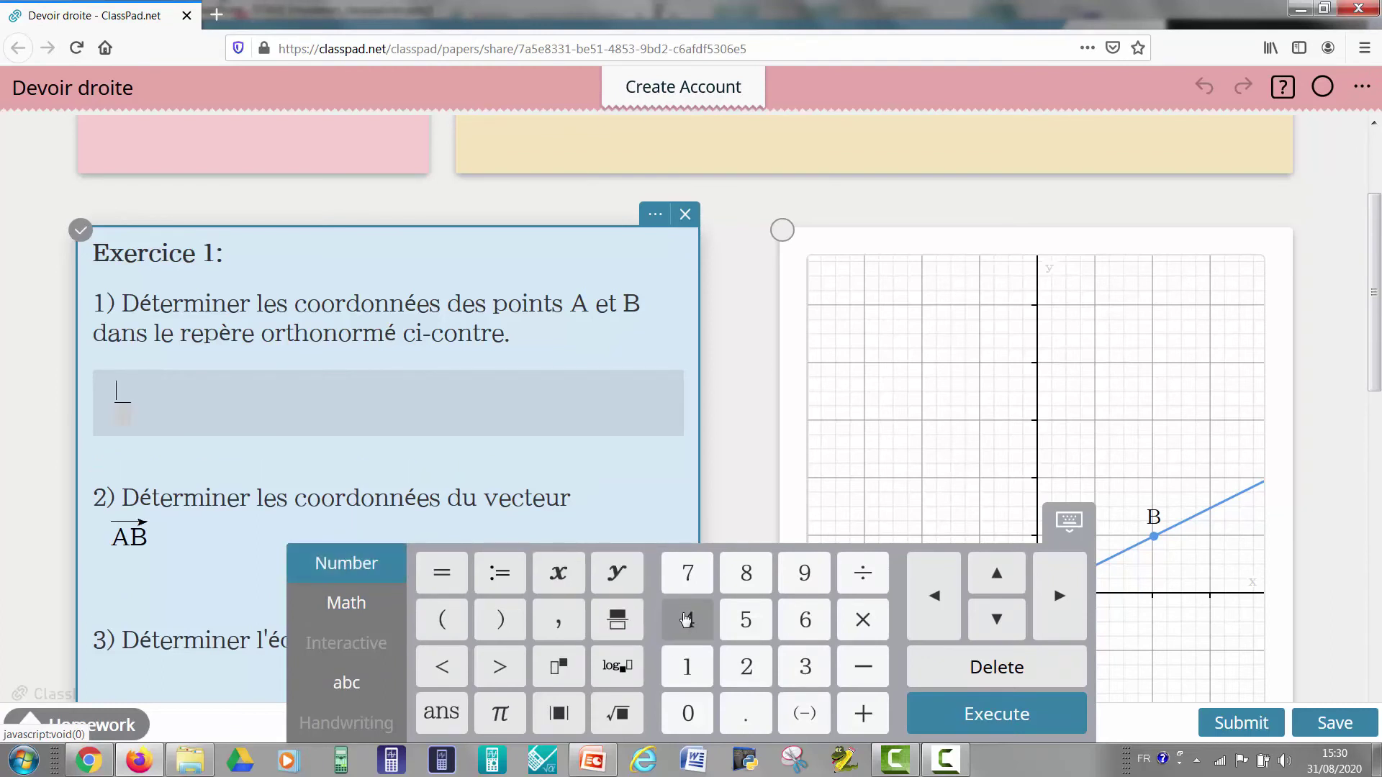
click(687, 620)
key(Down)
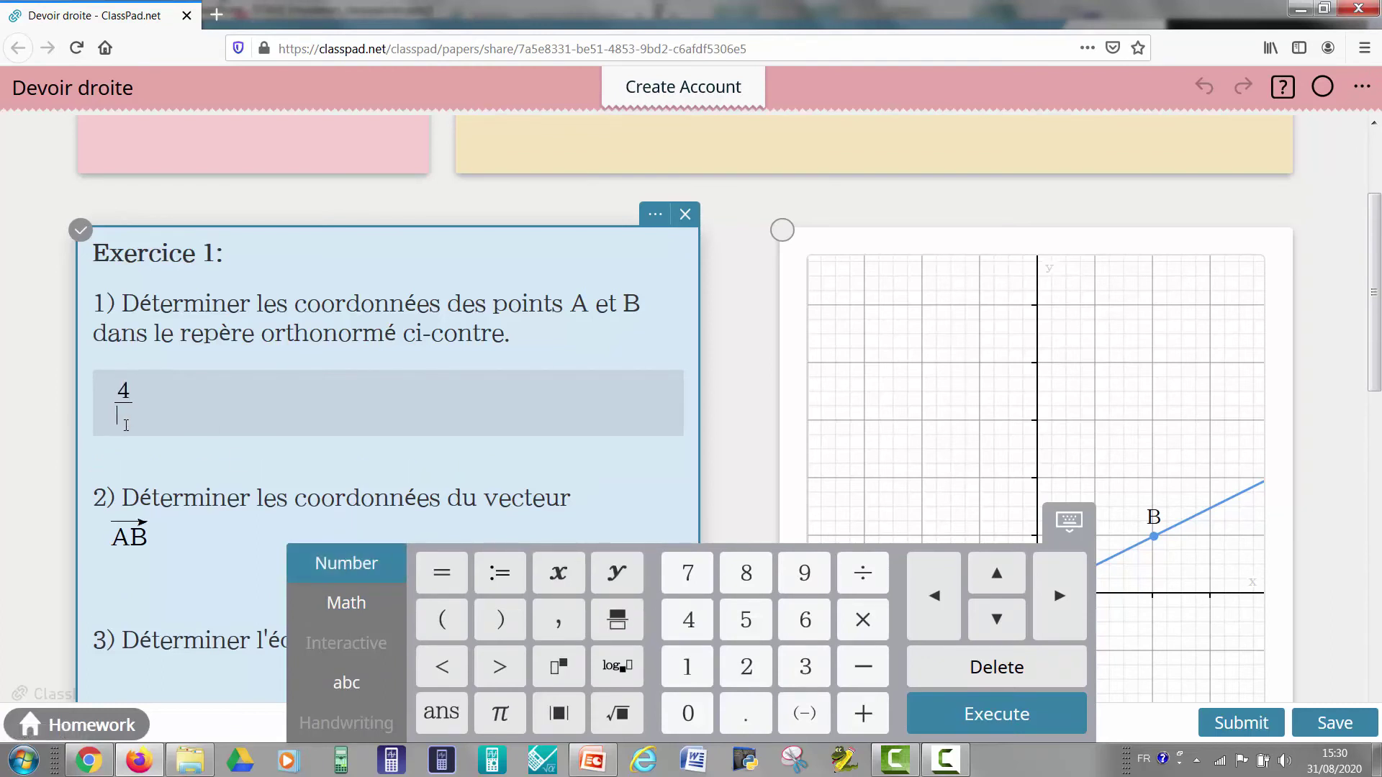
click(805, 686)
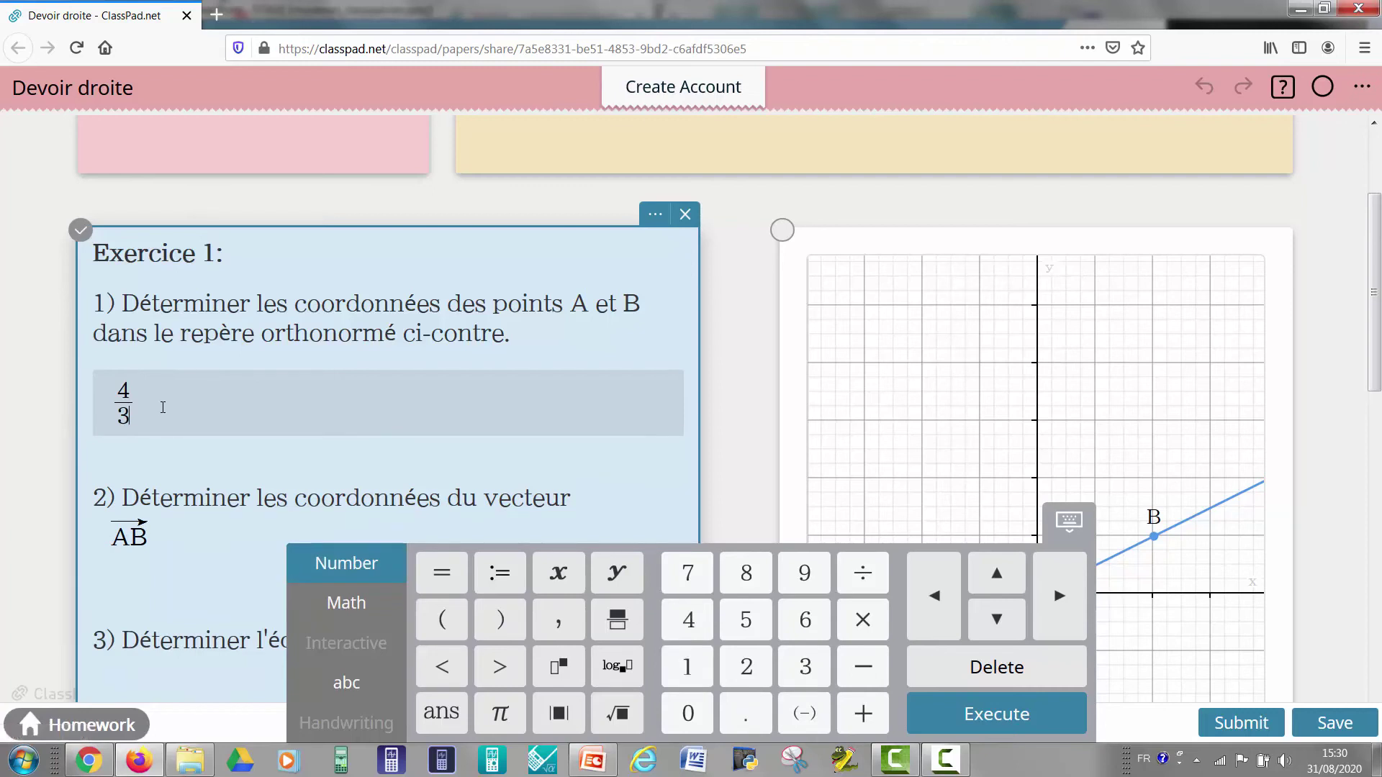
click(557, 620)
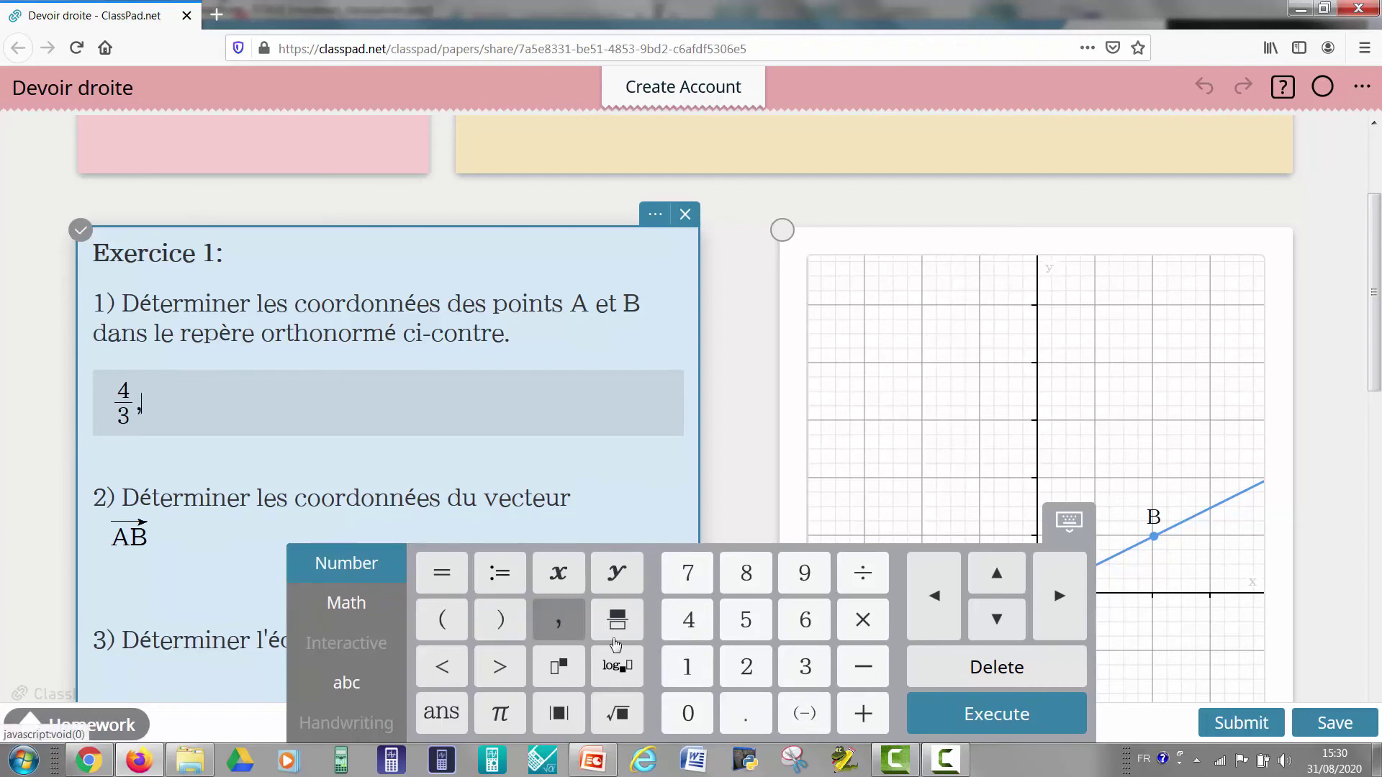
click(688, 666)
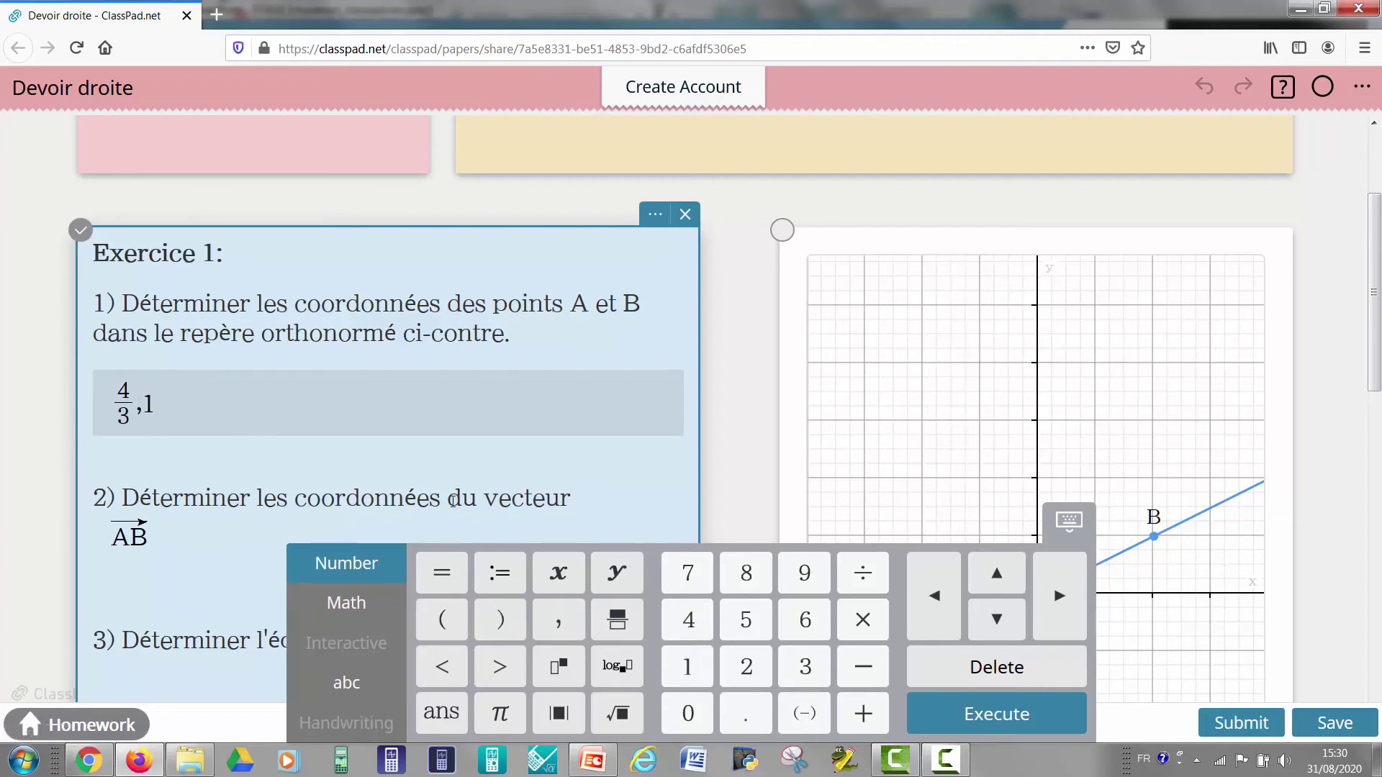
- Enclose the question 1 answer in parentheses to read (4/3,1) and leave the note
click(493, 607)
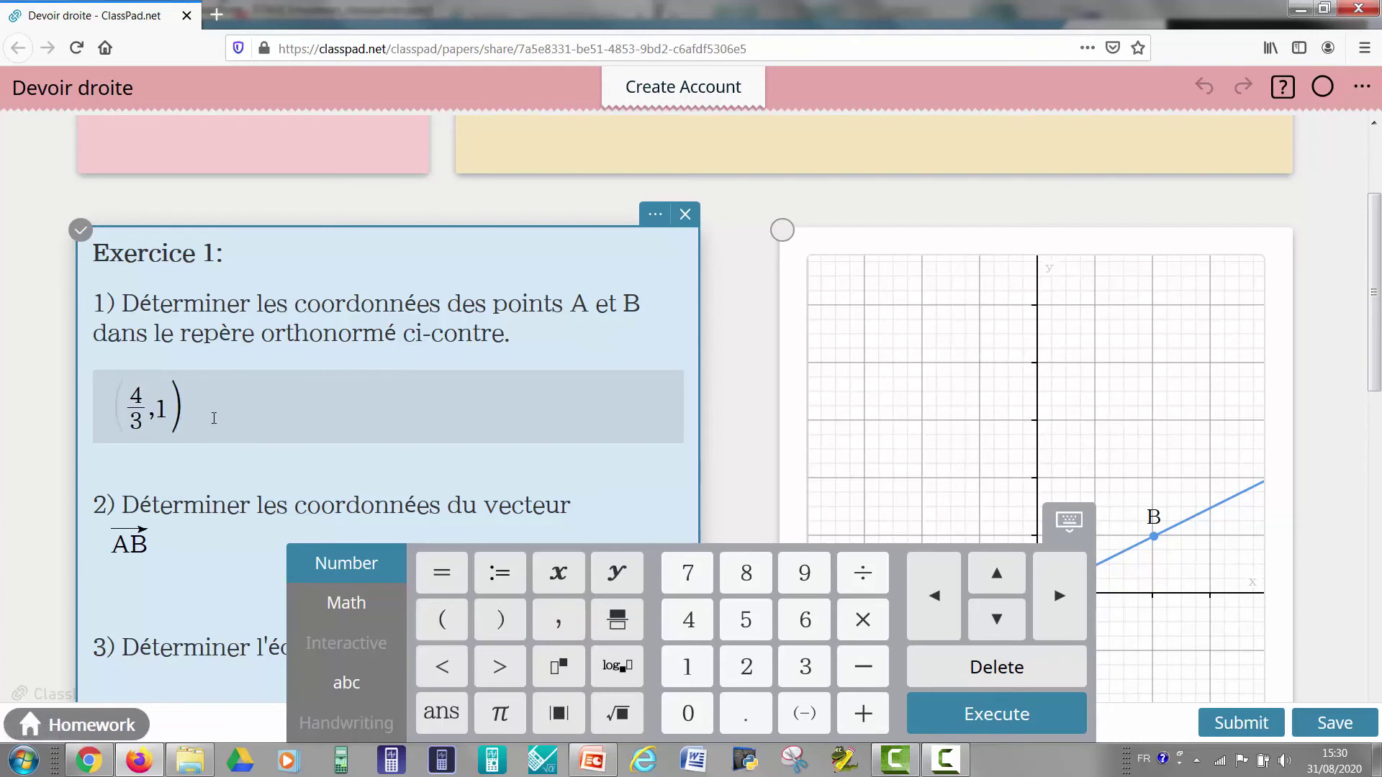
click(131, 418)
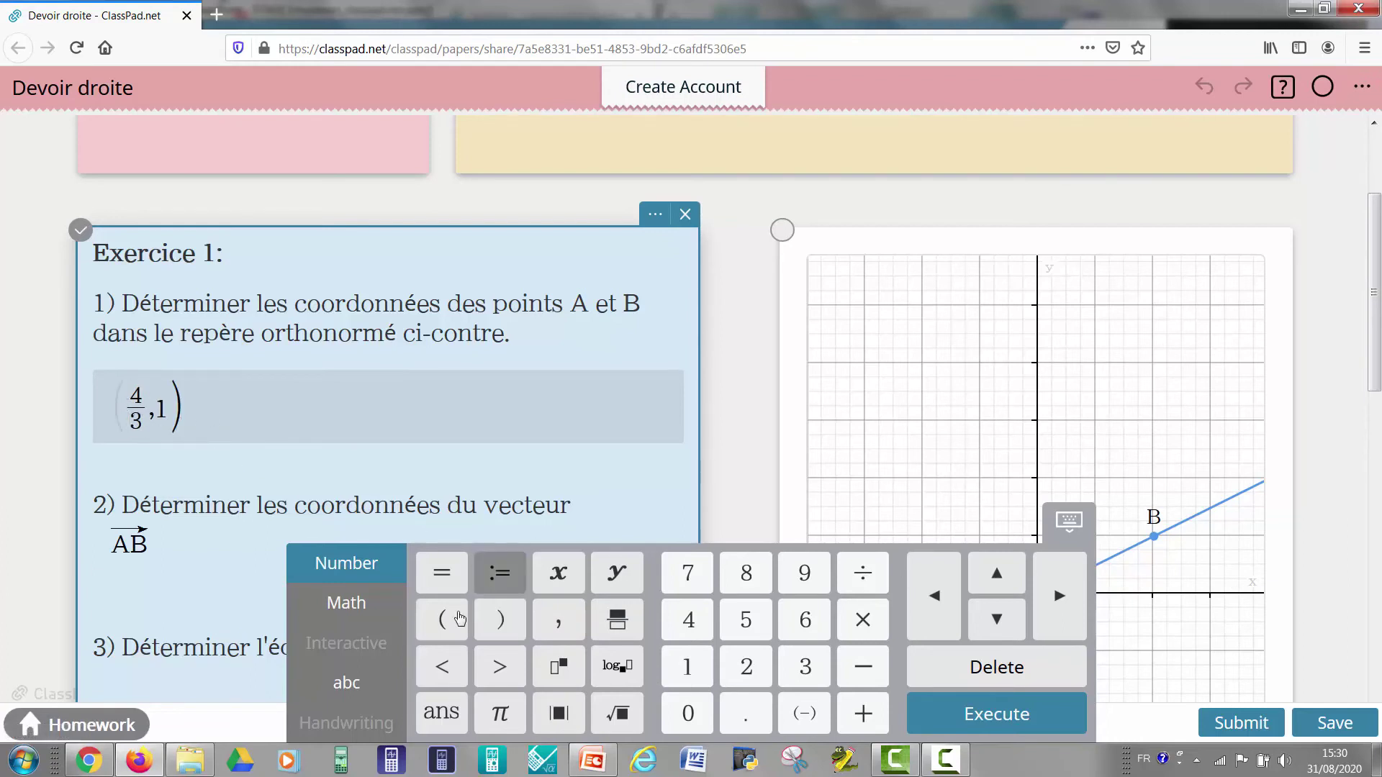
click(448, 624)
key(BackSpace)
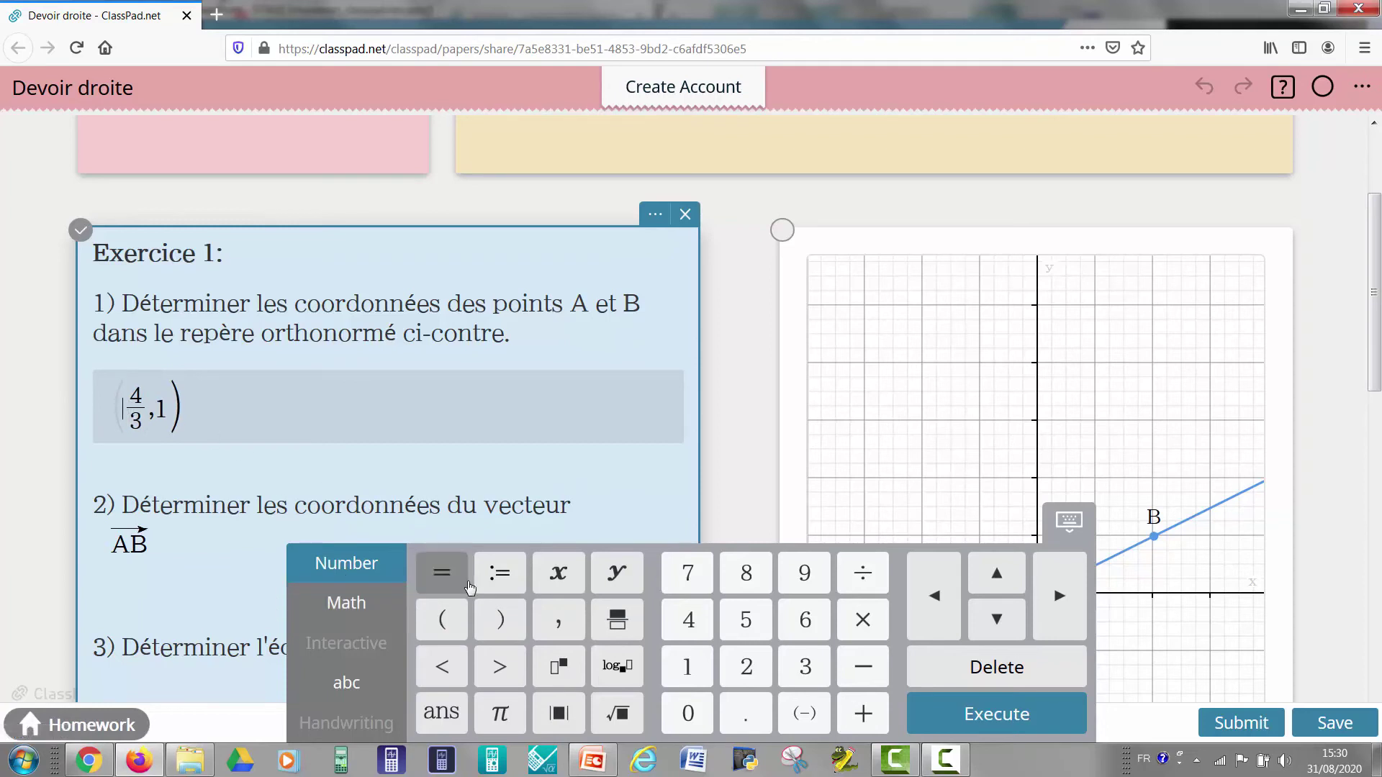
click(442, 619)
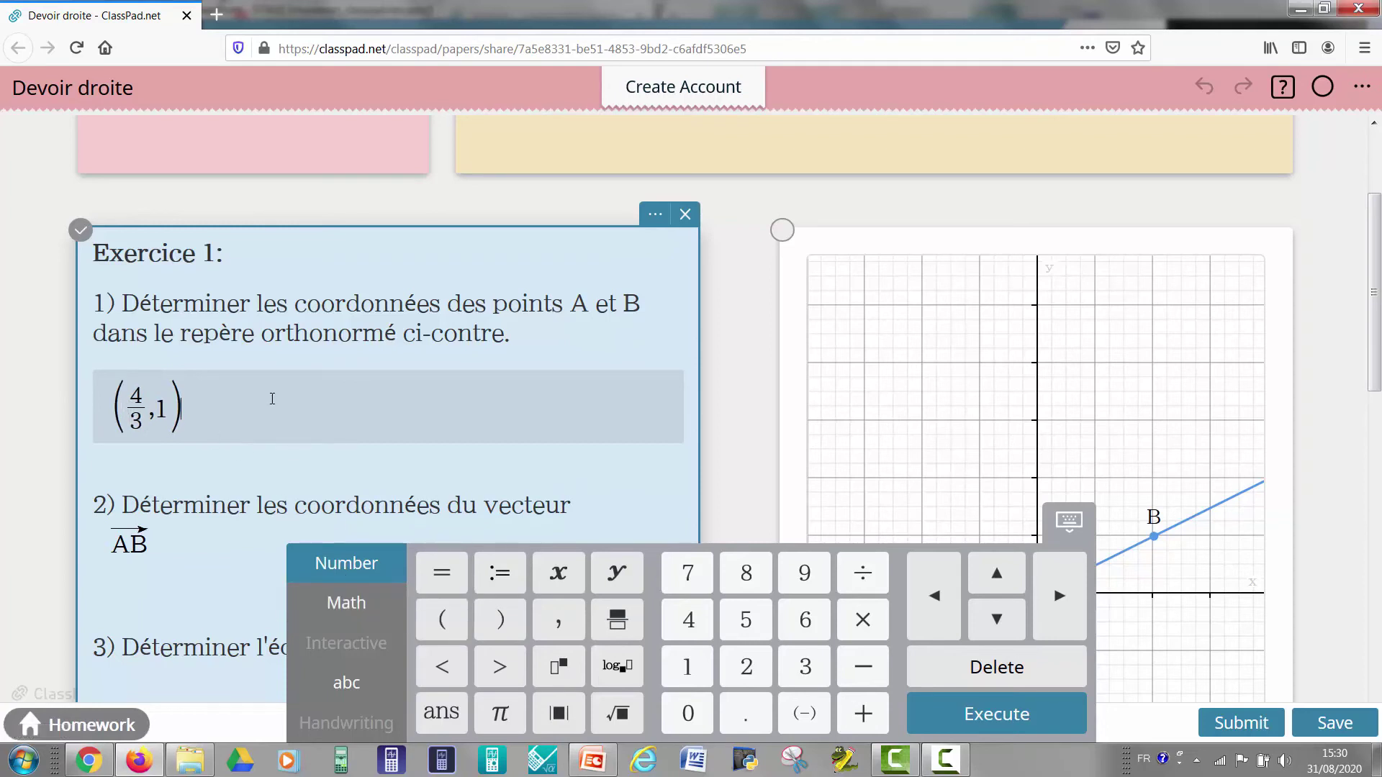
click(776, 368)
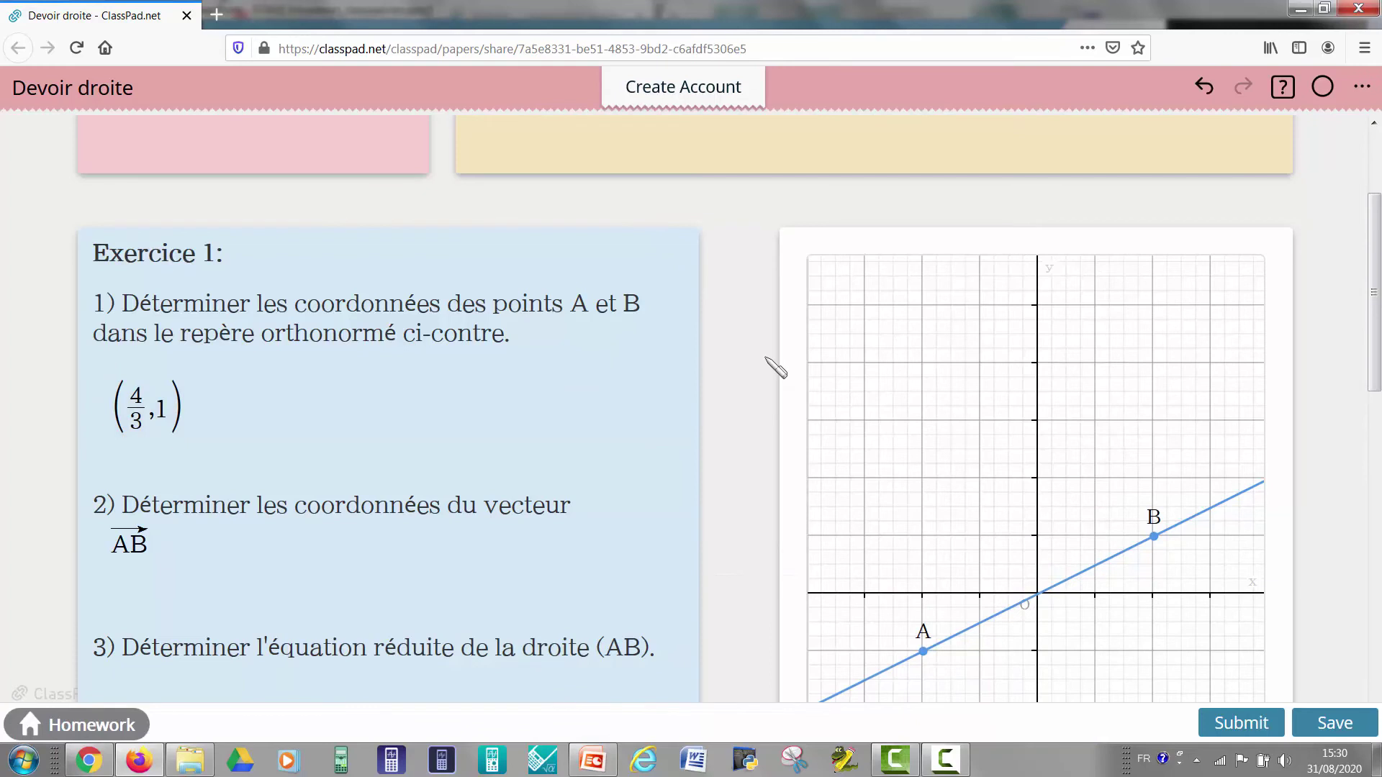
- Draw a straight line above line AB on the Exercise 1 graph, through major grid intersections one square either side of the y-axis, two and three squares up
scroll(776, 369, down, 2)
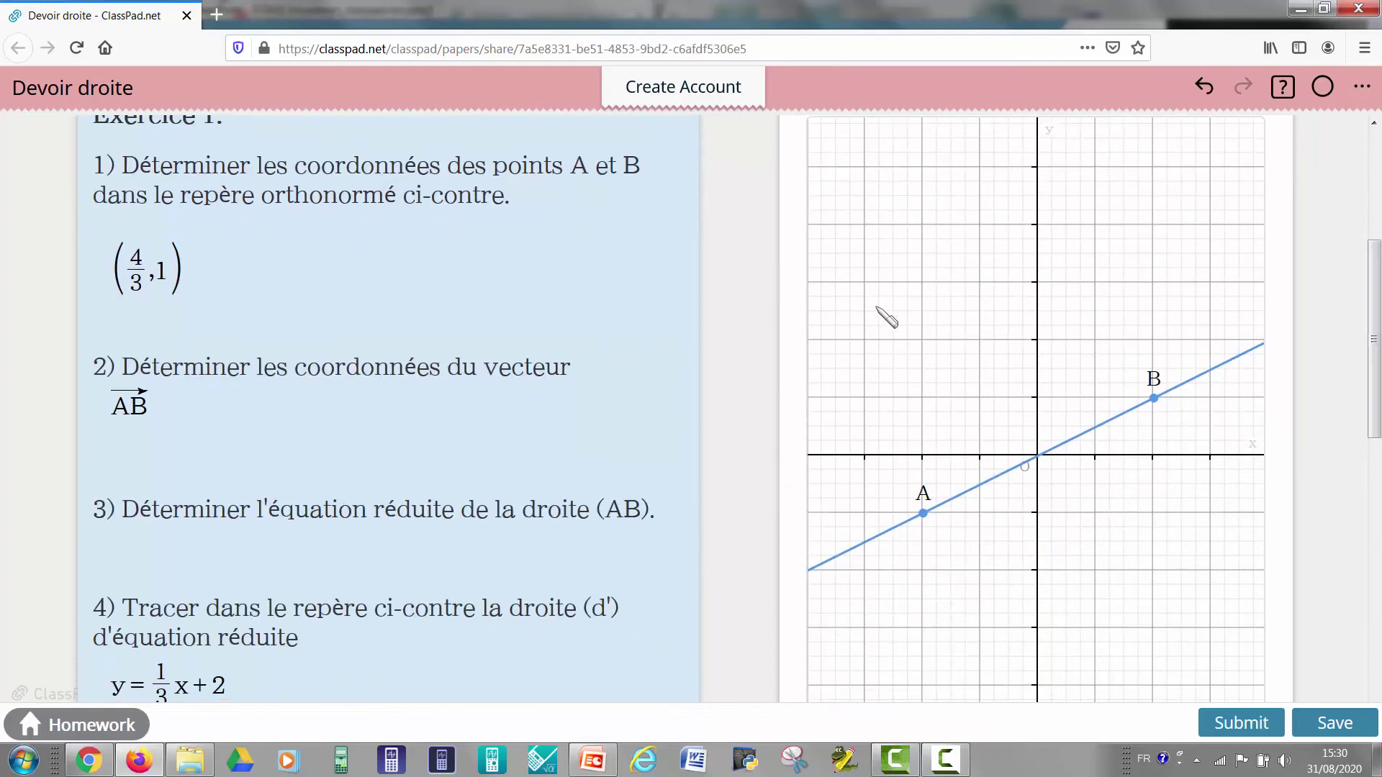
scroll(1041, 239, down, 2)
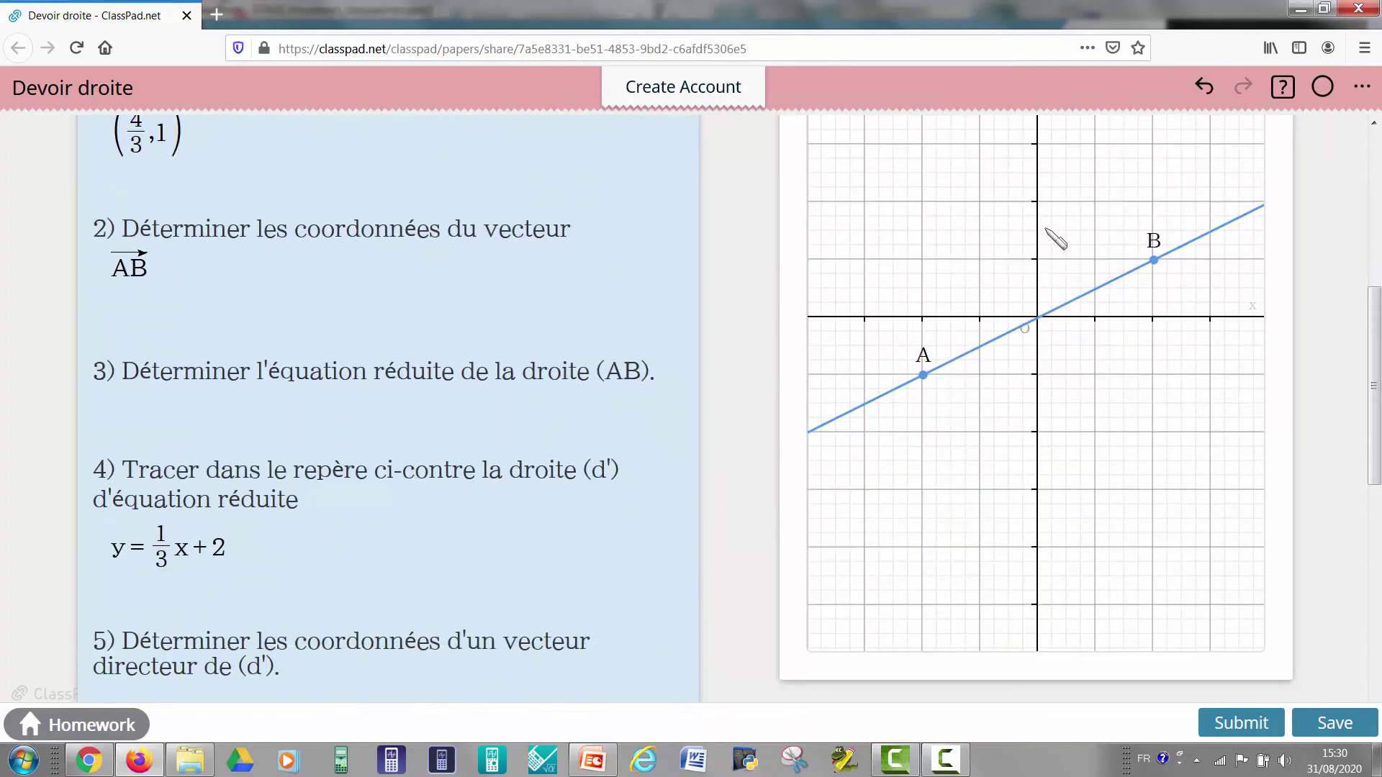
click(1020, 478)
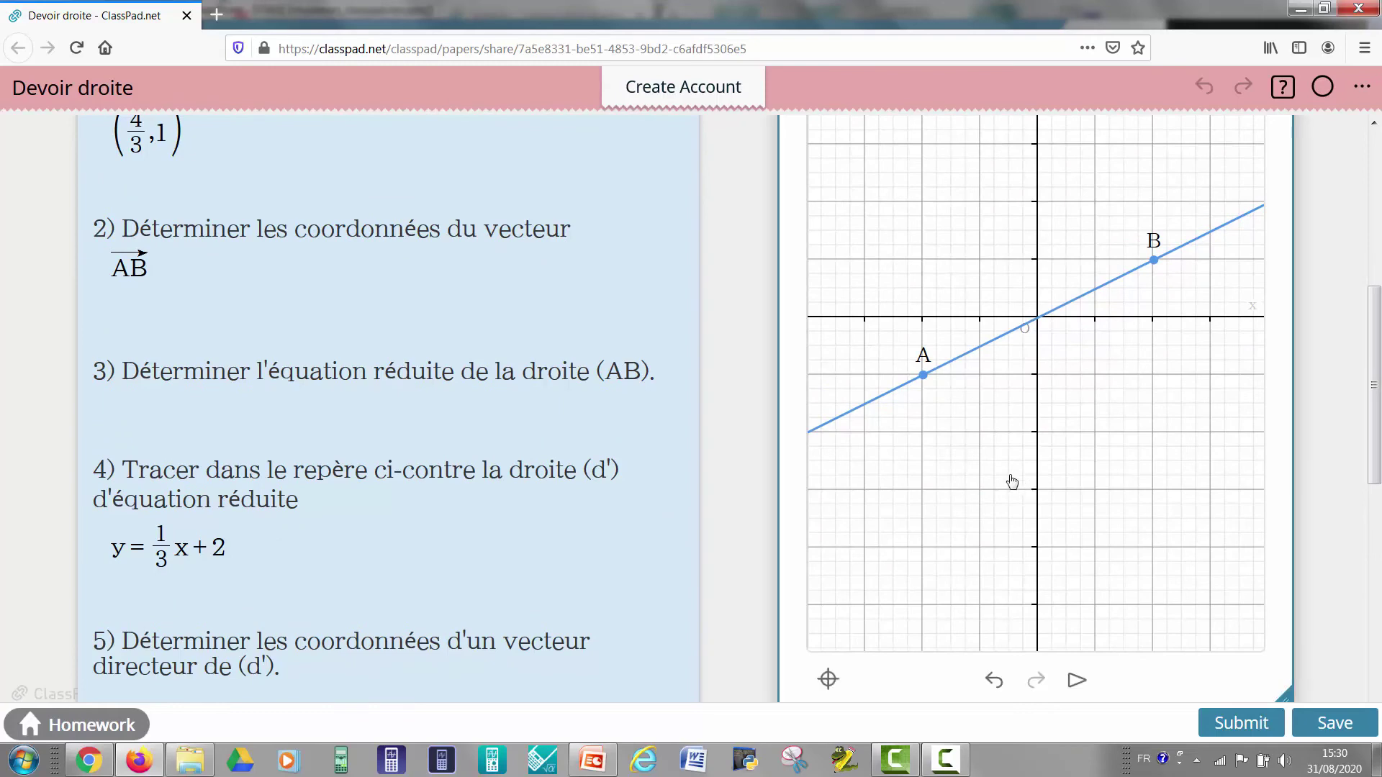
scroll(1015, 480, down, 2)
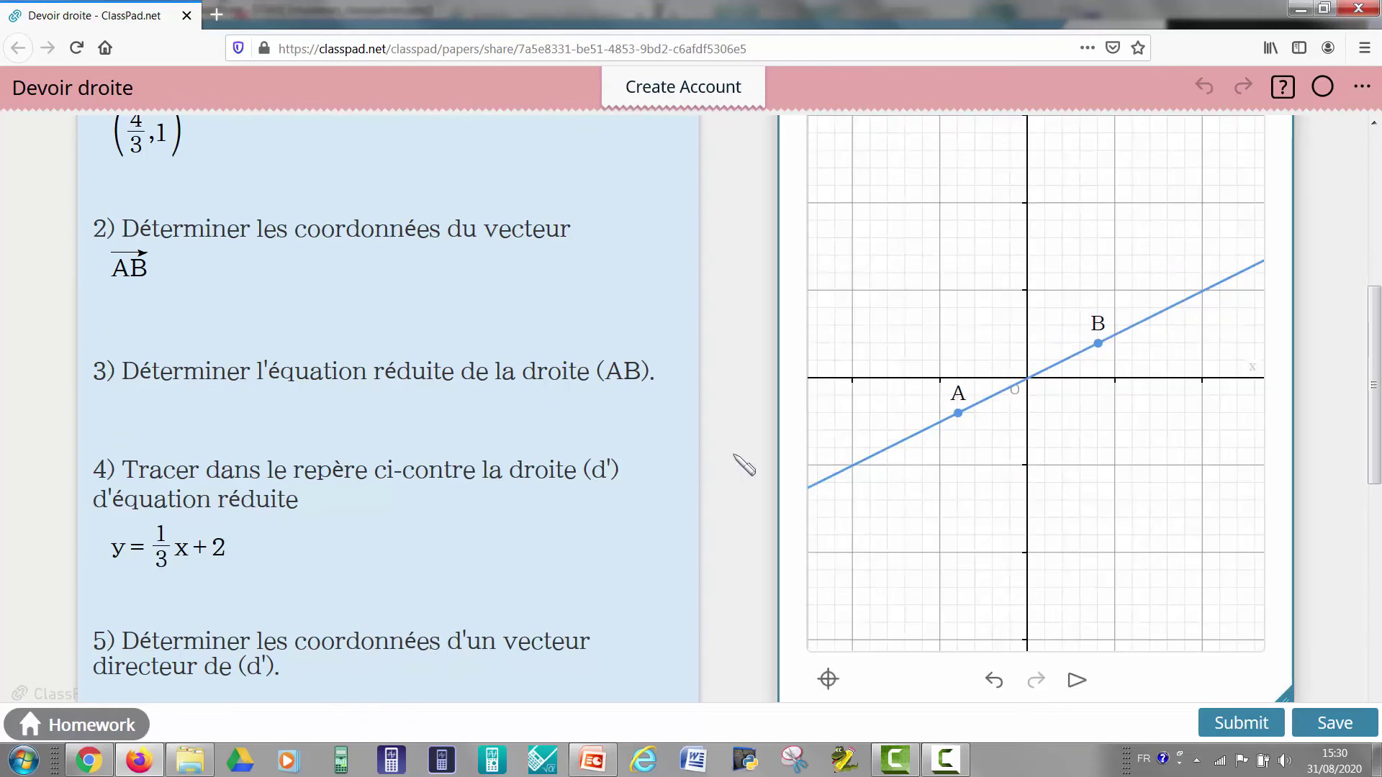
scroll(749, 466, down, 2)
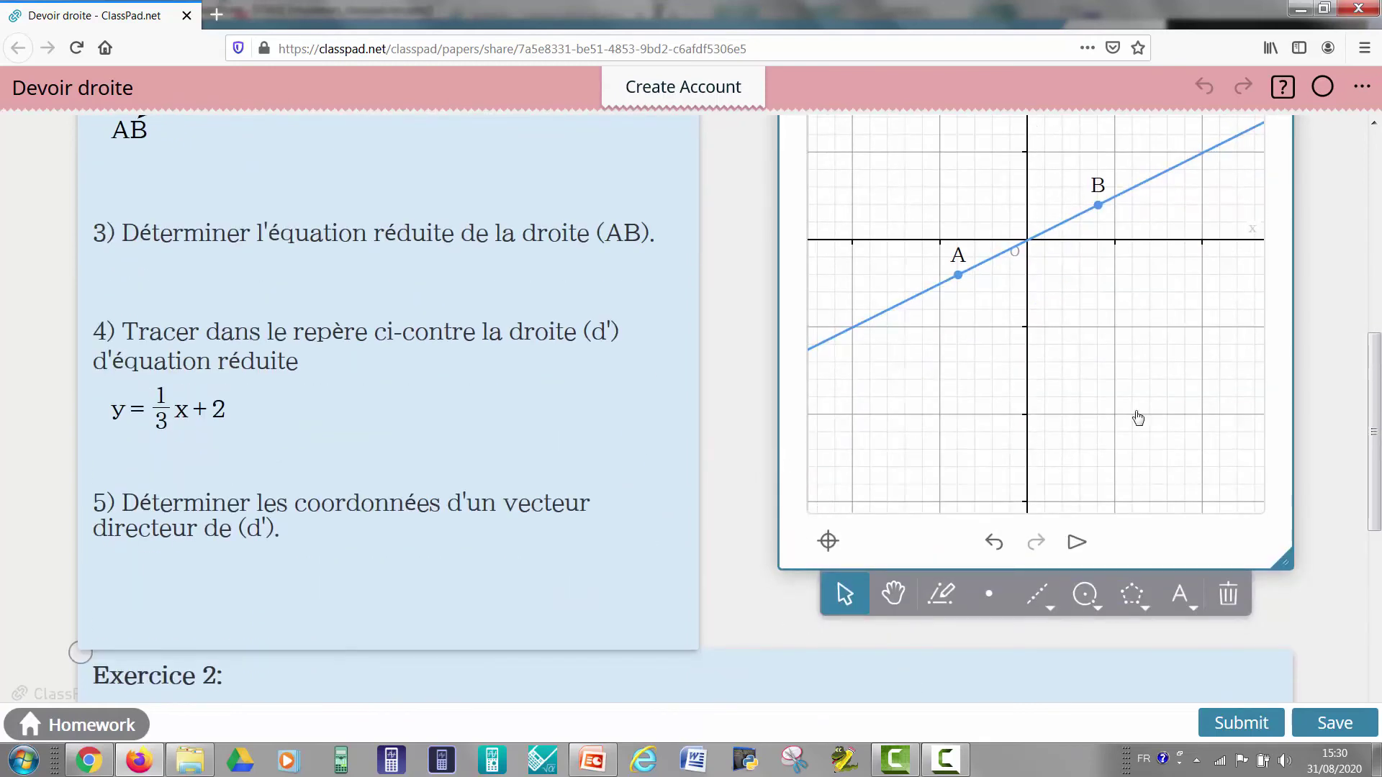
click(1038, 611)
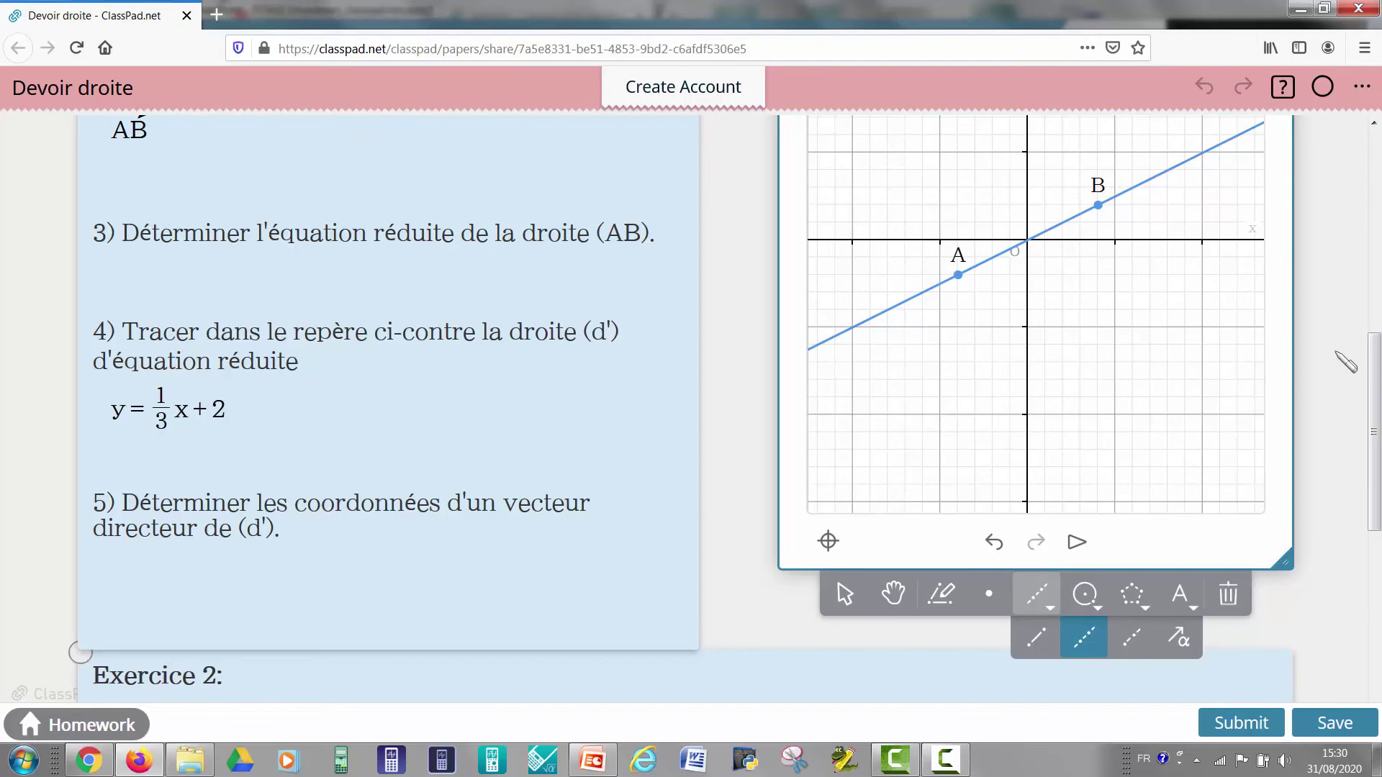
scroll(1004, 479, up, 4)
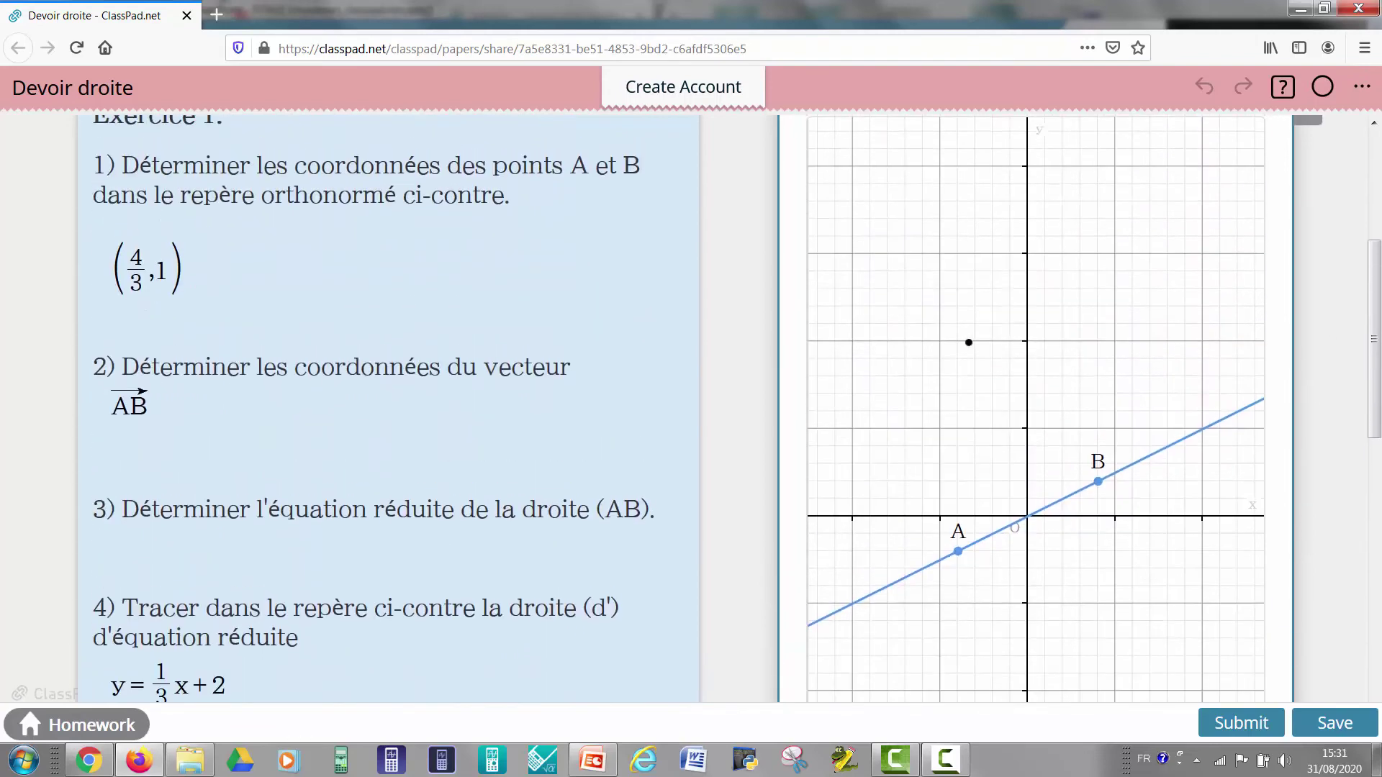
click(940, 340)
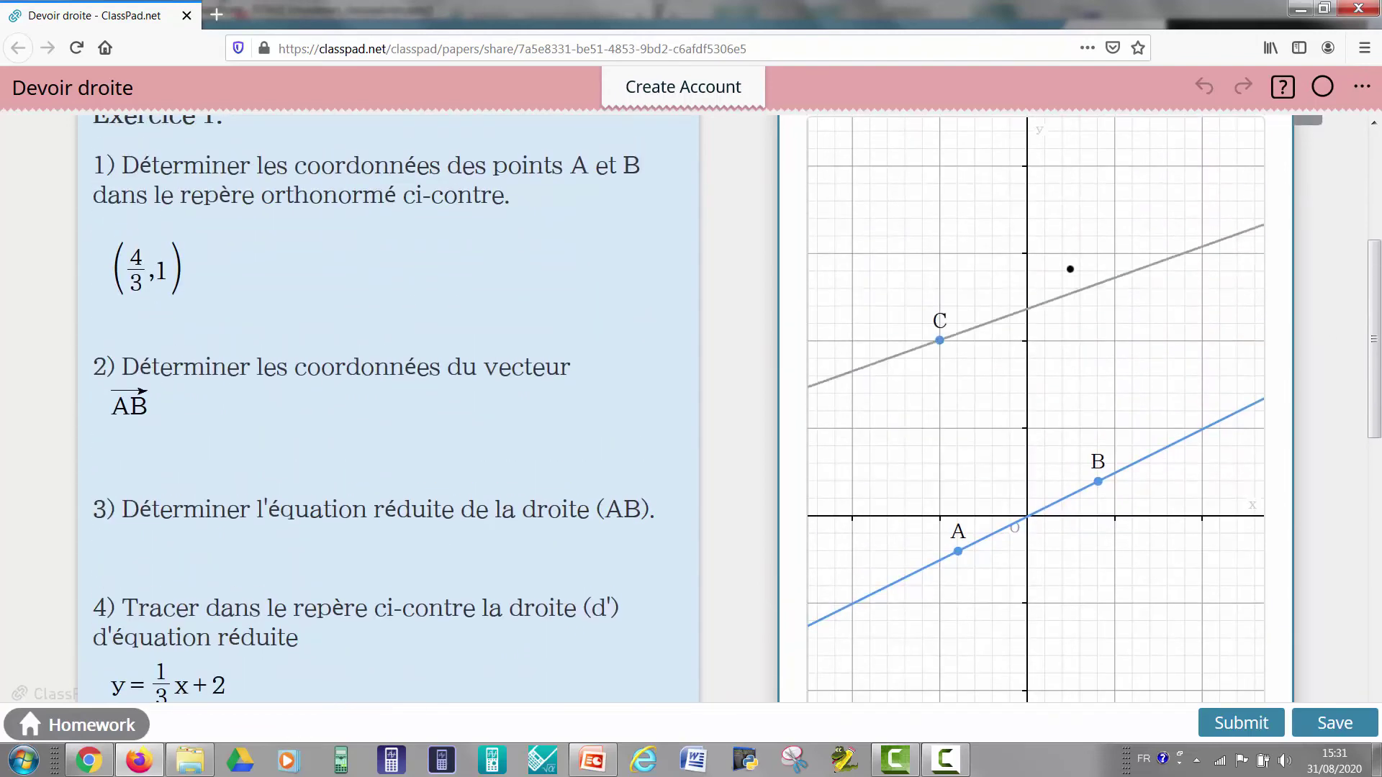
click(1114, 254)
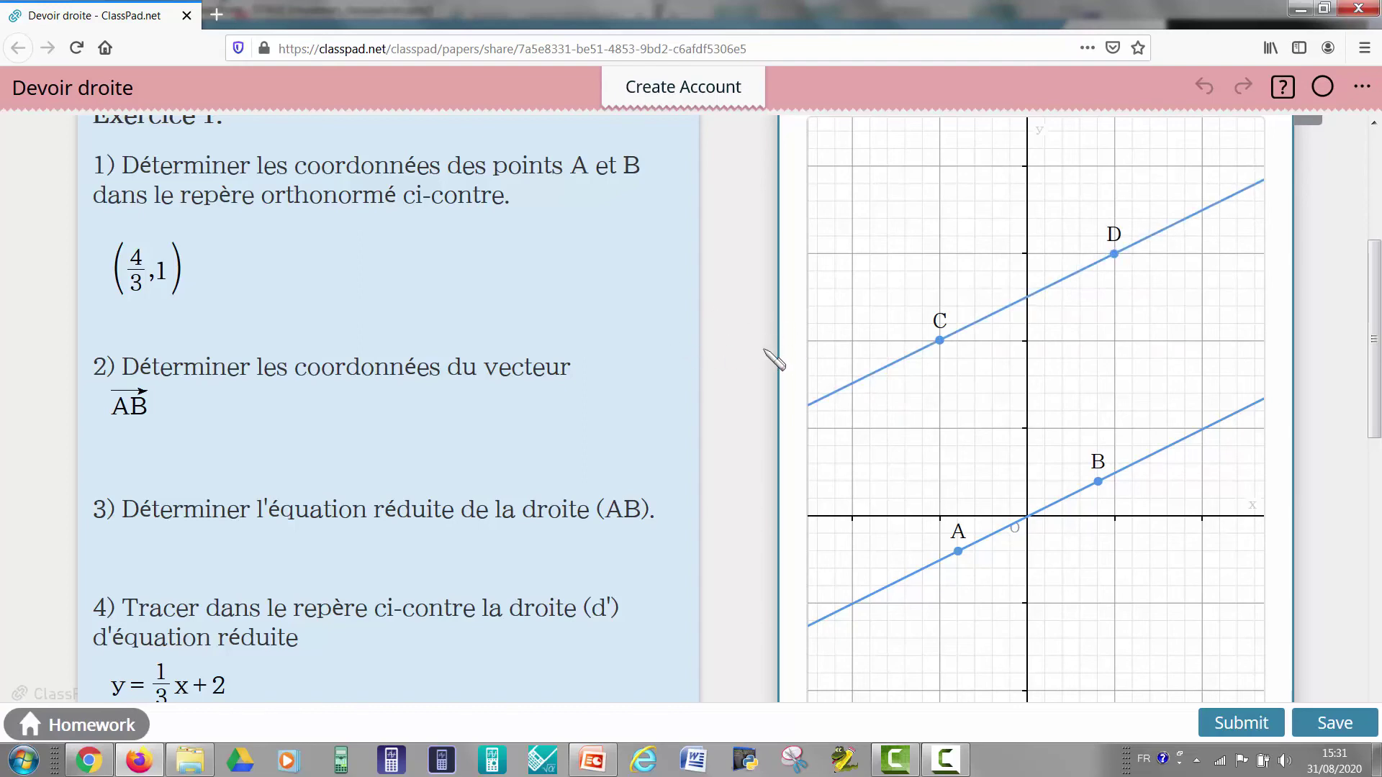
- Save the homework after reviewing Exercise 2, dismiss the URL dialog and switch to the Chrome window
scroll(773, 358, down, 5)
scroll(774, 357, down, 3)
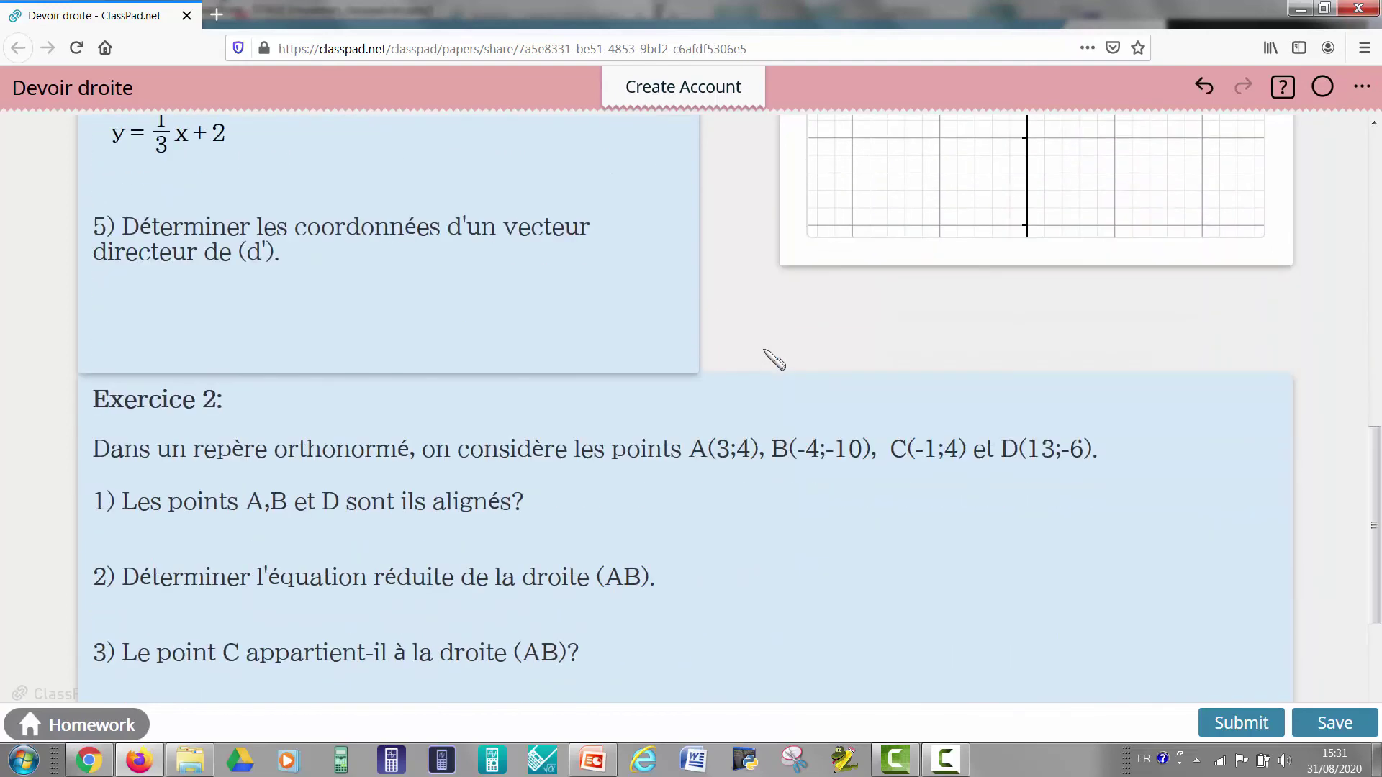
scroll(770, 357, down, 3)
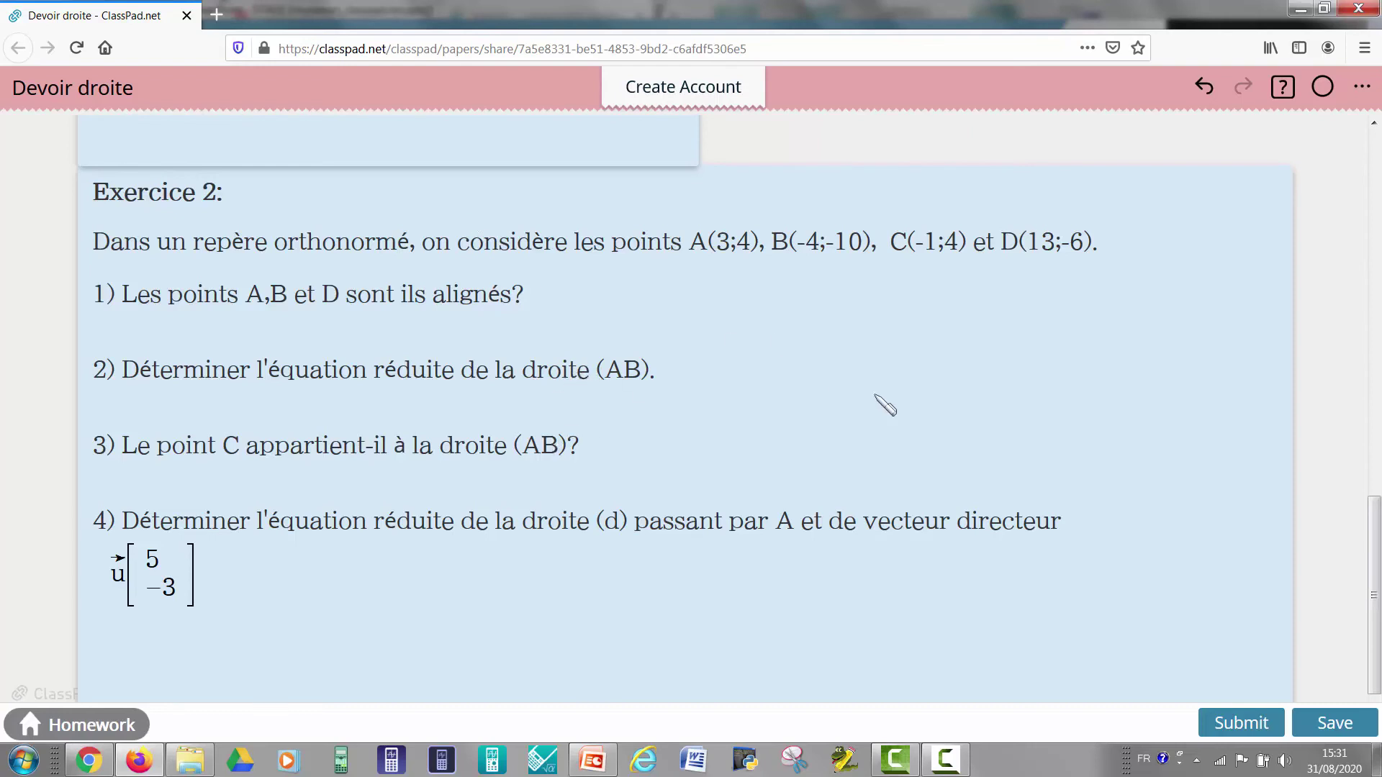
scroll(1272, 617, down, 2)
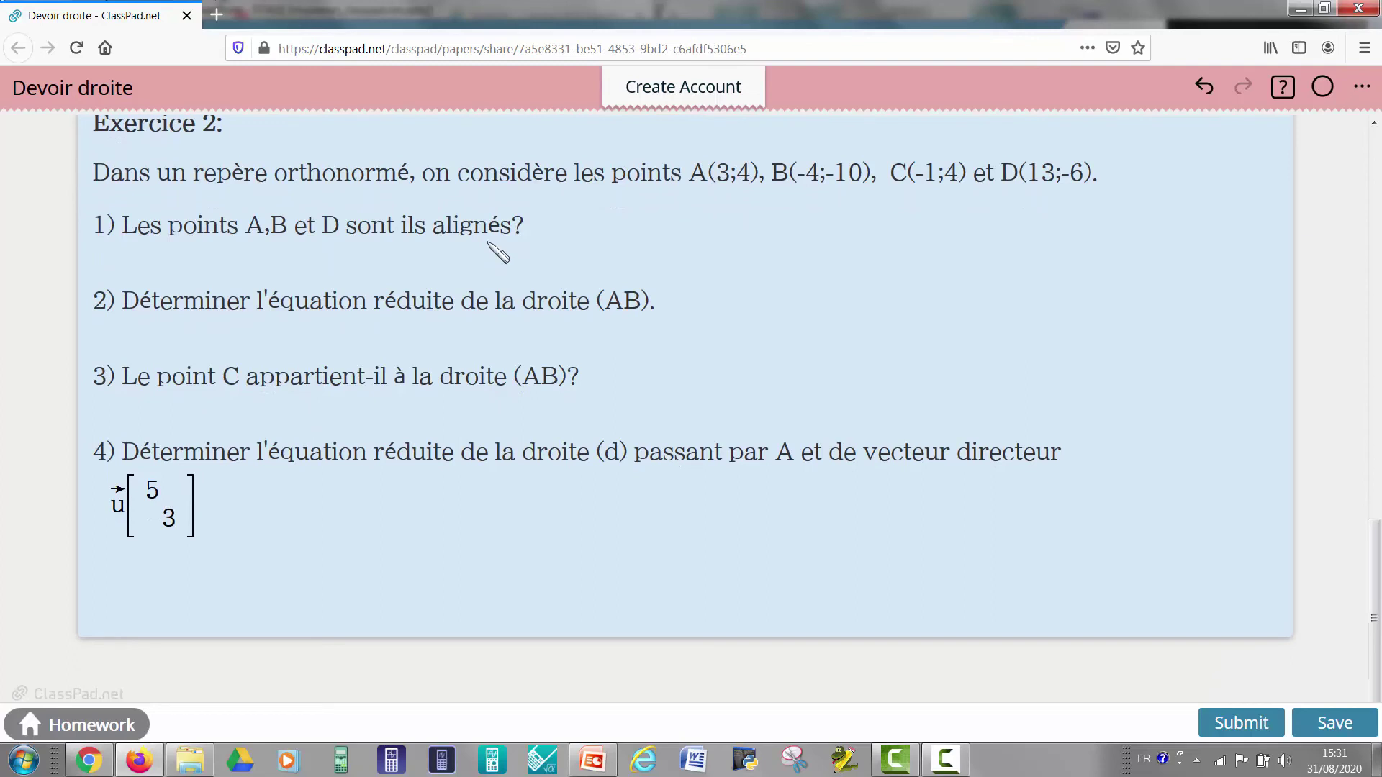
click(1338, 724)
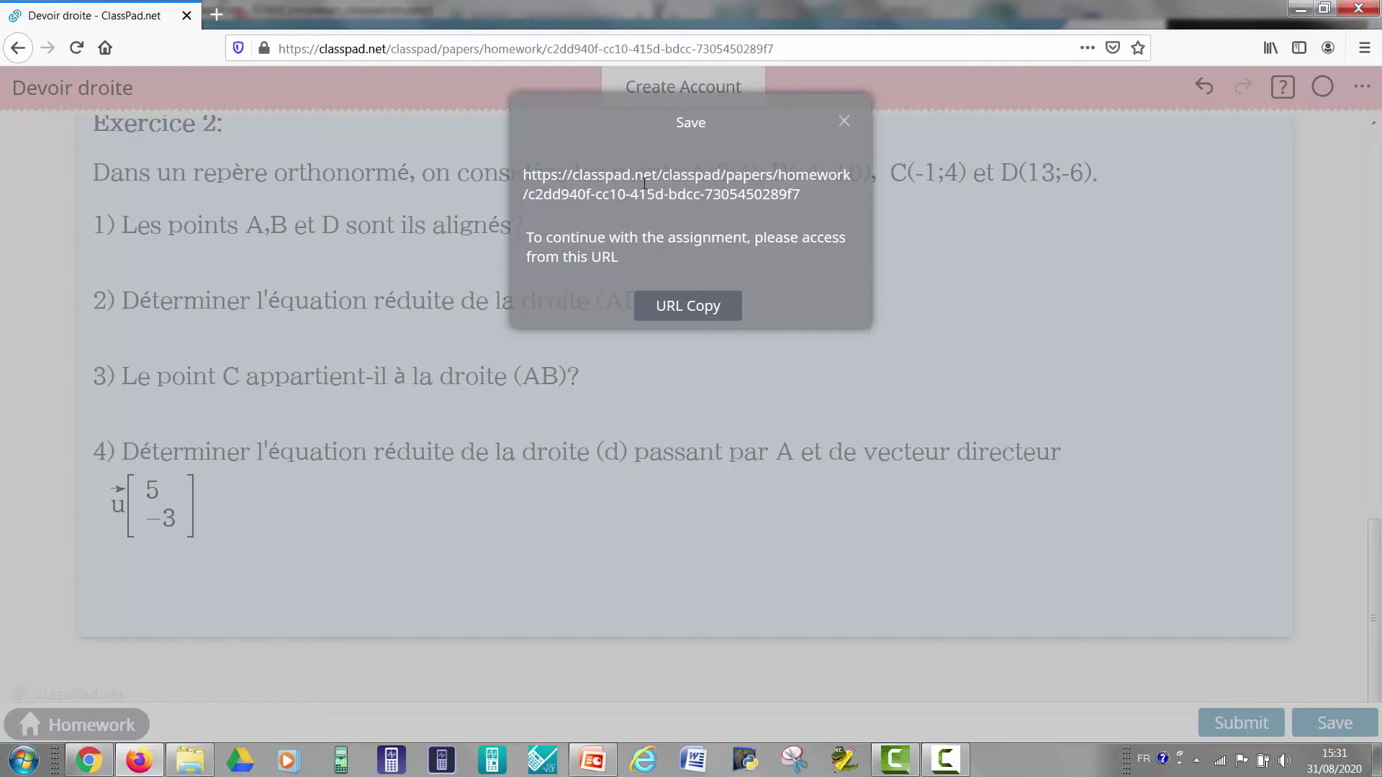
click(845, 122)
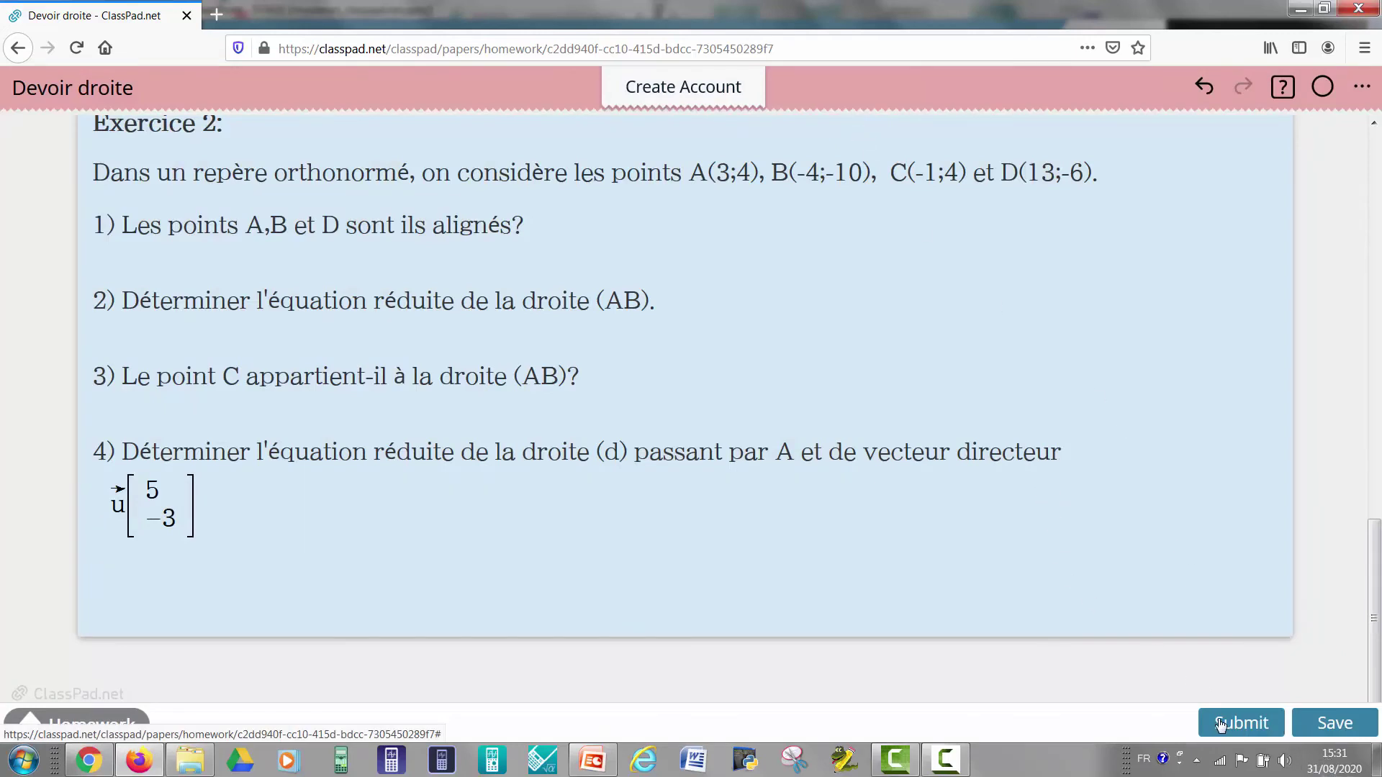
click(102, 764)
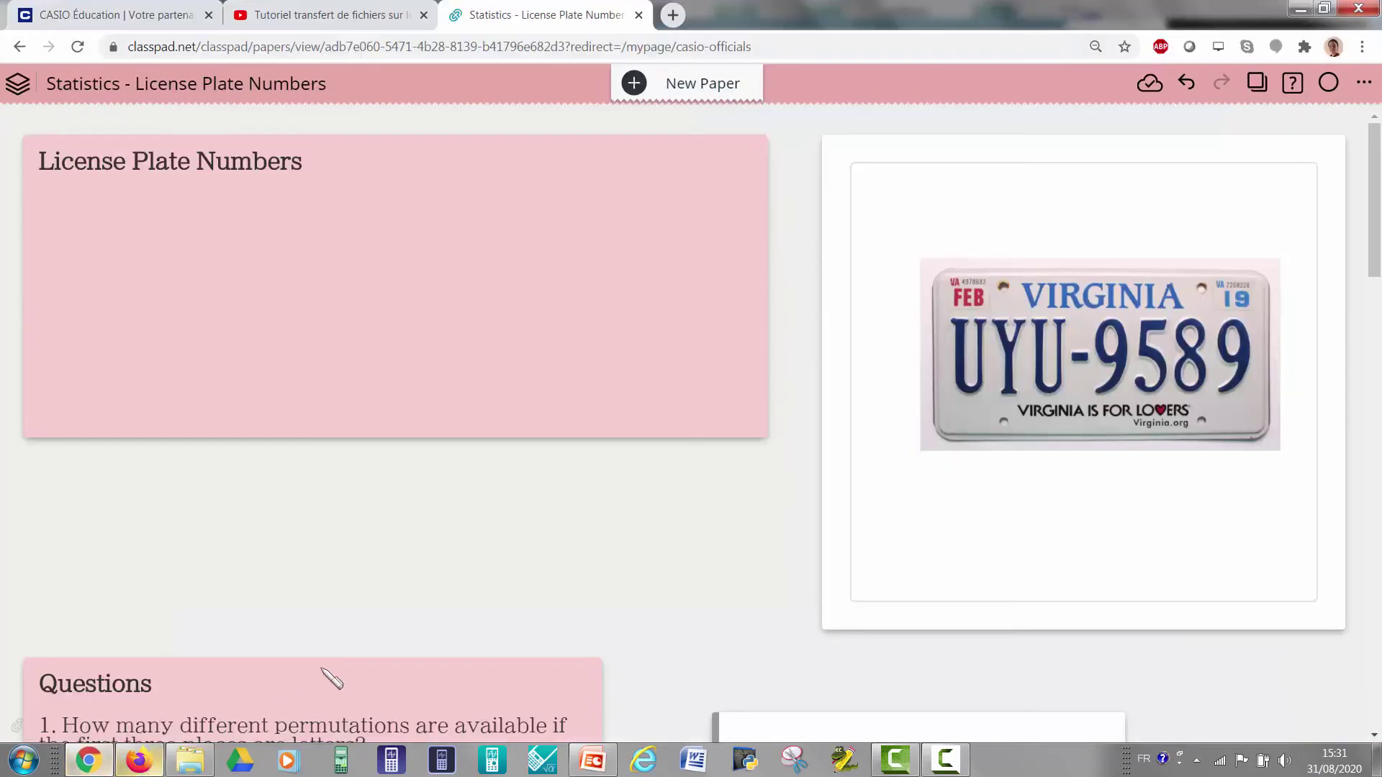
- Leave the License Plate Numbers paper and show My Papers as thumbnails
click(15, 102)
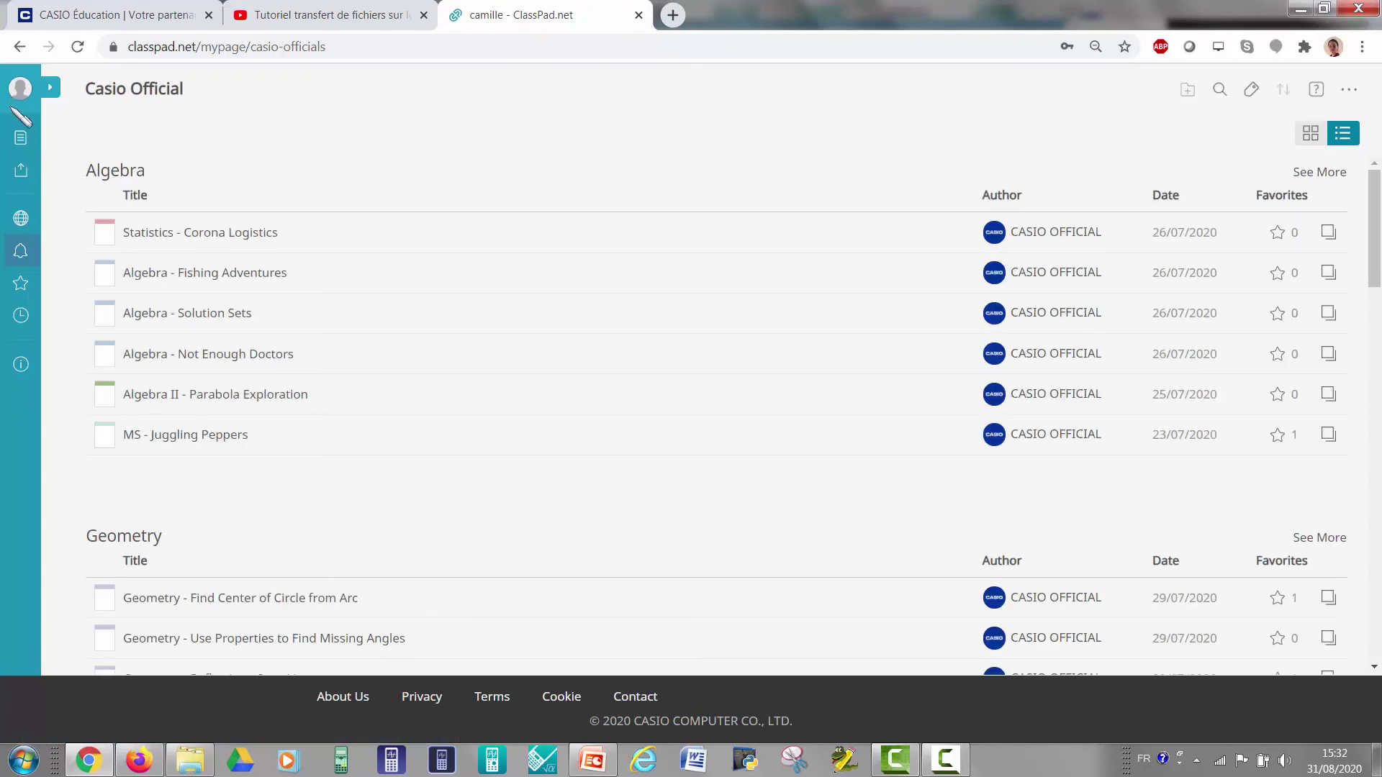
click(20, 137)
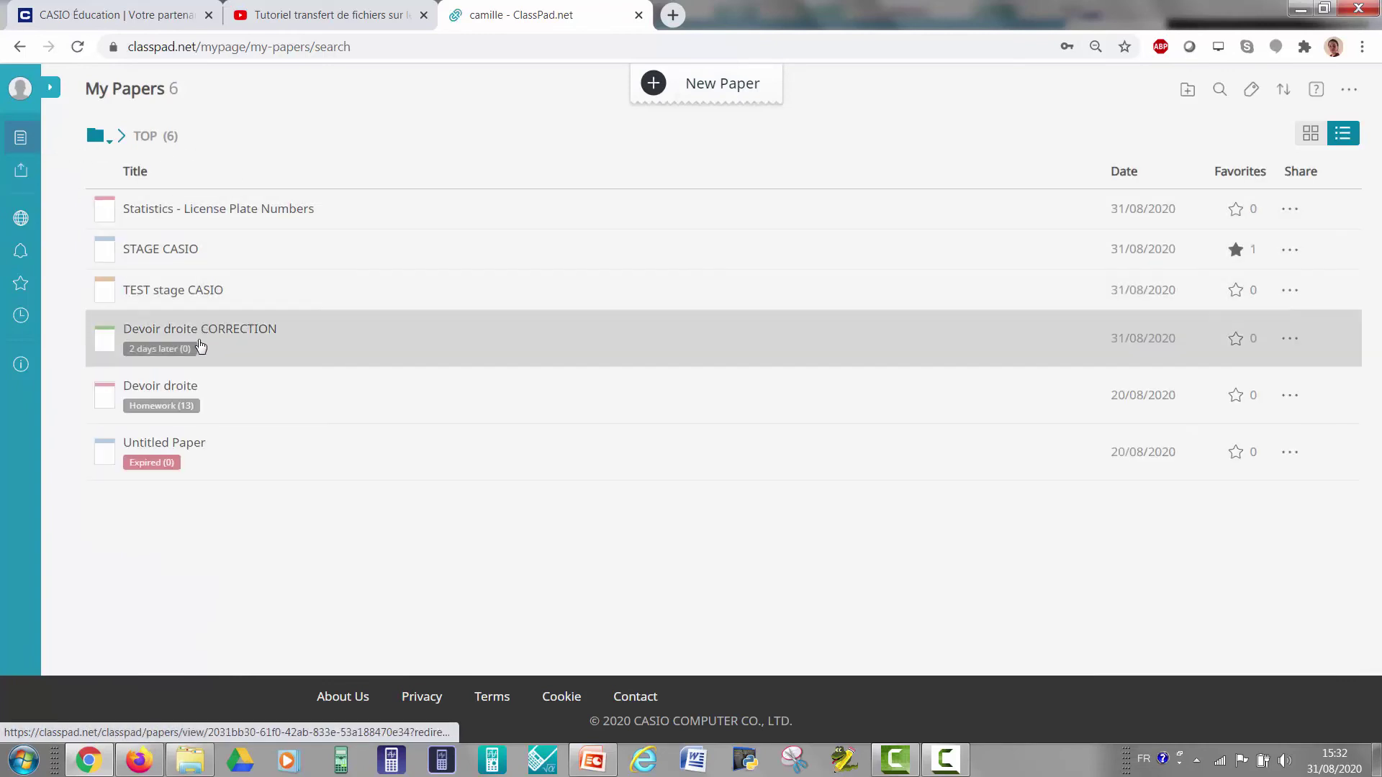
click(1323, 143)
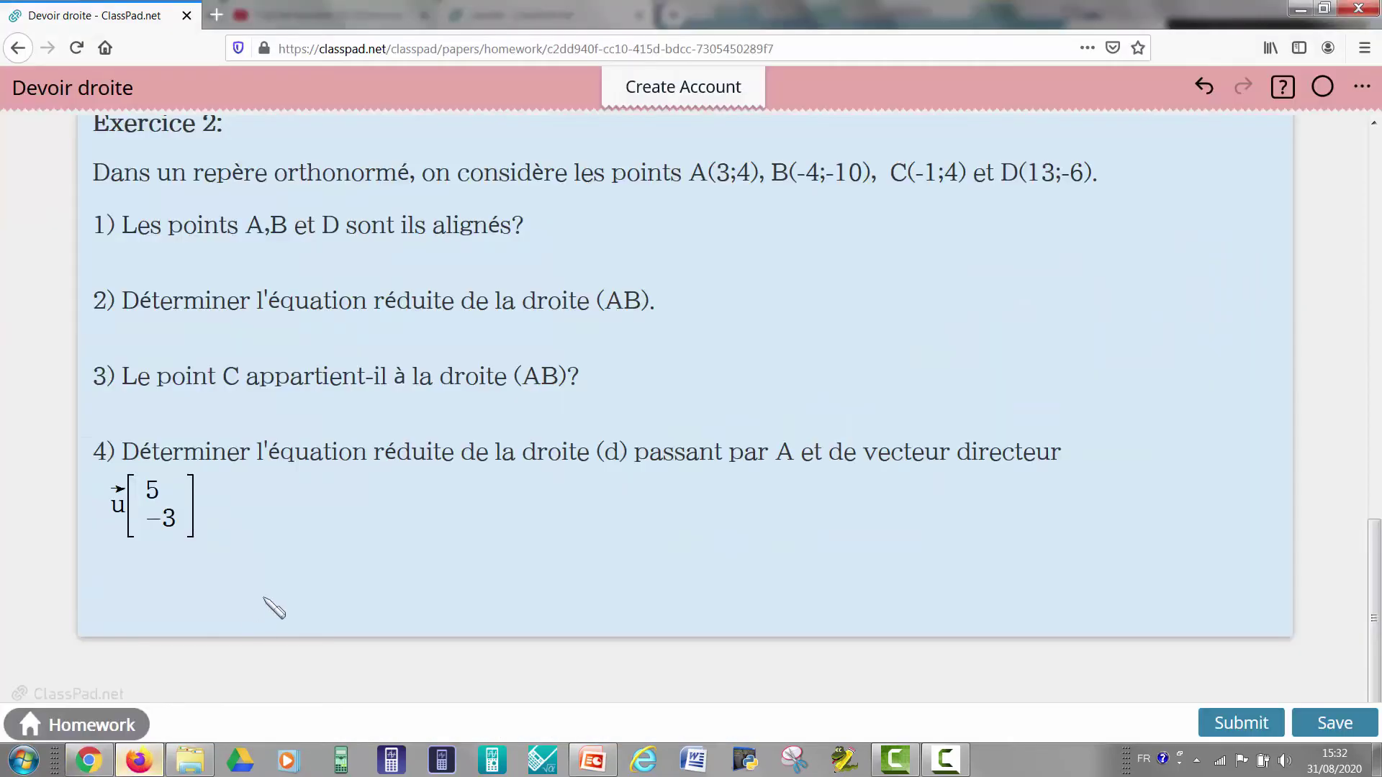
- In the Firefox homework, enter the student's first name on the Prénom line of the identity note
scroll(273, 608, up, 10)
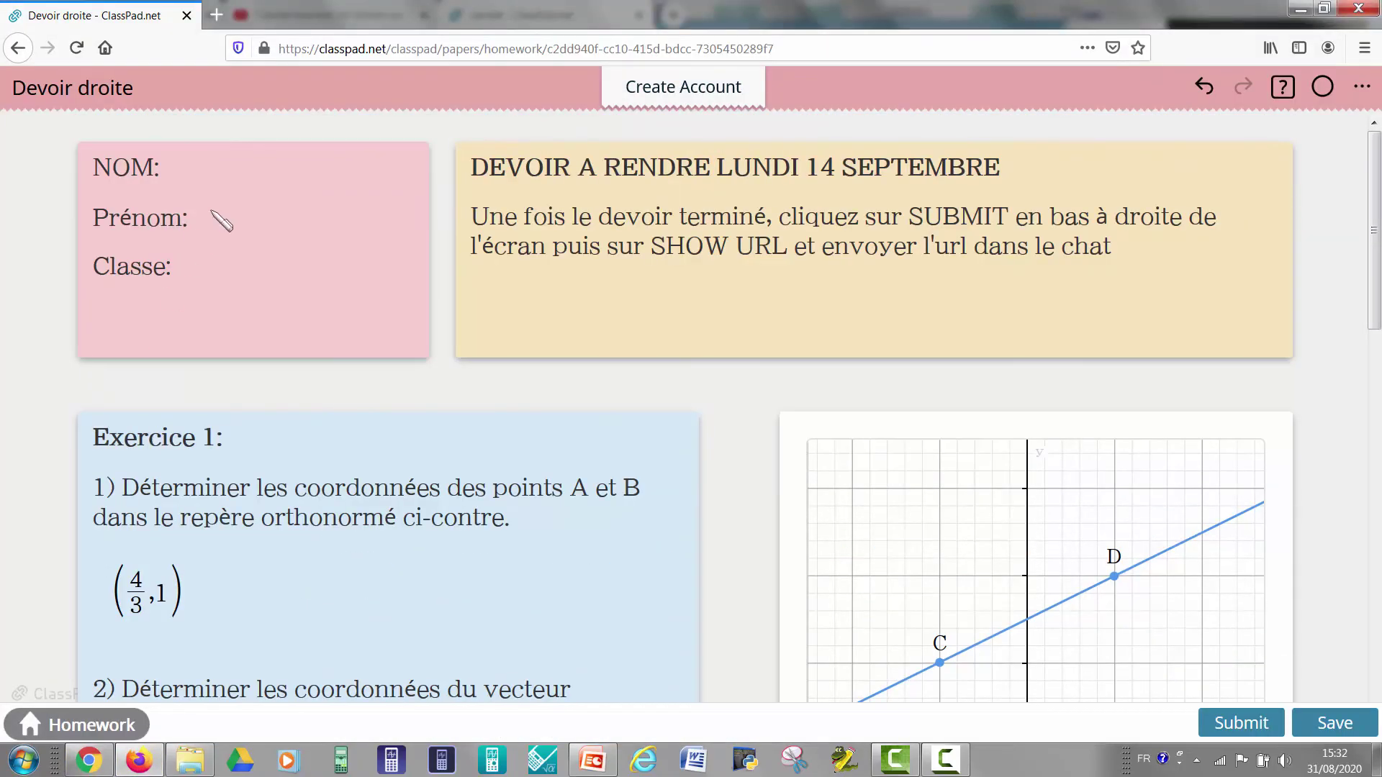
click(229, 190)
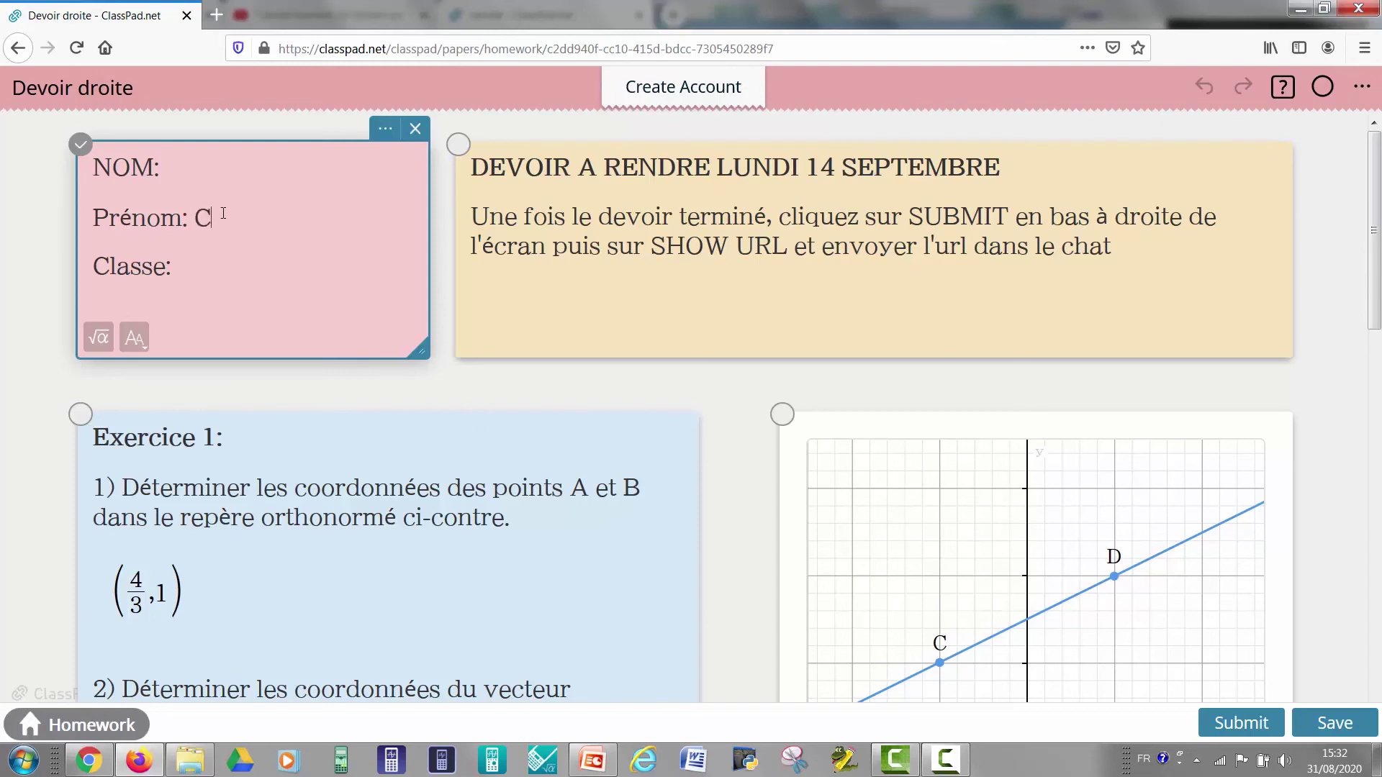
click(412, 436)
scroll(412, 437, down, 9)
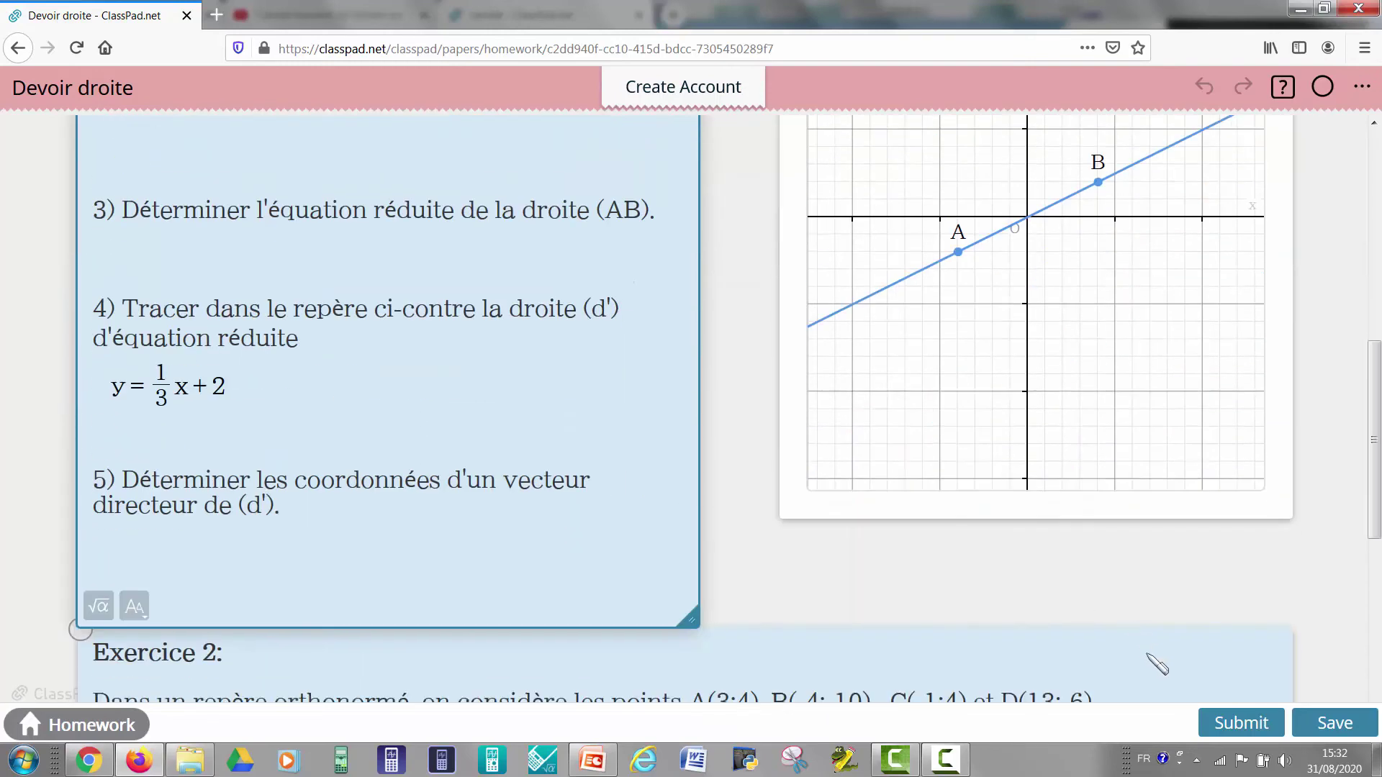
- Submit the Devoir droite homework as final and copy its share URL
click(1243, 729)
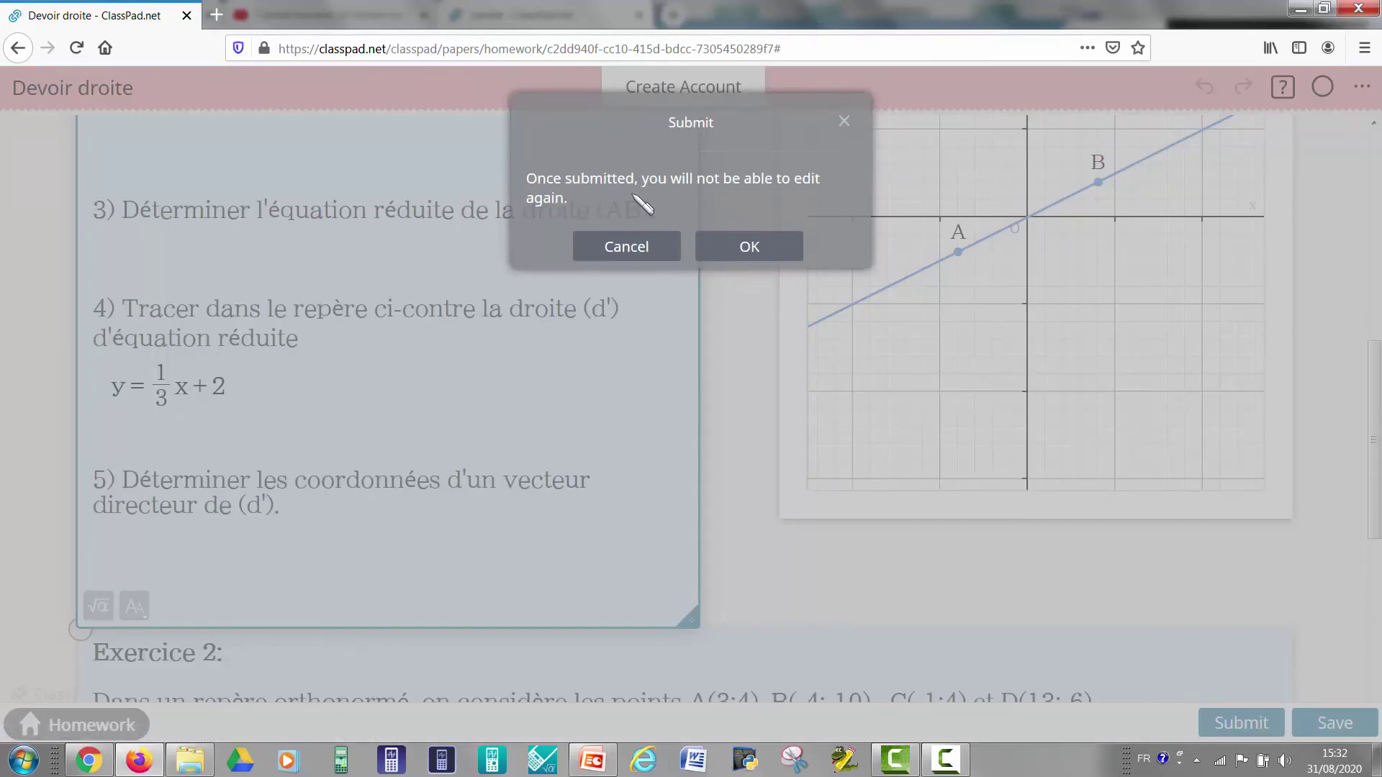
click(716, 257)
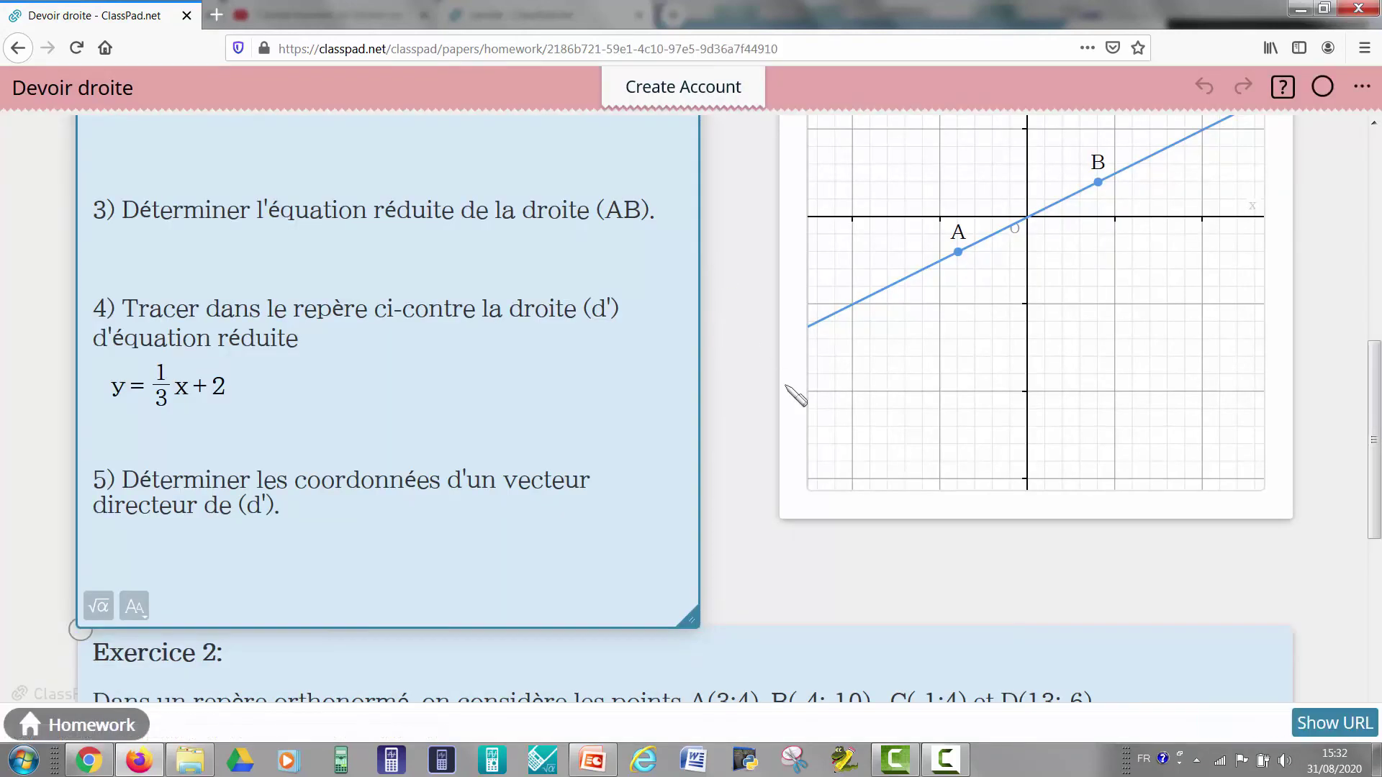
click(1303, 727)
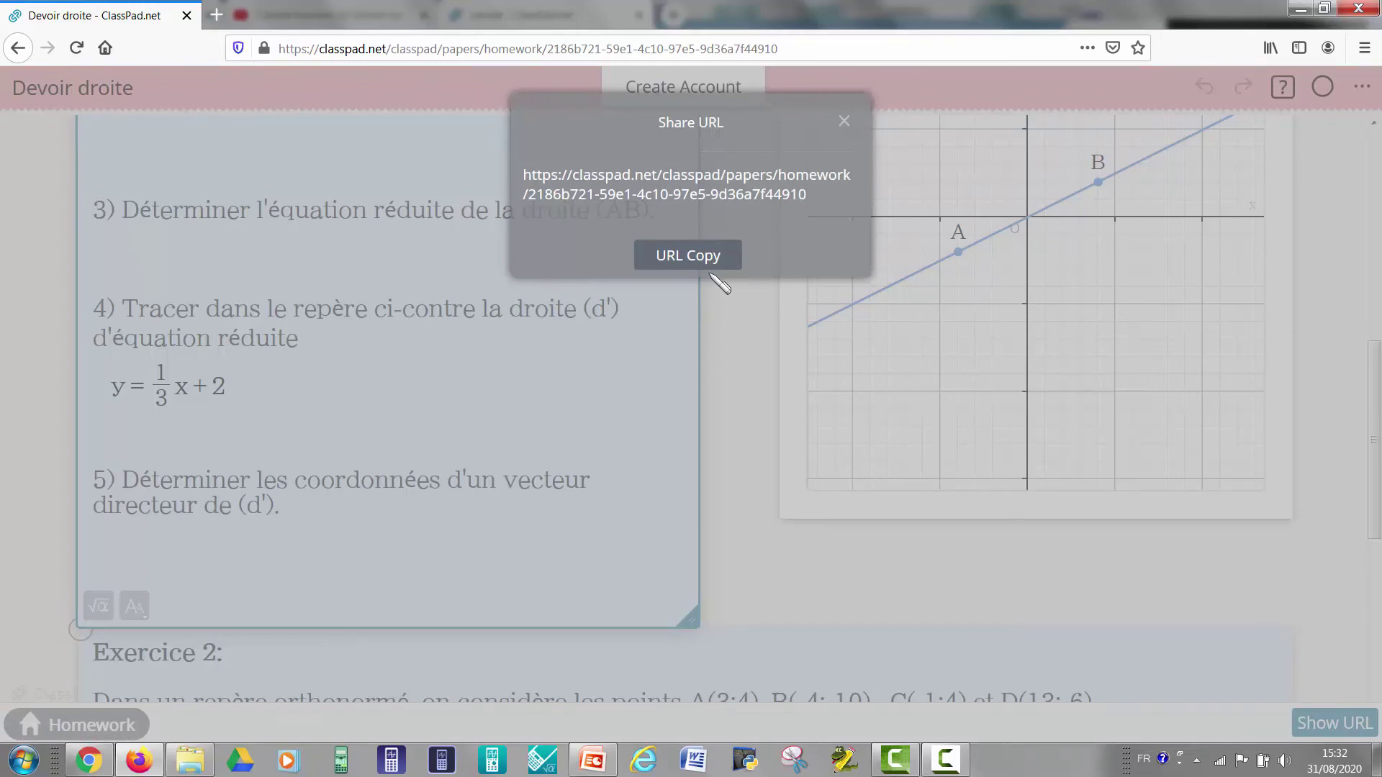
click(673, 257)
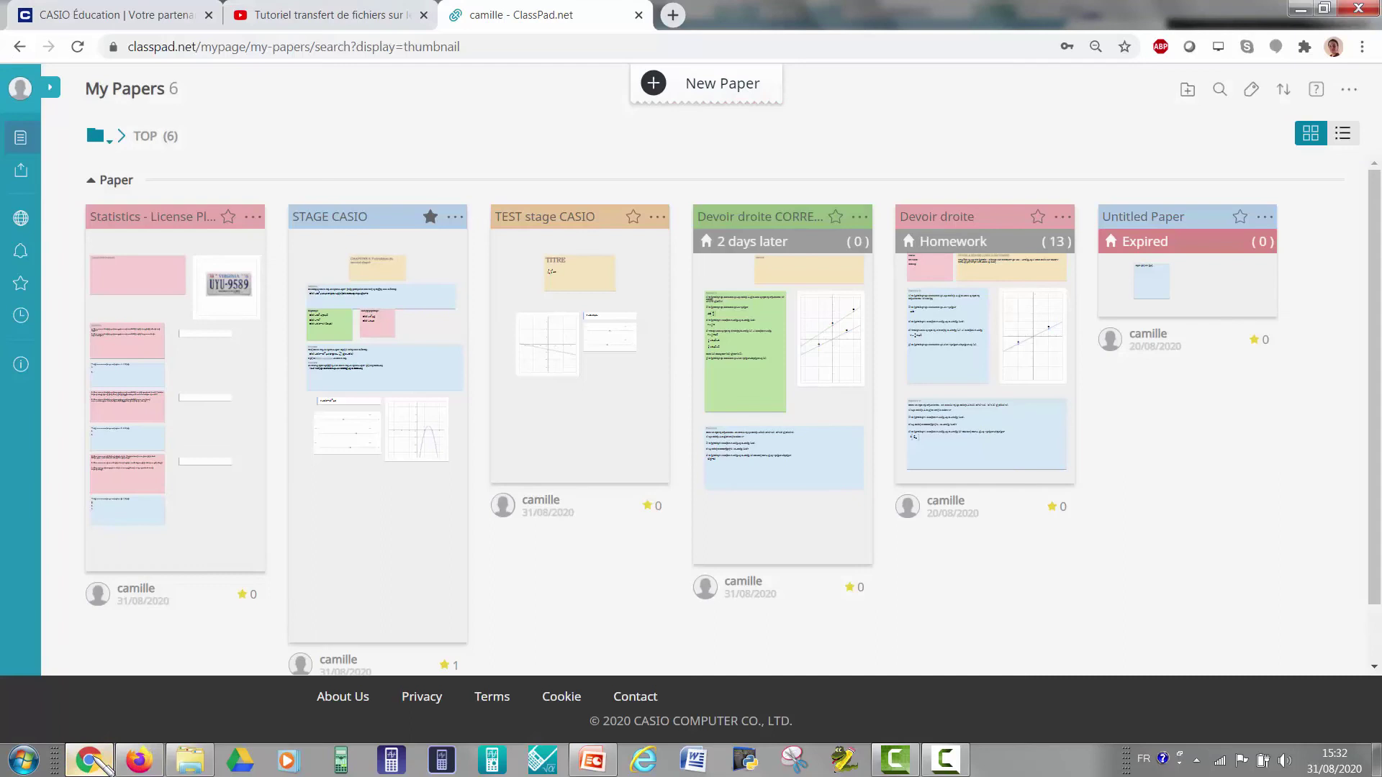
- Switch to Chrome and open the copied homework URL in a new tab
click(89, 760)
click(673, 15)
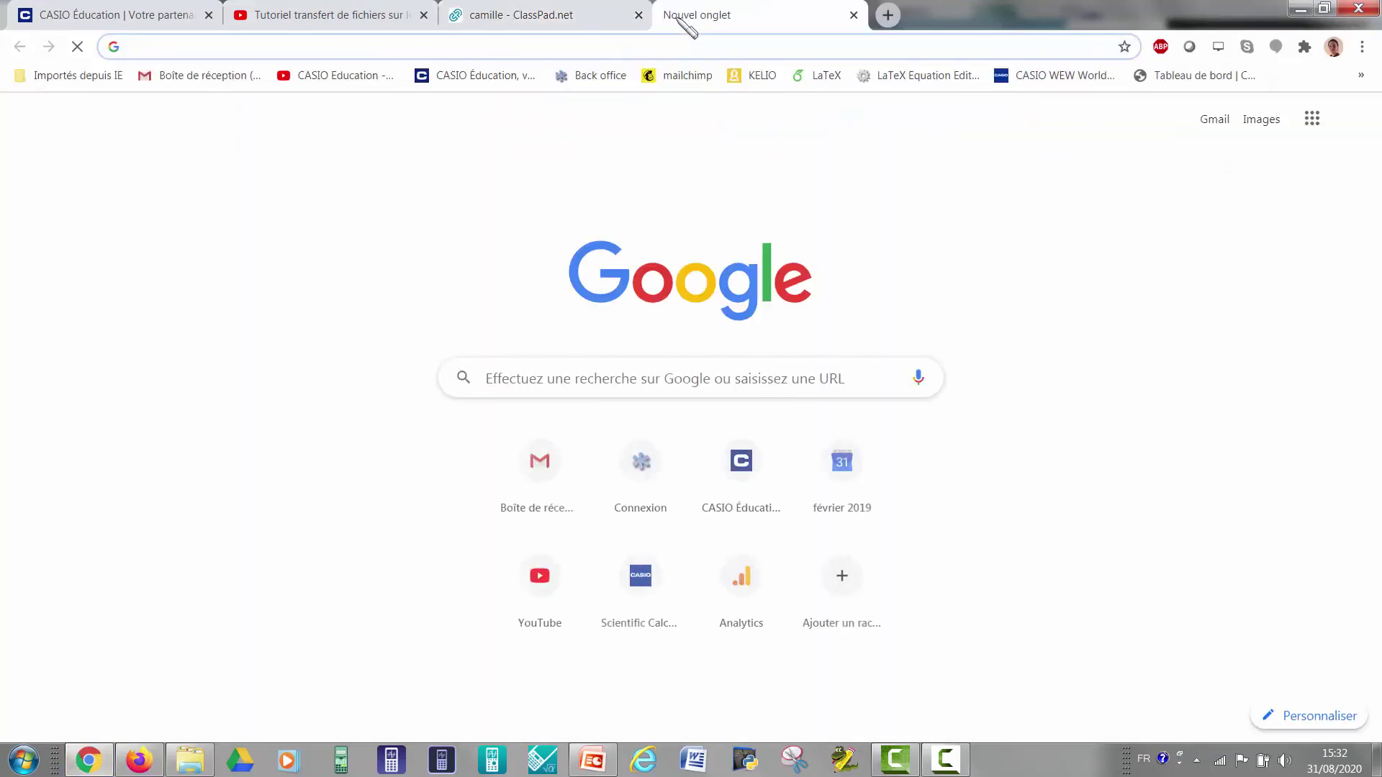
key(ctrl+v)
key(Return)
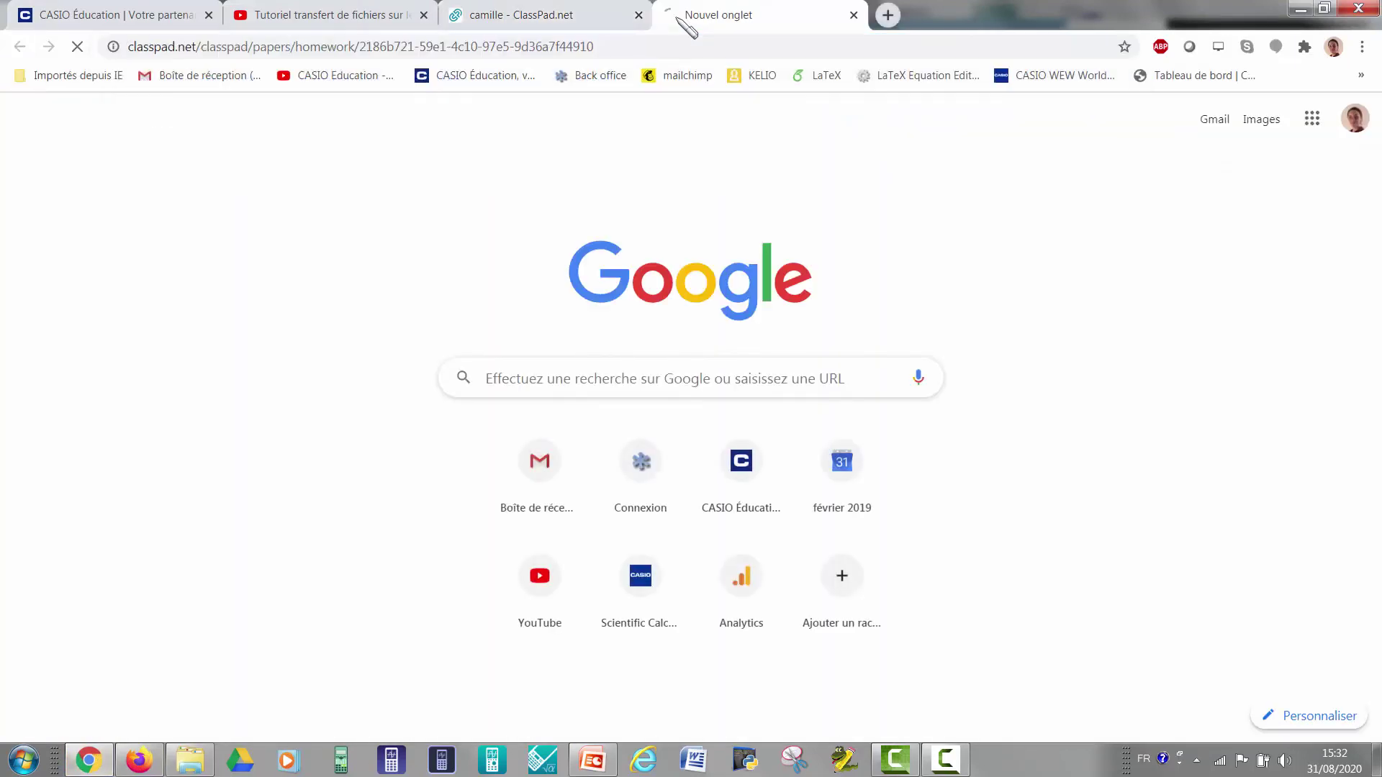